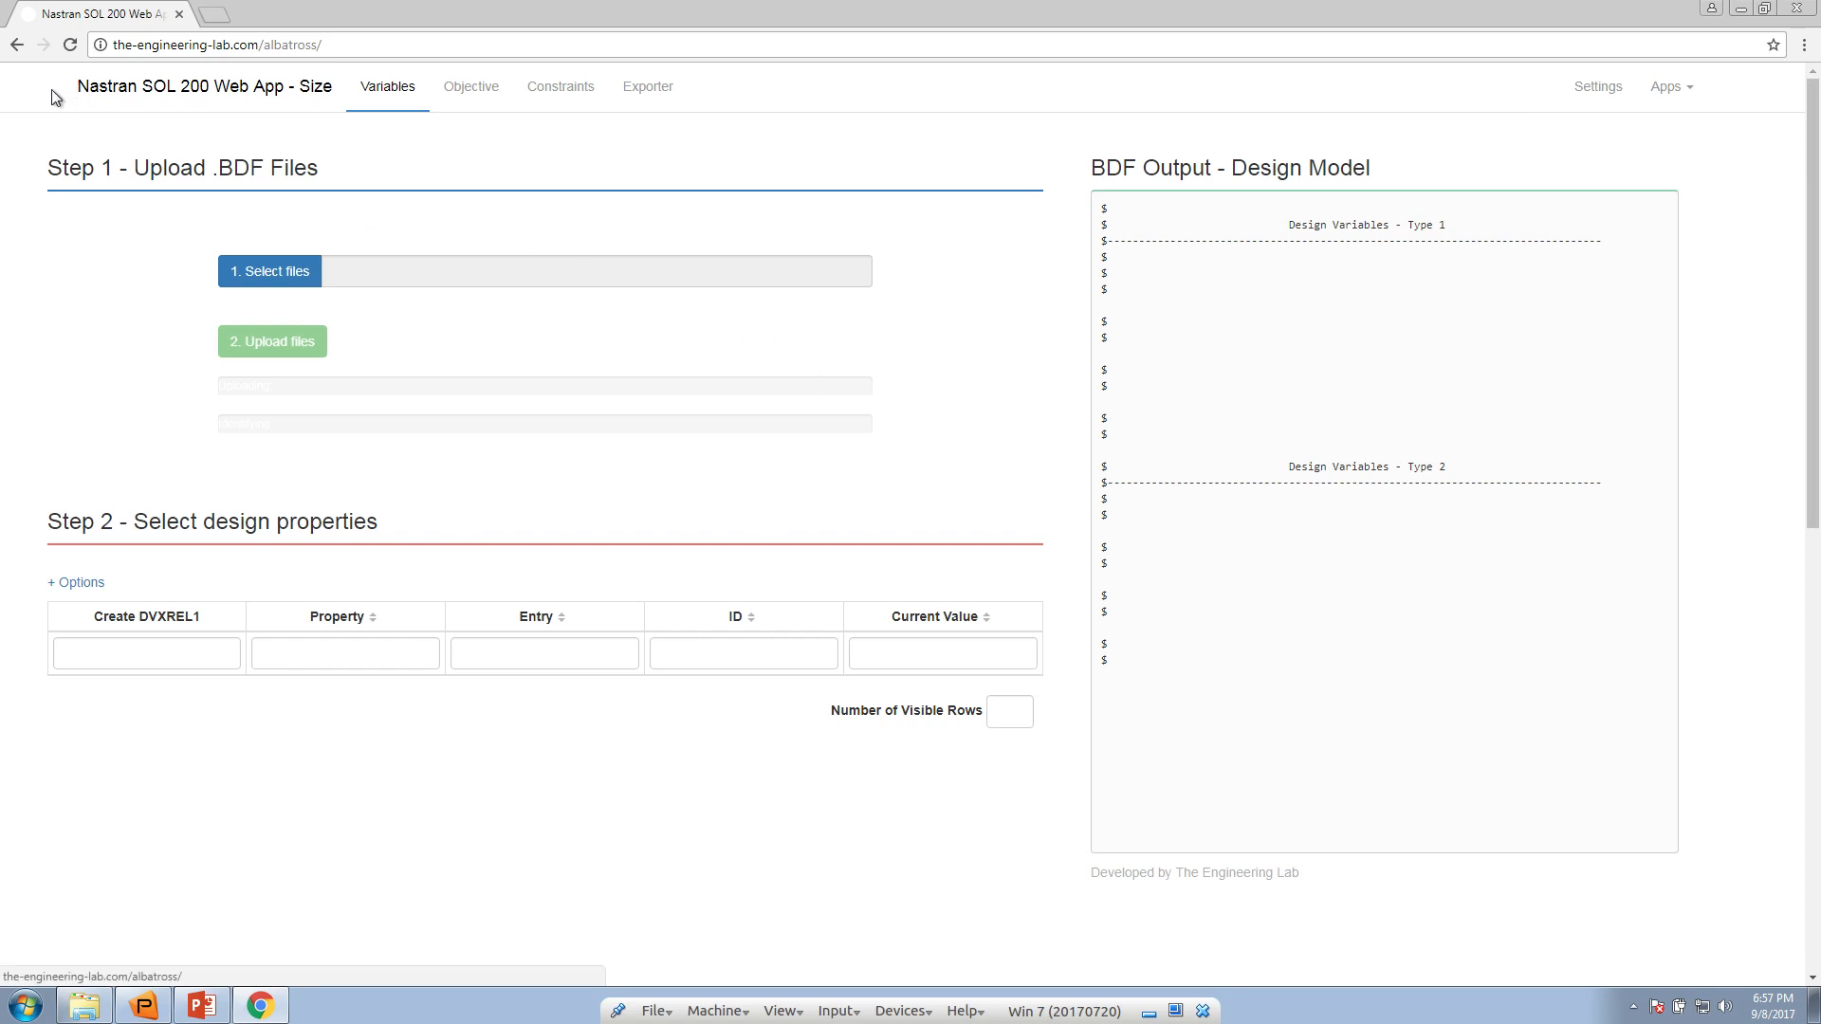
Open the Topology Optimization app and close the tab with the Size Optimization app
left_click_drag(54, 96, 294, 84)
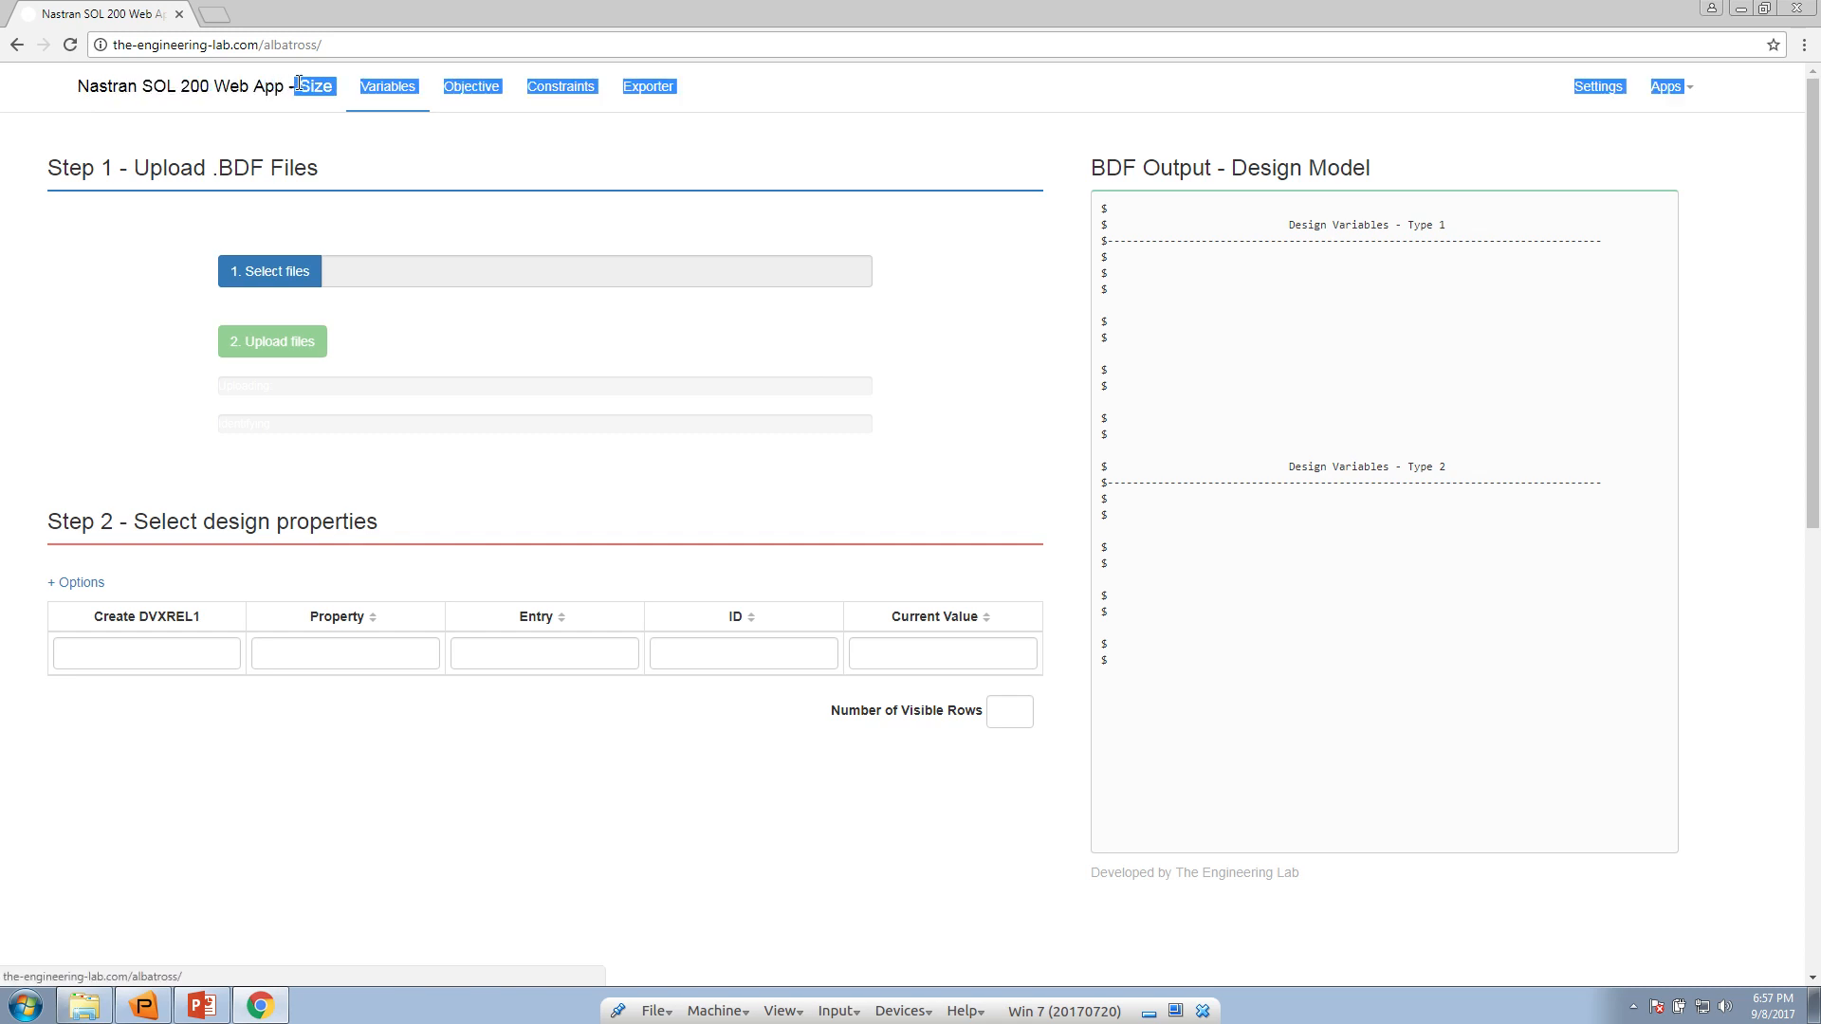
left_click(316, 161)
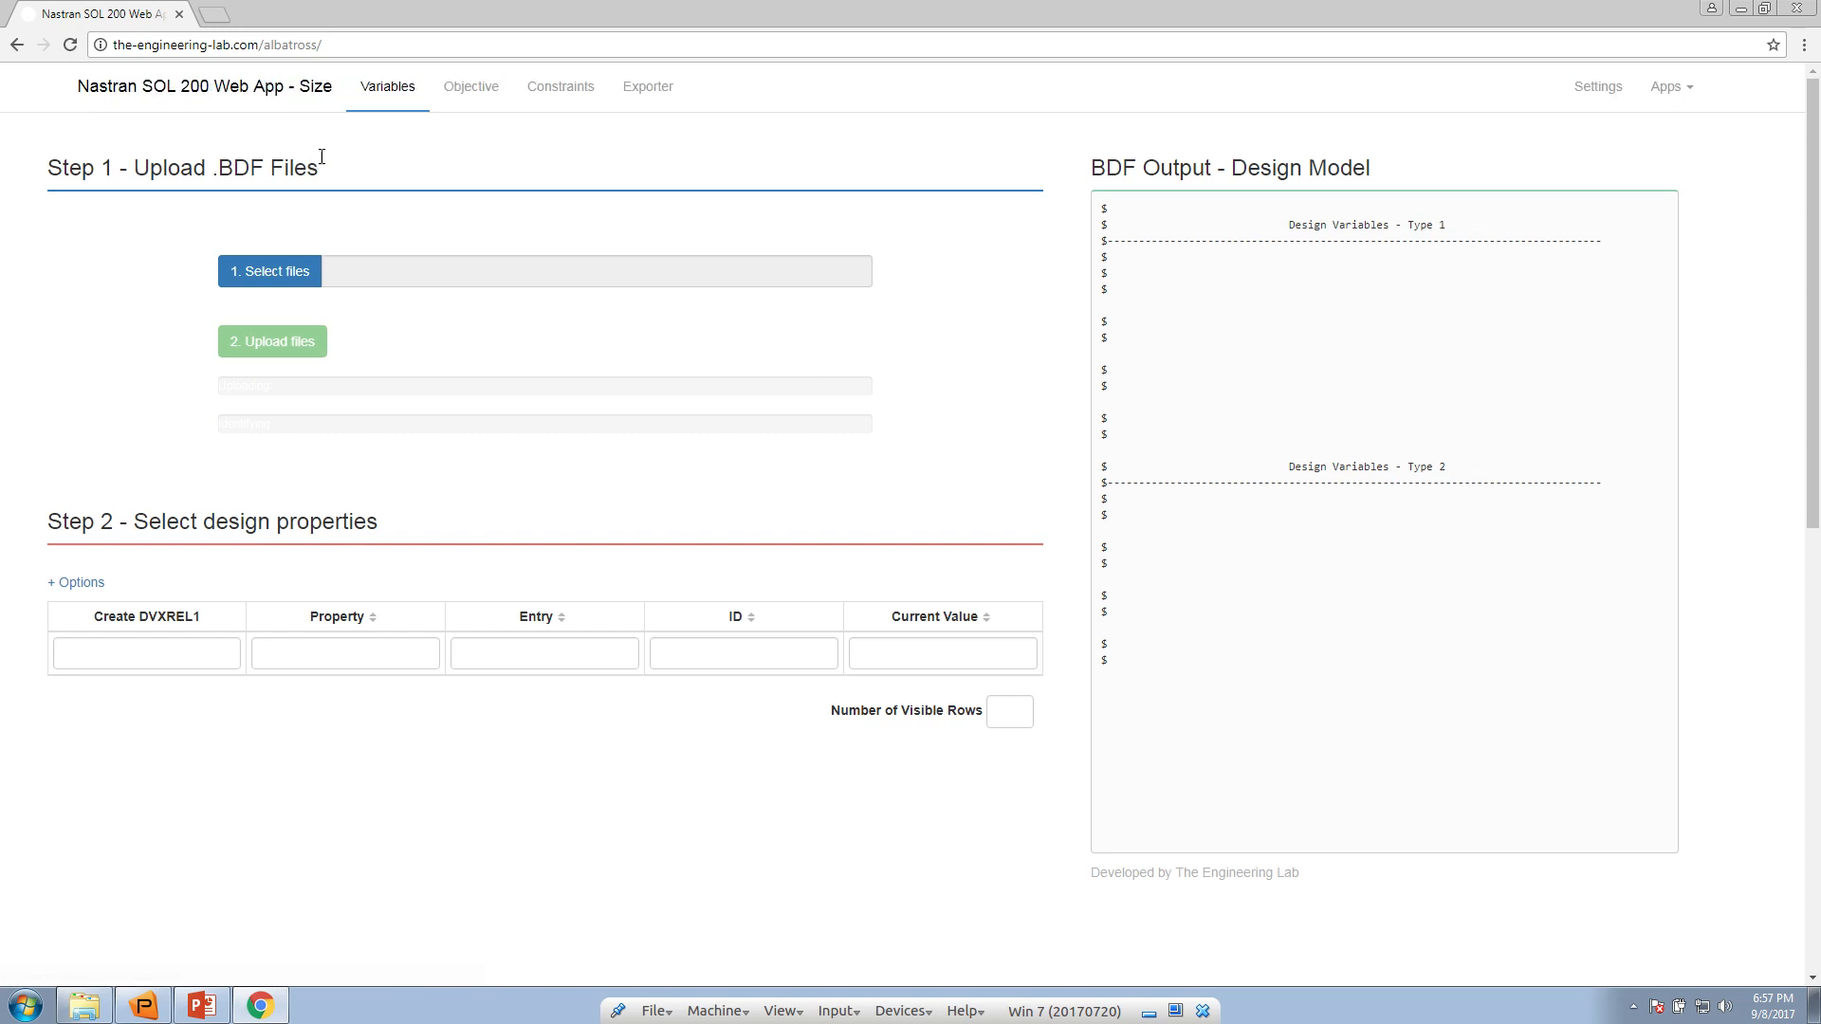
left_click(1683, 87)
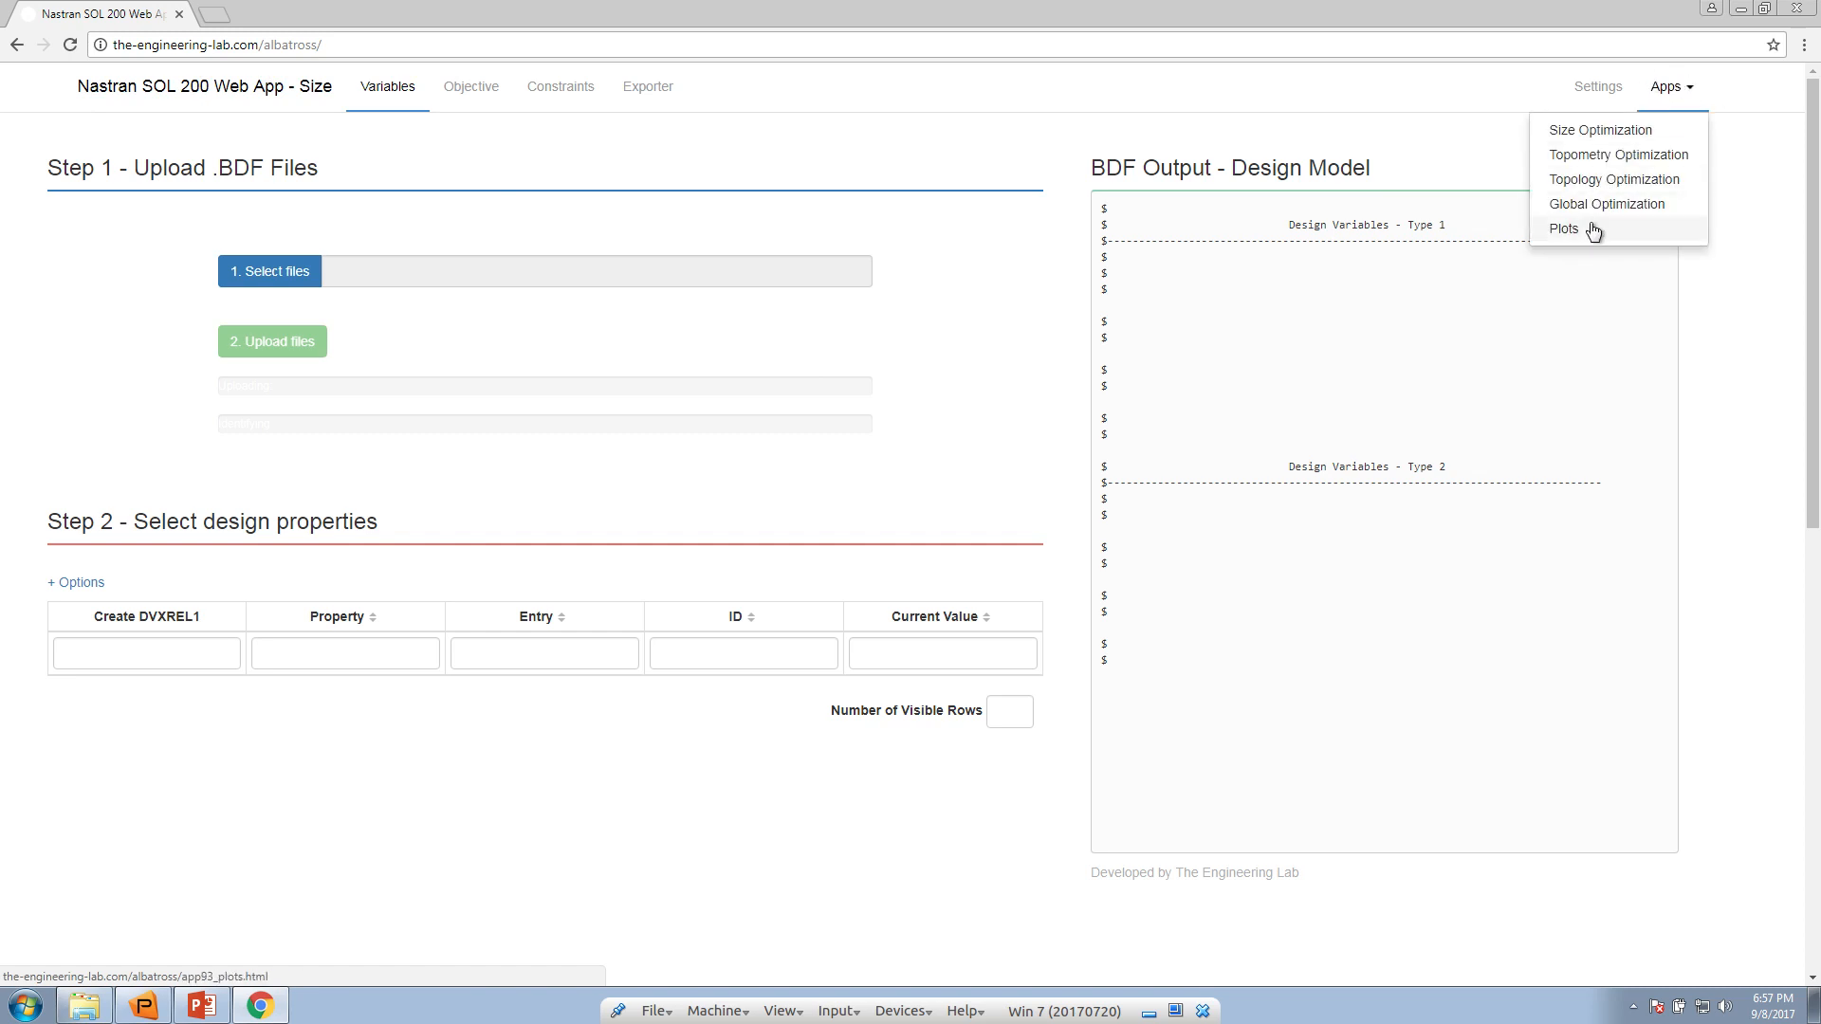
left_click(1594, 182)
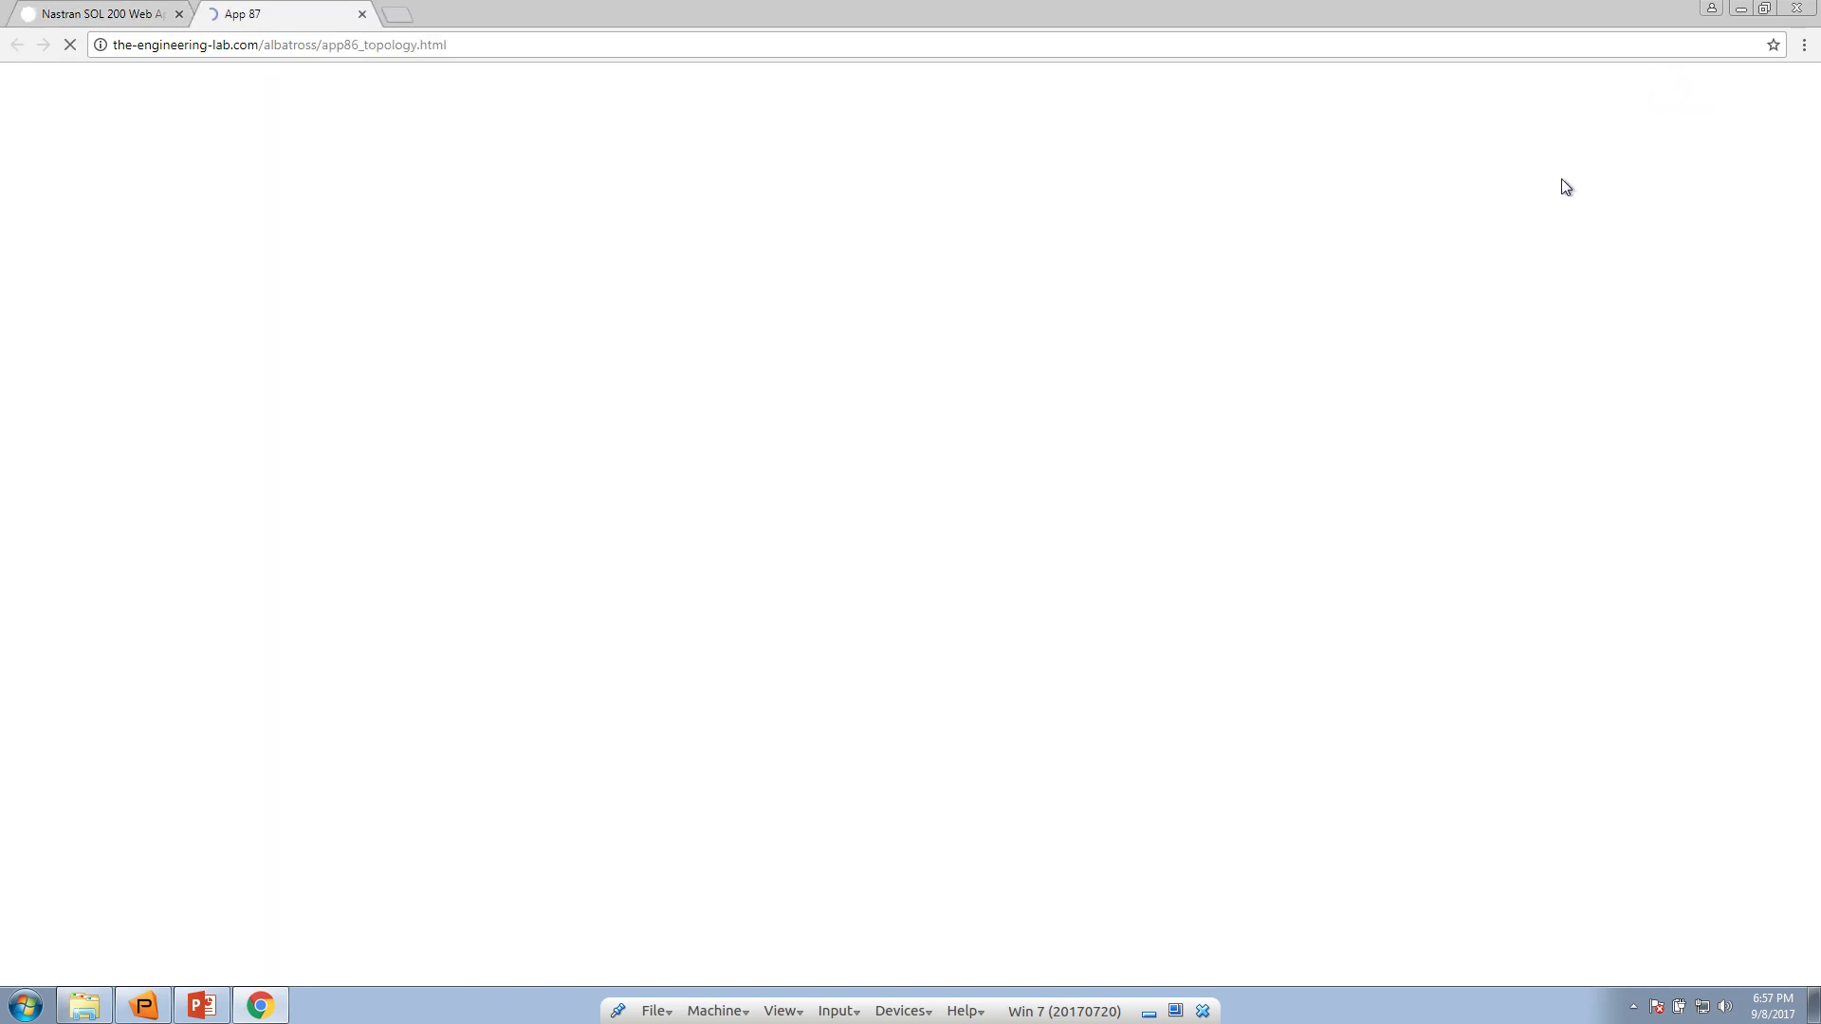
left_click(178, 14)
left_click_drag(55, 90, 299, 92)
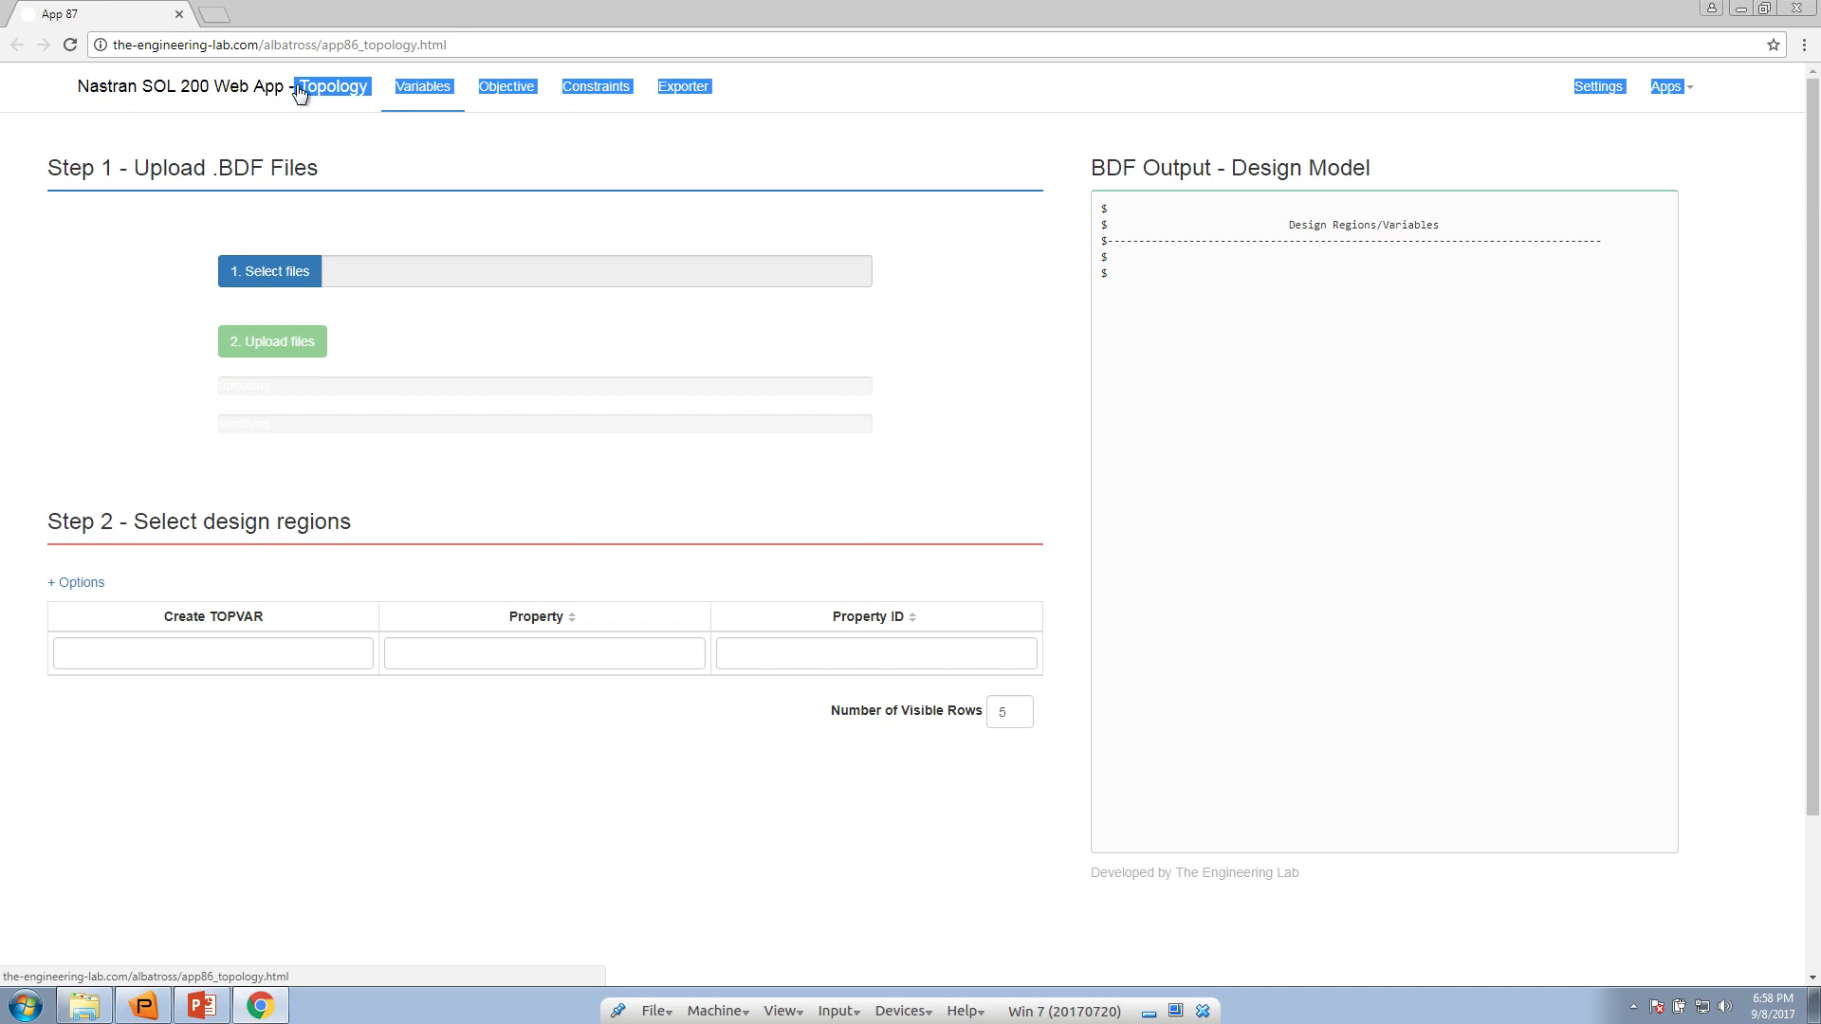
left_click(327, 137)
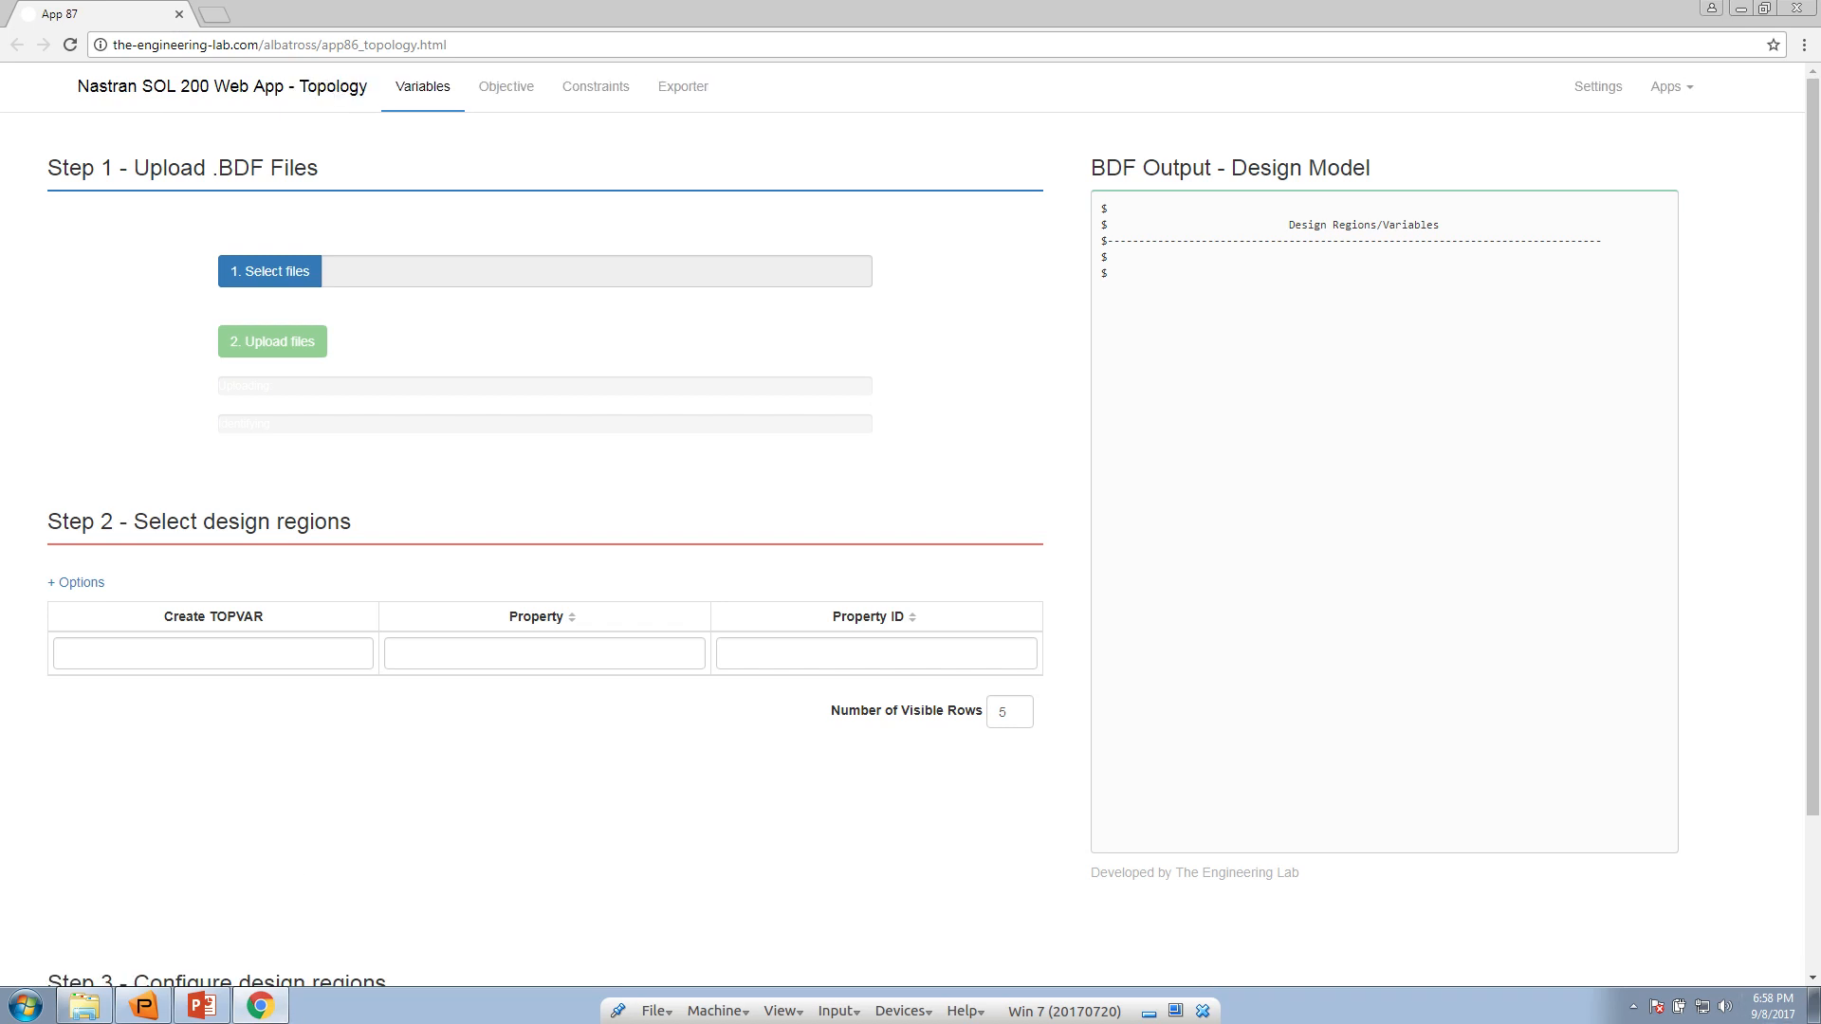
Switch to Patran and examine the meshed solid model from different angles, briefly hiding and redisplaying its finite elements
left_click(1813, 1005)
left_click_drag(841, 432, 925, 422)
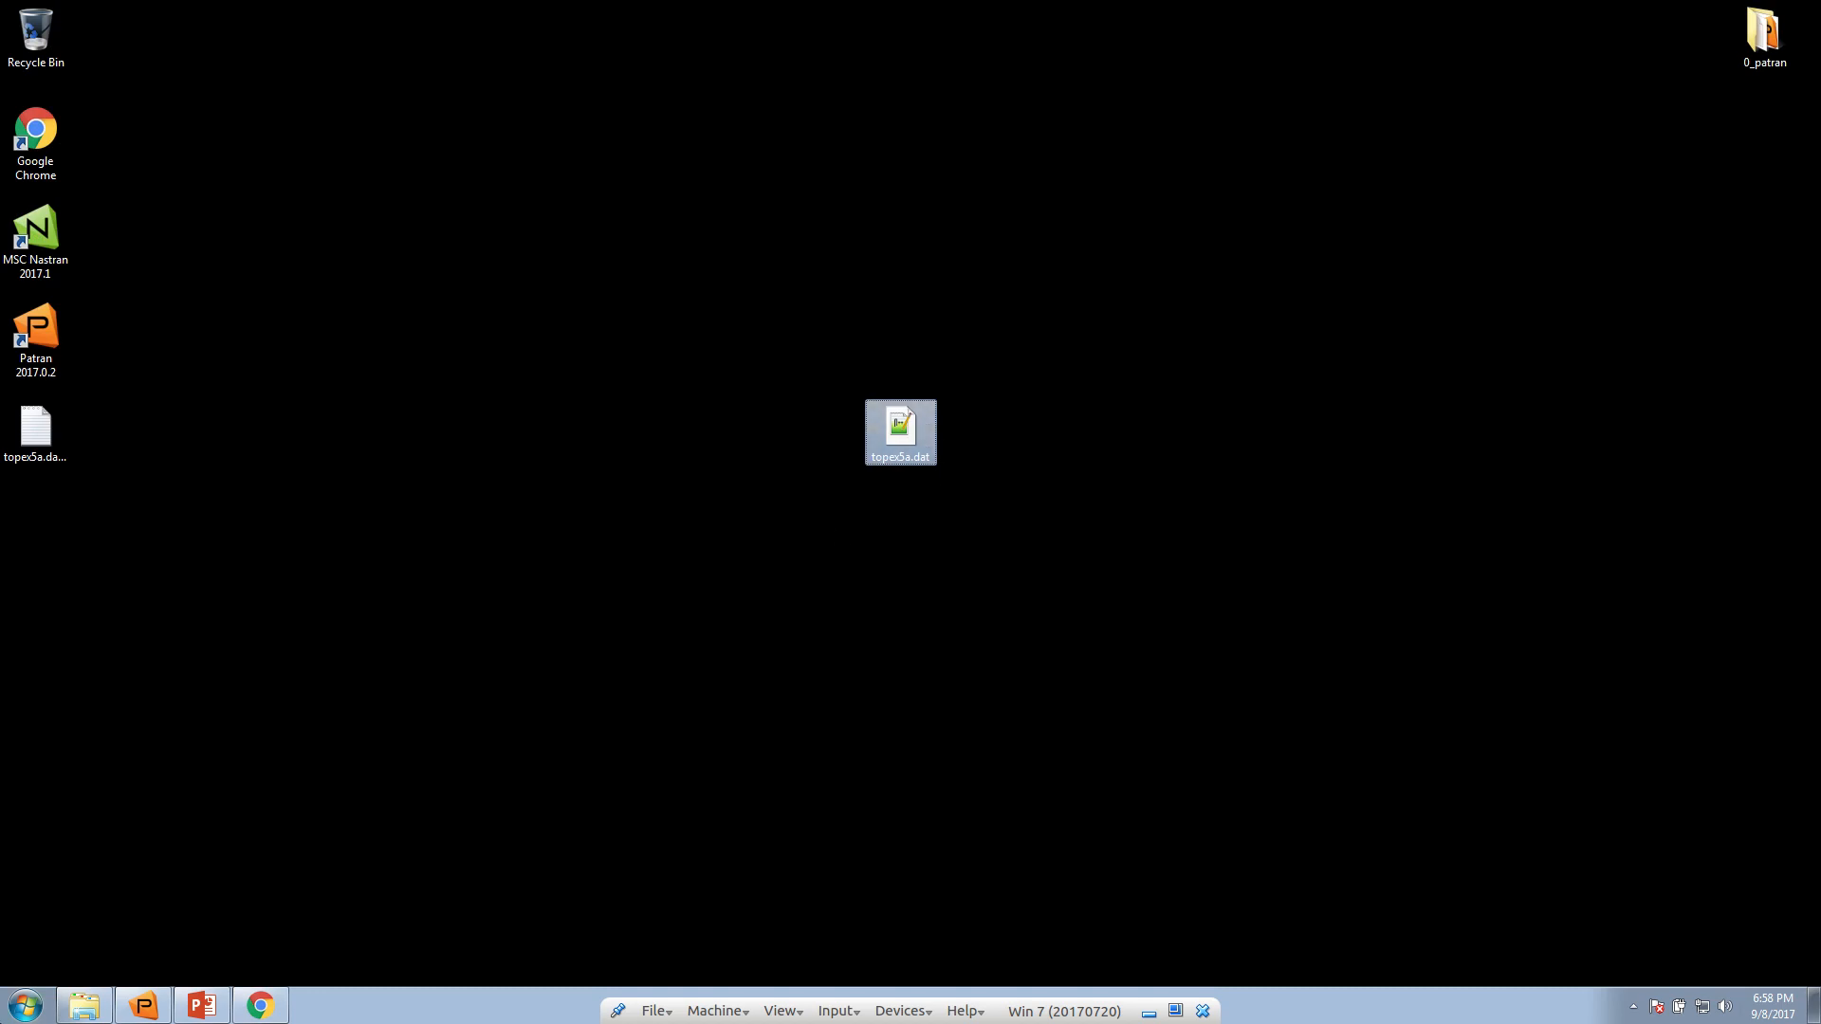
left_click(144, 1005)
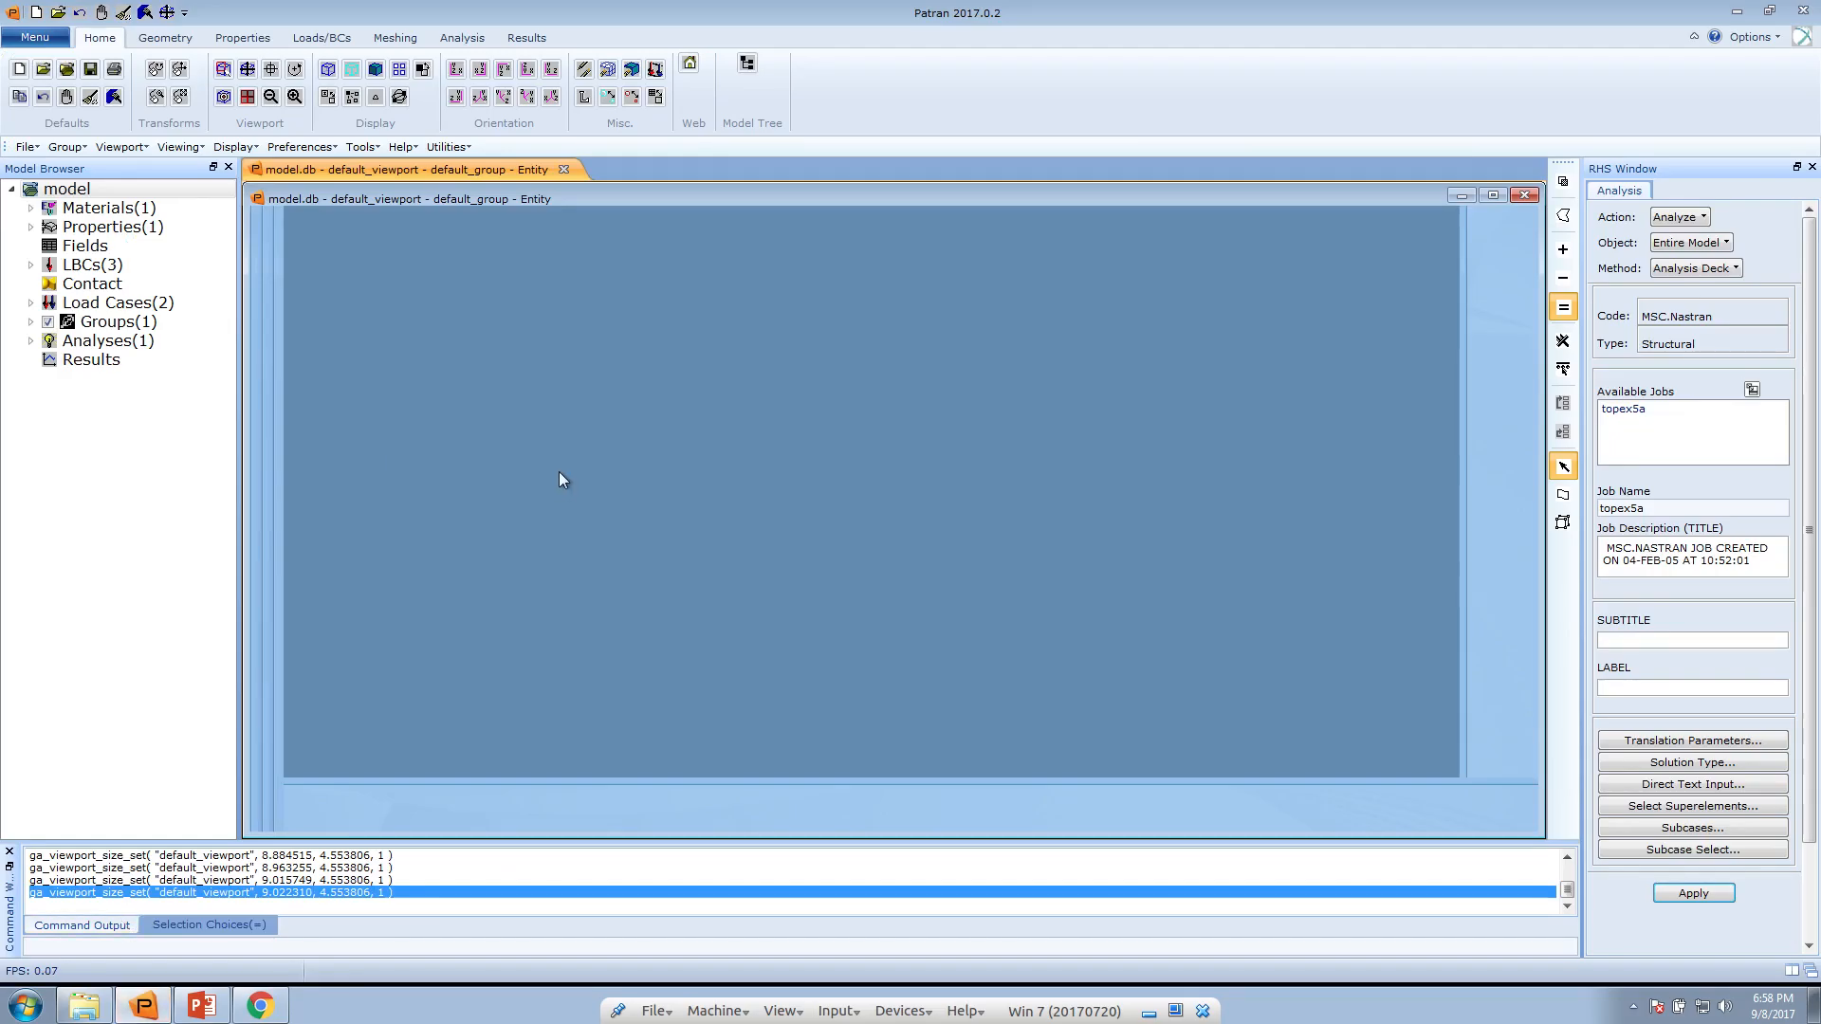
left_click(158, 1008)
left_click(157, 1007)
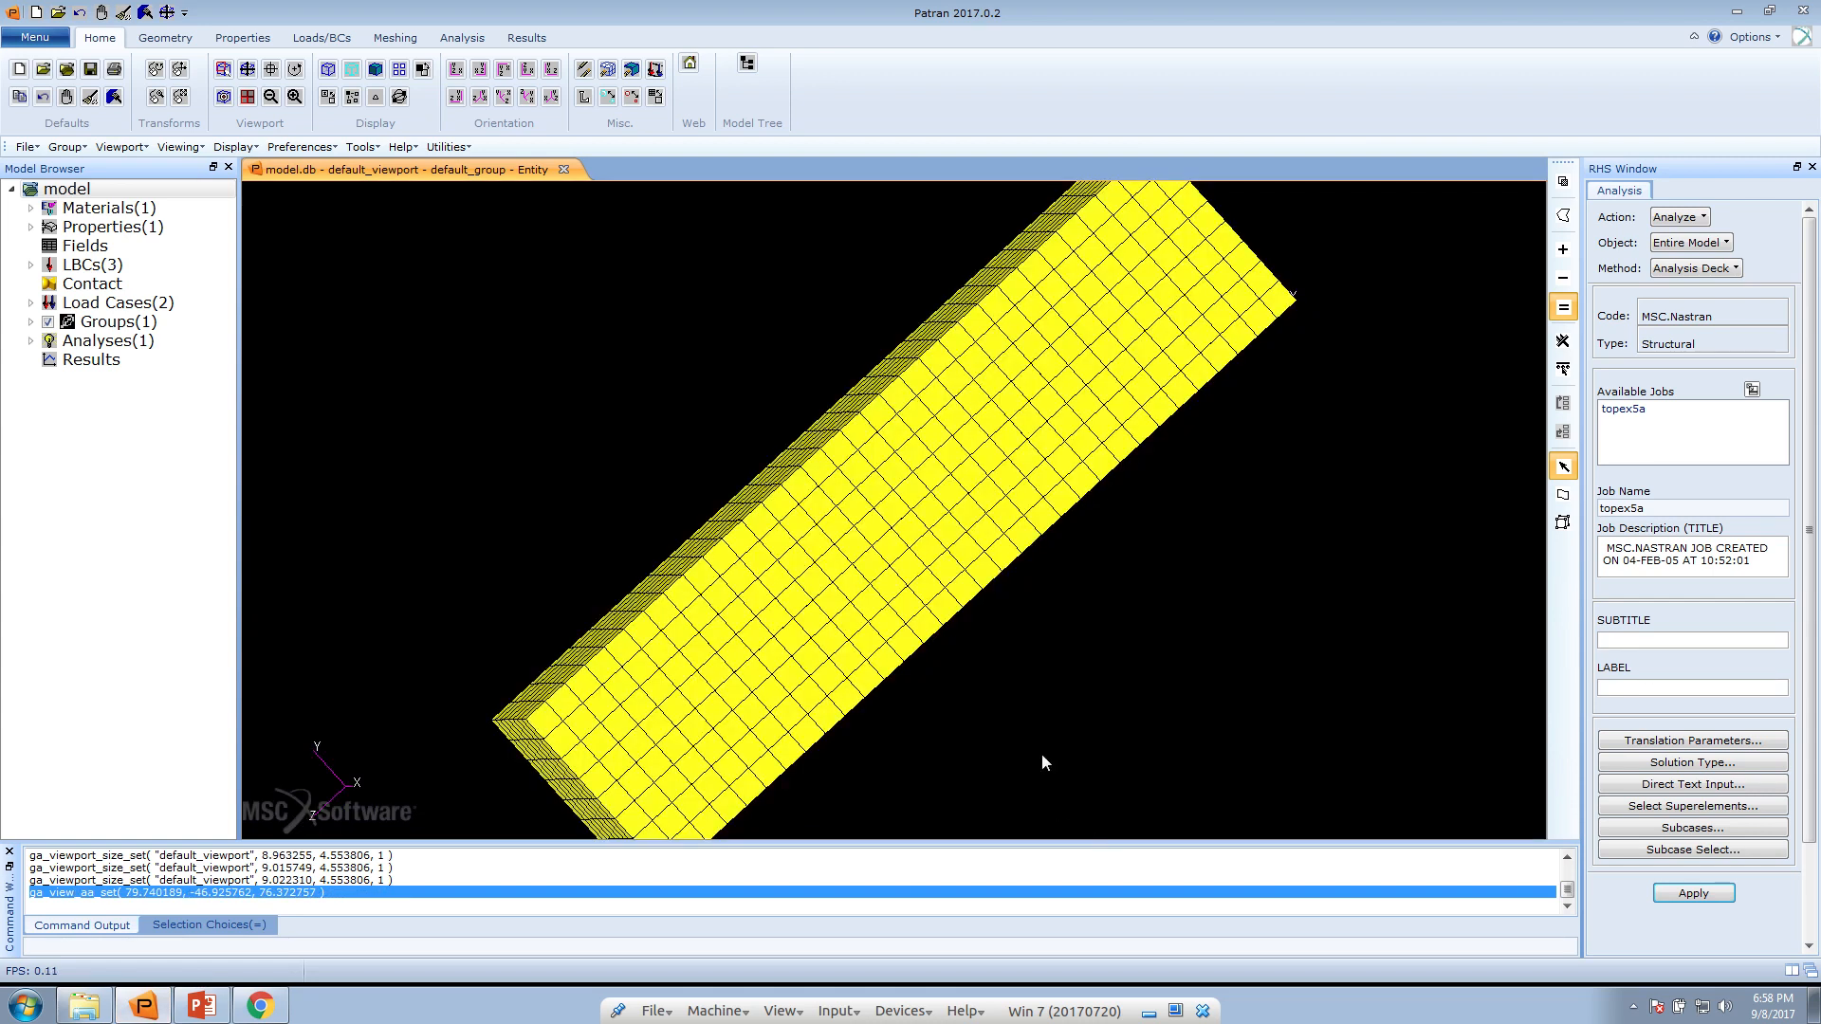
left_click_drag(1041, 754, 916, 758)
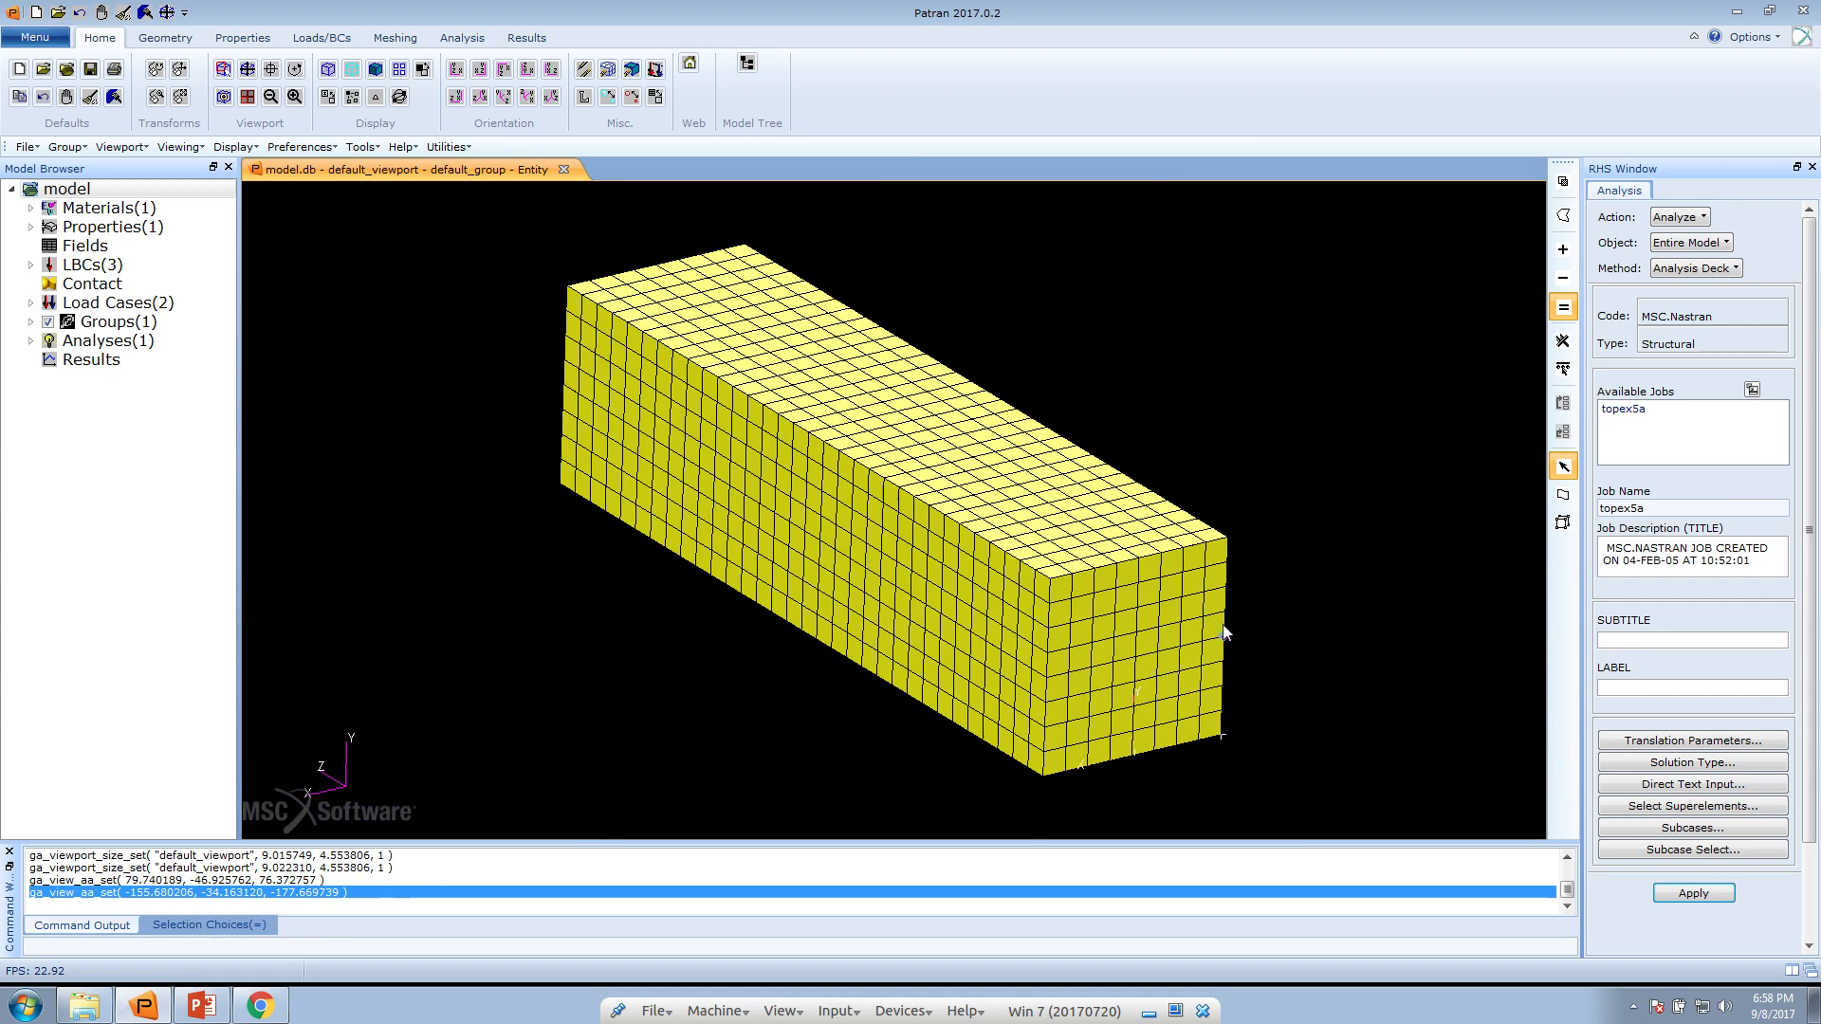
left_click_drag(1202, 715, 1199, 760)
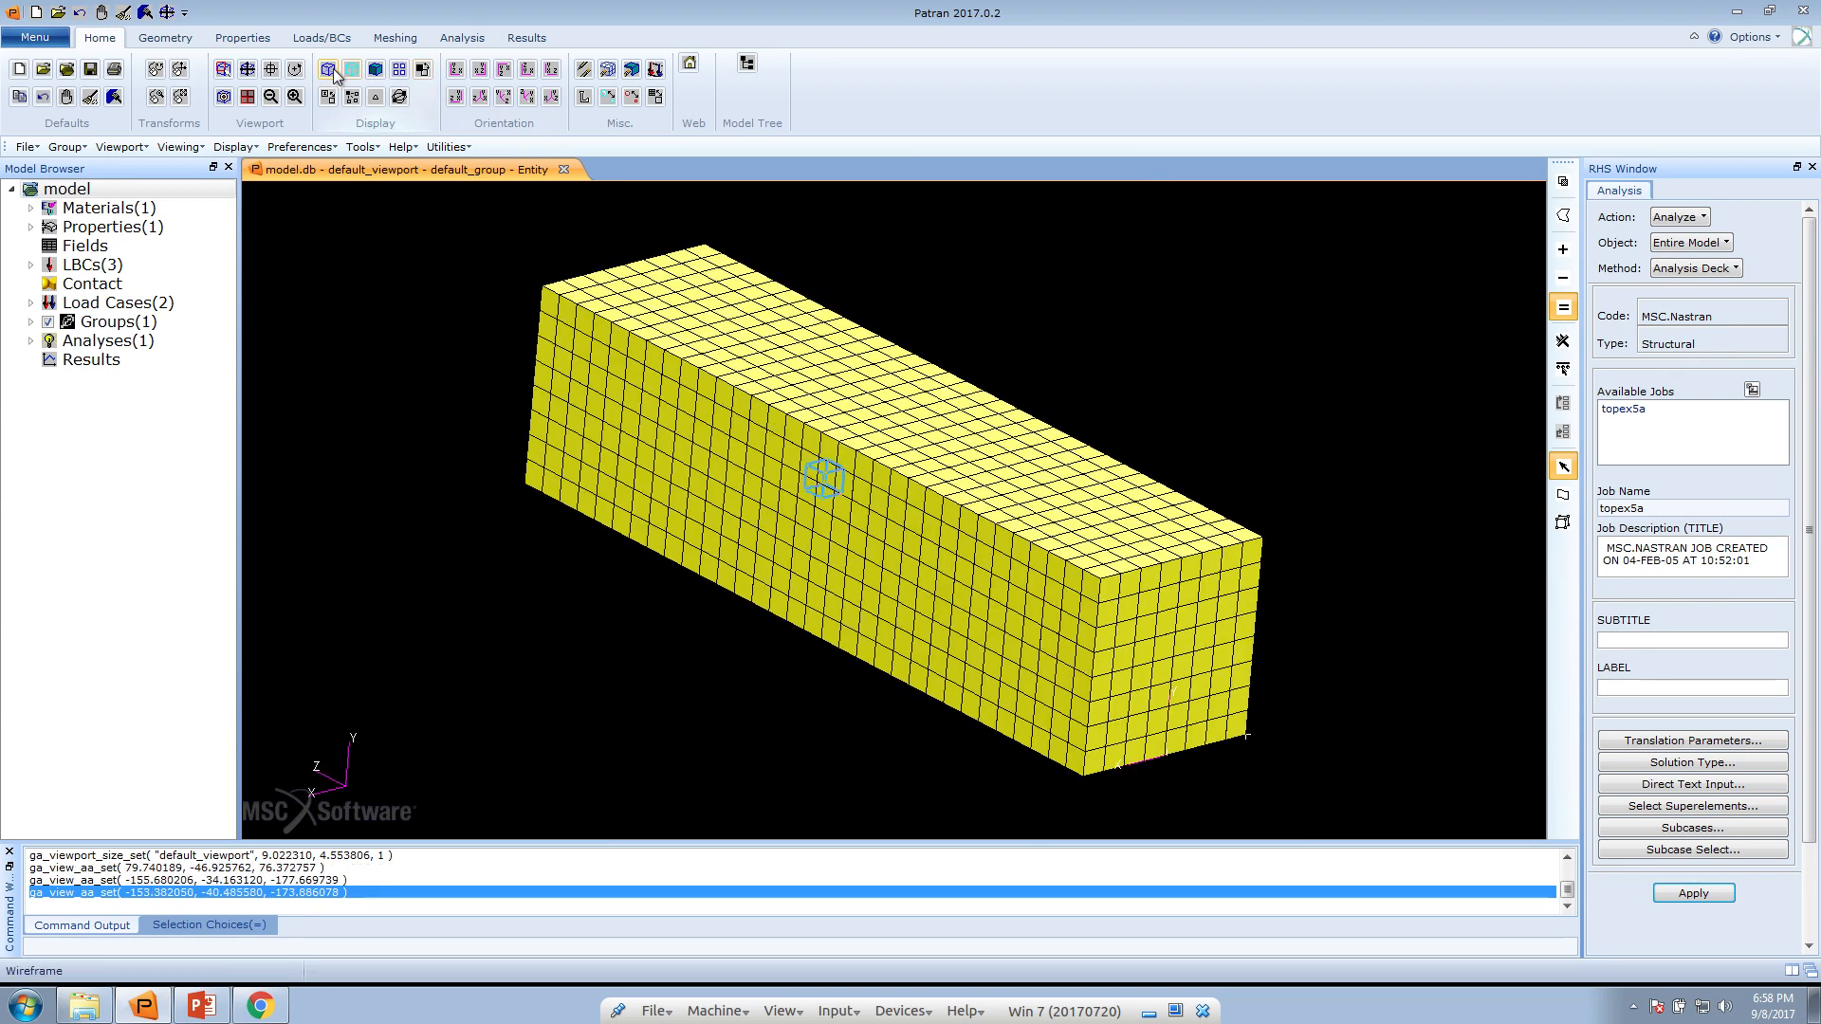
left_click(613, 71)
left_click(613, 71)
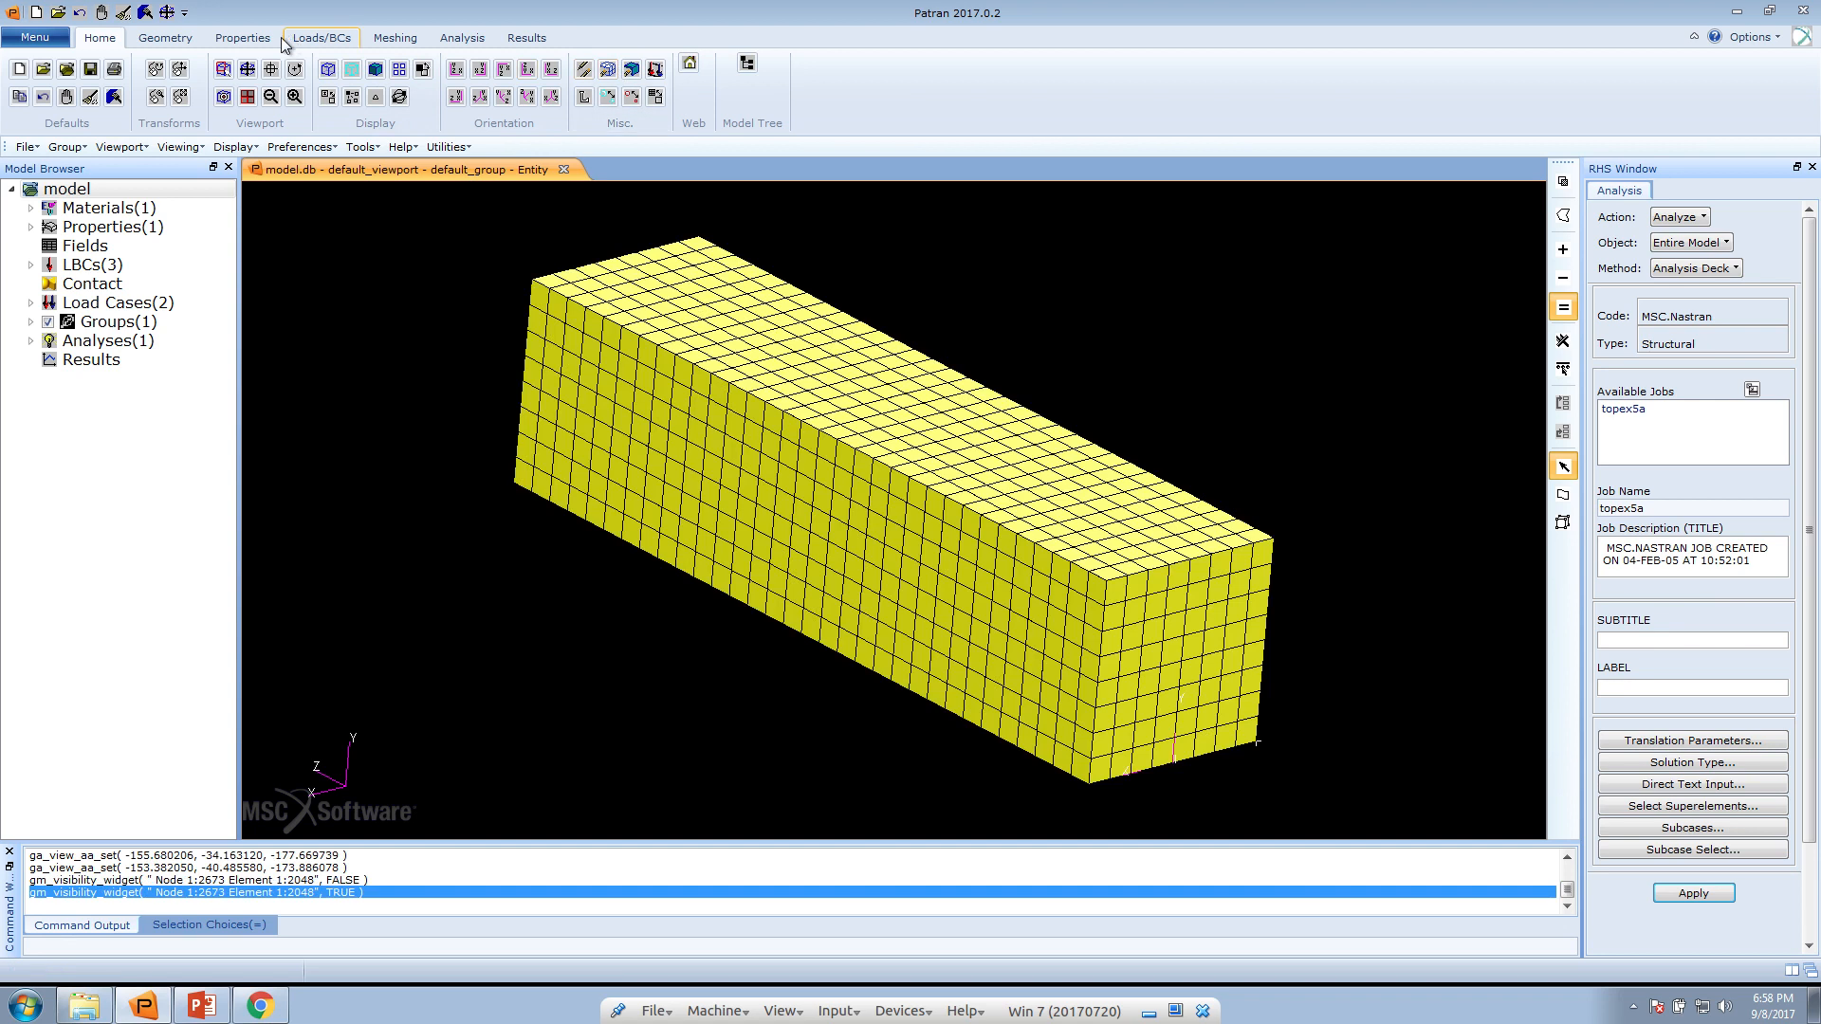
Display the model in wireframe with only the free edges of its finite elements shown
left_click(325, 68)
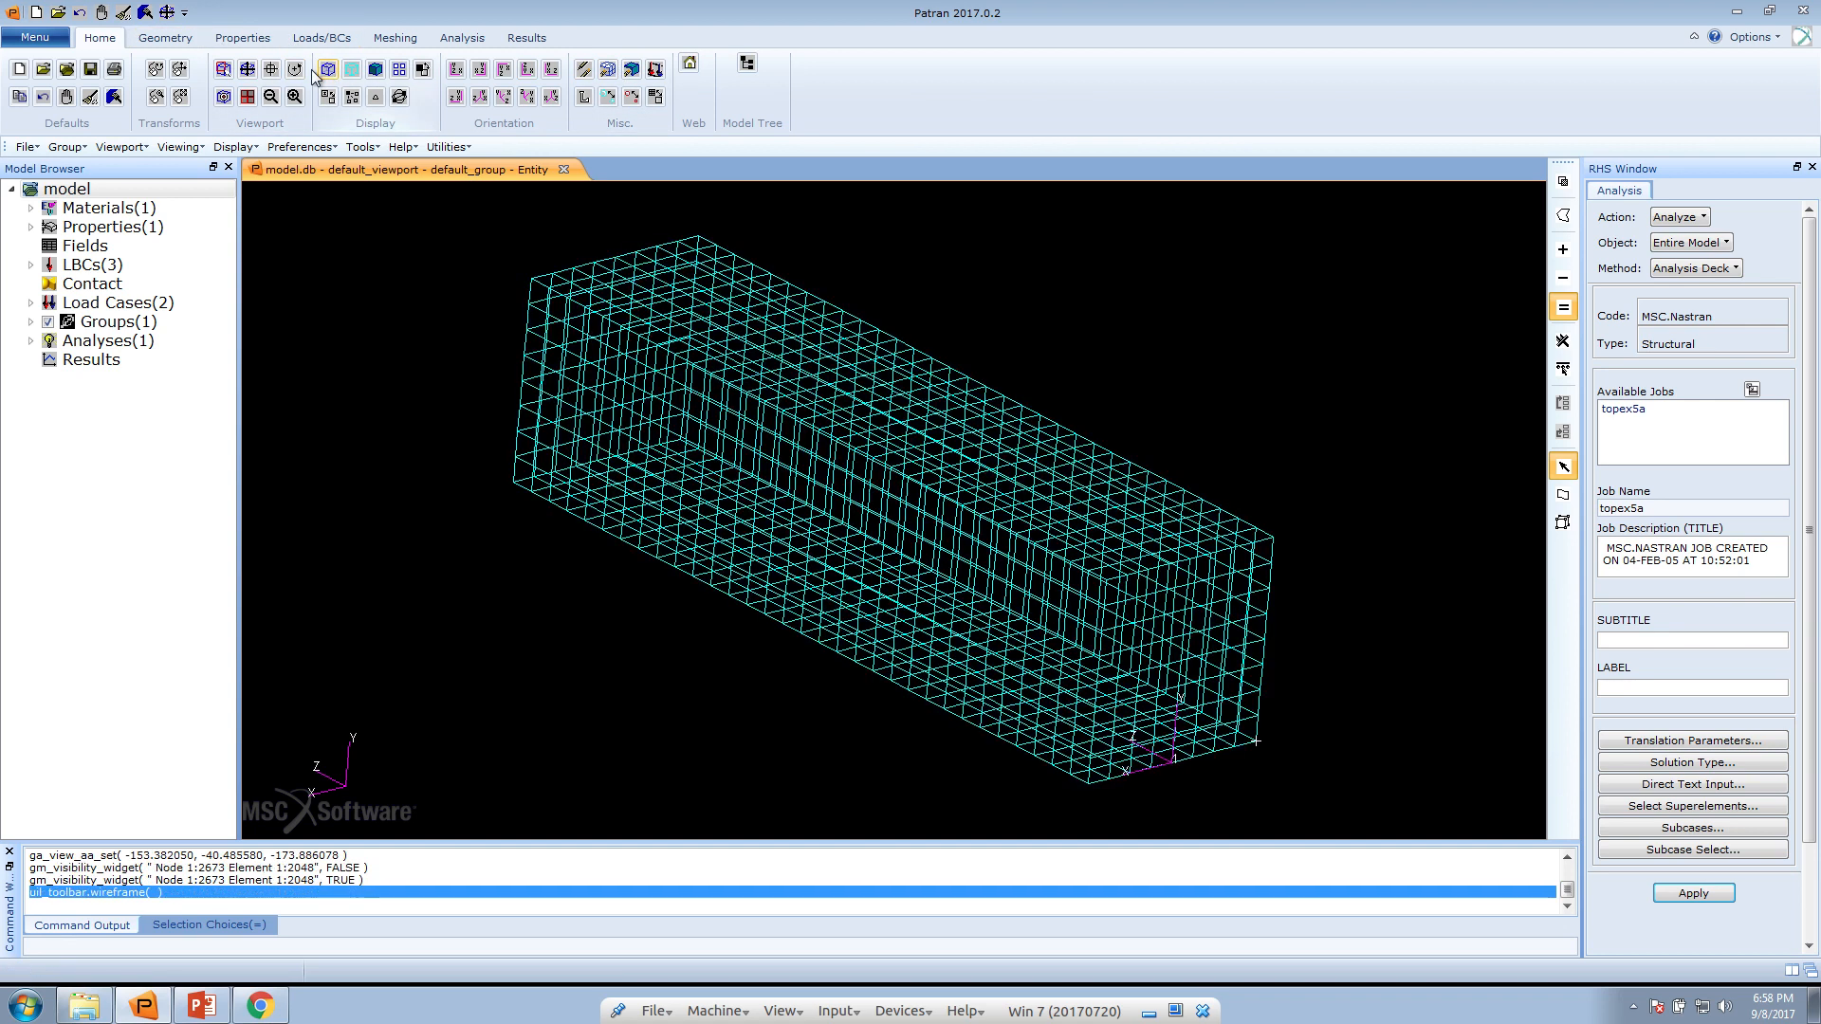
left_click(232, 41)
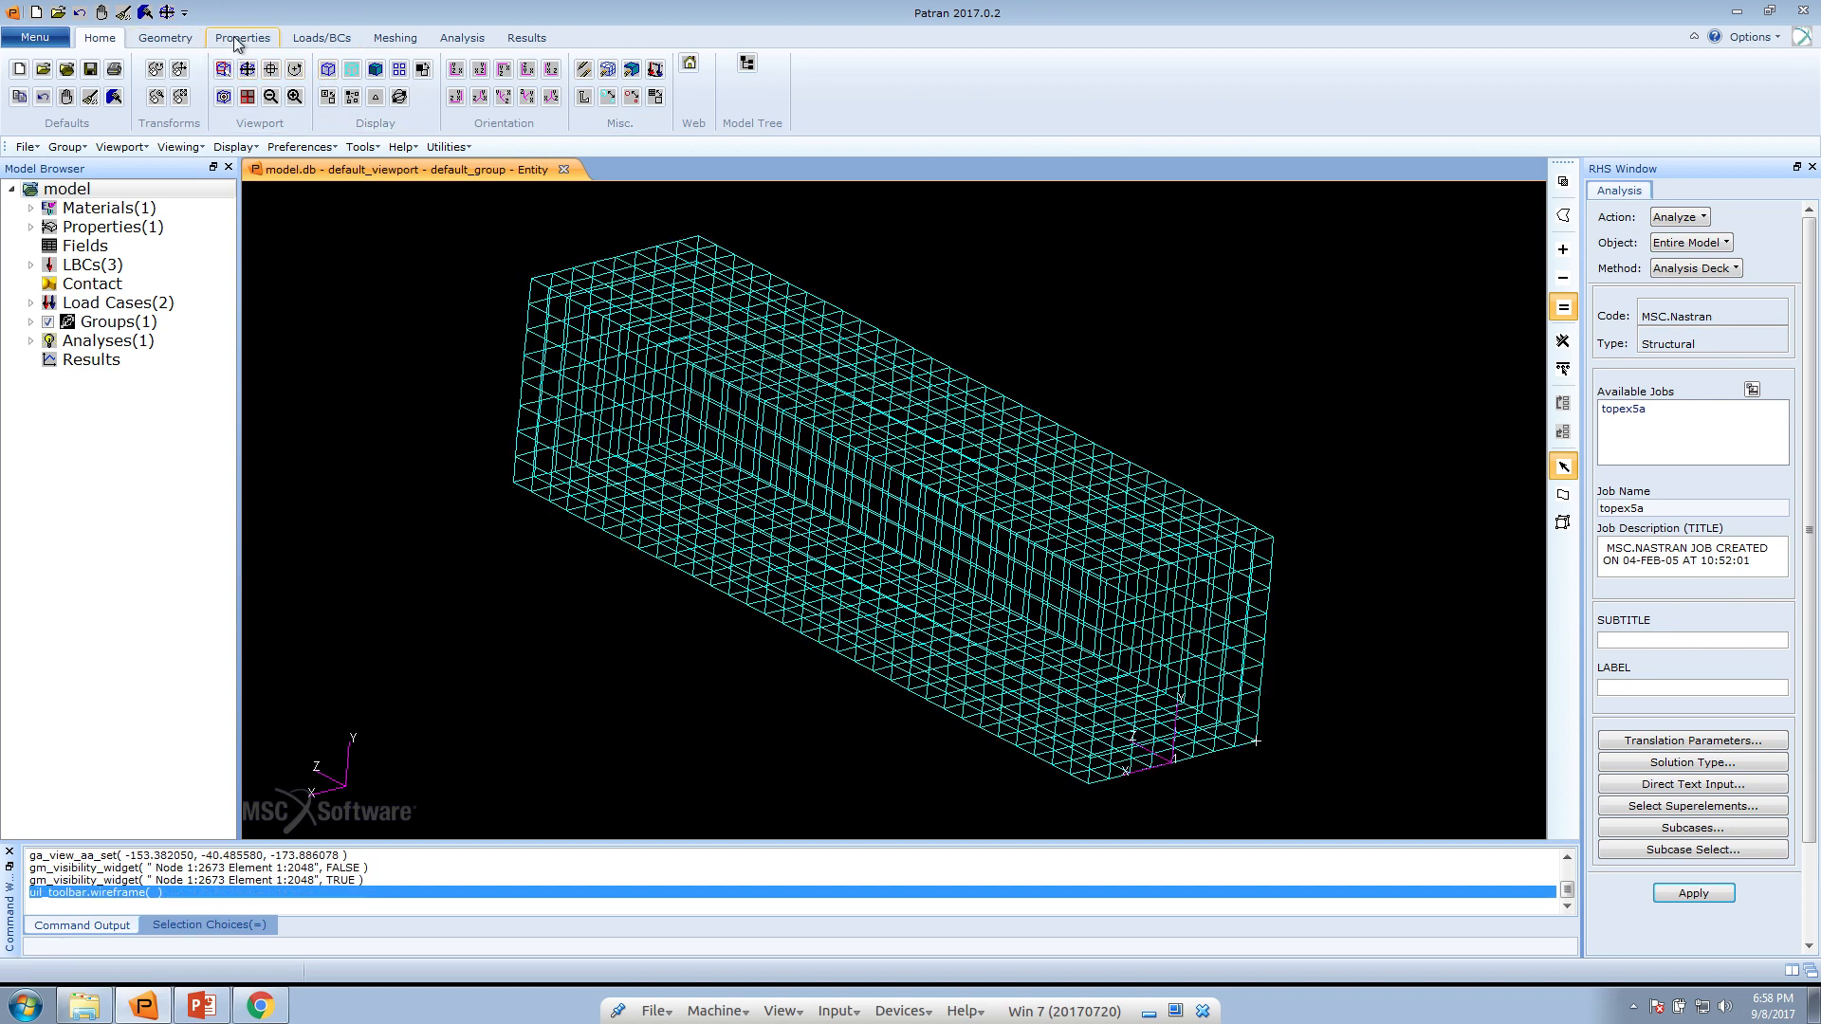
left_click(234, 147)
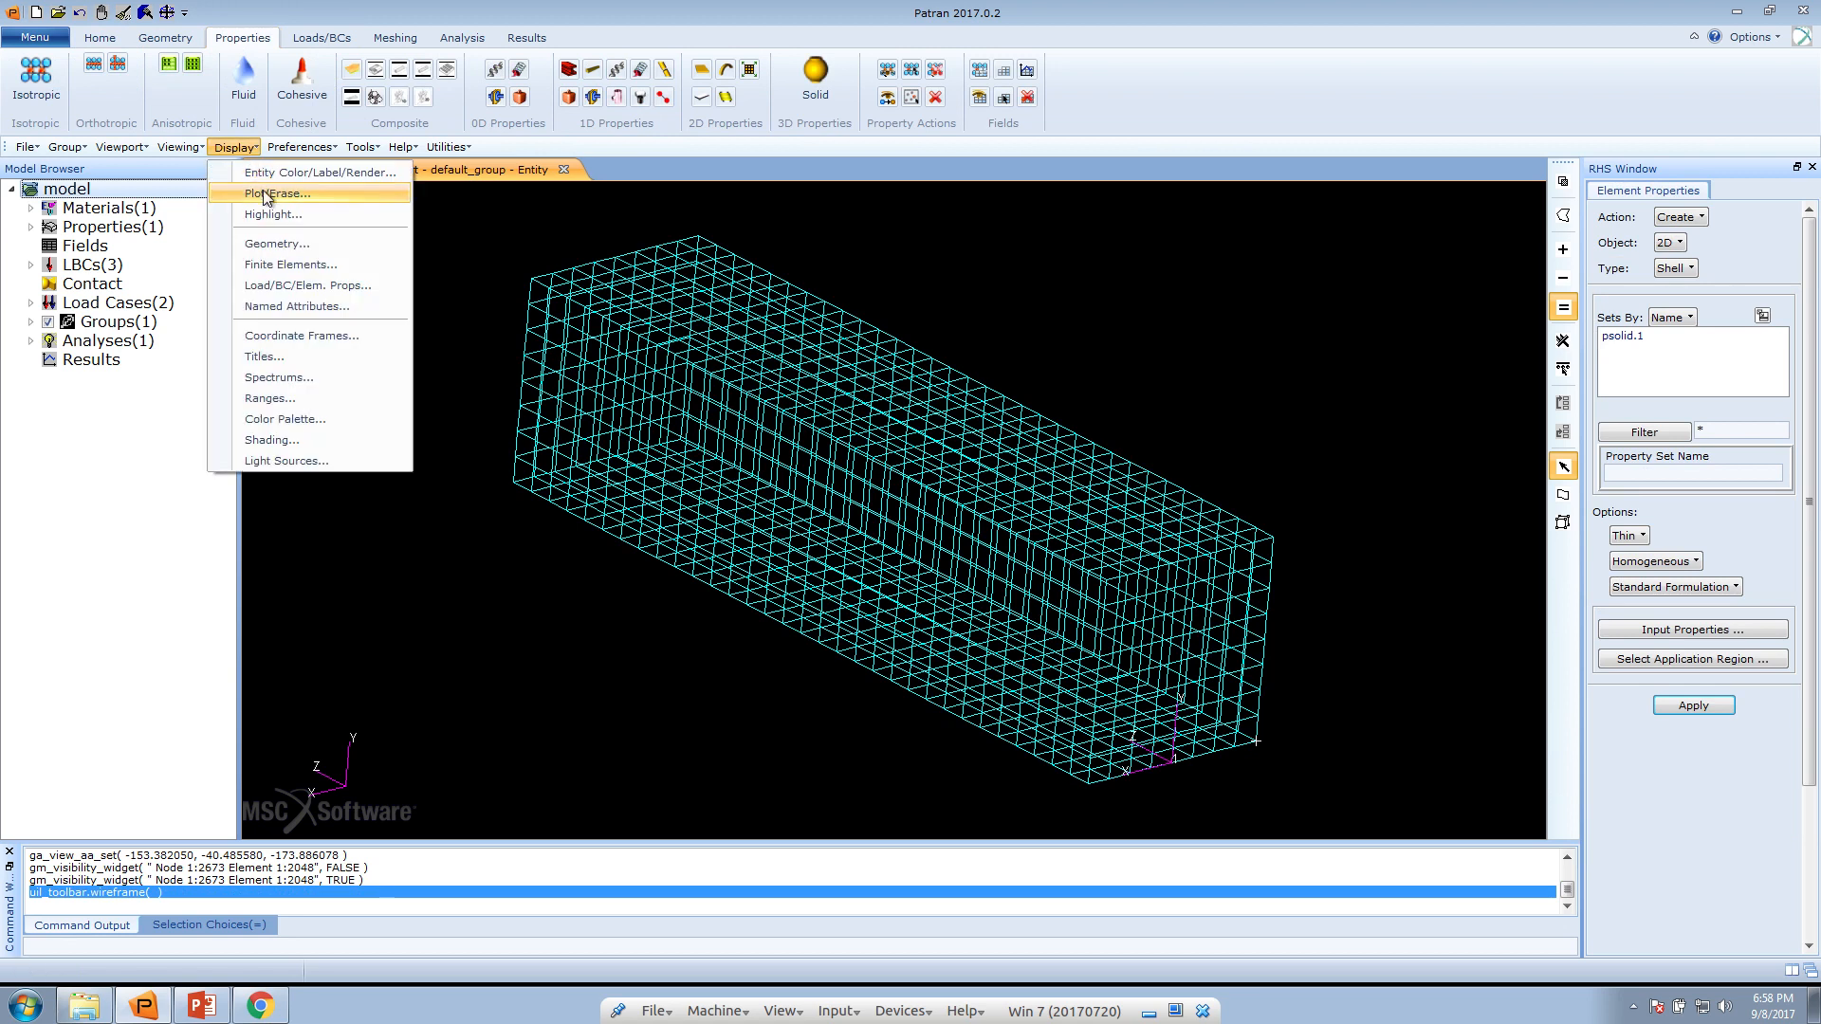
left_click(270, 267)
left_click(1644, 298)
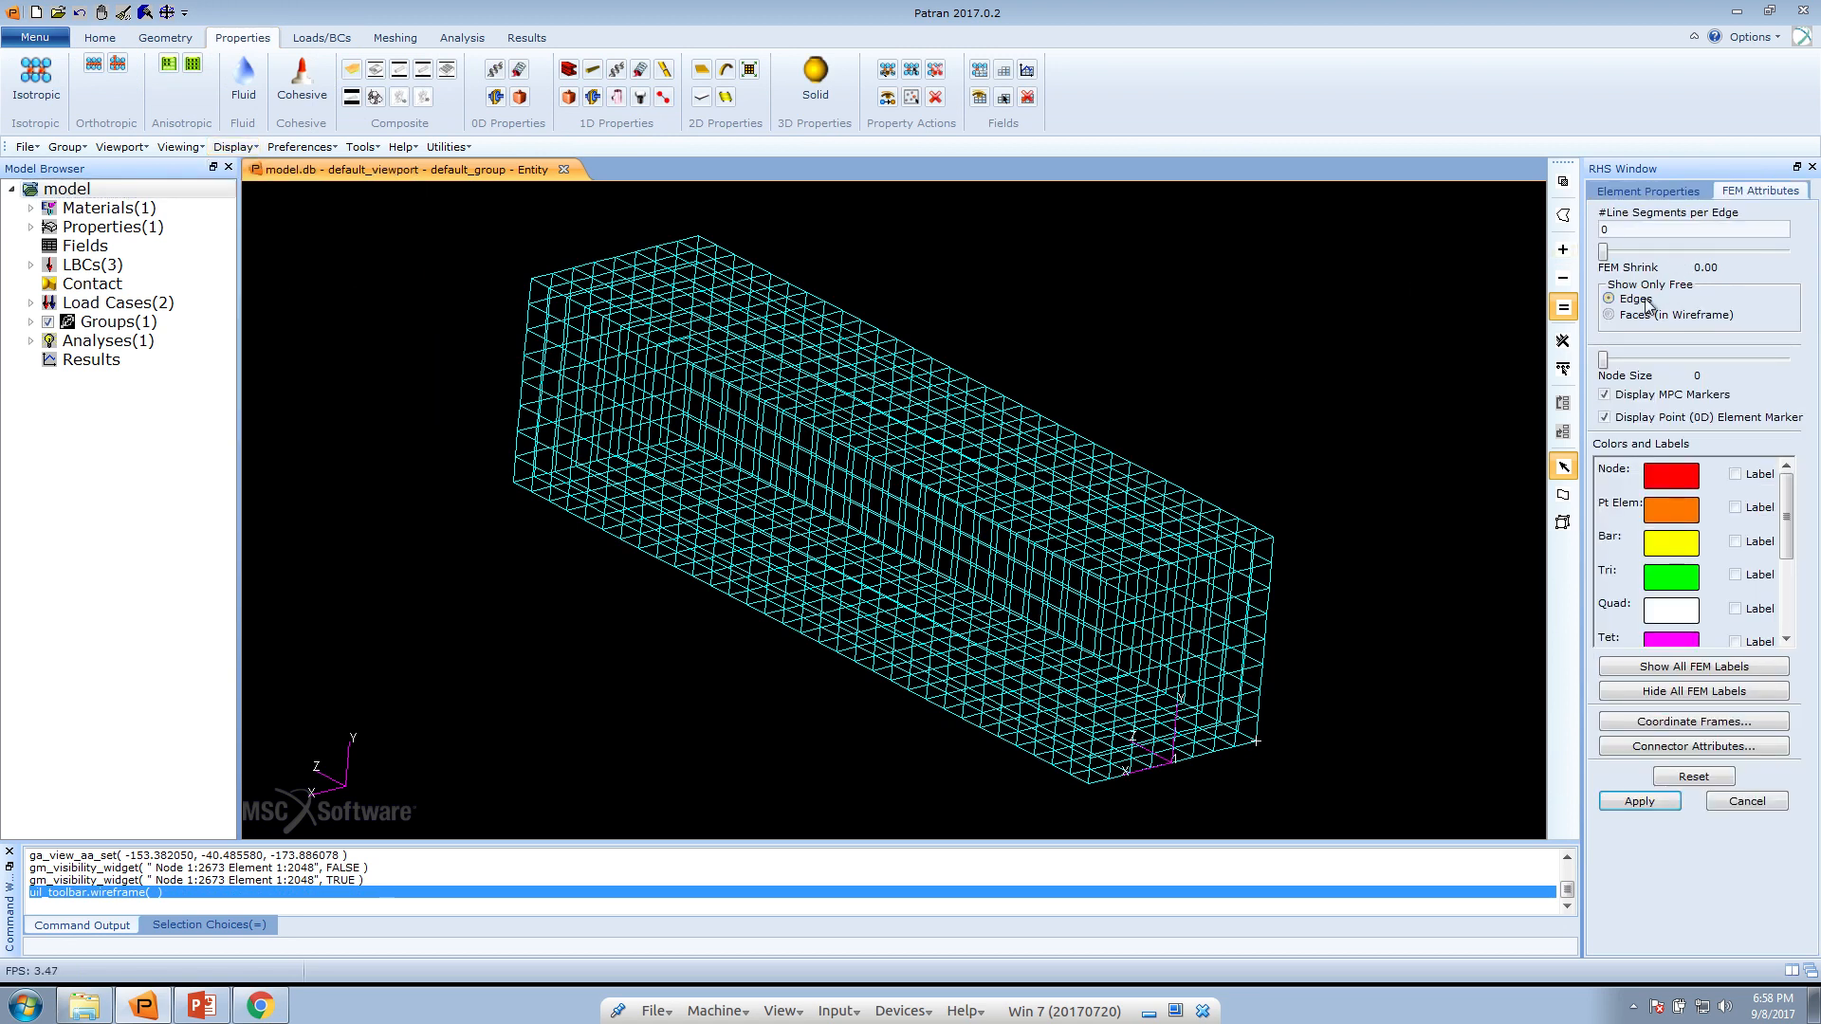
left_click(1634, 800)
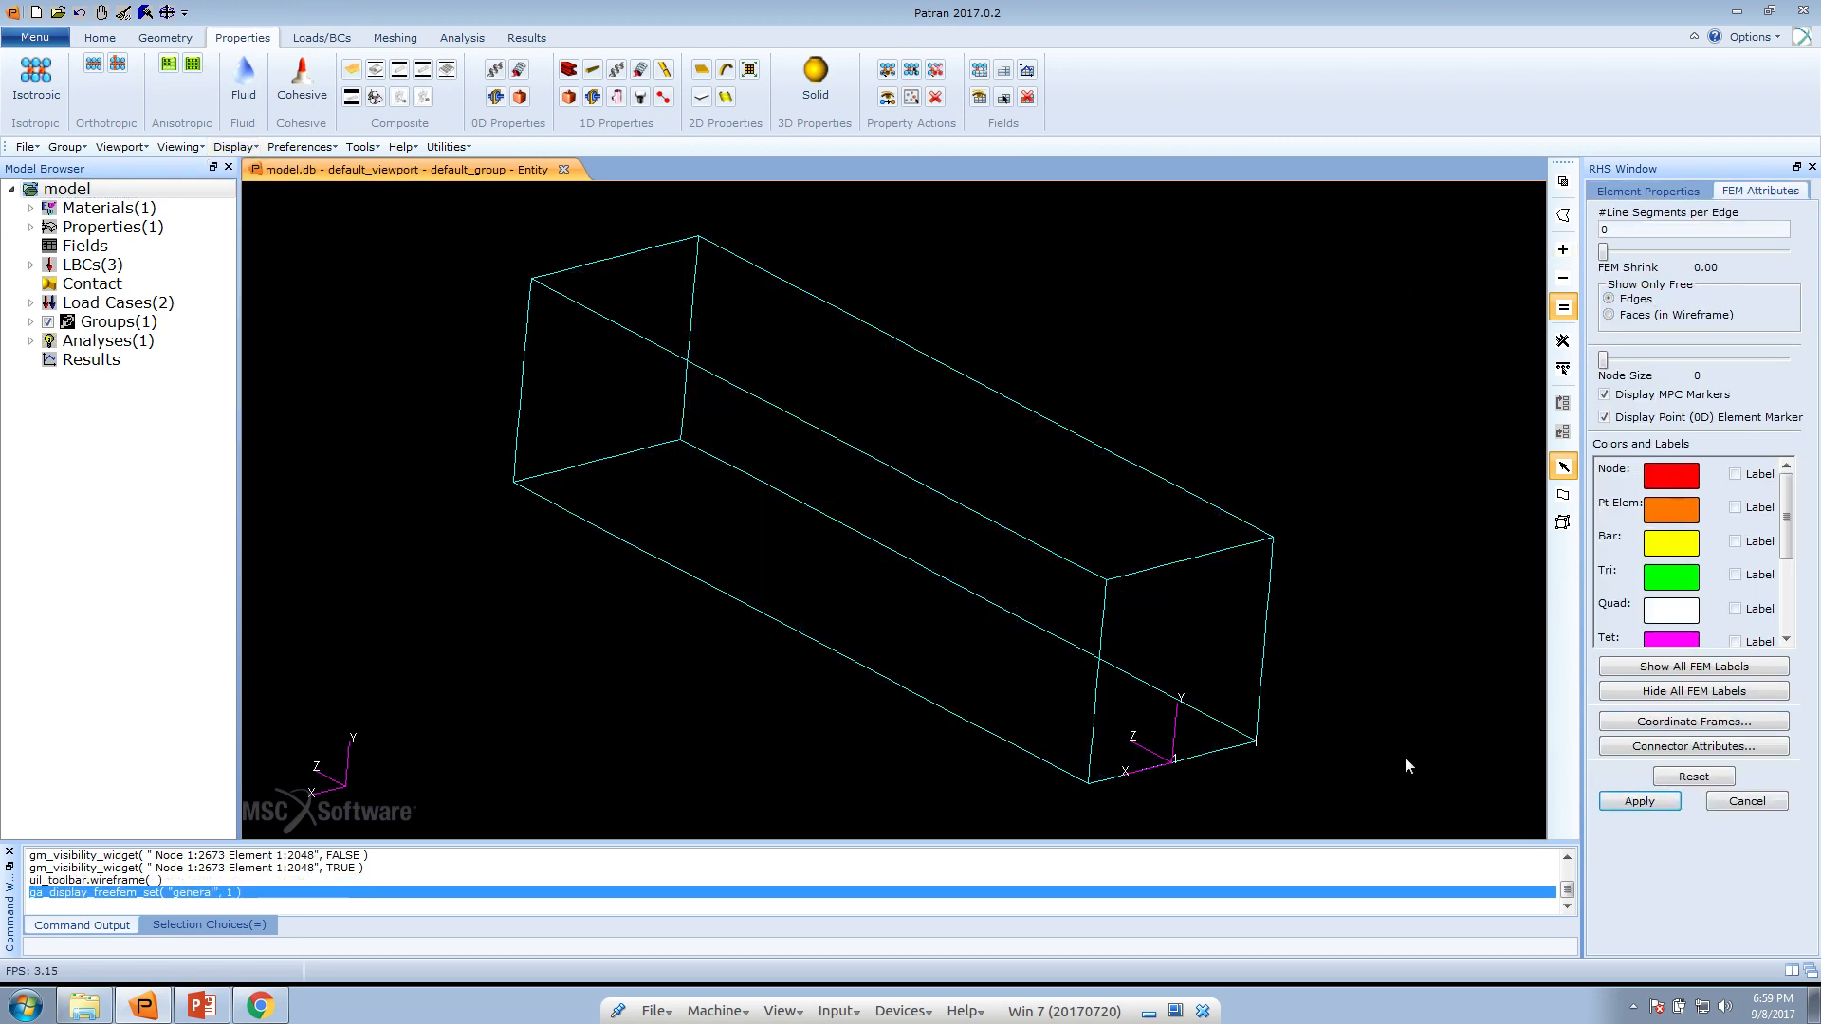
left_click_drag(1354, 754, 1291, 735)
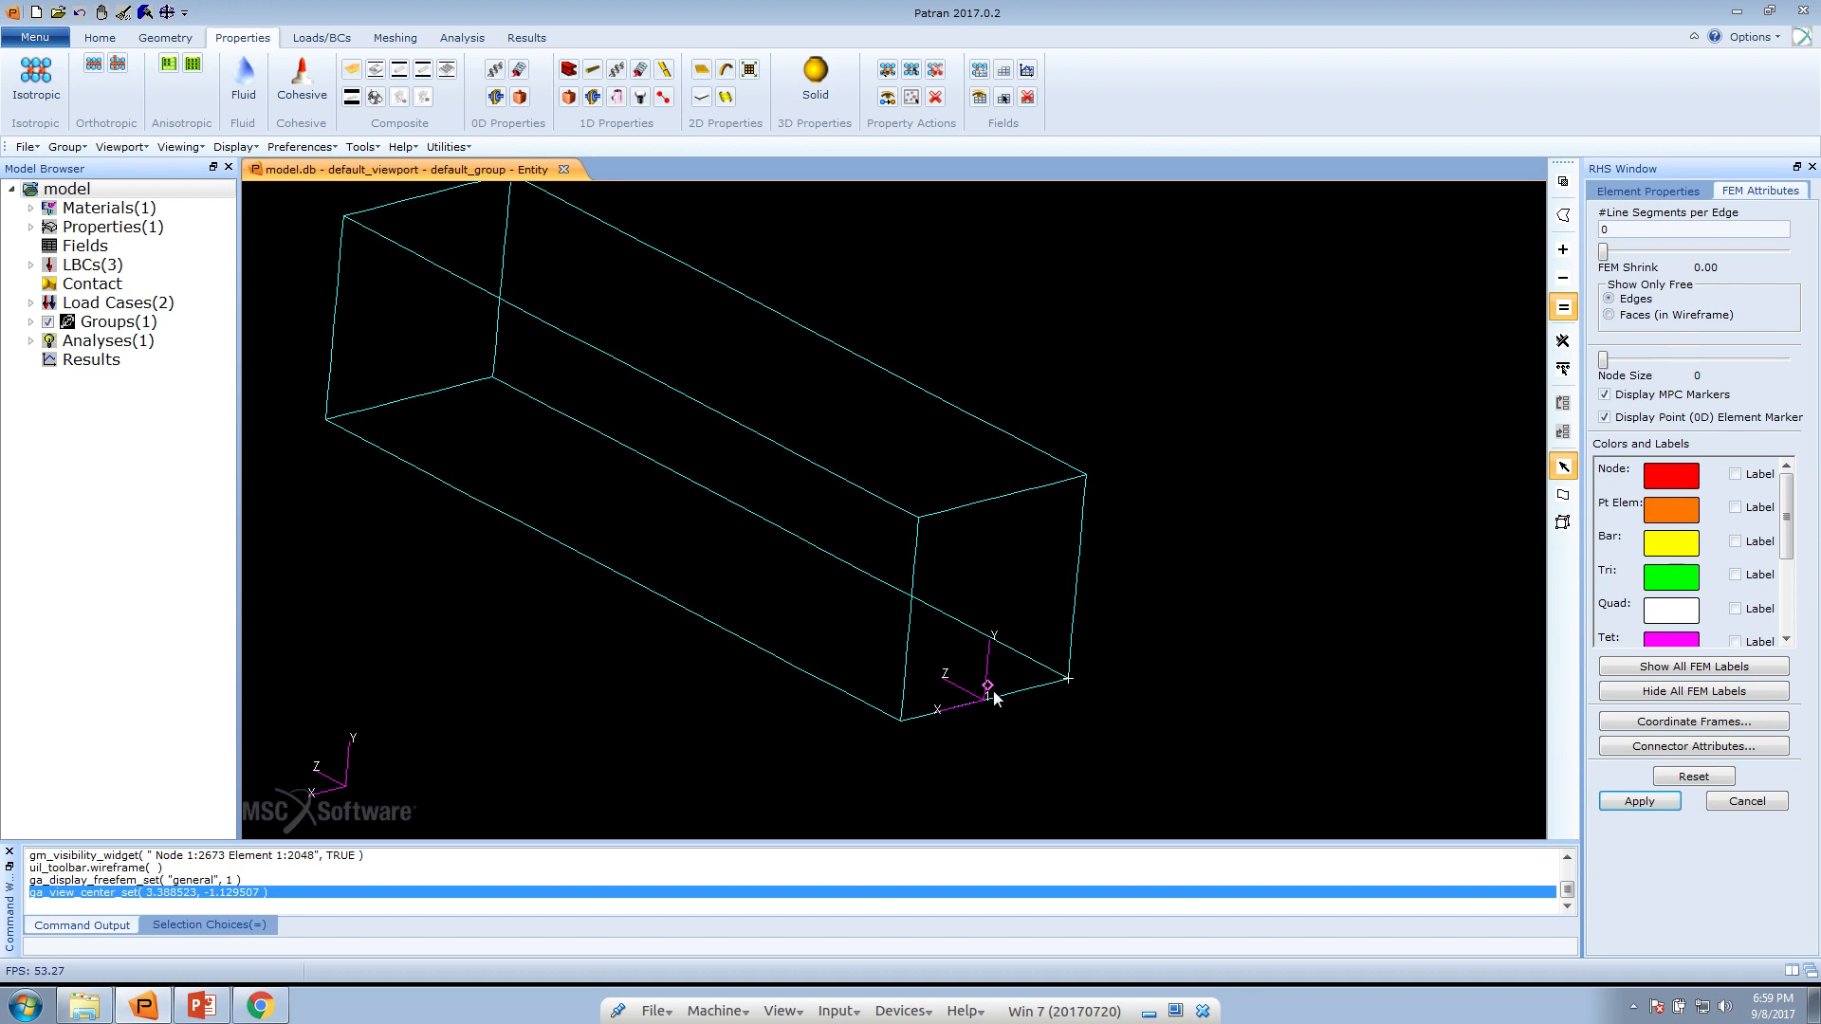
left_click_drag(981, 720, 966, 730)
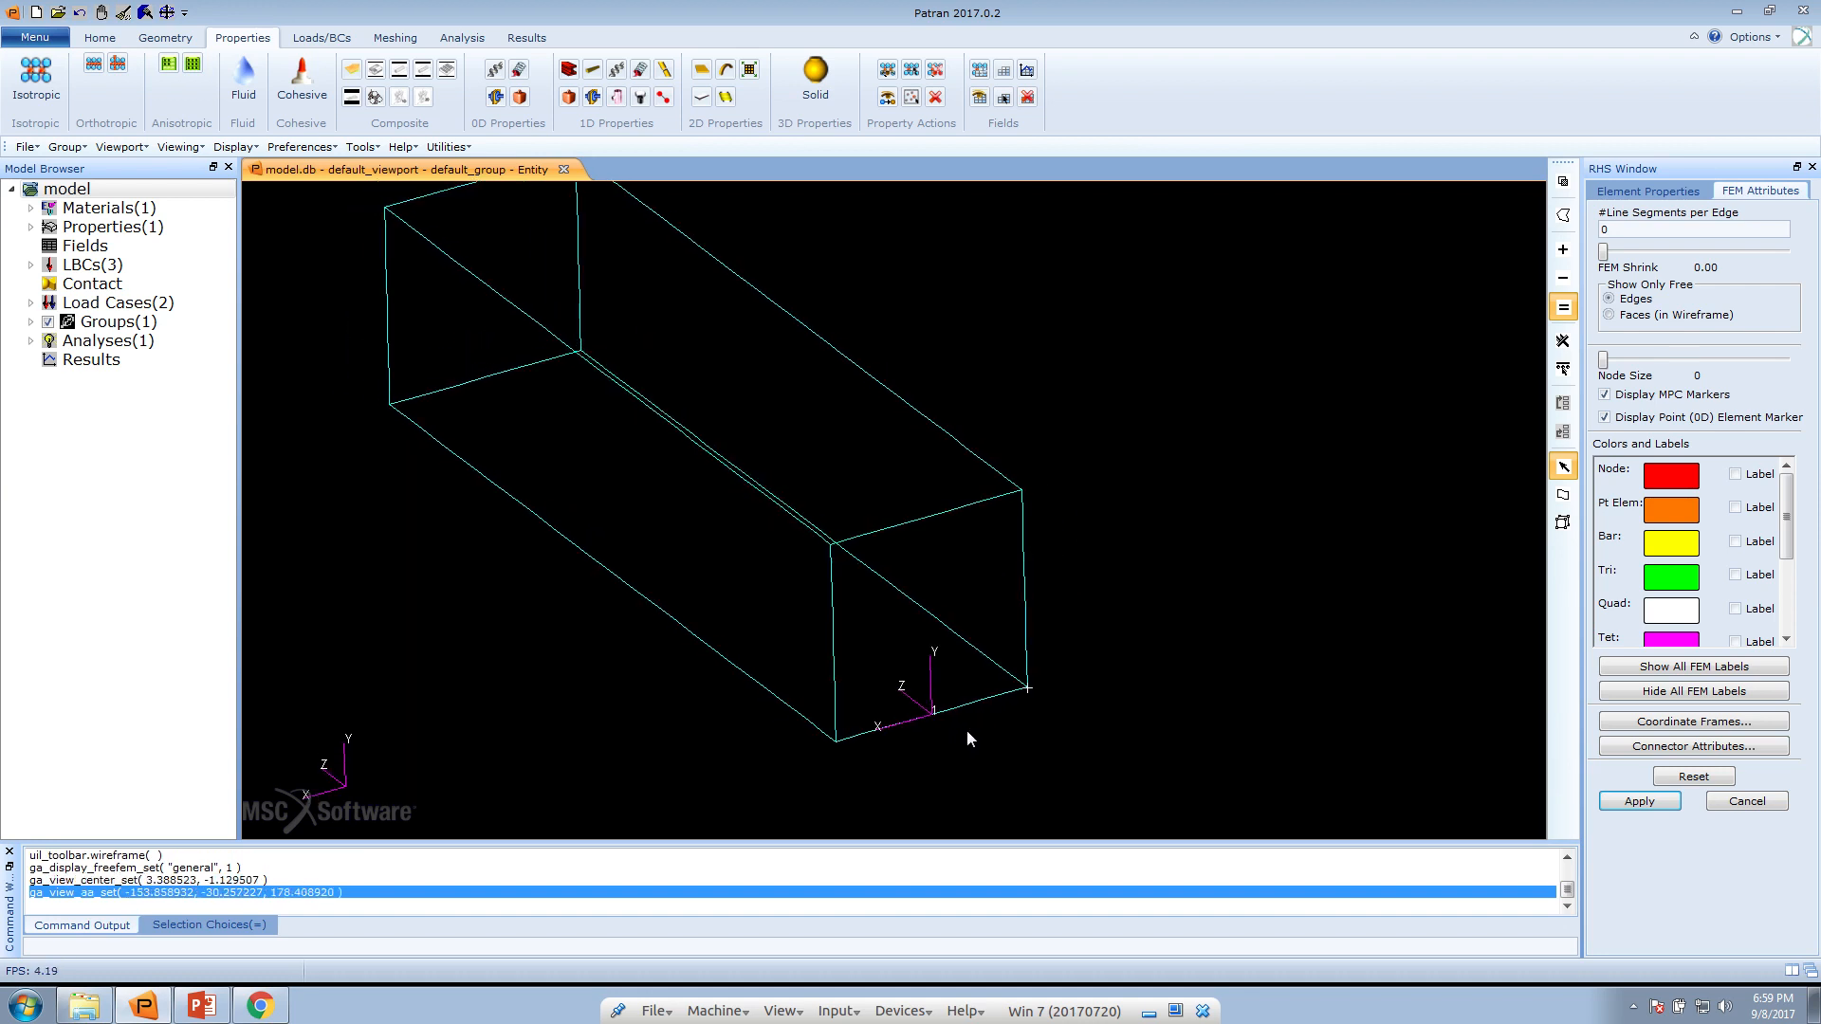
Open topex5a.dat from the desktop in Notepad++ and maximize its window
left_click(1736, 12)
left_click_drag(925, 425, 915, 514)
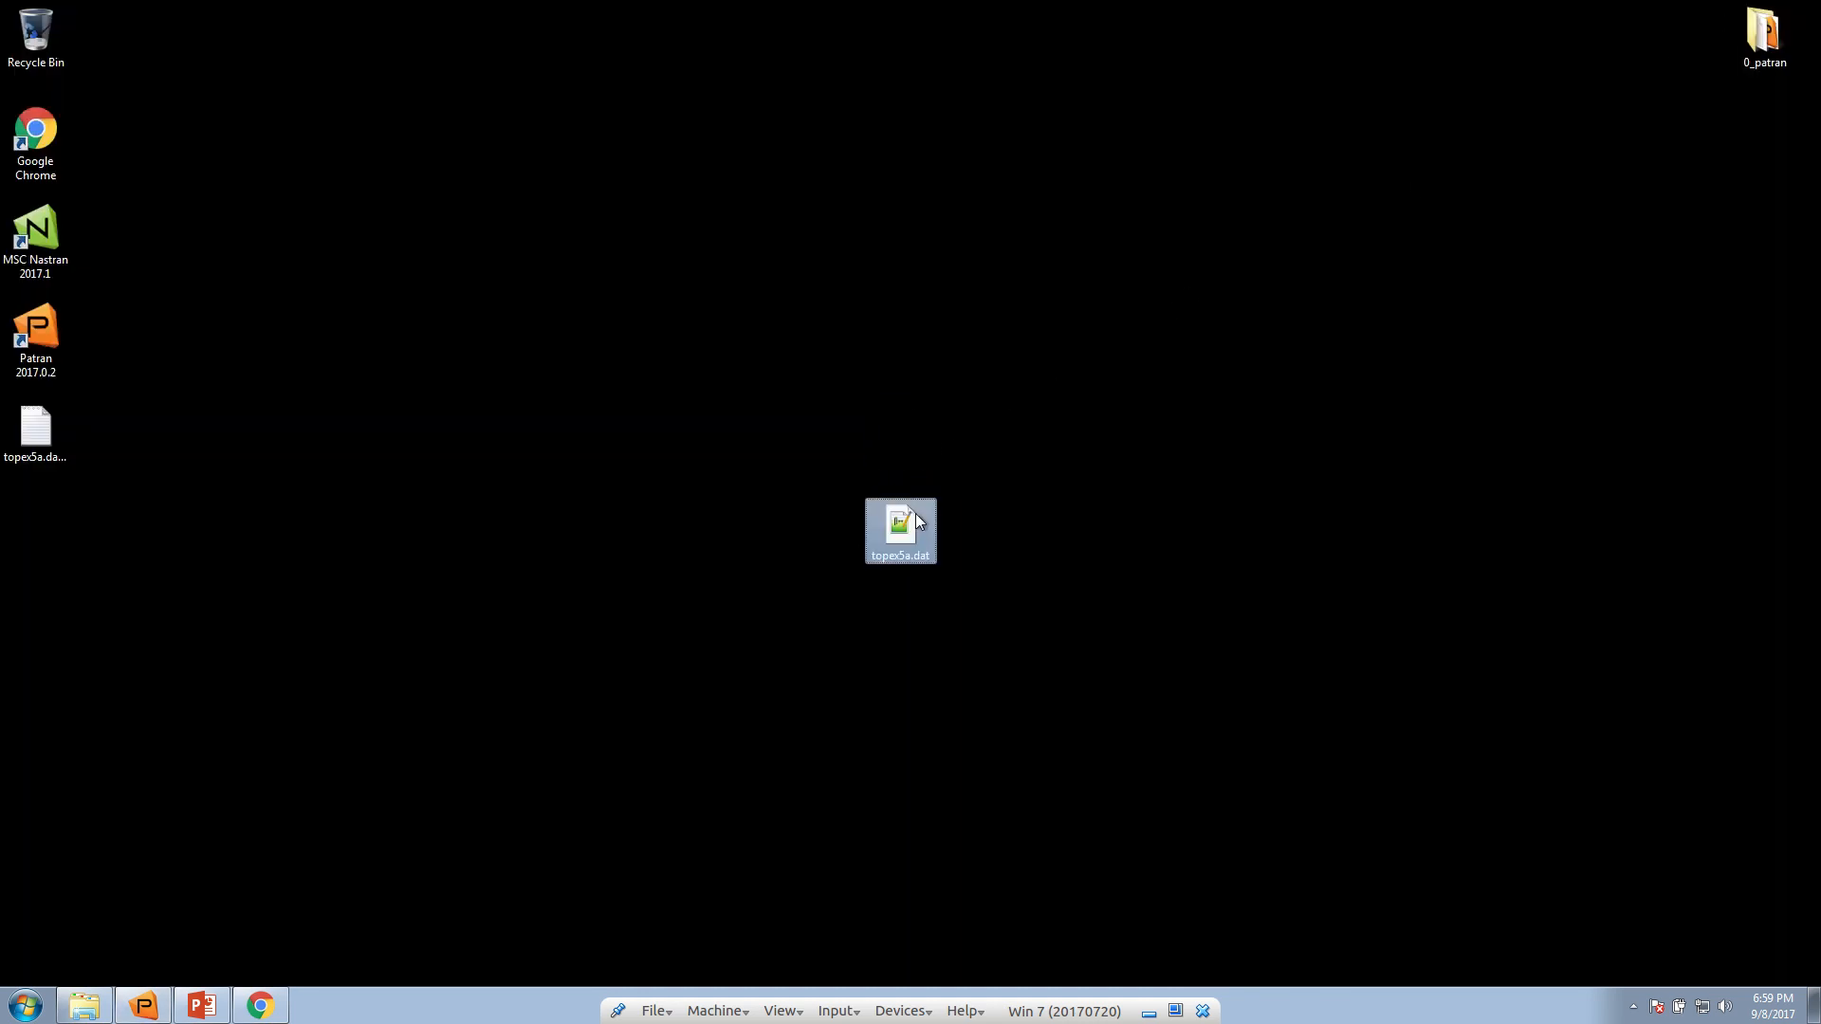
double_click(867, 531)
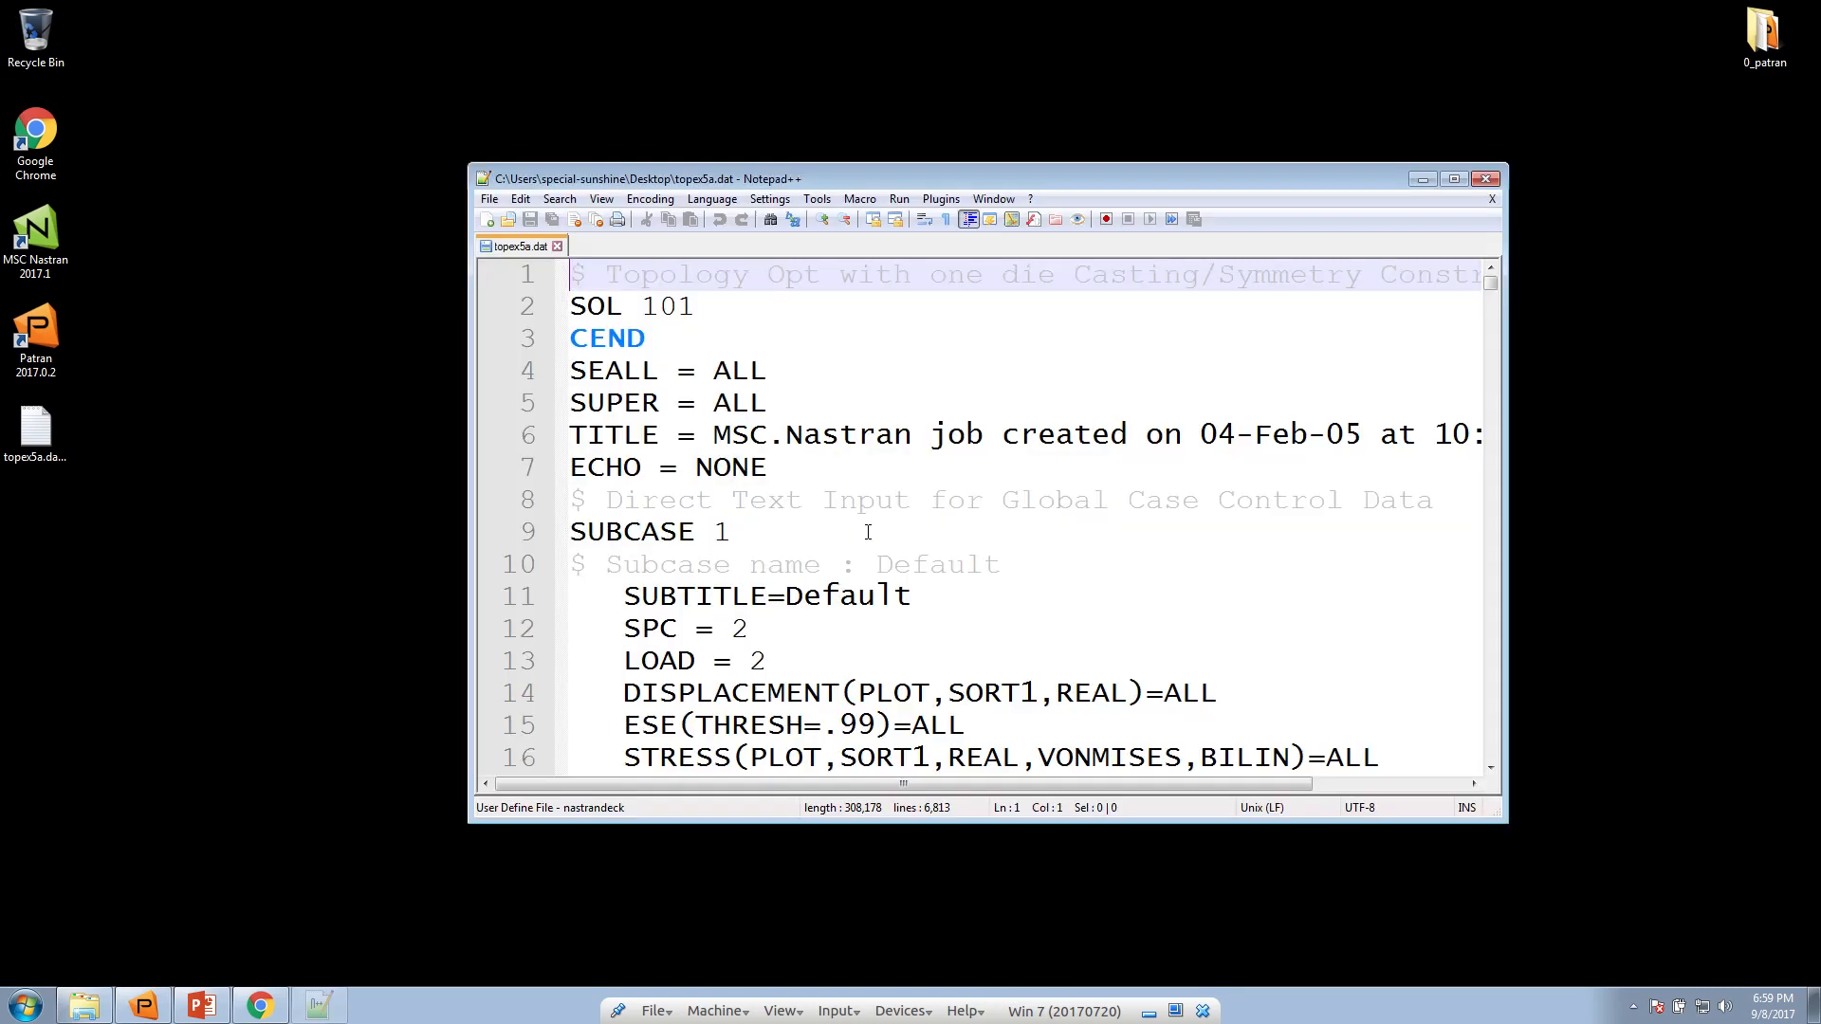
double_click(947, 180)
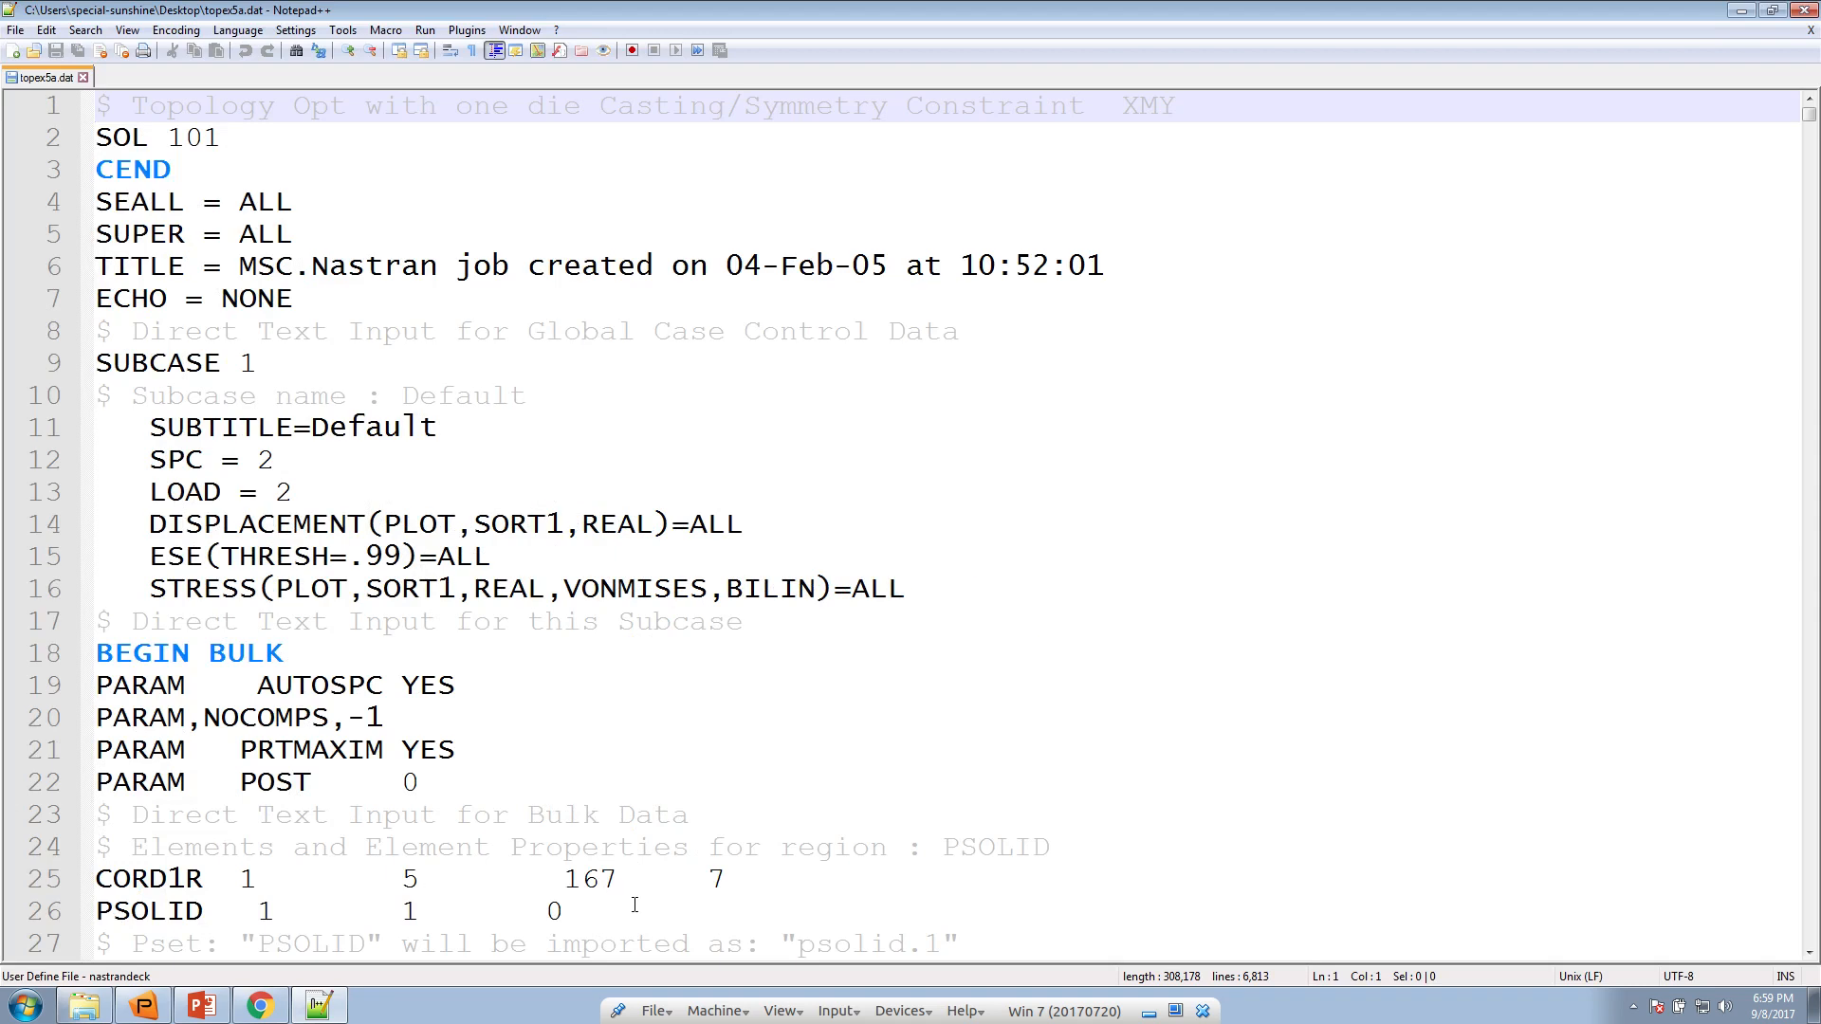
Examine the PSOLID property and CHEXA element entries in topex5a.dat at a smaller text size, and minimize the editor
scroll(617, 894, "down", 8)
scroll(616, 894, "up", 2)
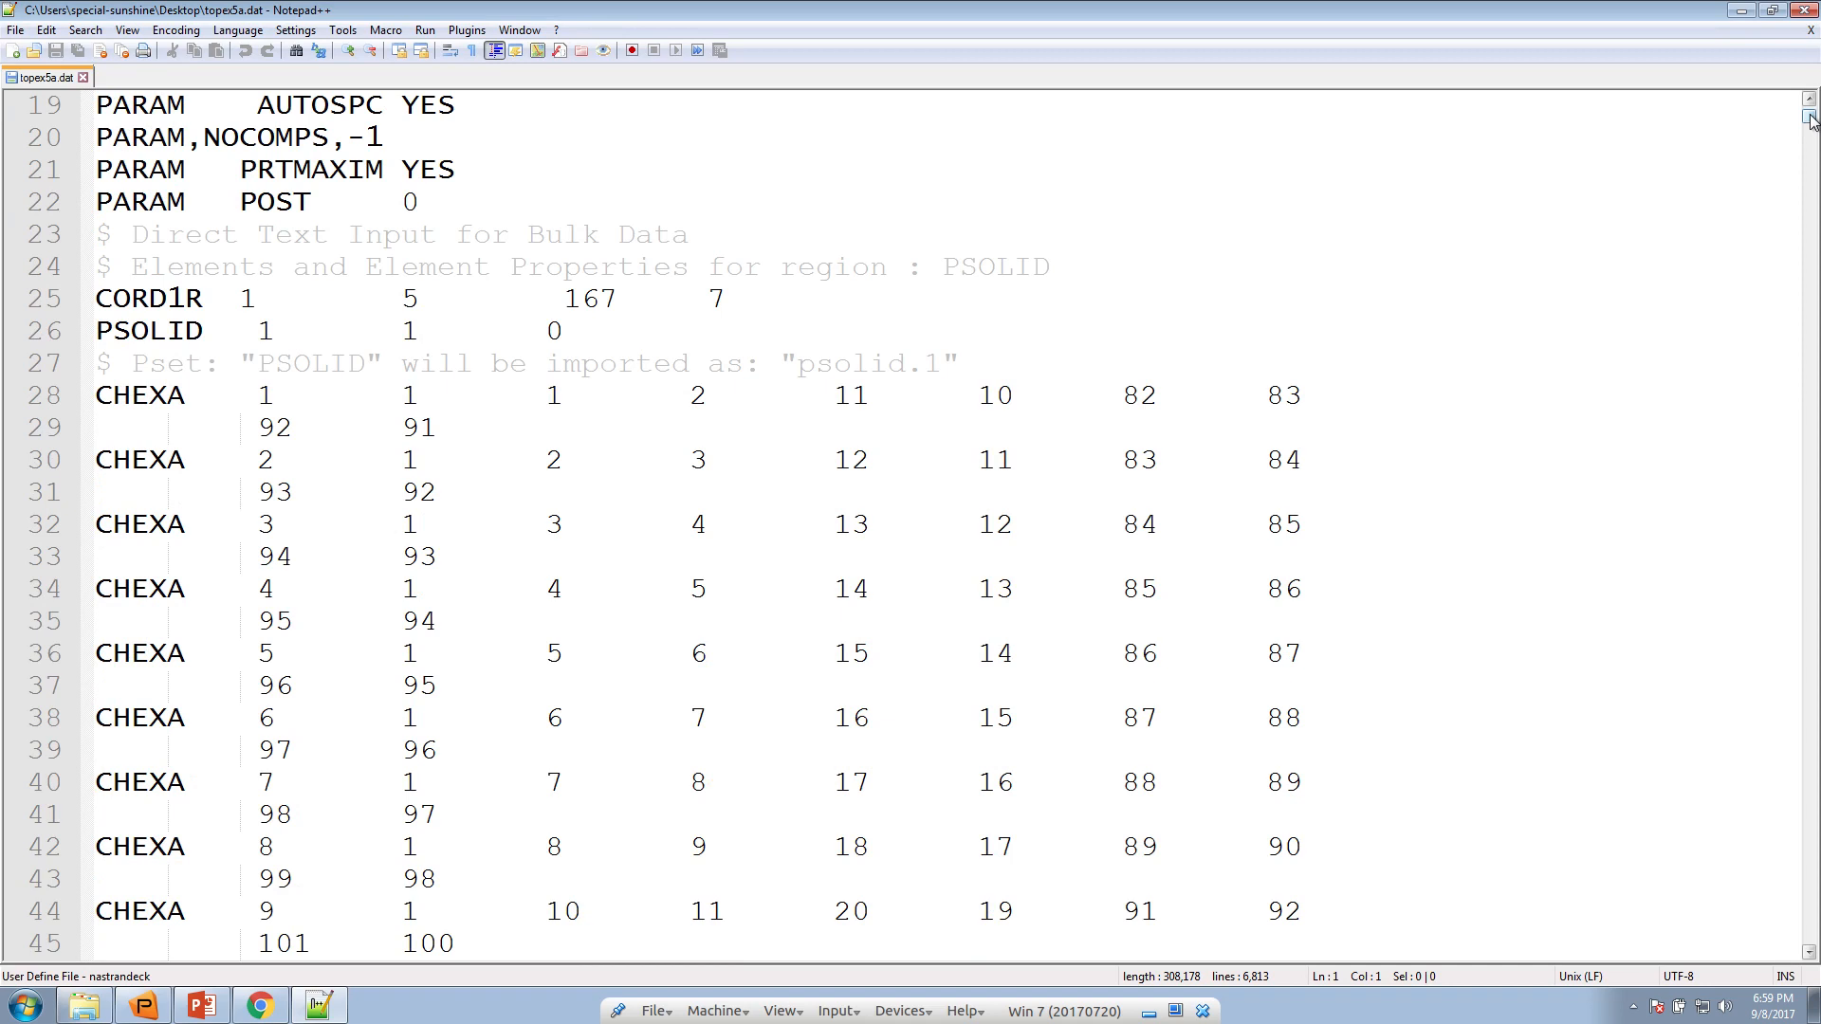
left_click_drag(1810, 118, 1809, 452)
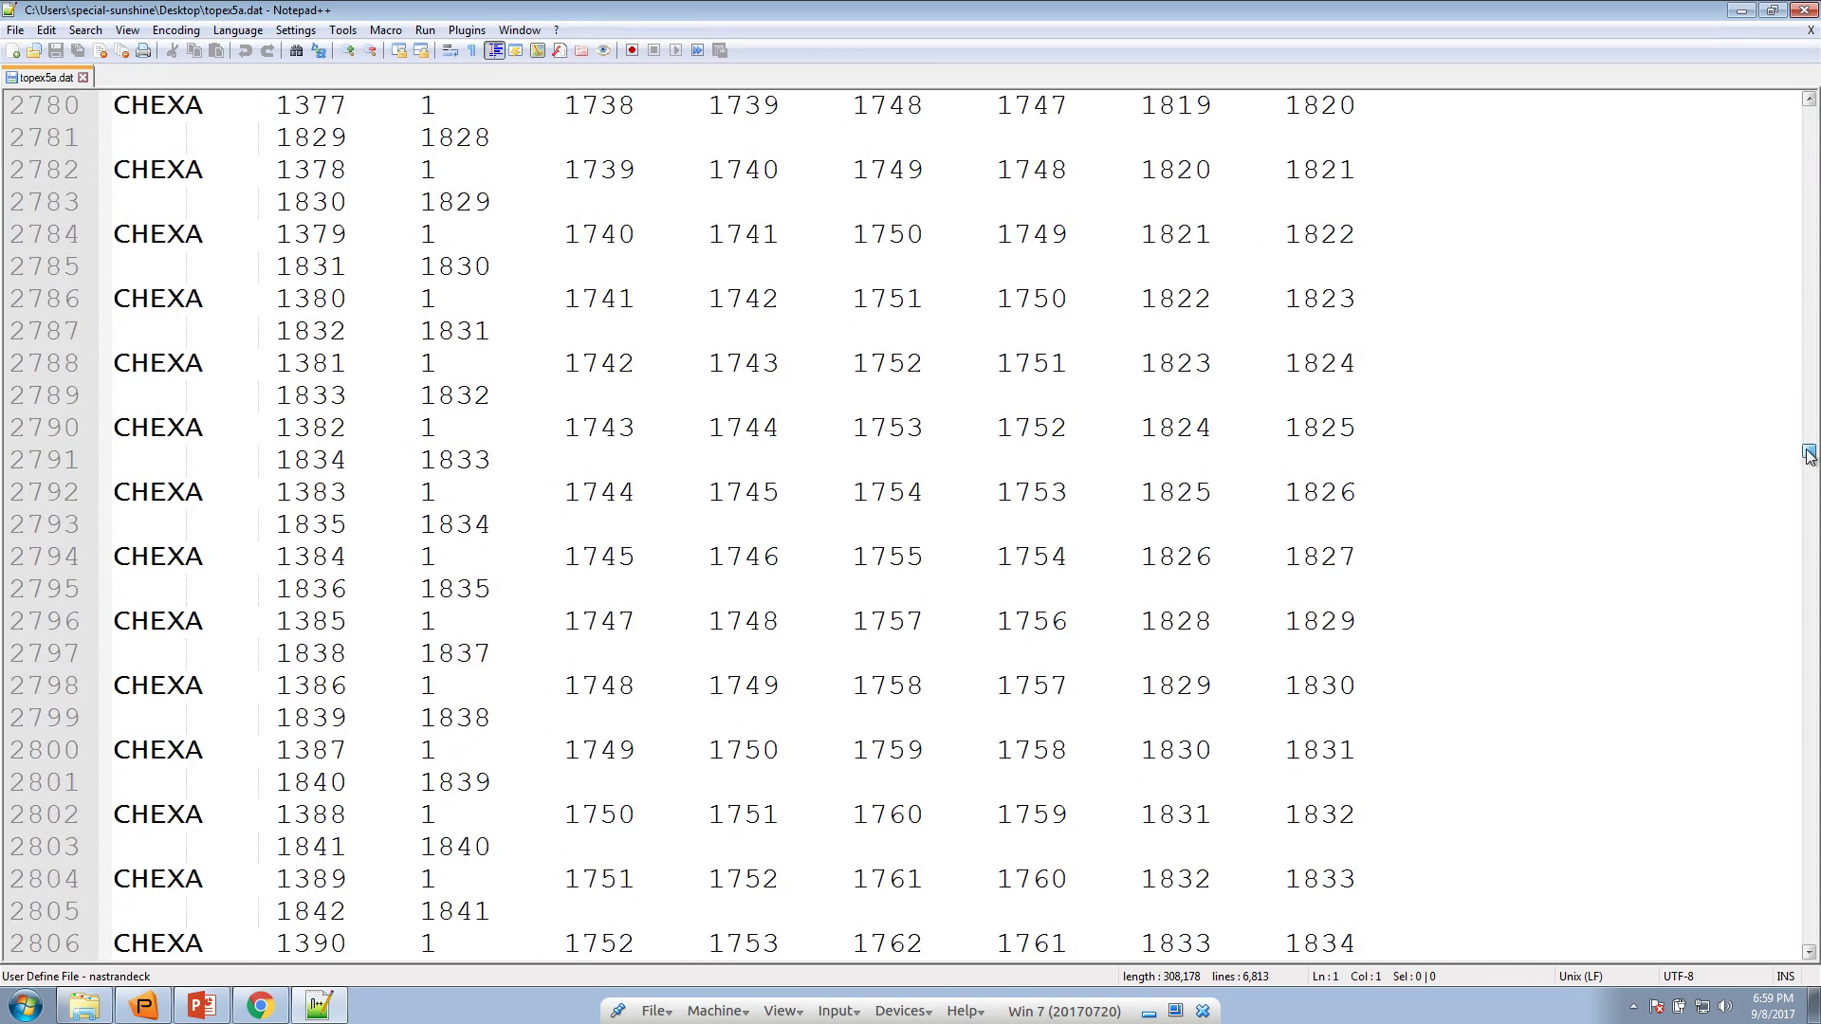
key("ctrl+minus")
scroll(1651, 583, "down", 16)
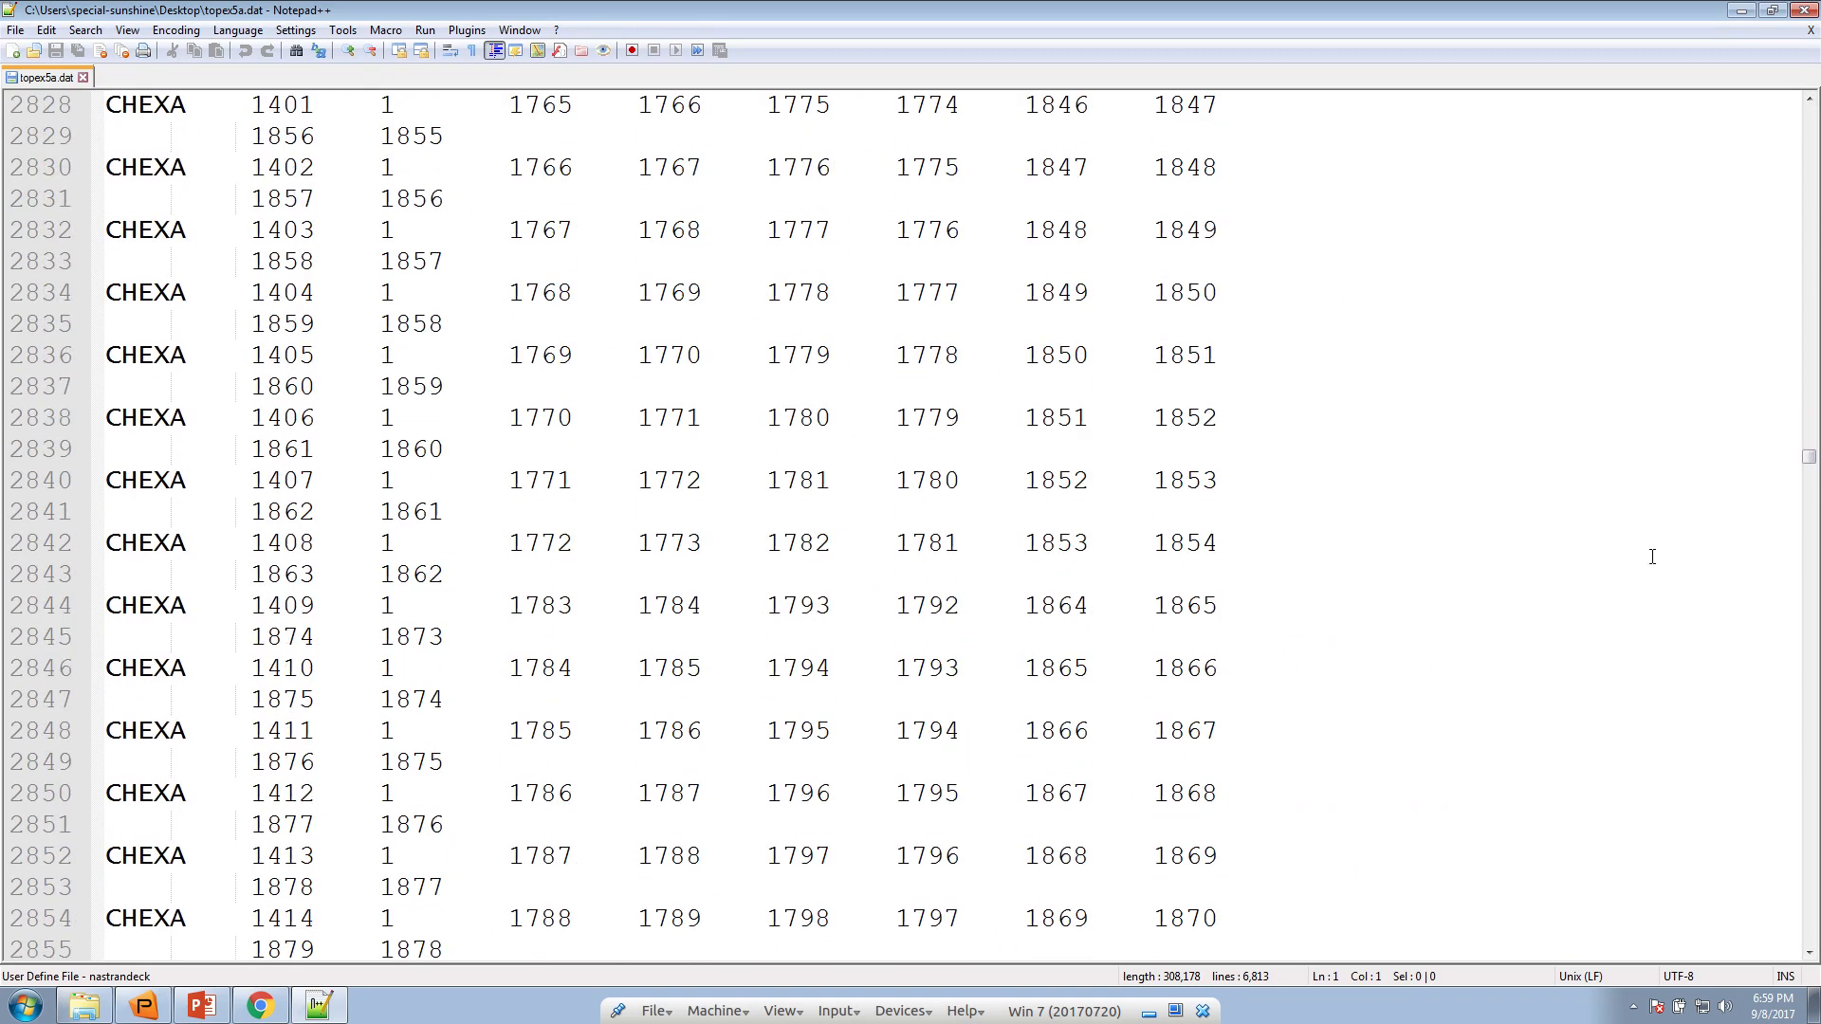
left_click(1589, 357)
key("ctrl+minus")
key("ctrl+minus")
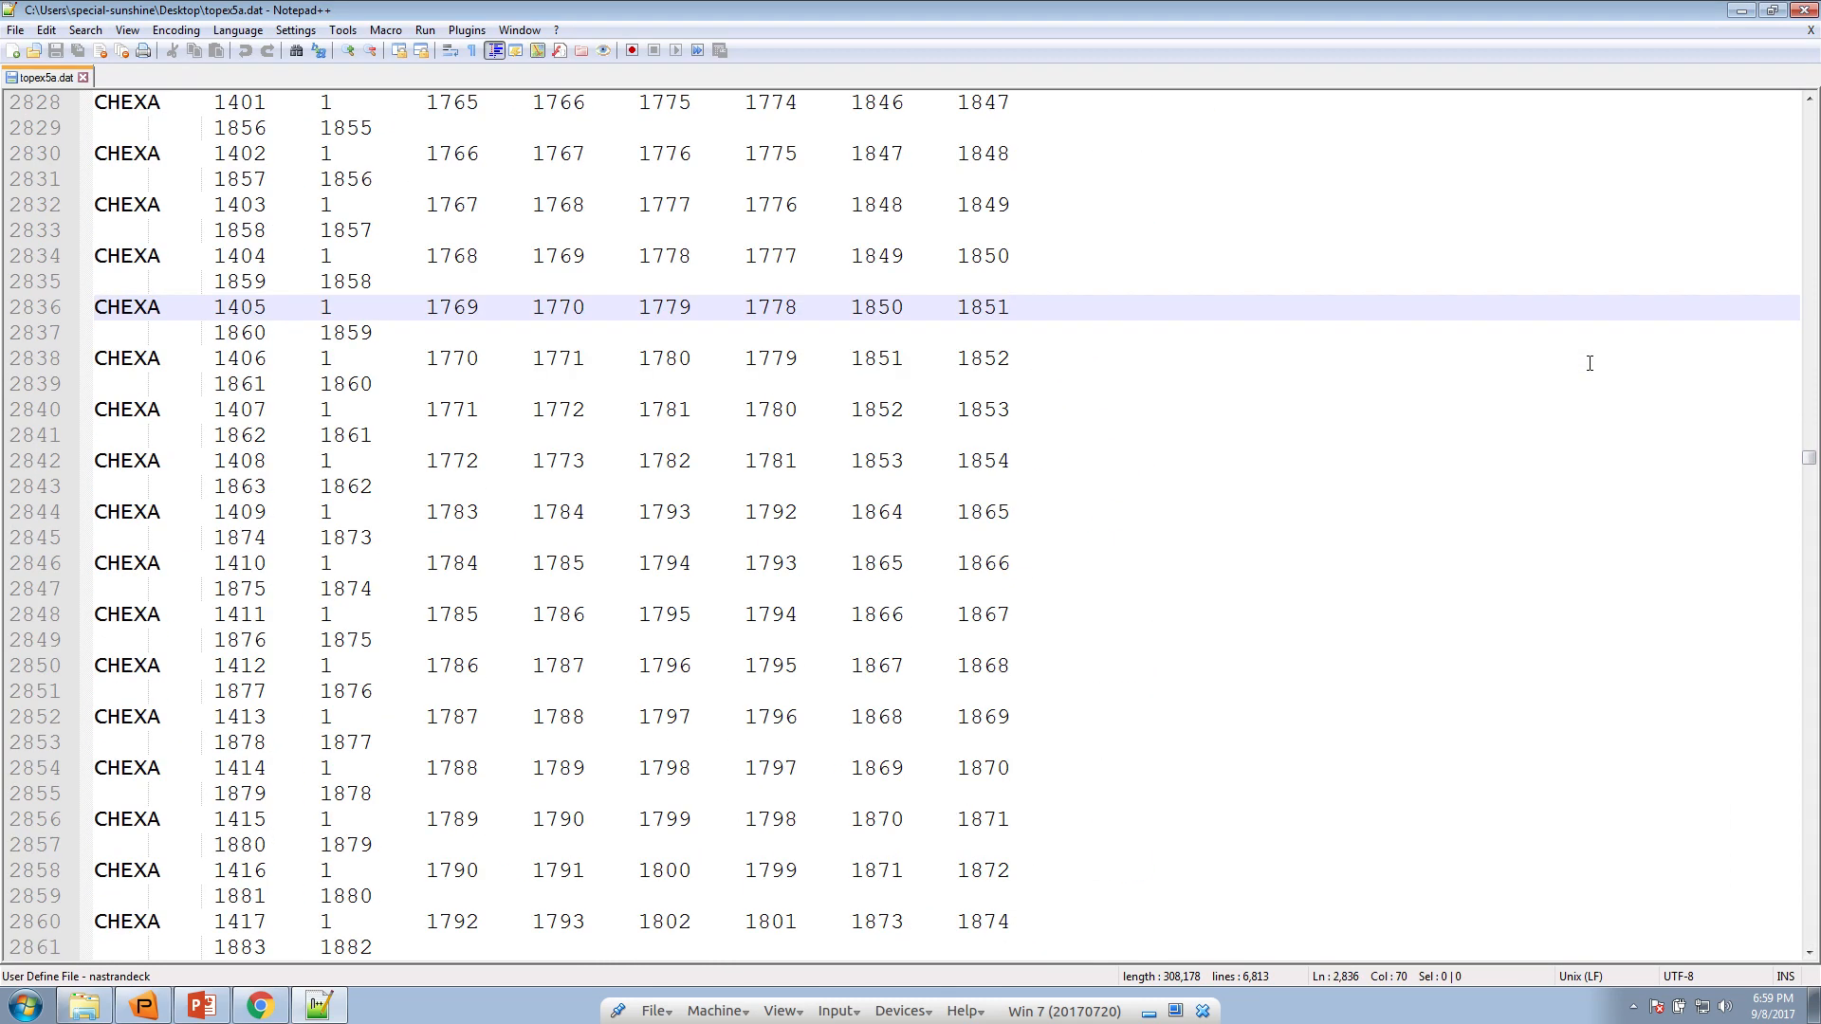
left_click(1741, 10)
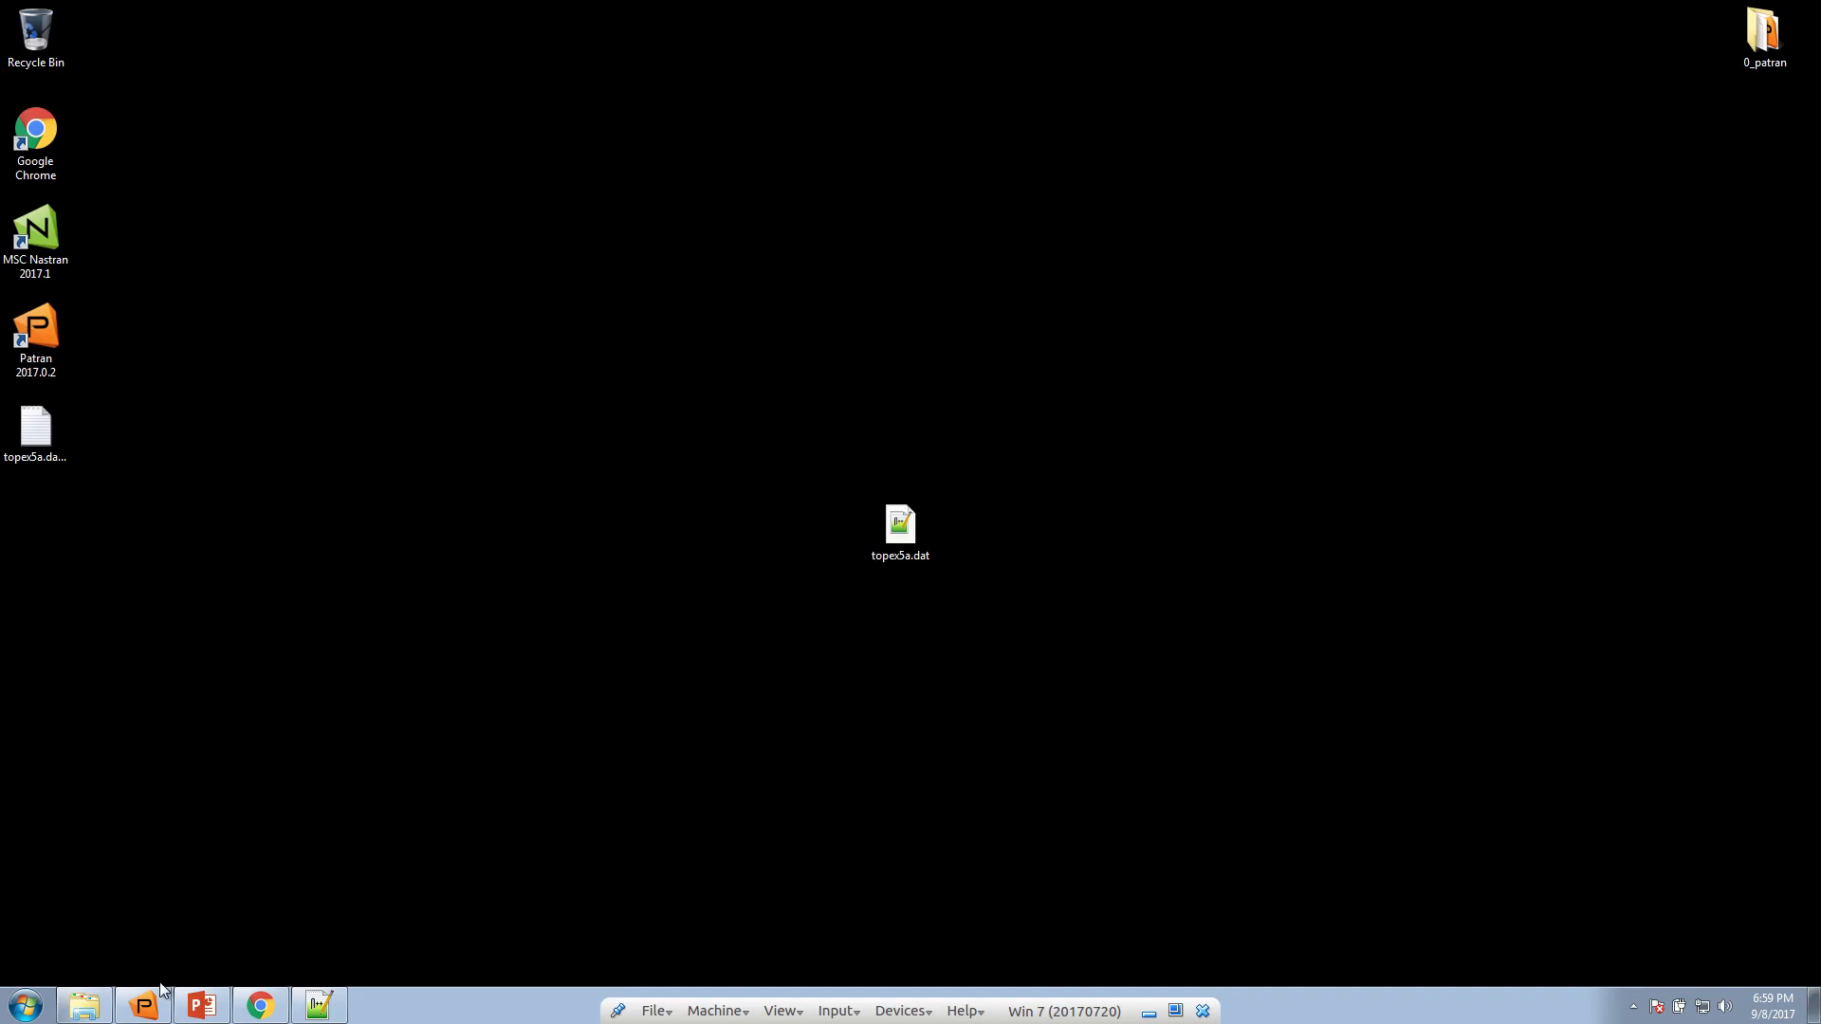
Return to the Topology web app in Chrome and upload topex5a.dat from the desktop
left_click(261, 1006)
left_click(304, 273)
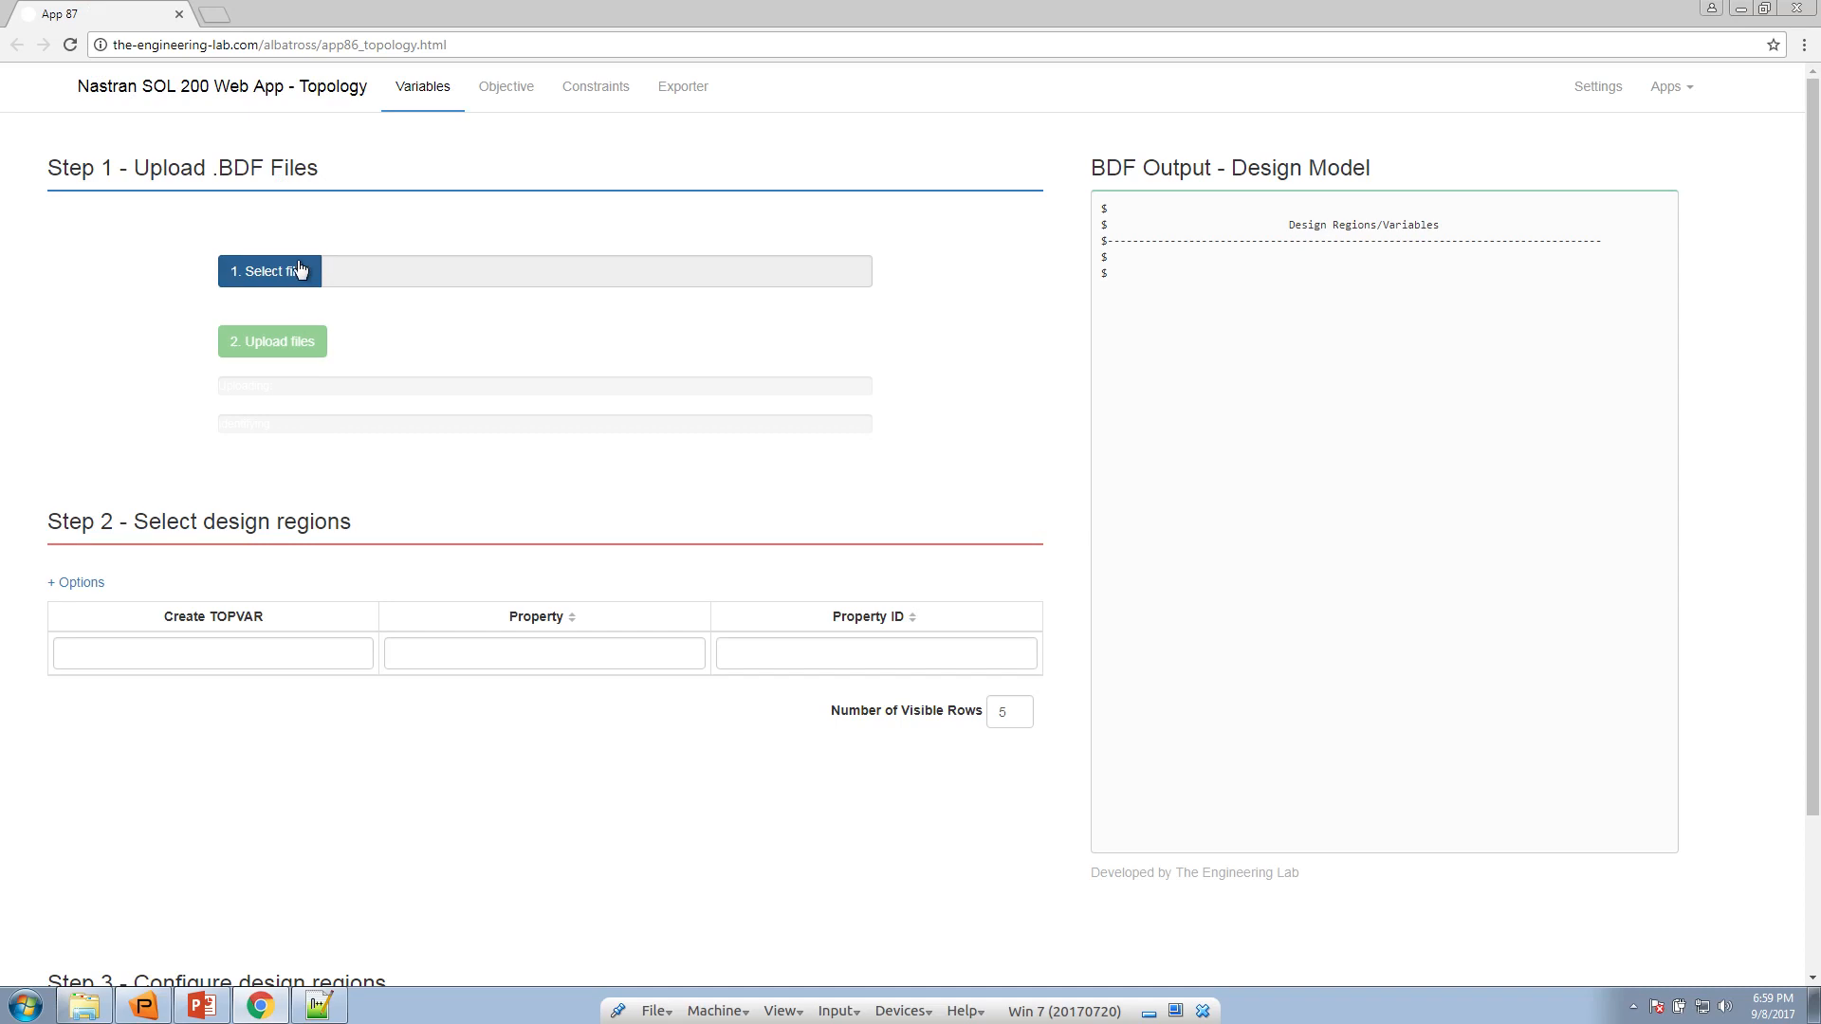
left_click(76, 100)
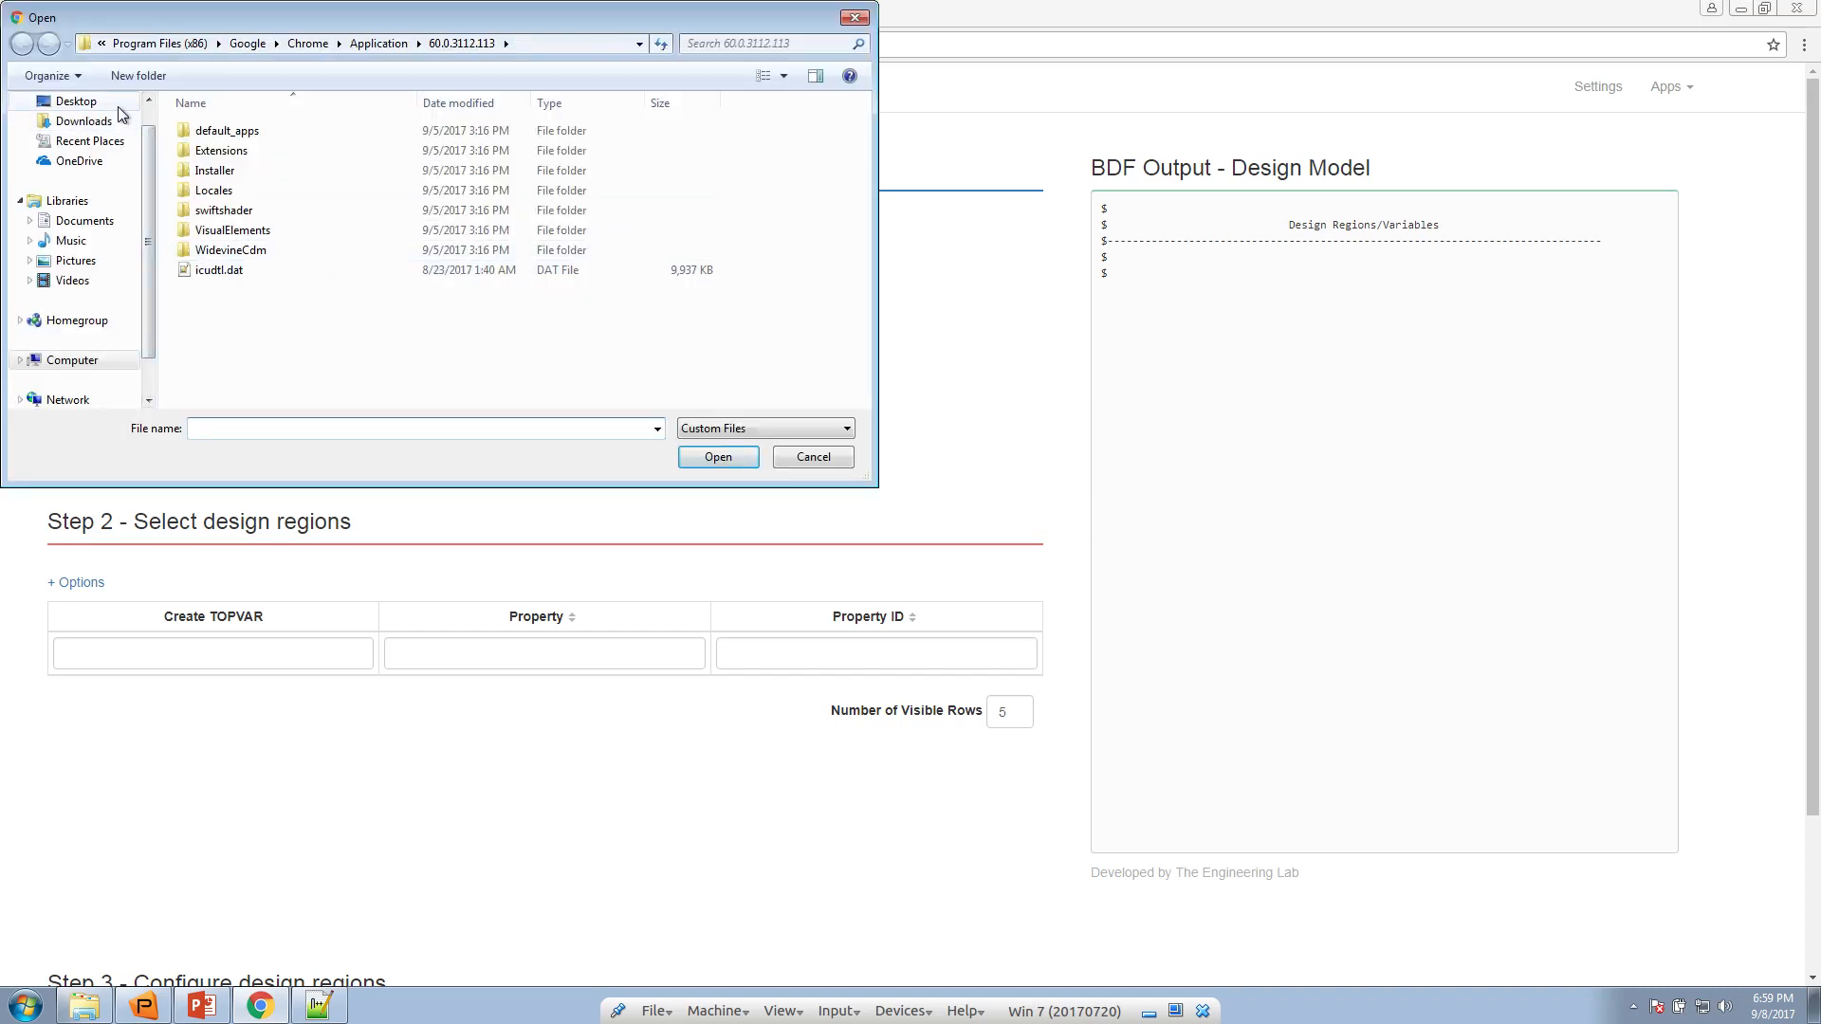
double_click(316, 288)
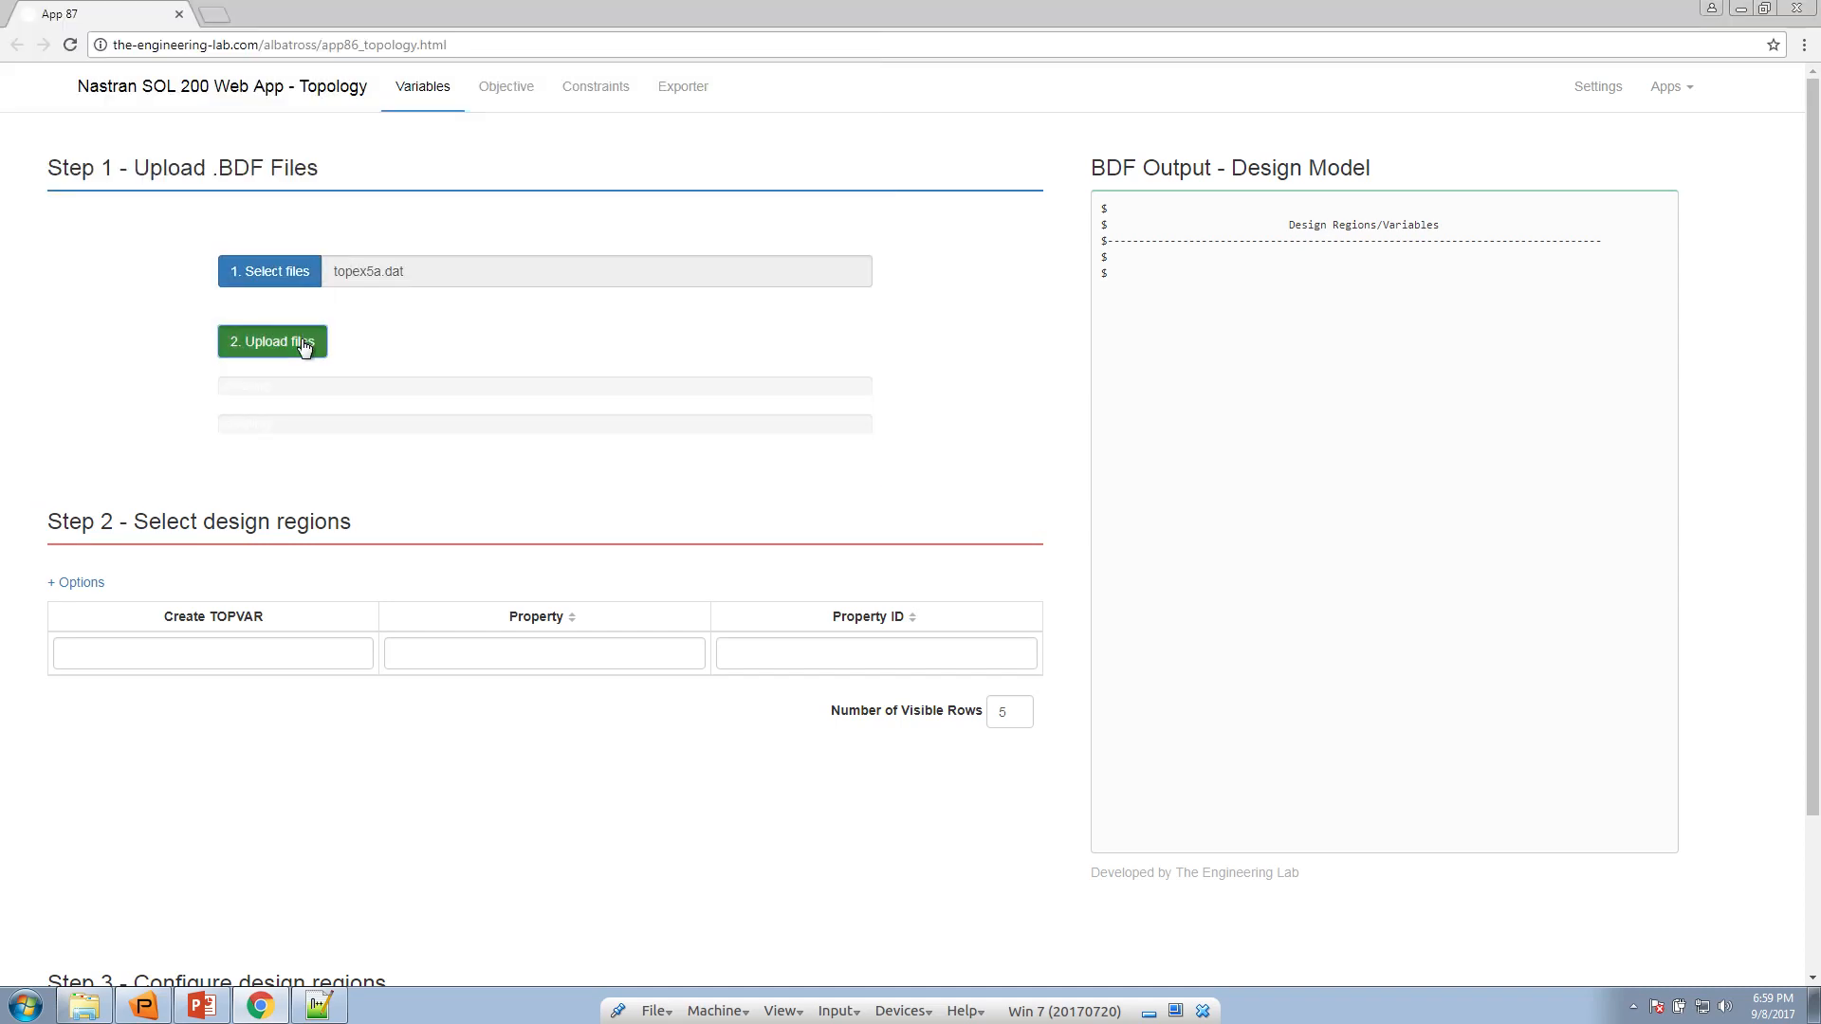
left_click(313, 341)
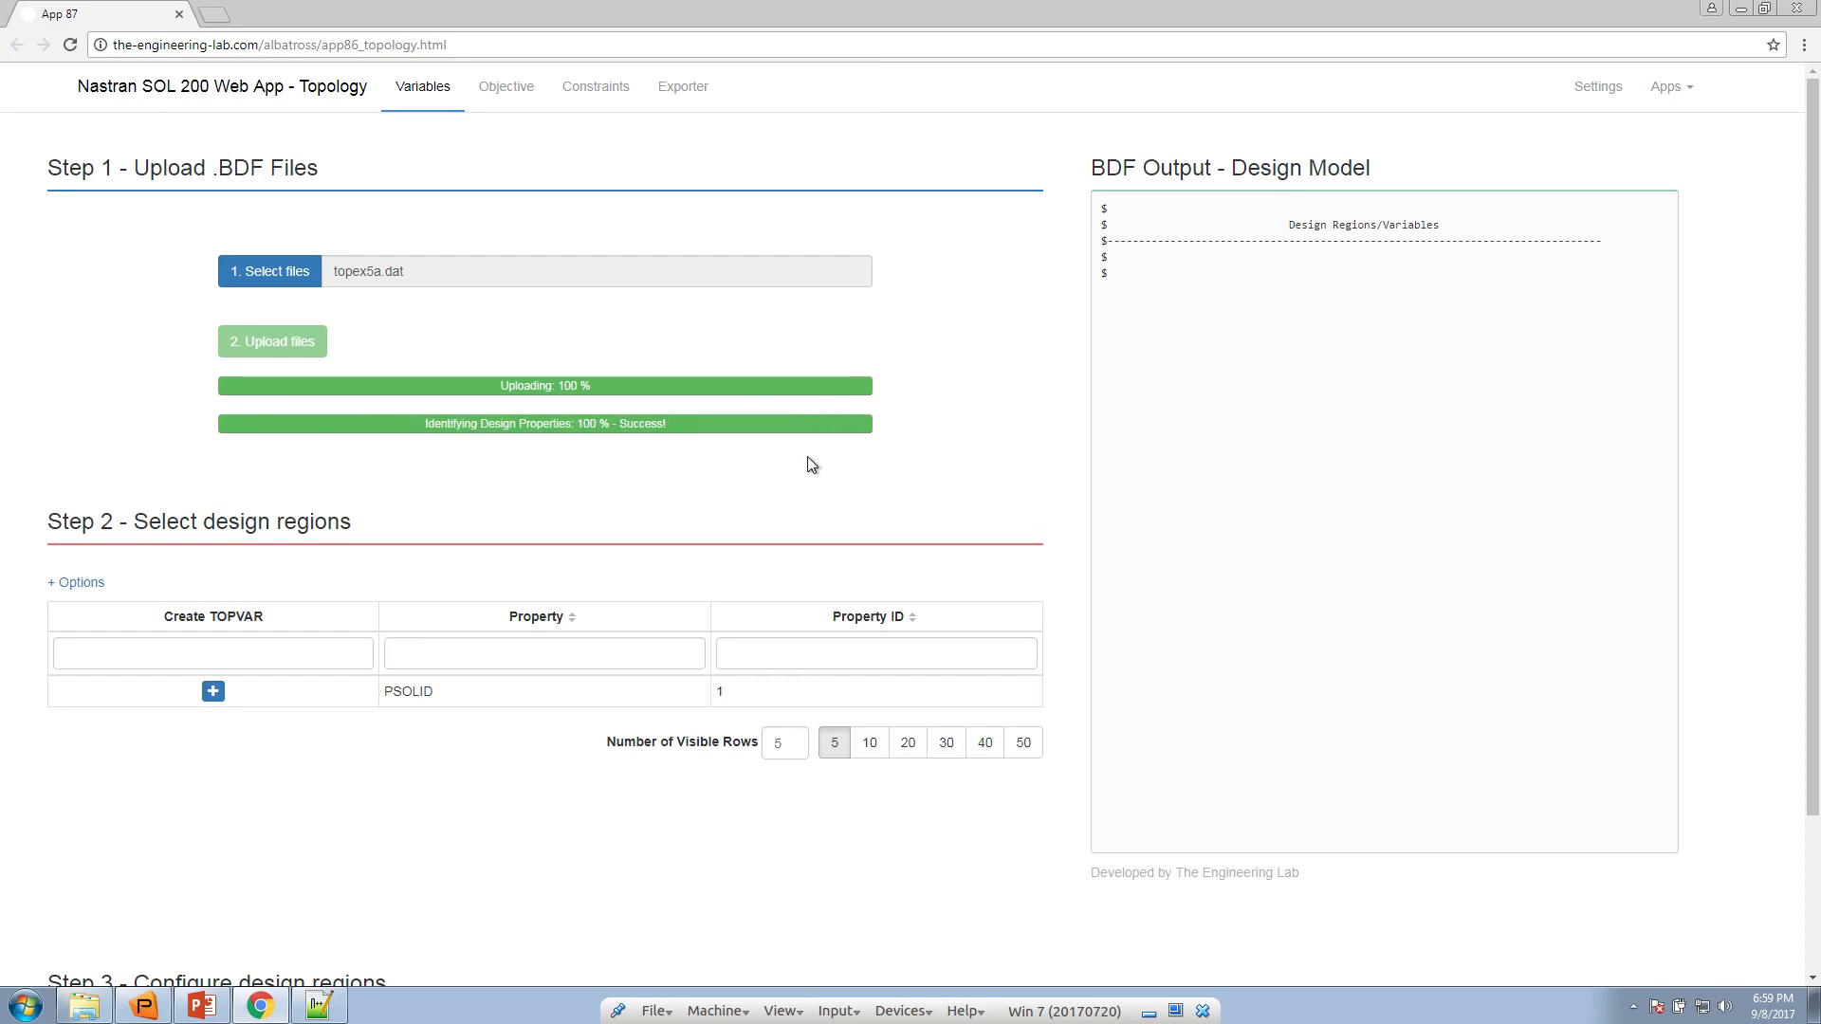
Create a TOPVAR design region for the PSOLID property with ID 1
scroll(1013, 569, "down", 2)
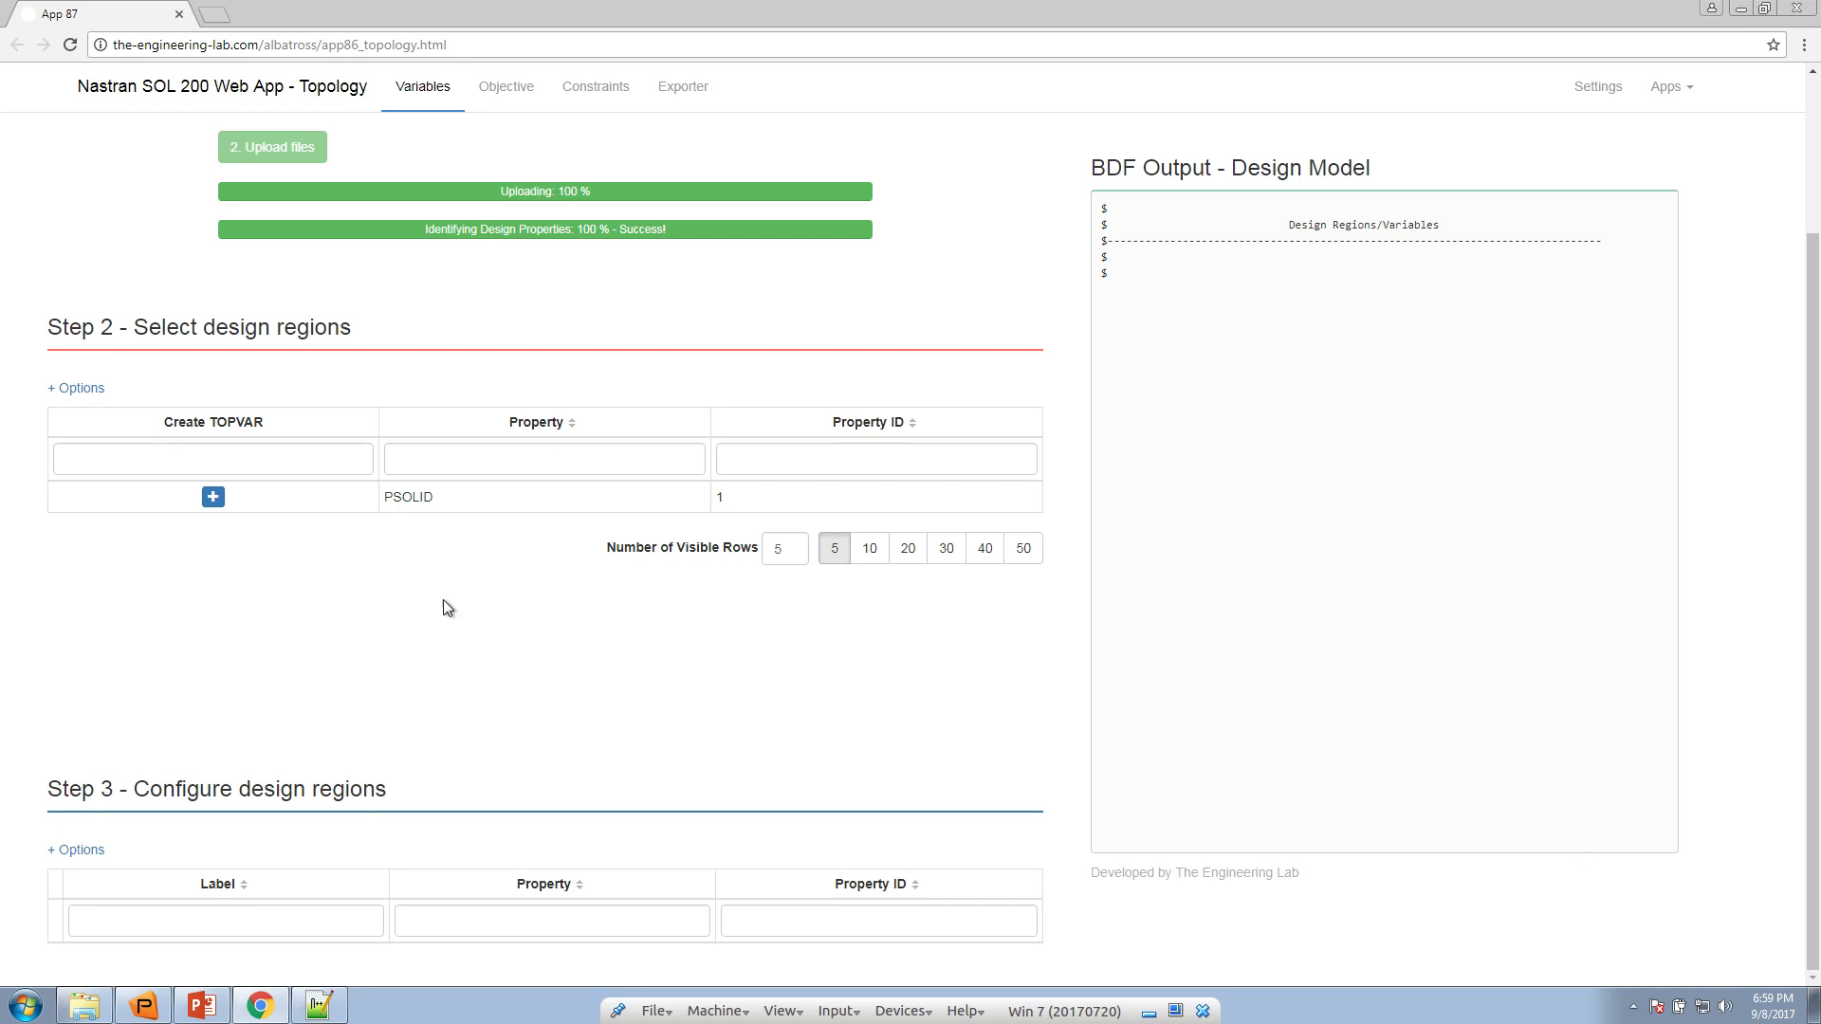
left_click(212, 497)
Show the symmetry constraint and casting columns for the design regions in Step 3 and expand the table width
scroll(254, 564, "down", 1)
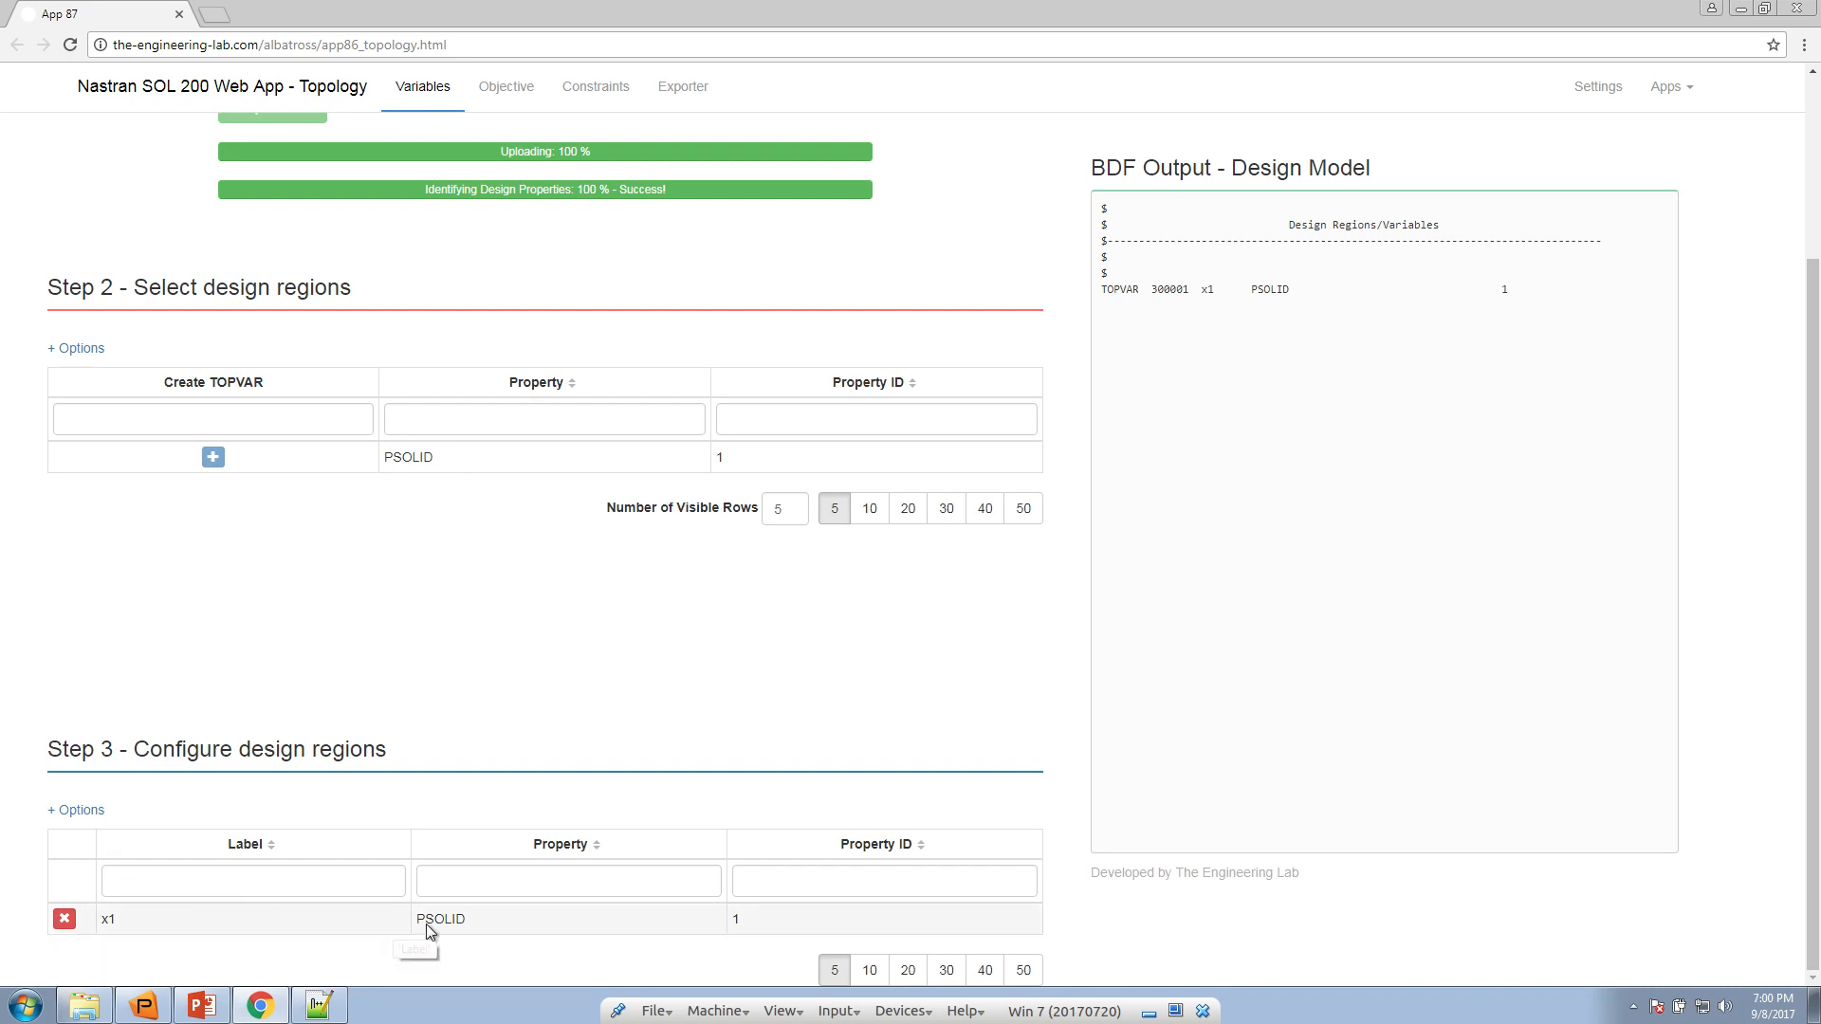
left_click(92, 811)
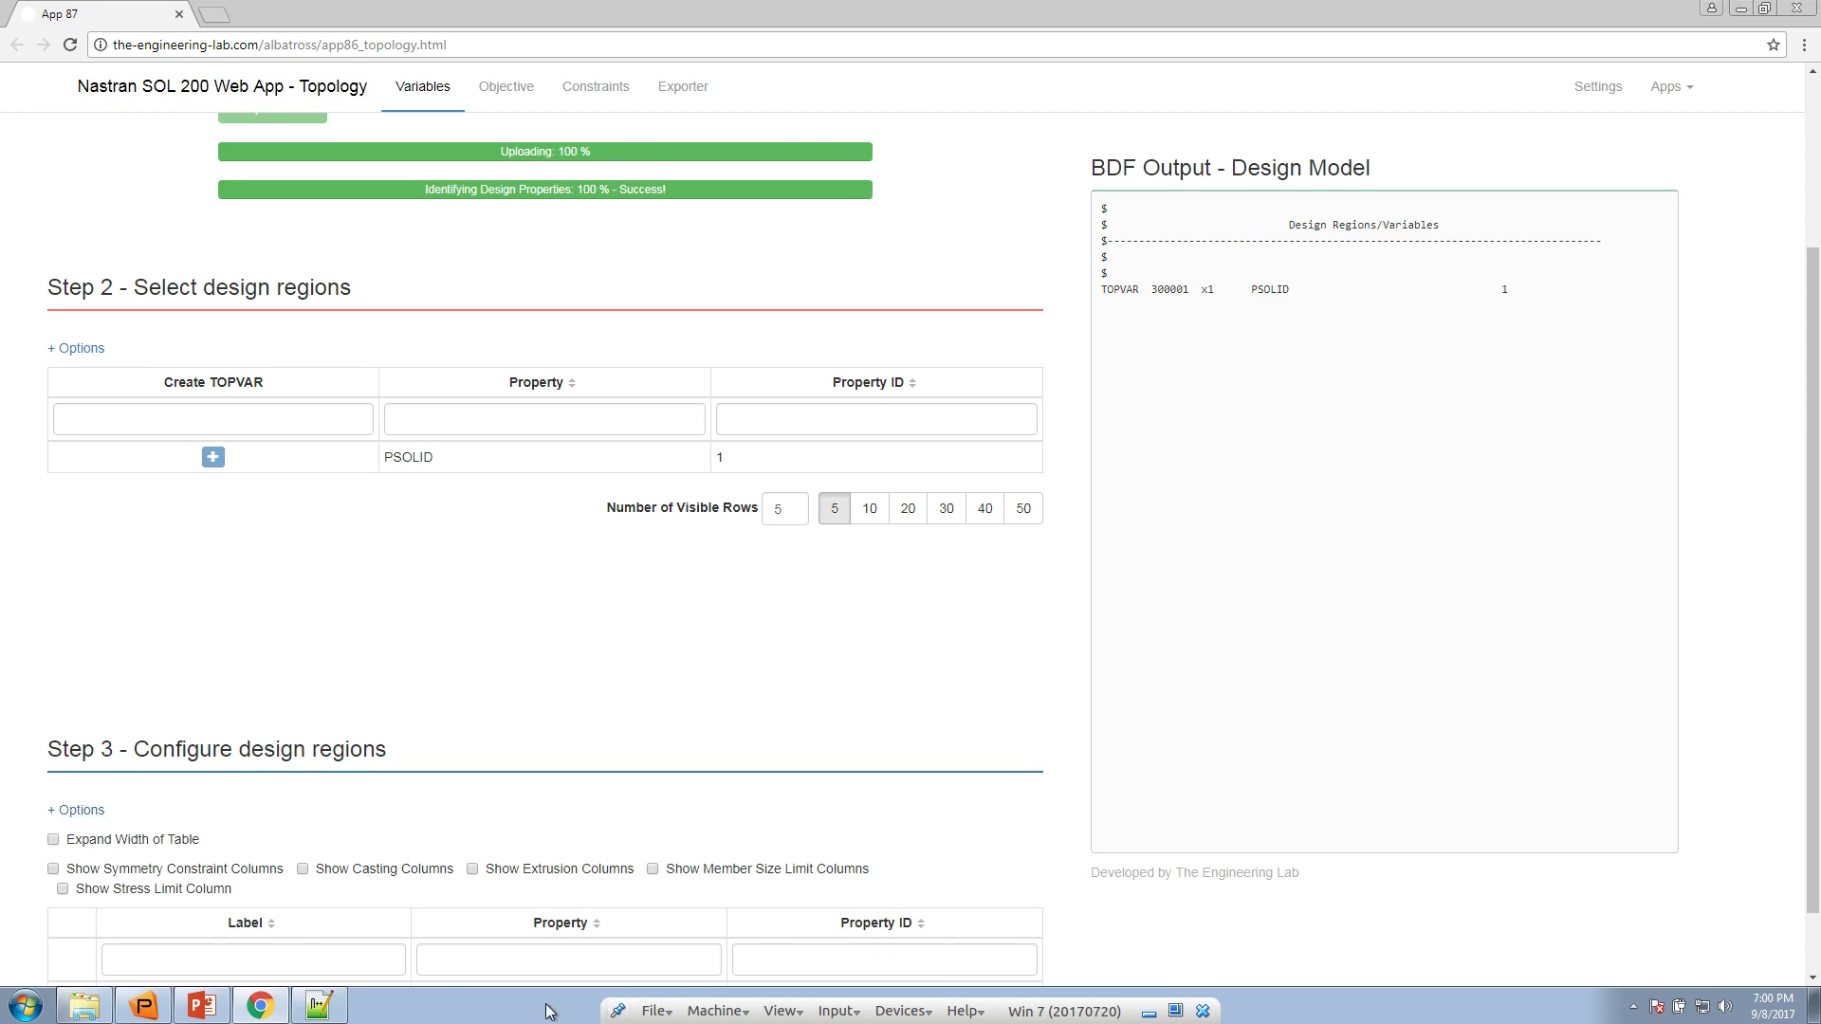
scroll(253, 816, "down", 1)
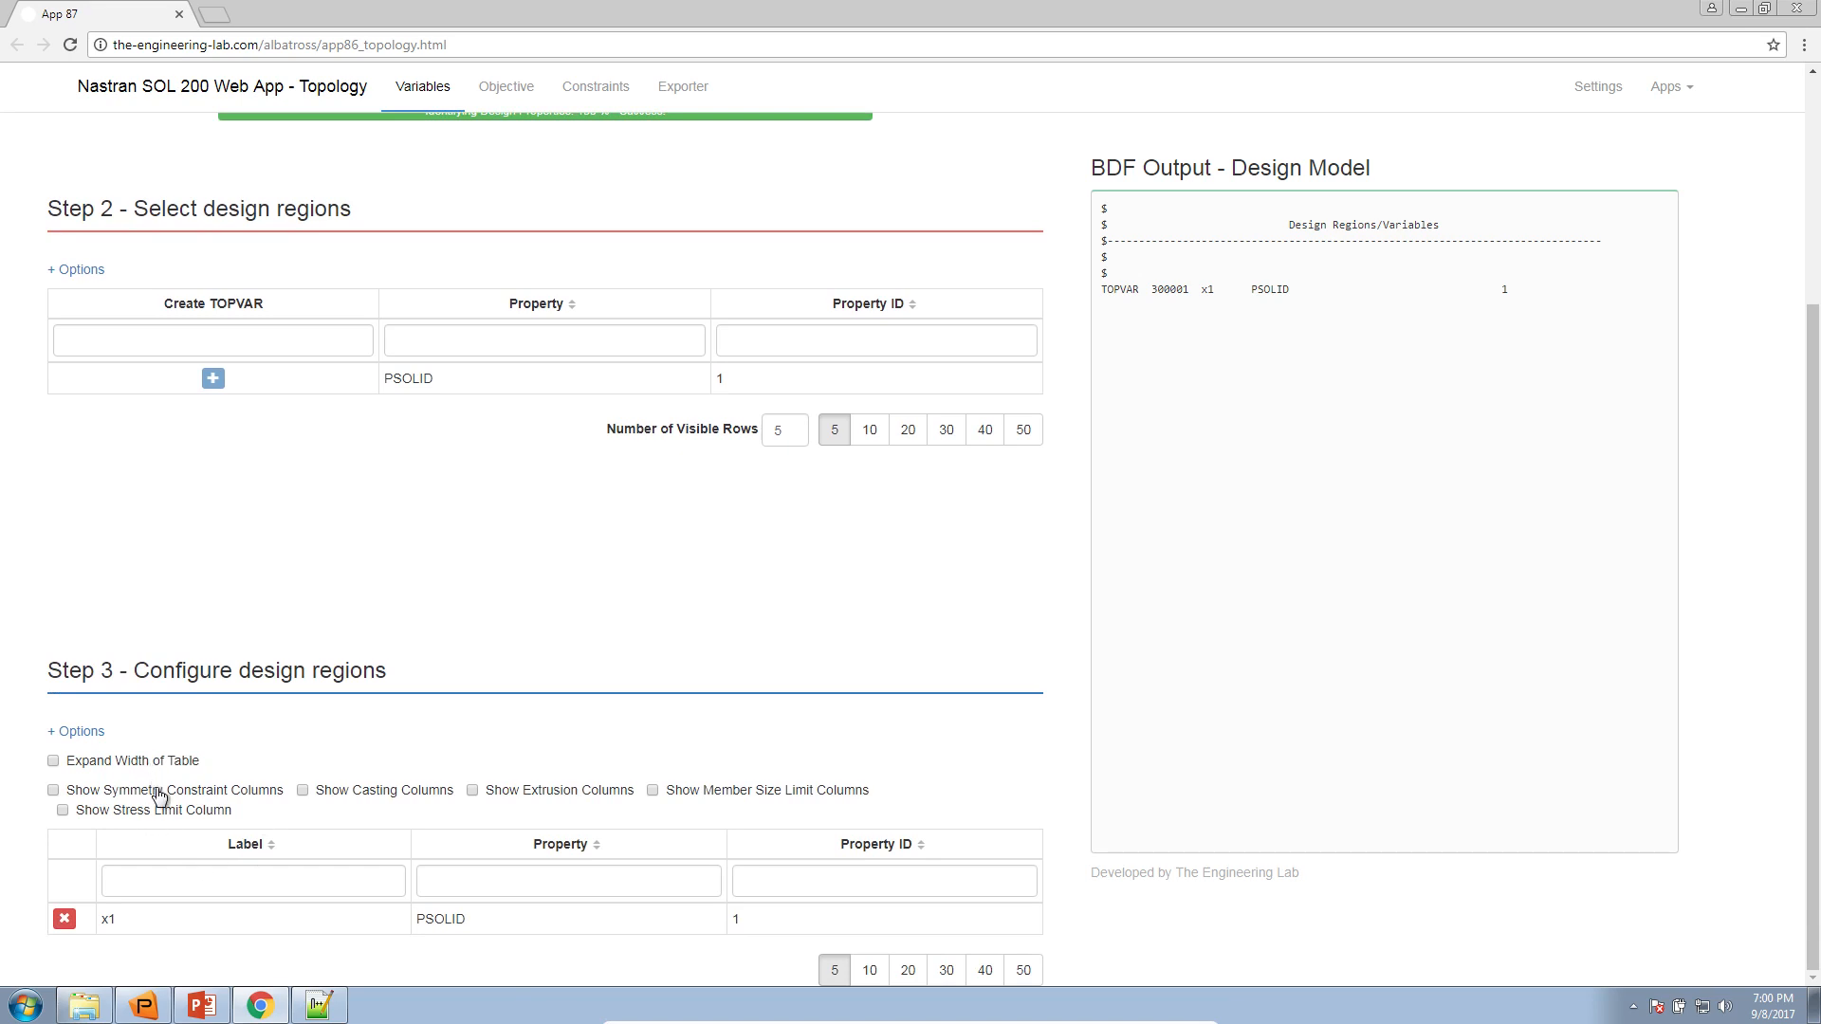
left_click(159, 795)
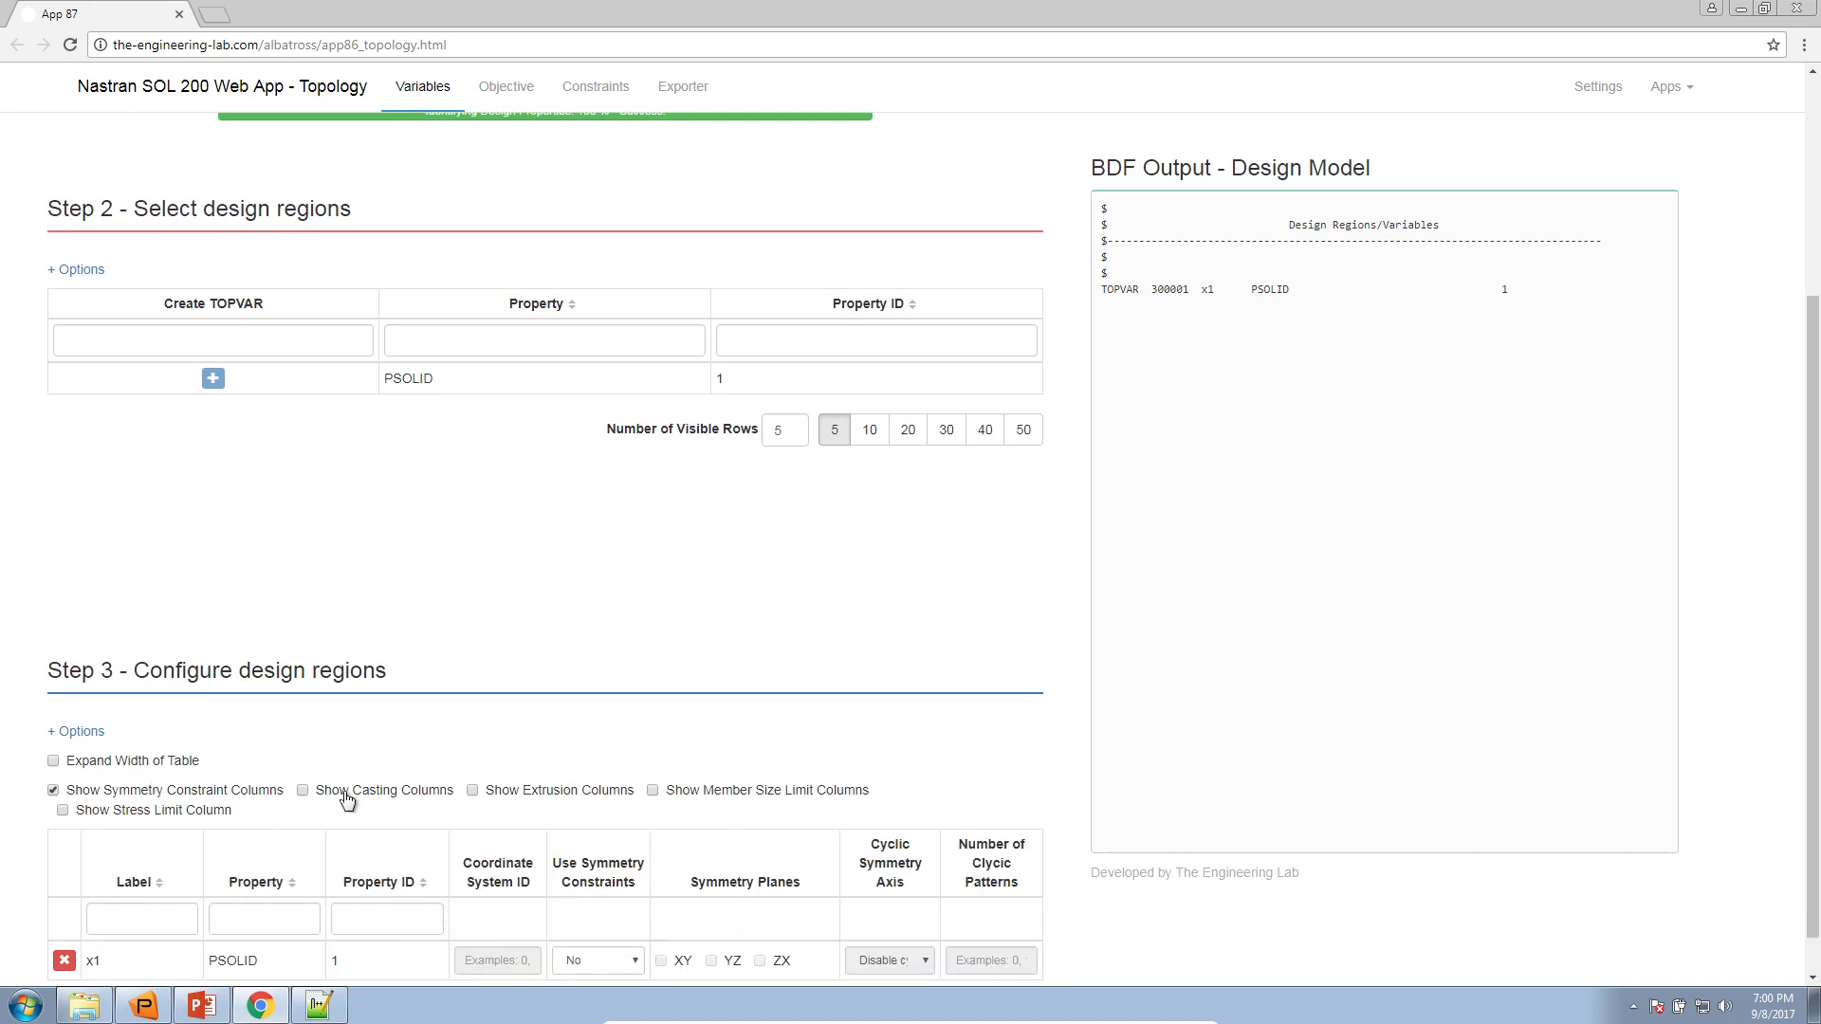
left_click(417, 792)
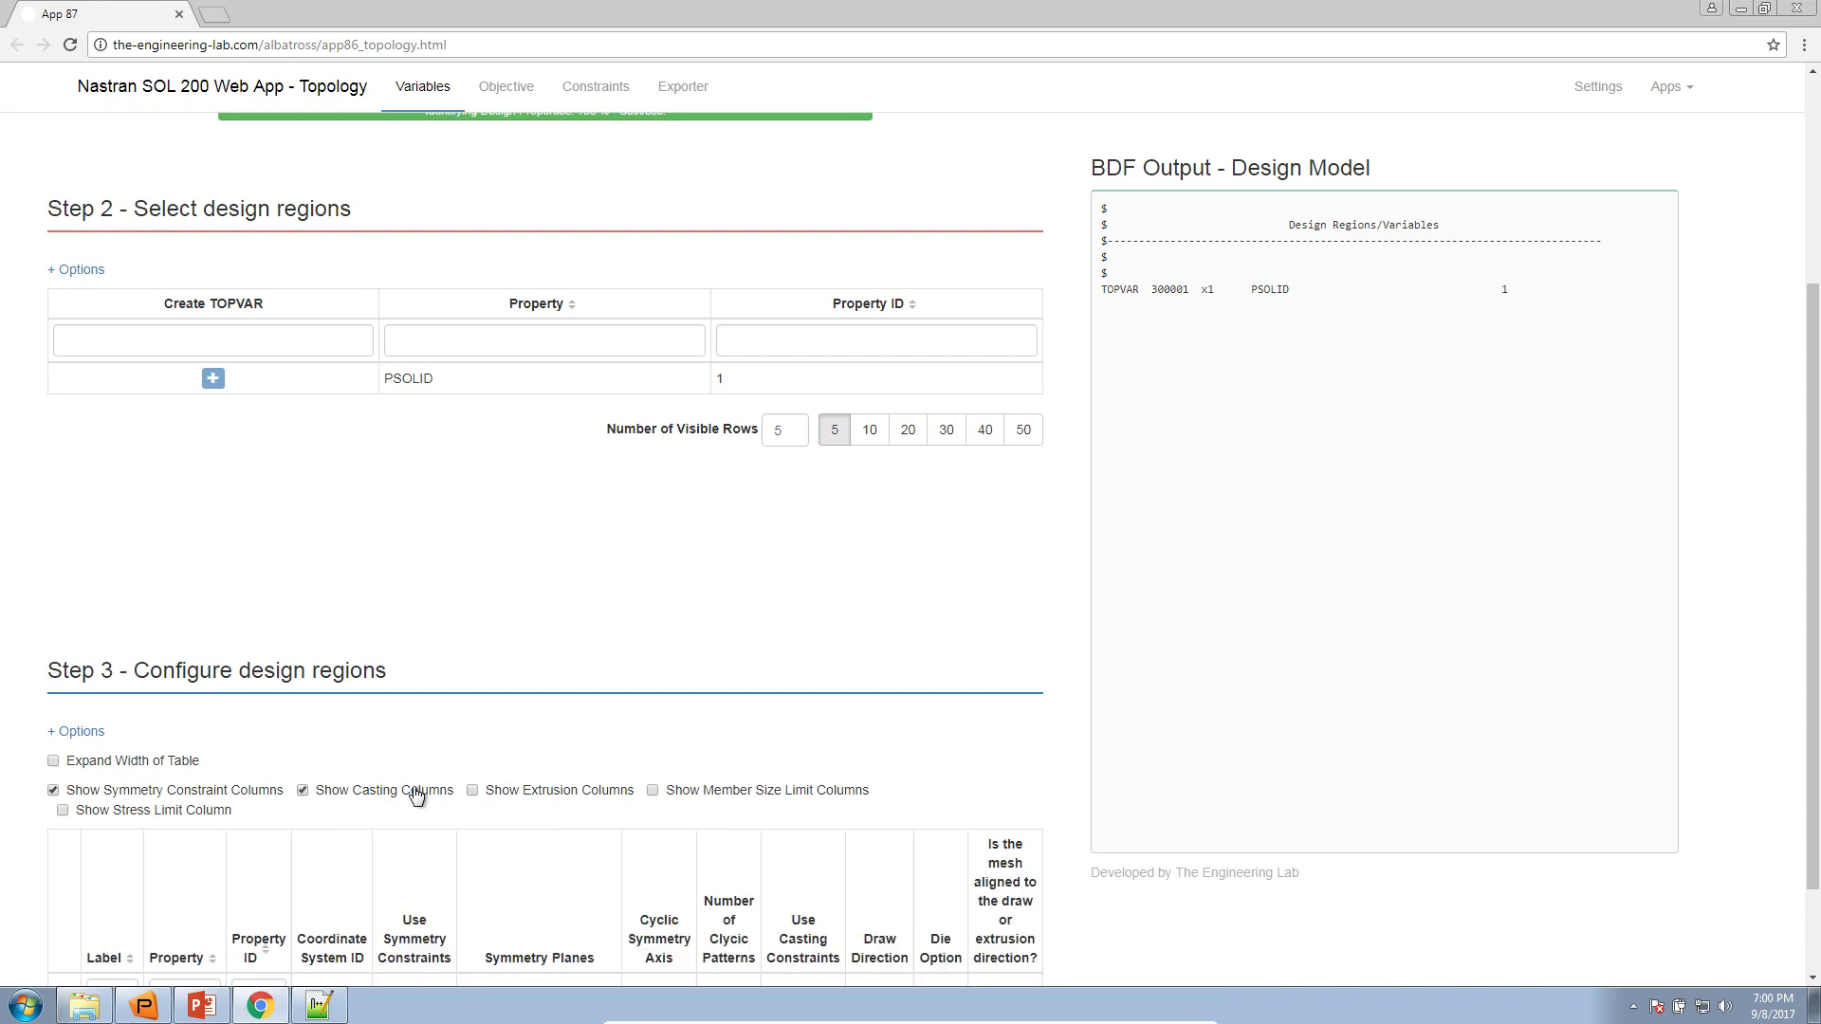
scroll(389, 809, "down", 1)
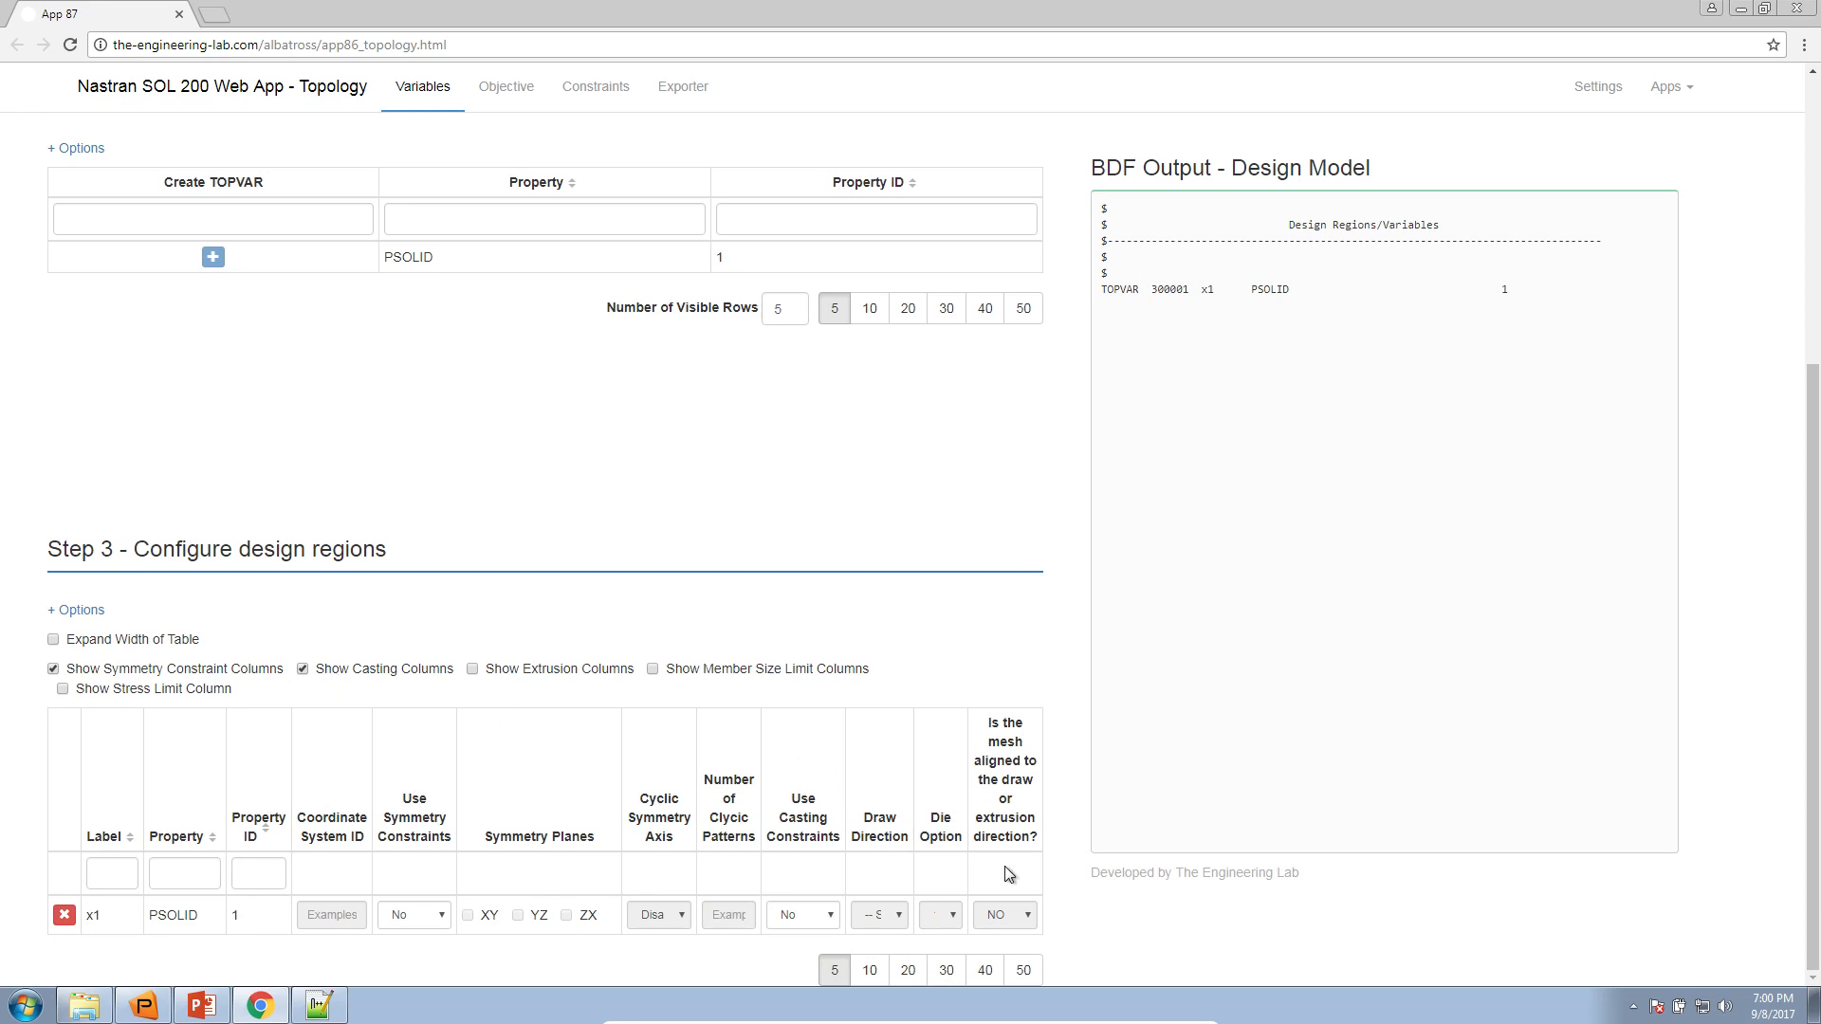
left_click(80, 640)
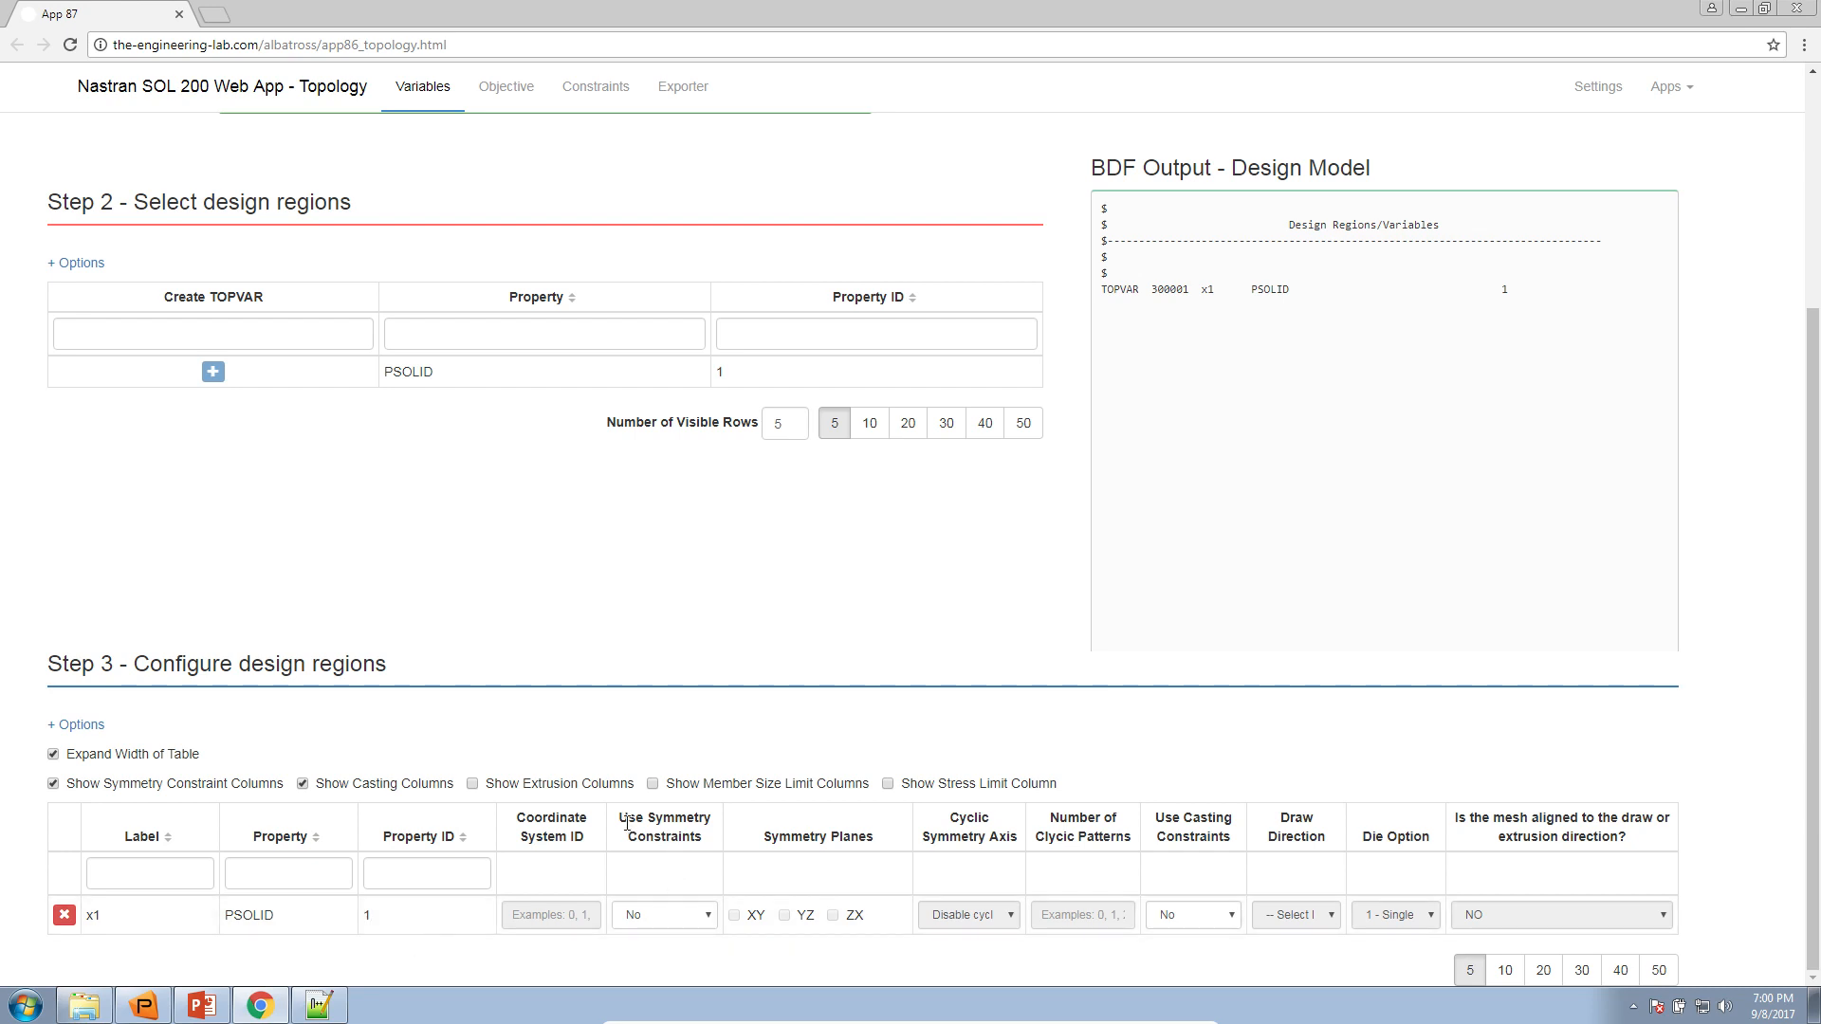
Enable symmetry constraints for design region x1 and set its coordinate system ID to 1, checking the model's coordinate frame in Patran
left_click(676, 916)
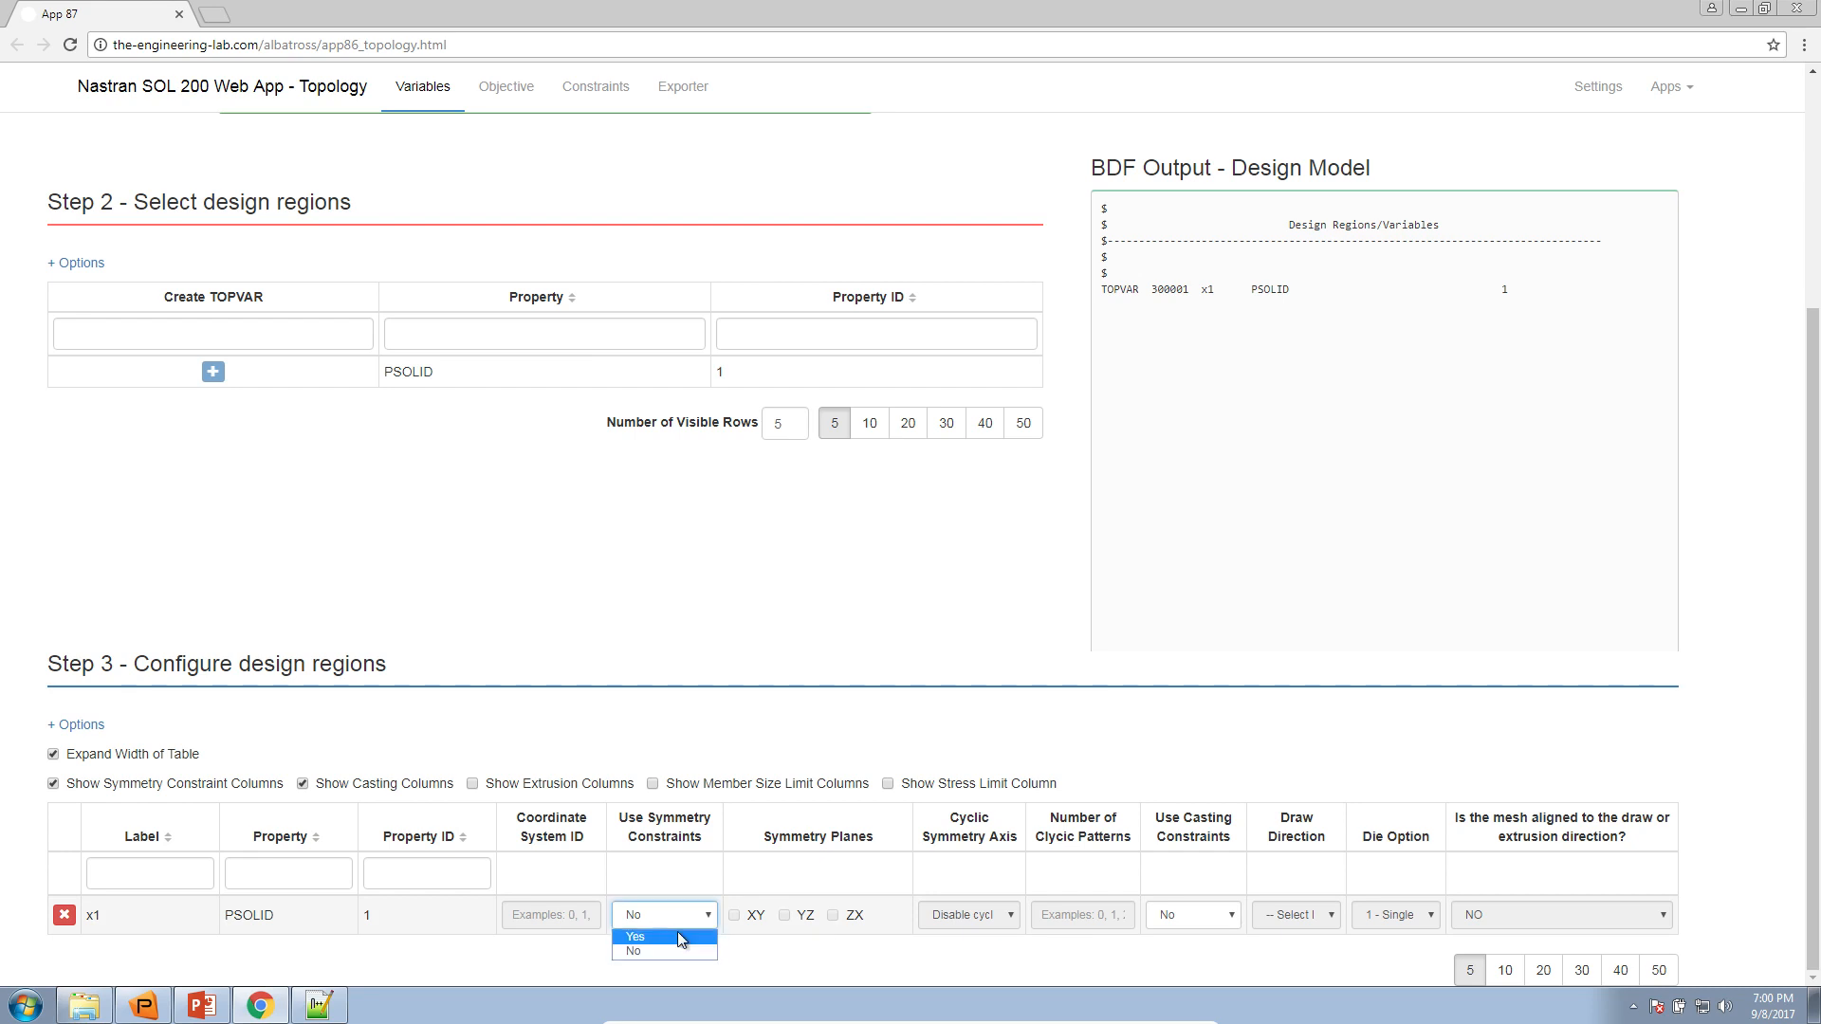
left_click(677, 936)
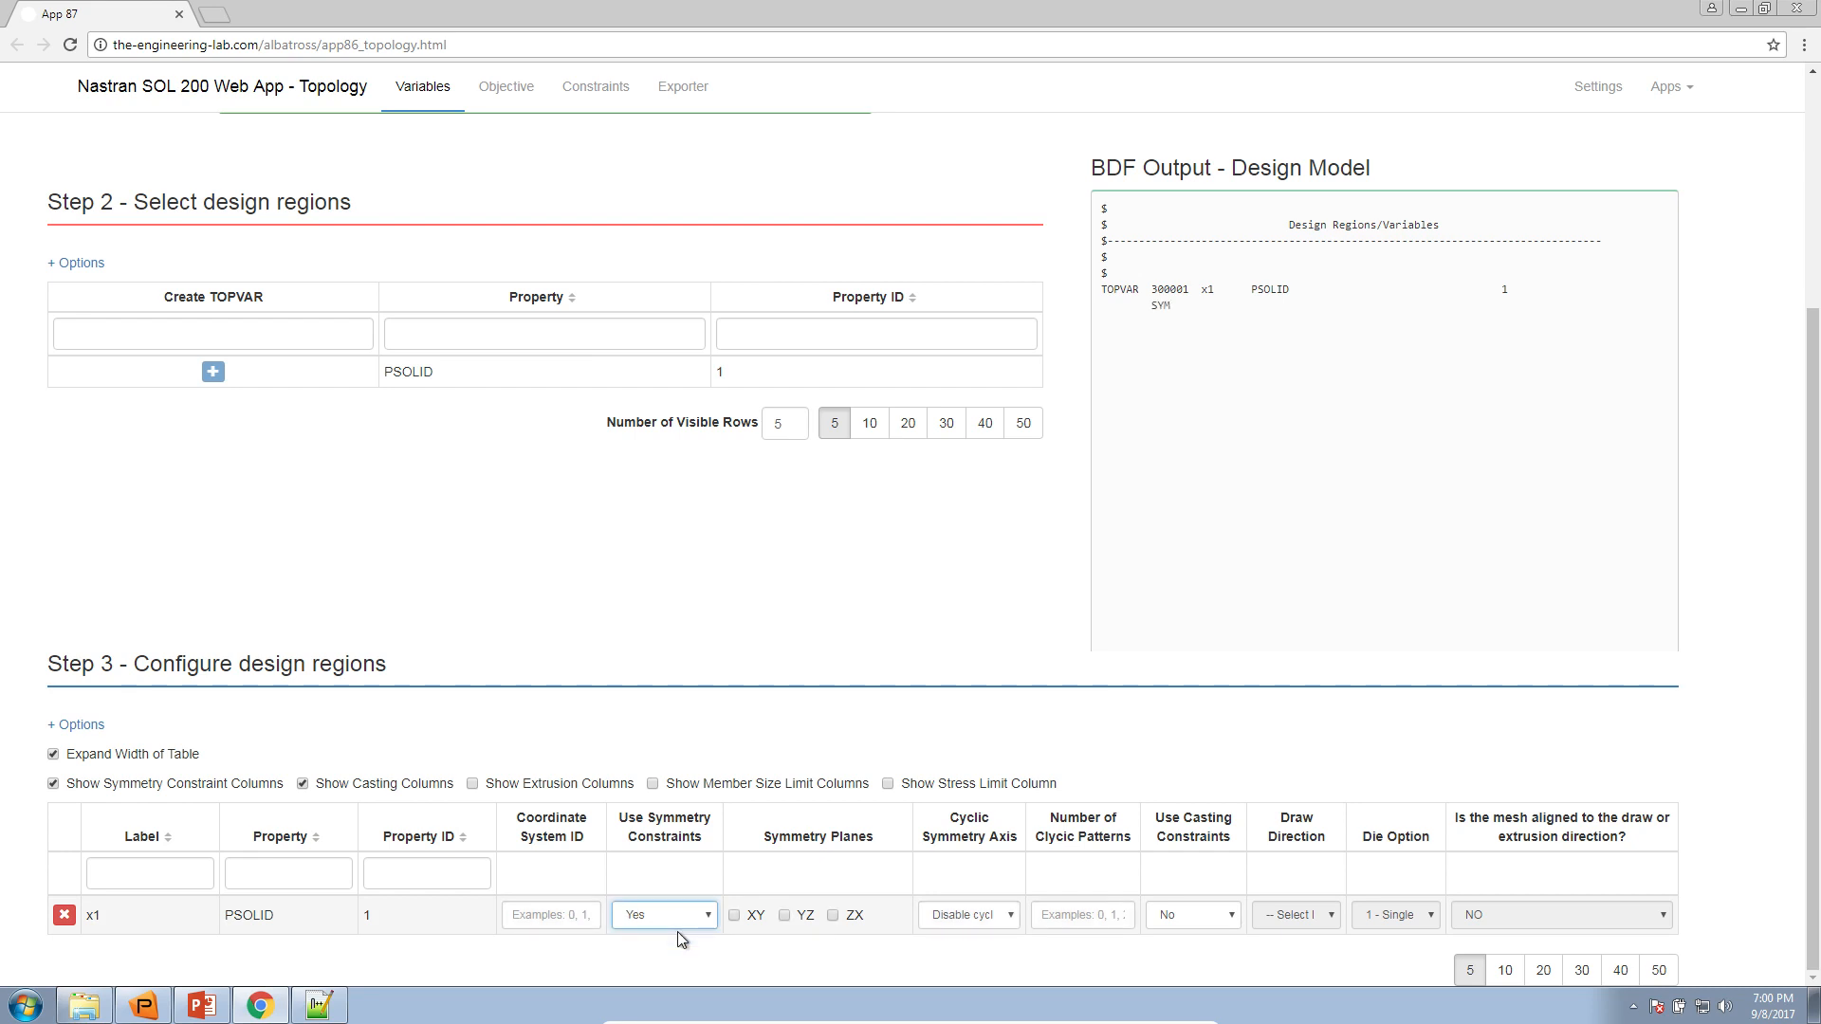
left_click(574, 916)
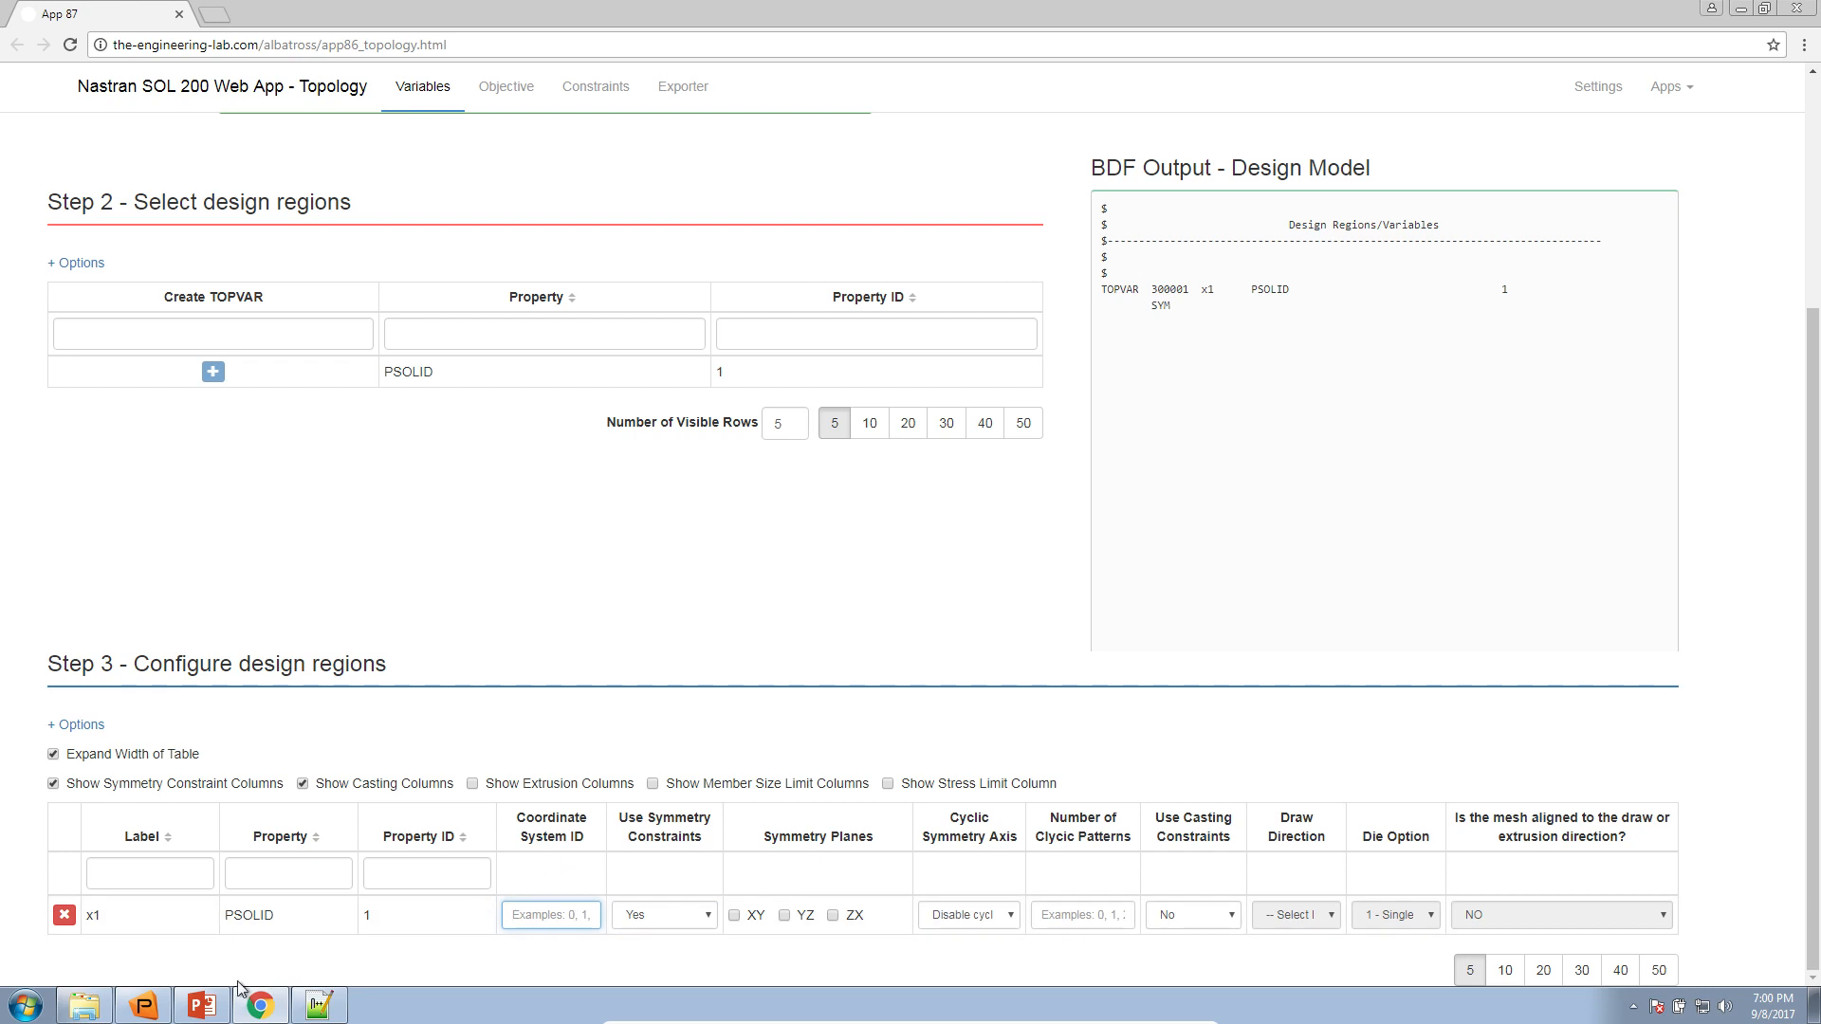
left_click(147, 1007)
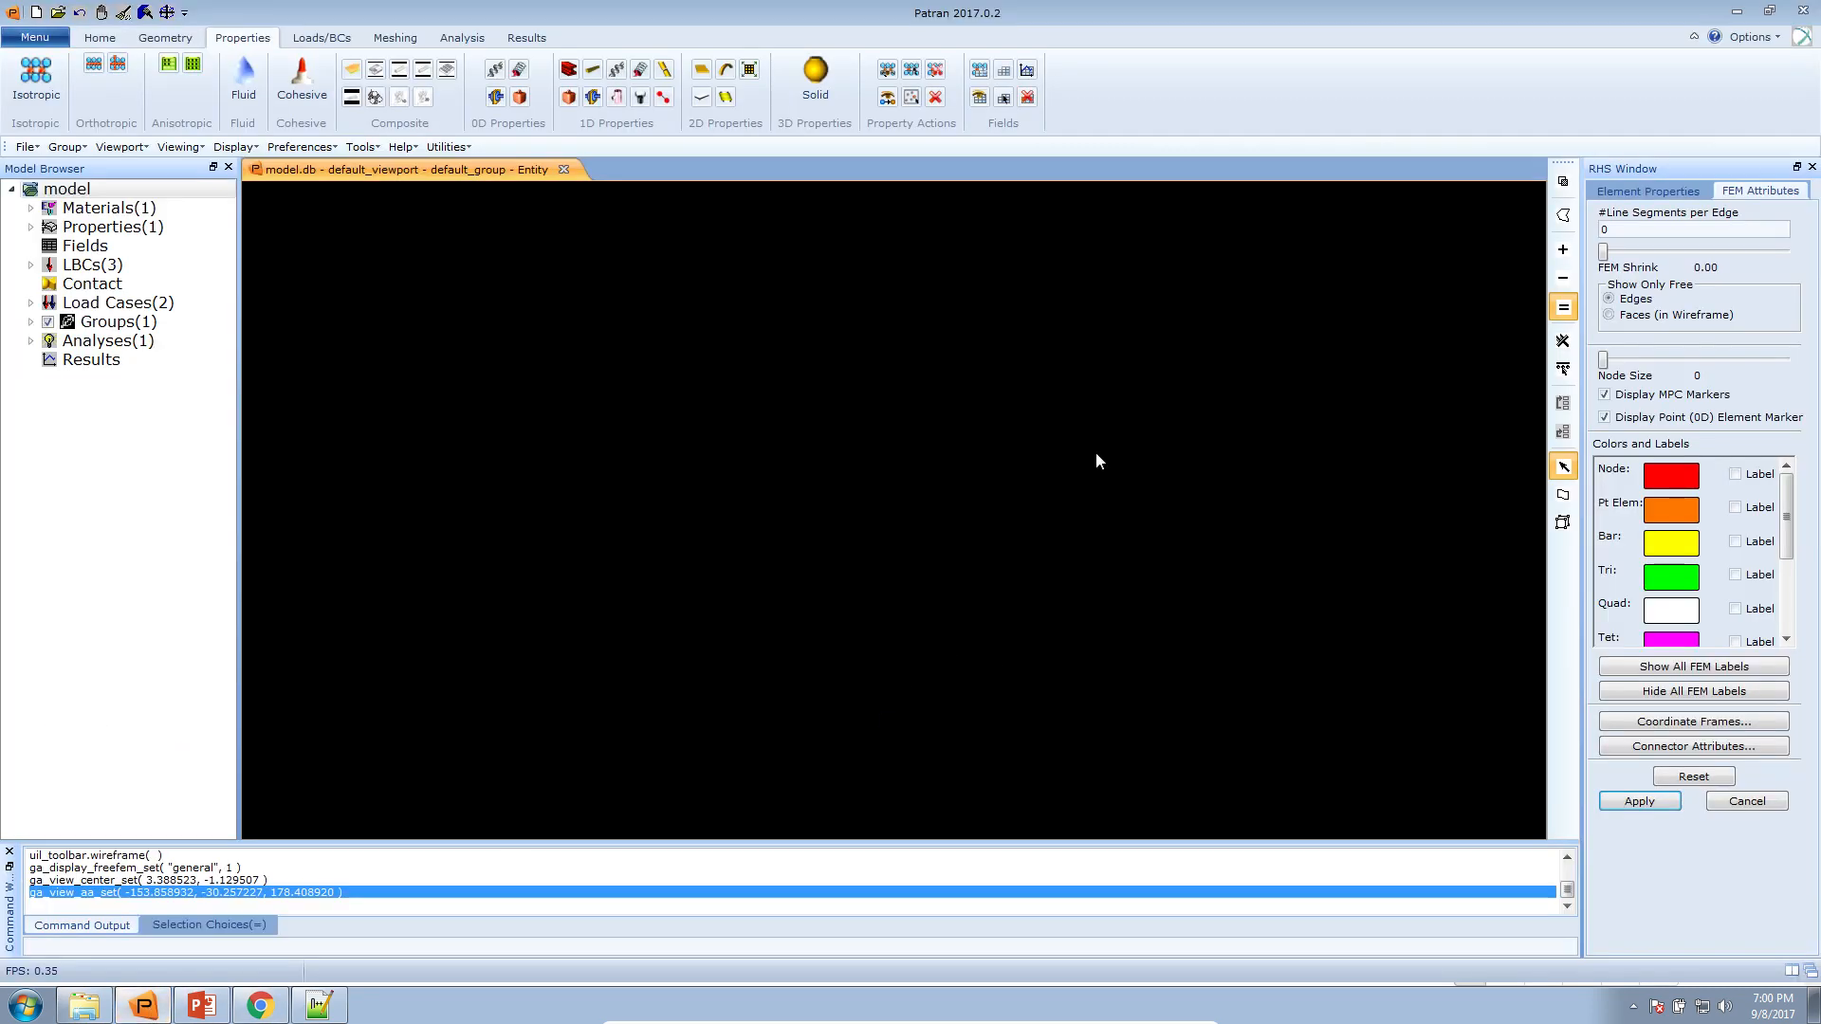
mouse_move(1305, 19)
left_mouse_down()
mouse_move(1273, 186)
mouse_move(1276, 1)
left_mouse_up()
left_click_drag(963, 736, 984, 529)
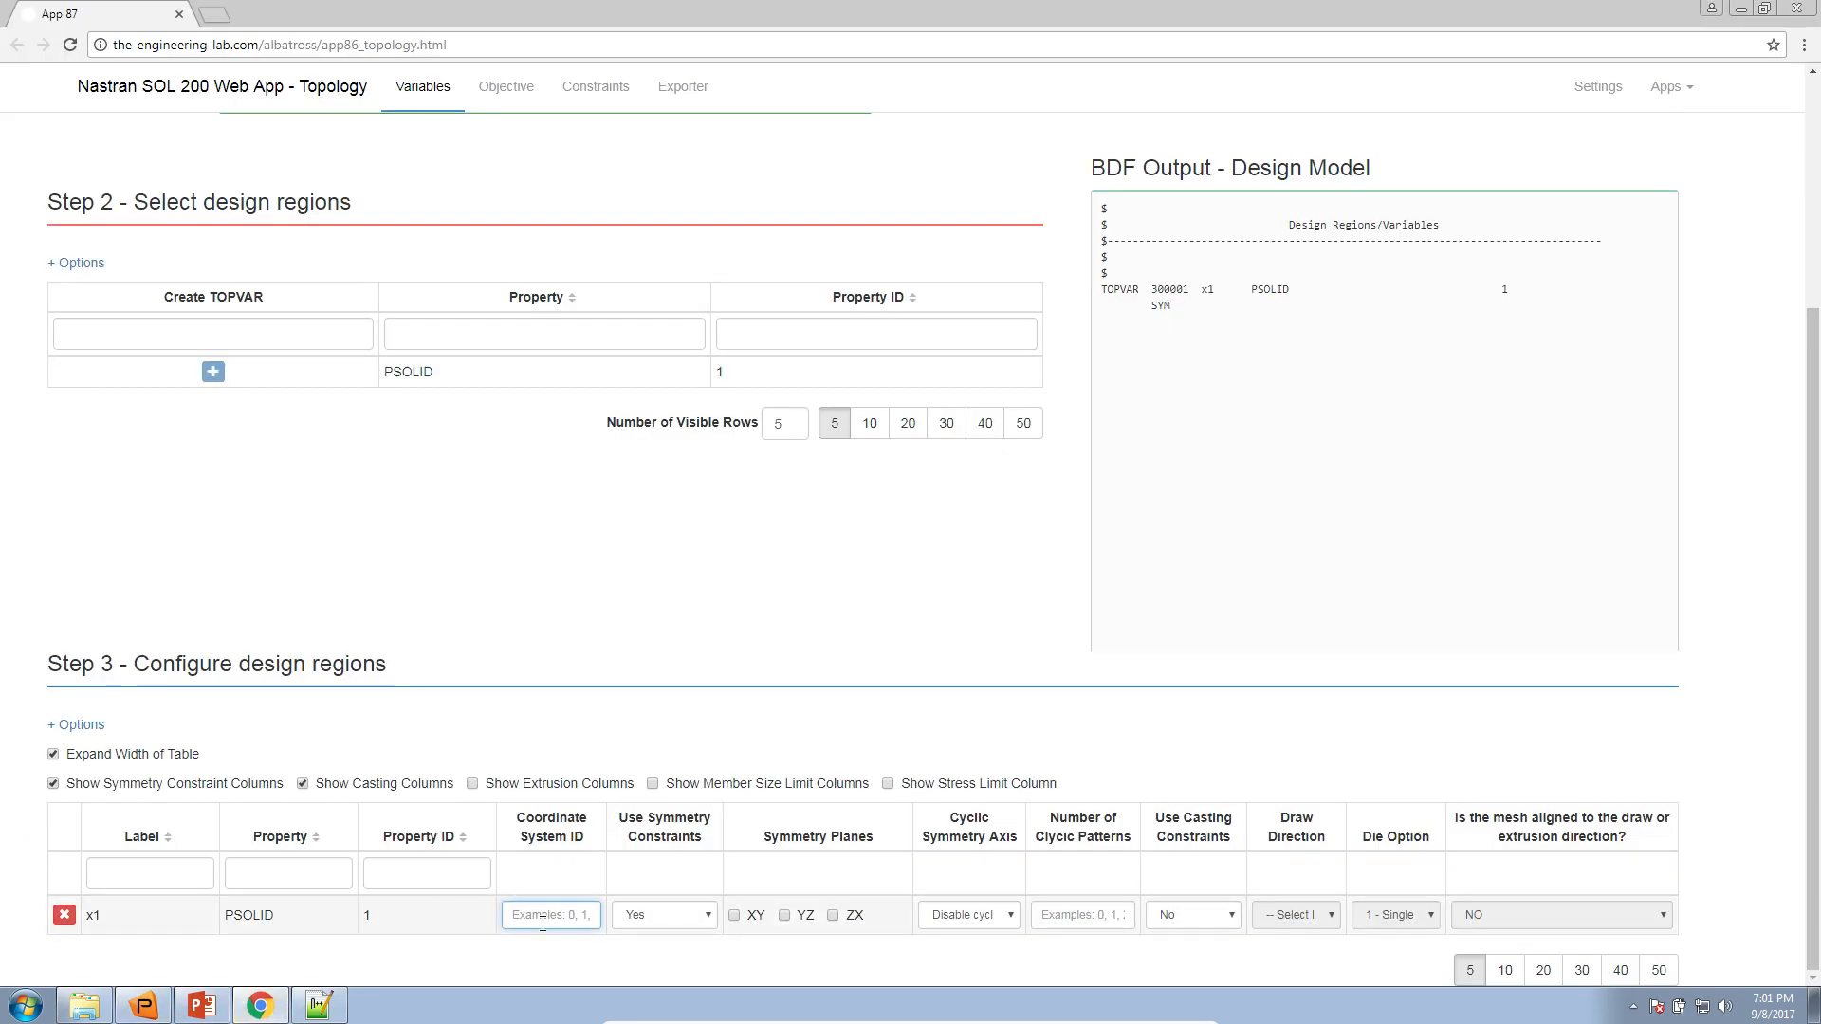
type("1")
left_click(566, 956)
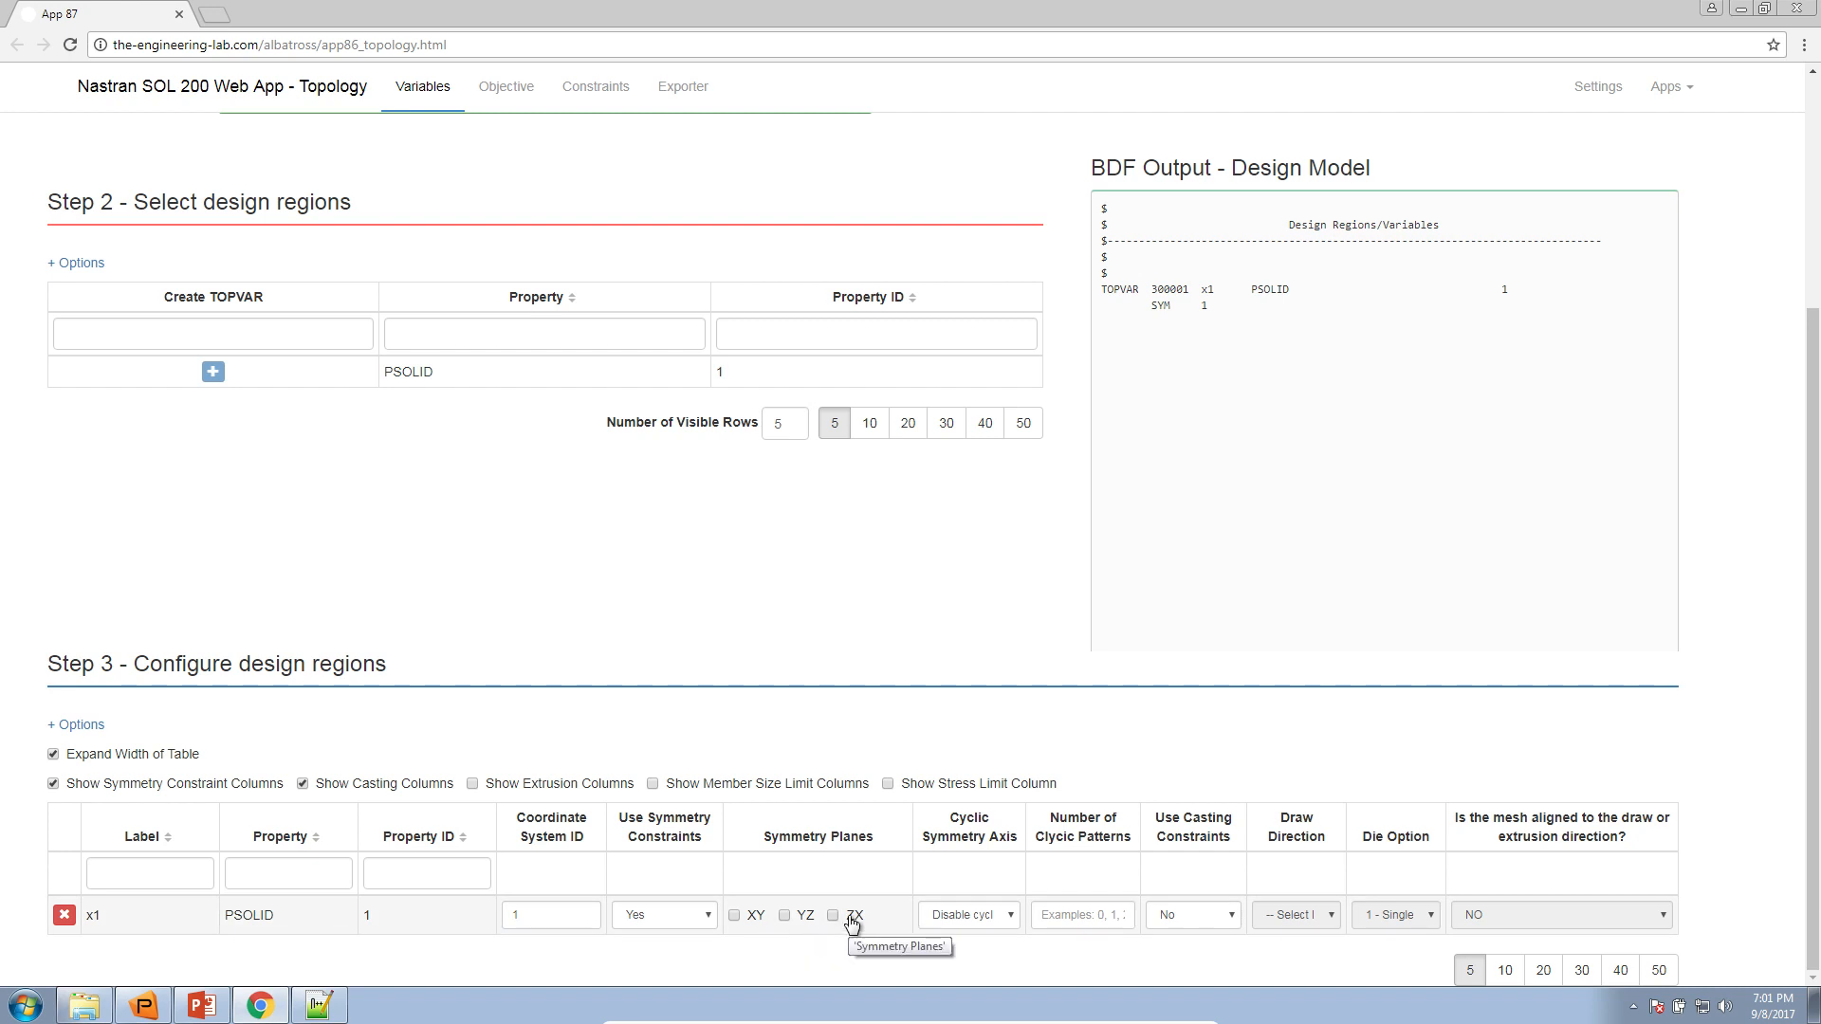
Inspect the coordinate frame's axes on the Patran model and select YZ as the symmetry plane for x1 in Chrome
left_click(143, 1005)
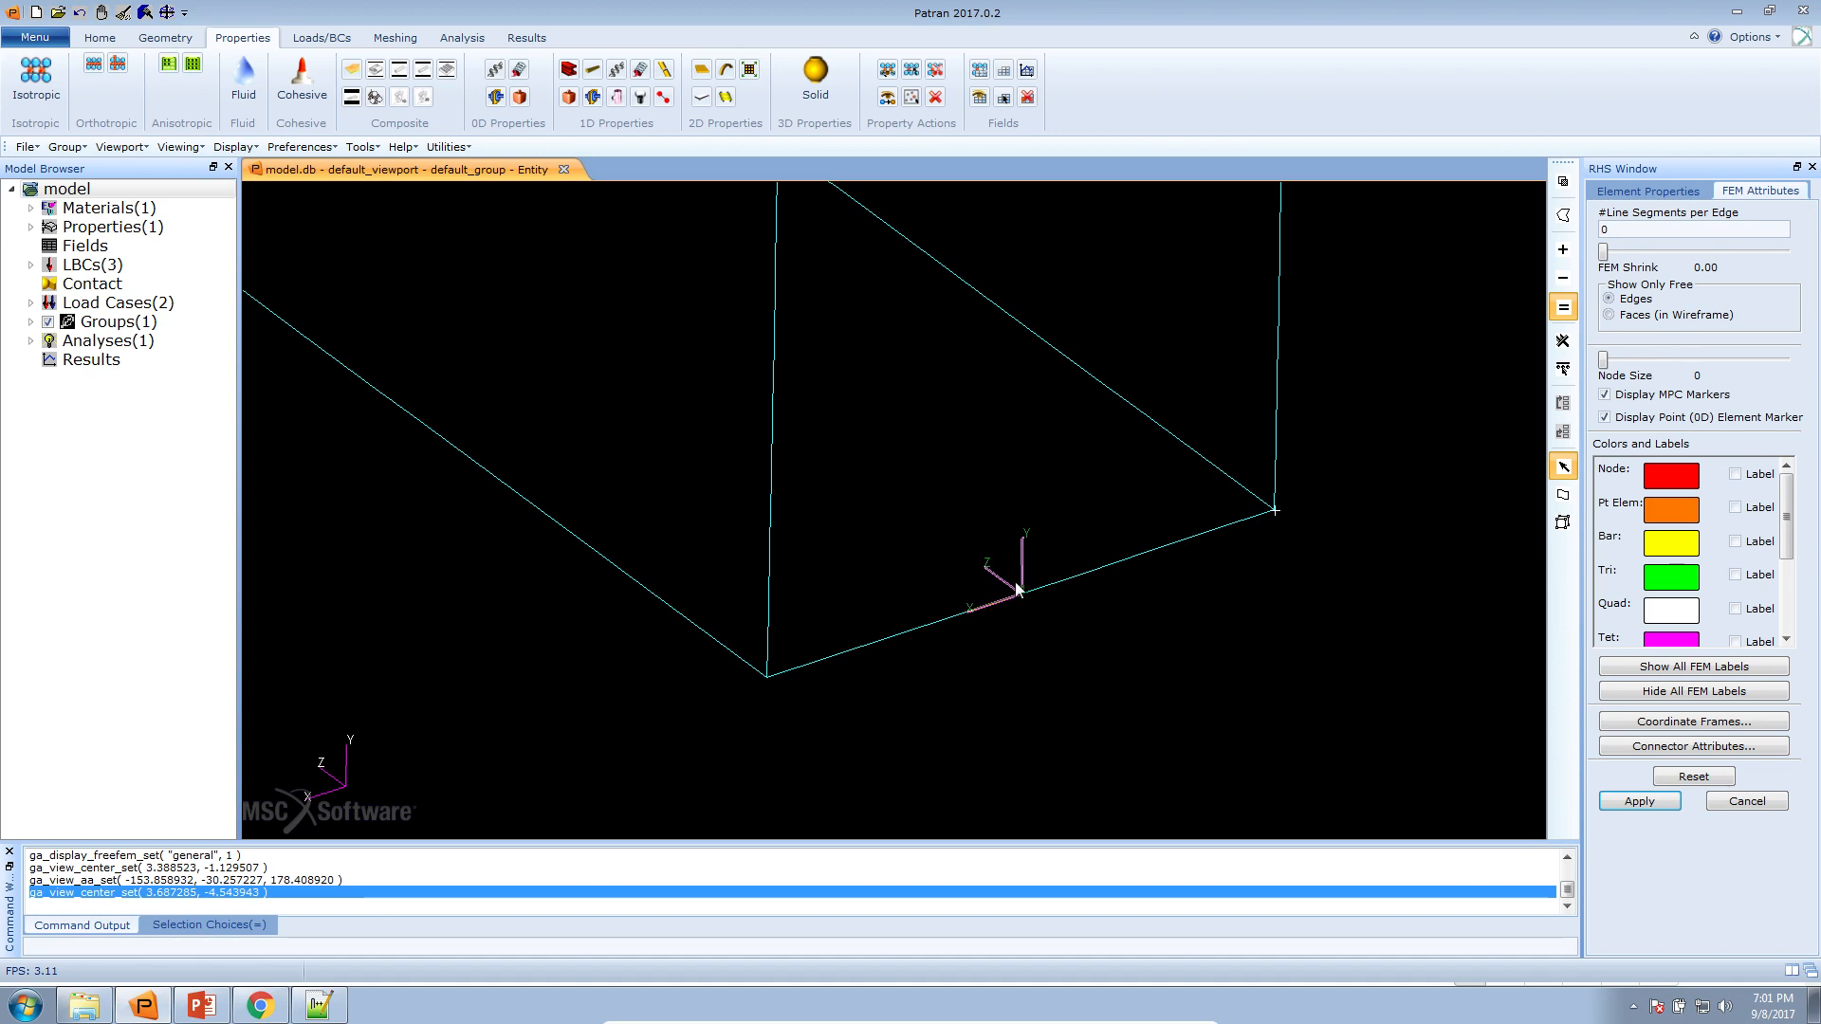
left_click_drag(1157, 606, 1169, 713)
left_click(259, 1005)
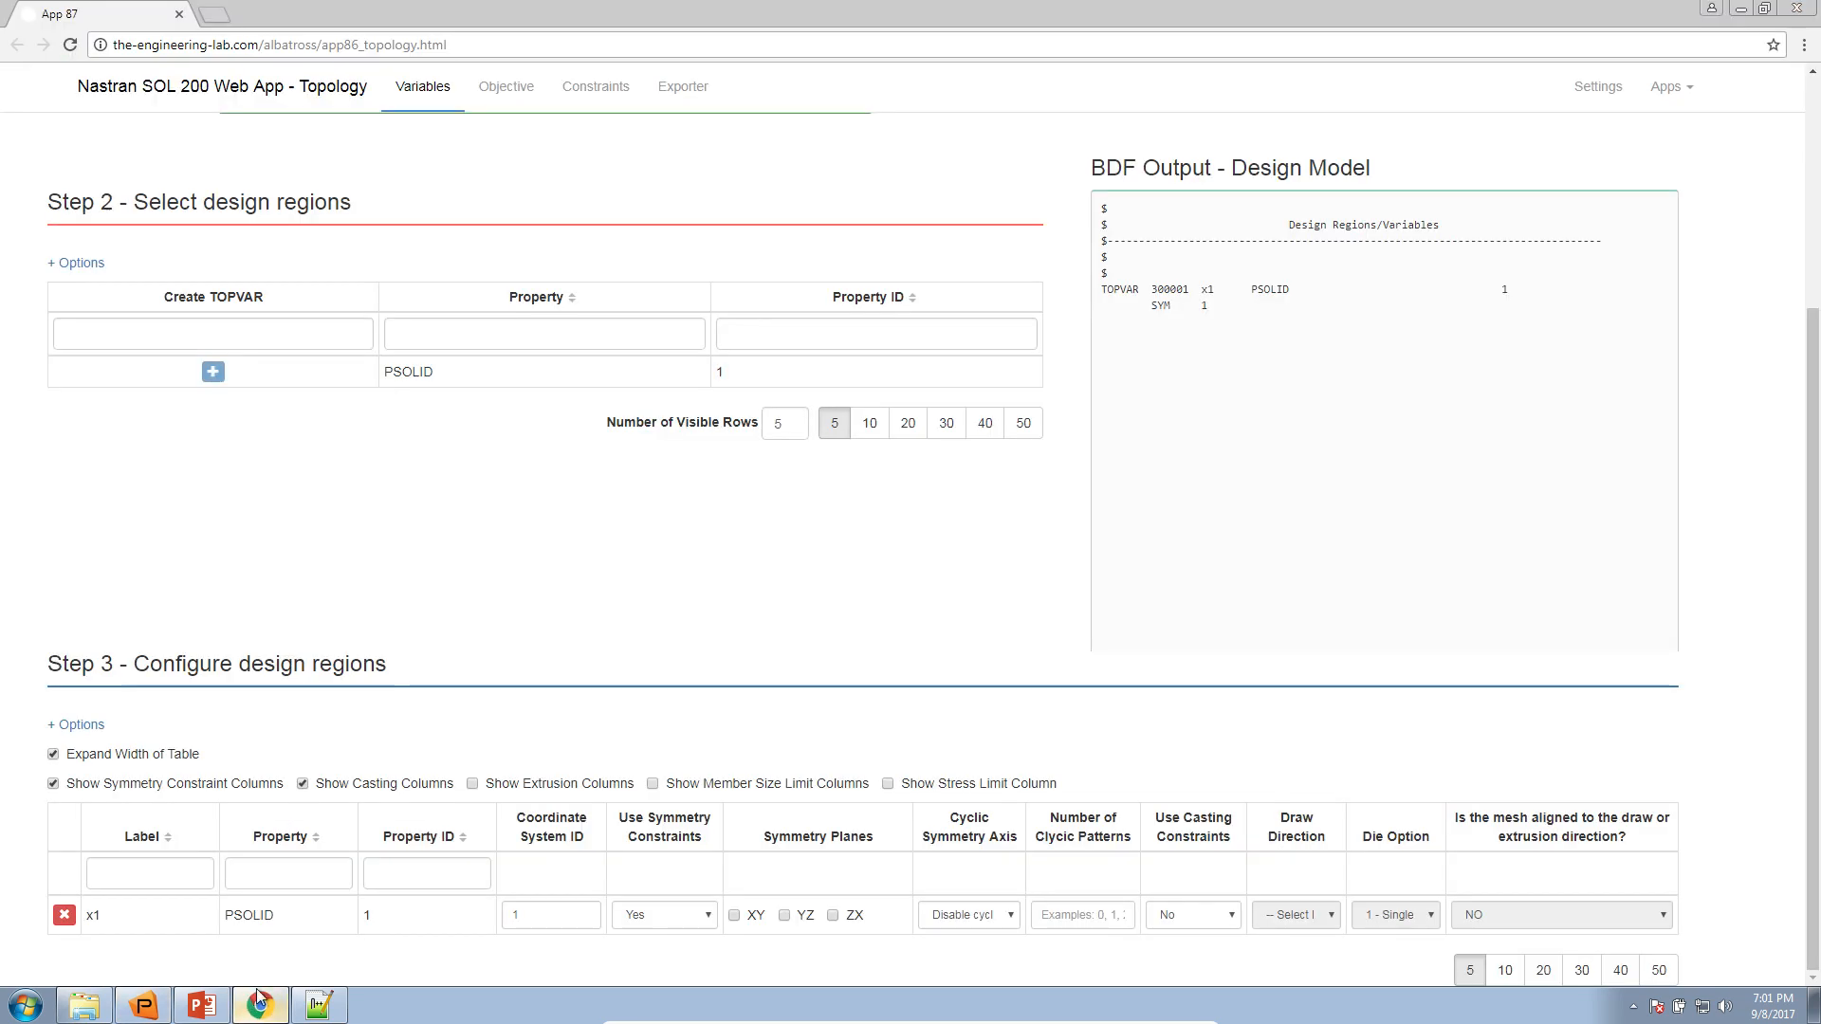
left_click(785, 916)
Enable casting constraints for x1 with draw direction Y, and compare the direction with the model axes in Patran
left_click(1209, 916)
left_click(1215, 936)
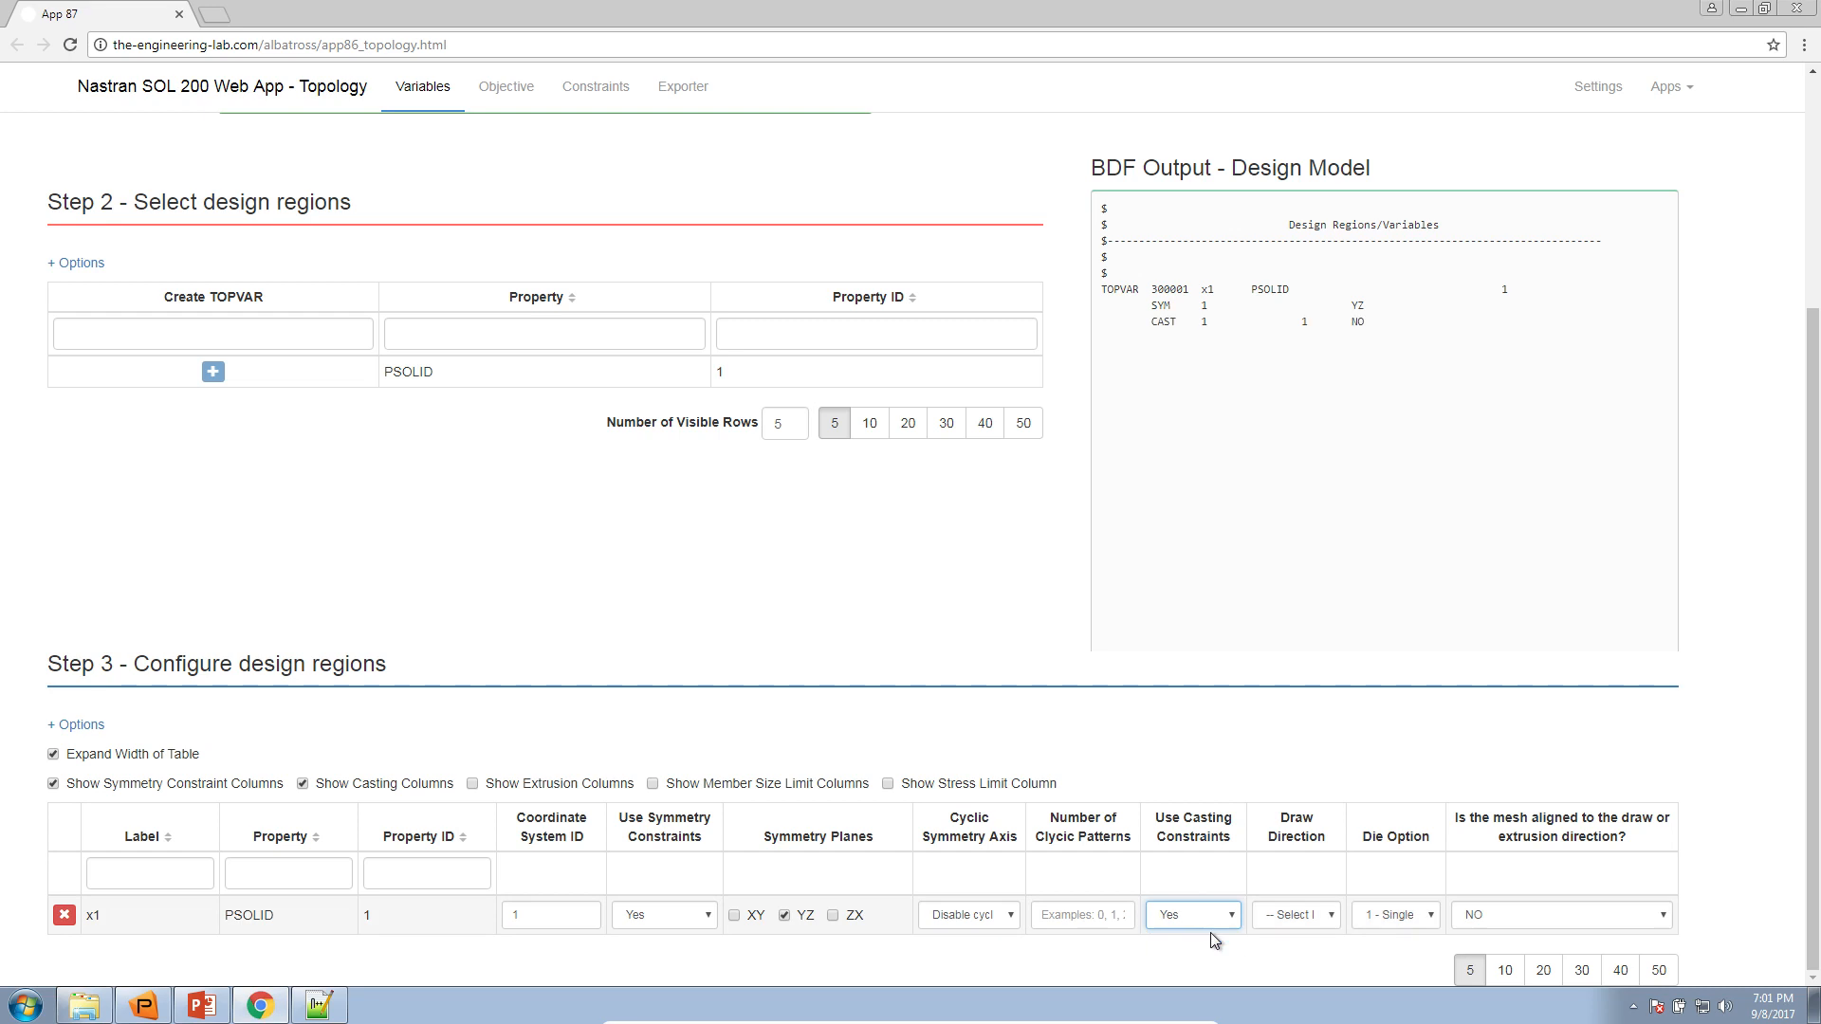
left_click(1286, 914)
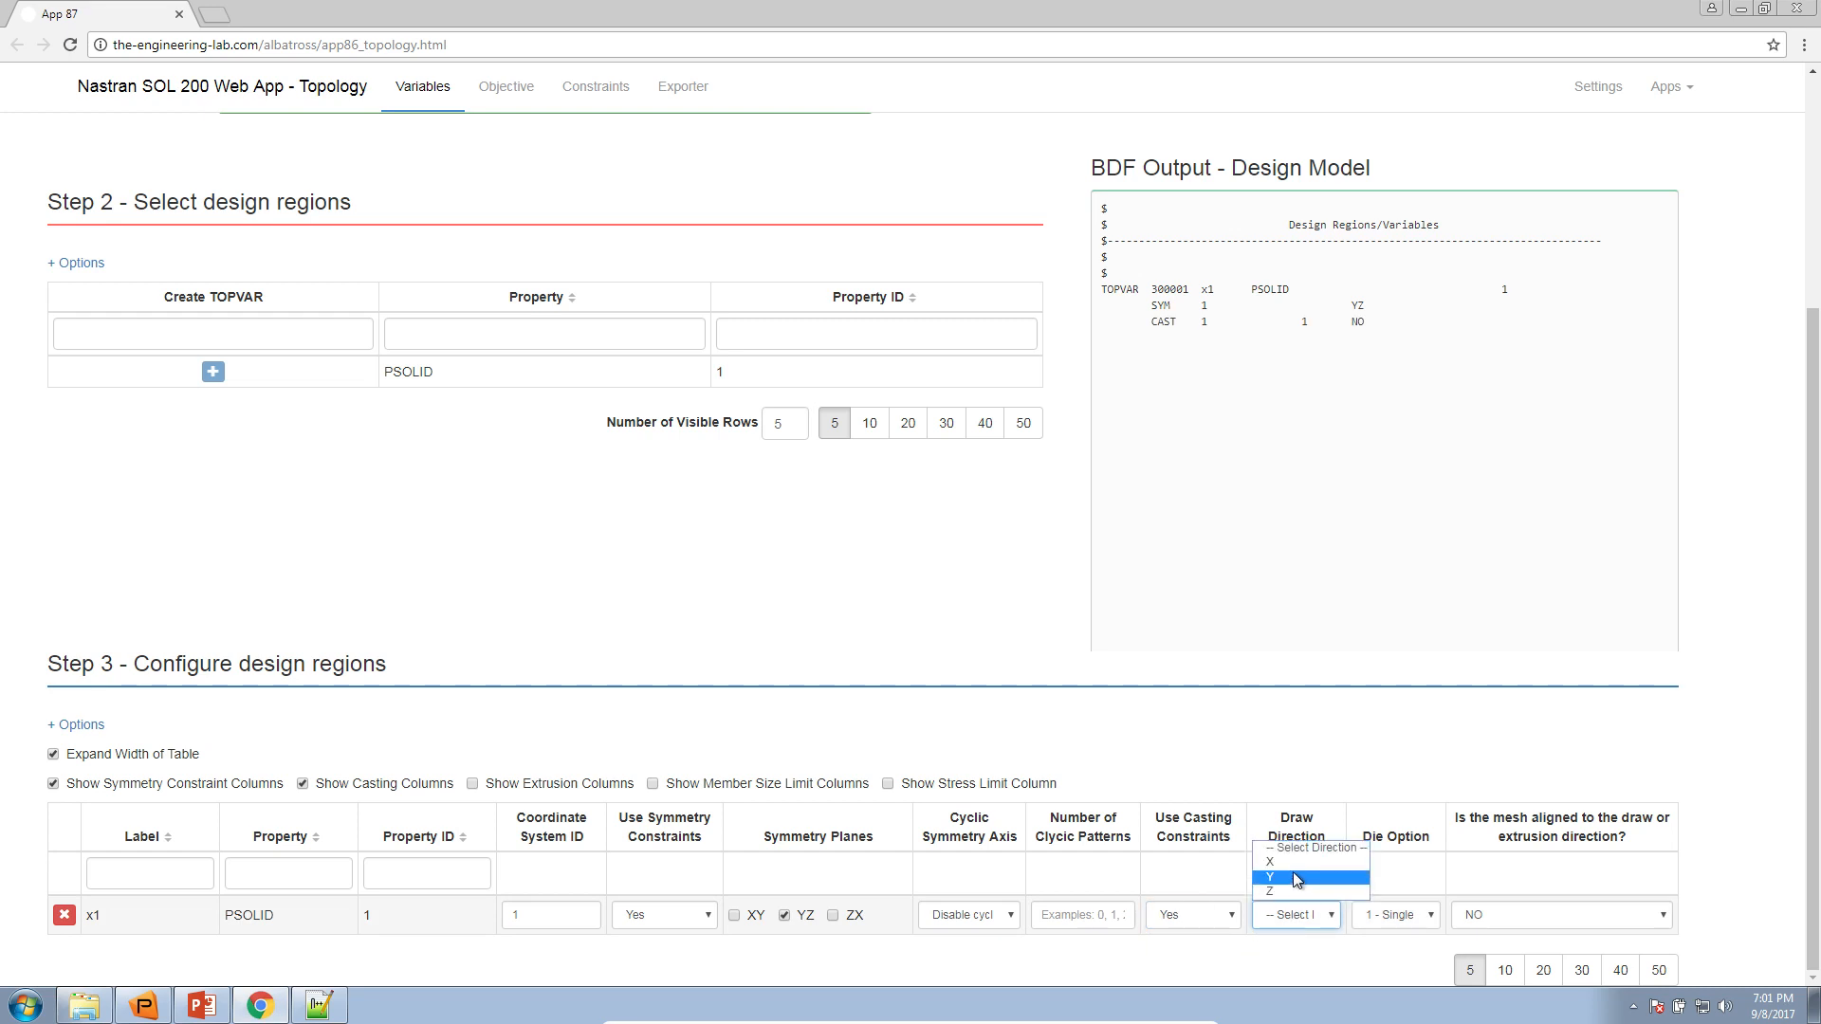
left_click(1293, 876)
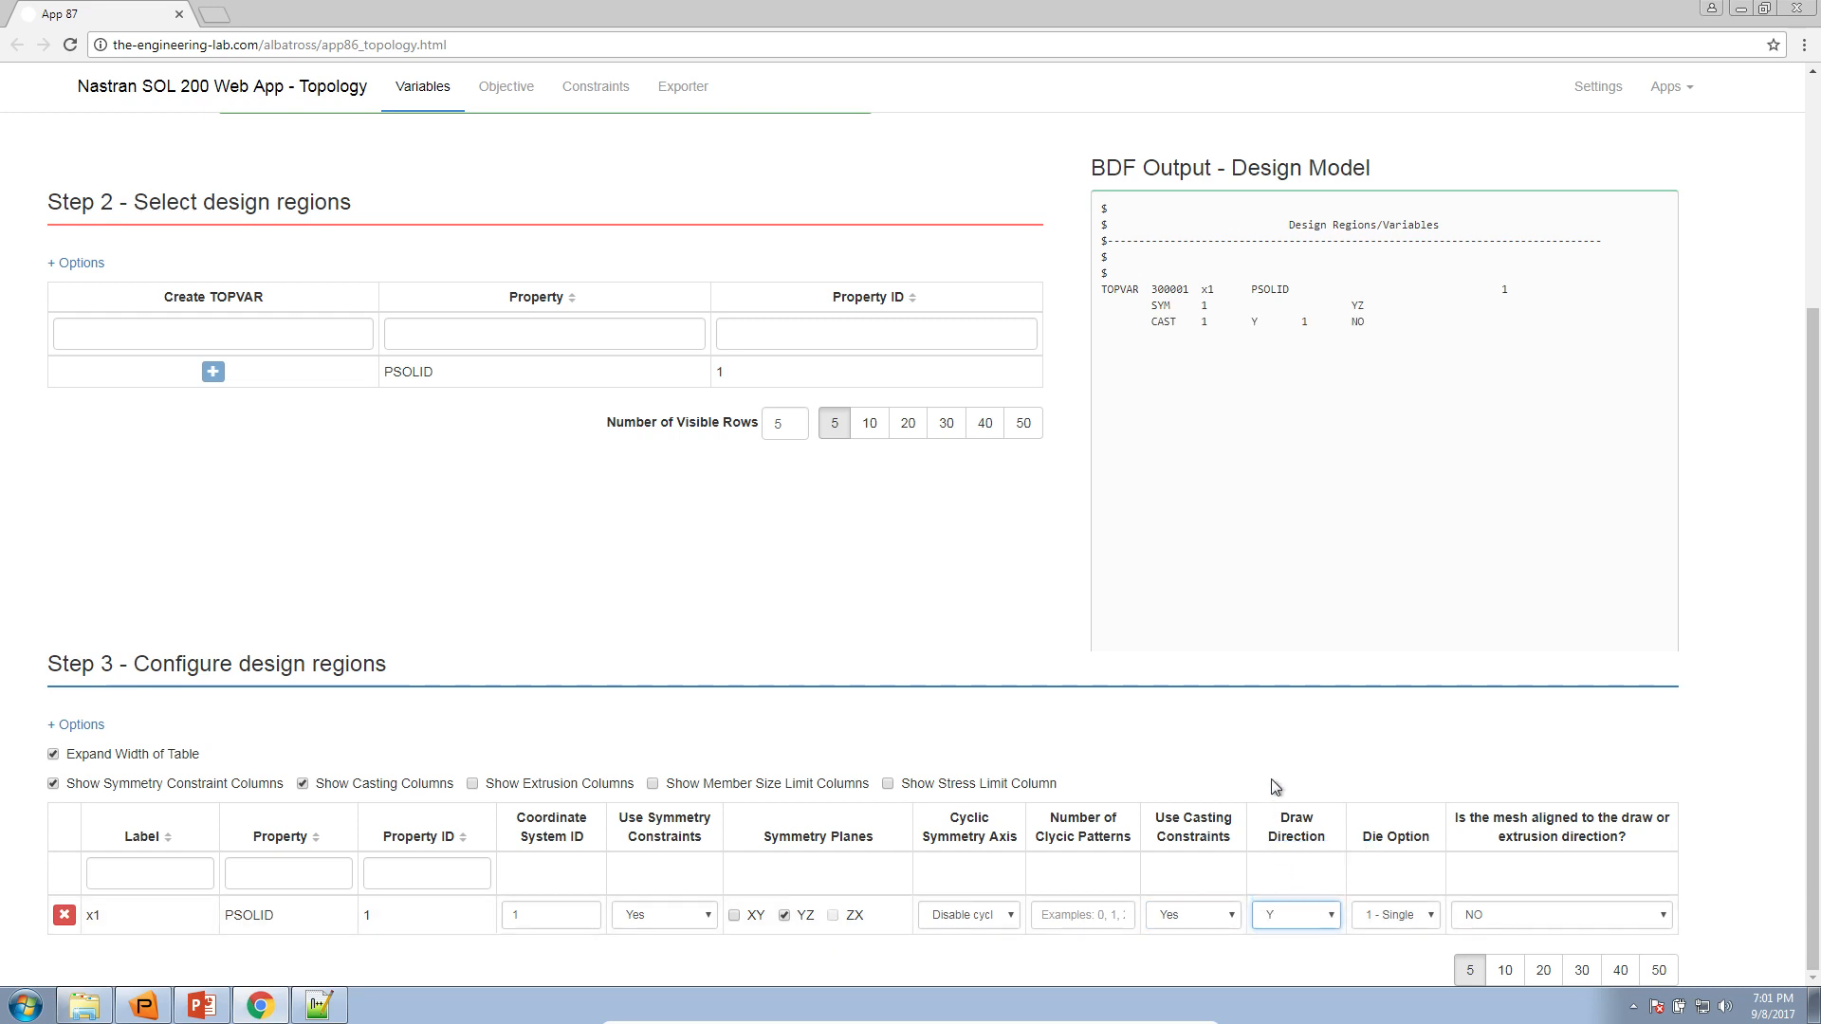
left_click(143, 1005)
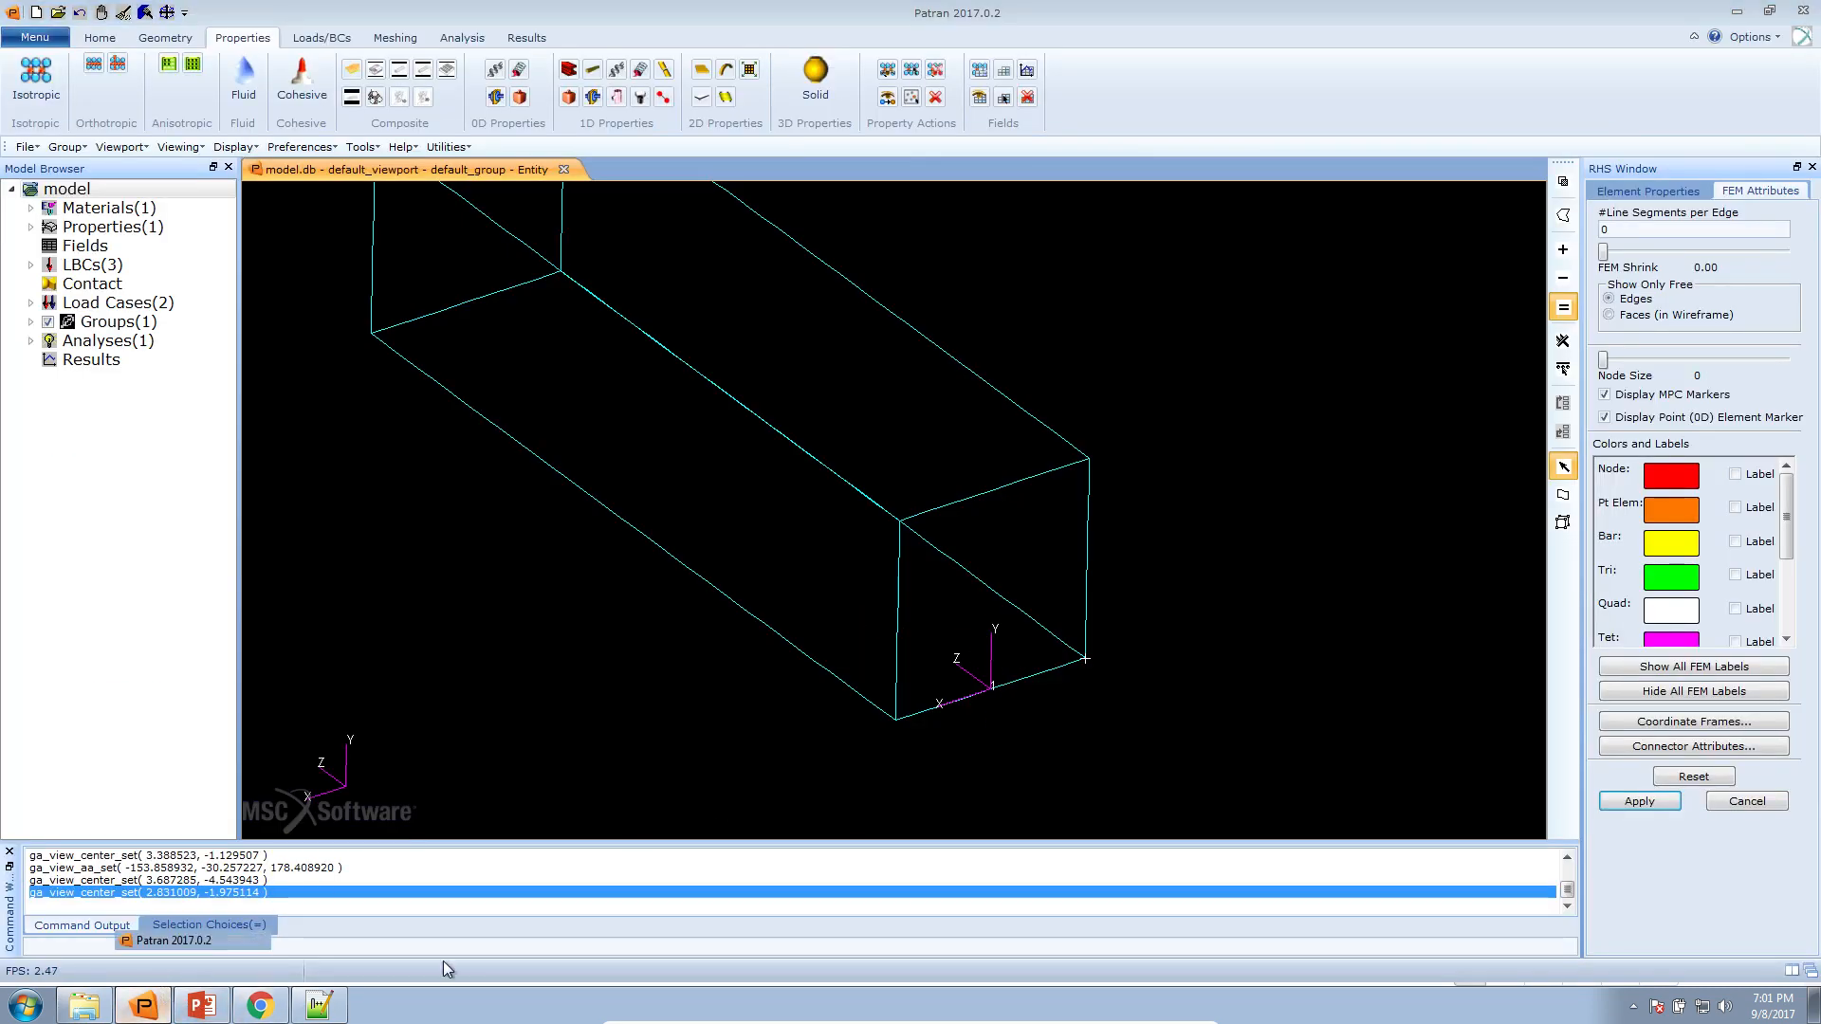
key("alt+Tab")
Use the single die option and NO for mesh alignment on x1, and review the resulting TOPVAR entry in the BDF output
left_click(1391, 916)
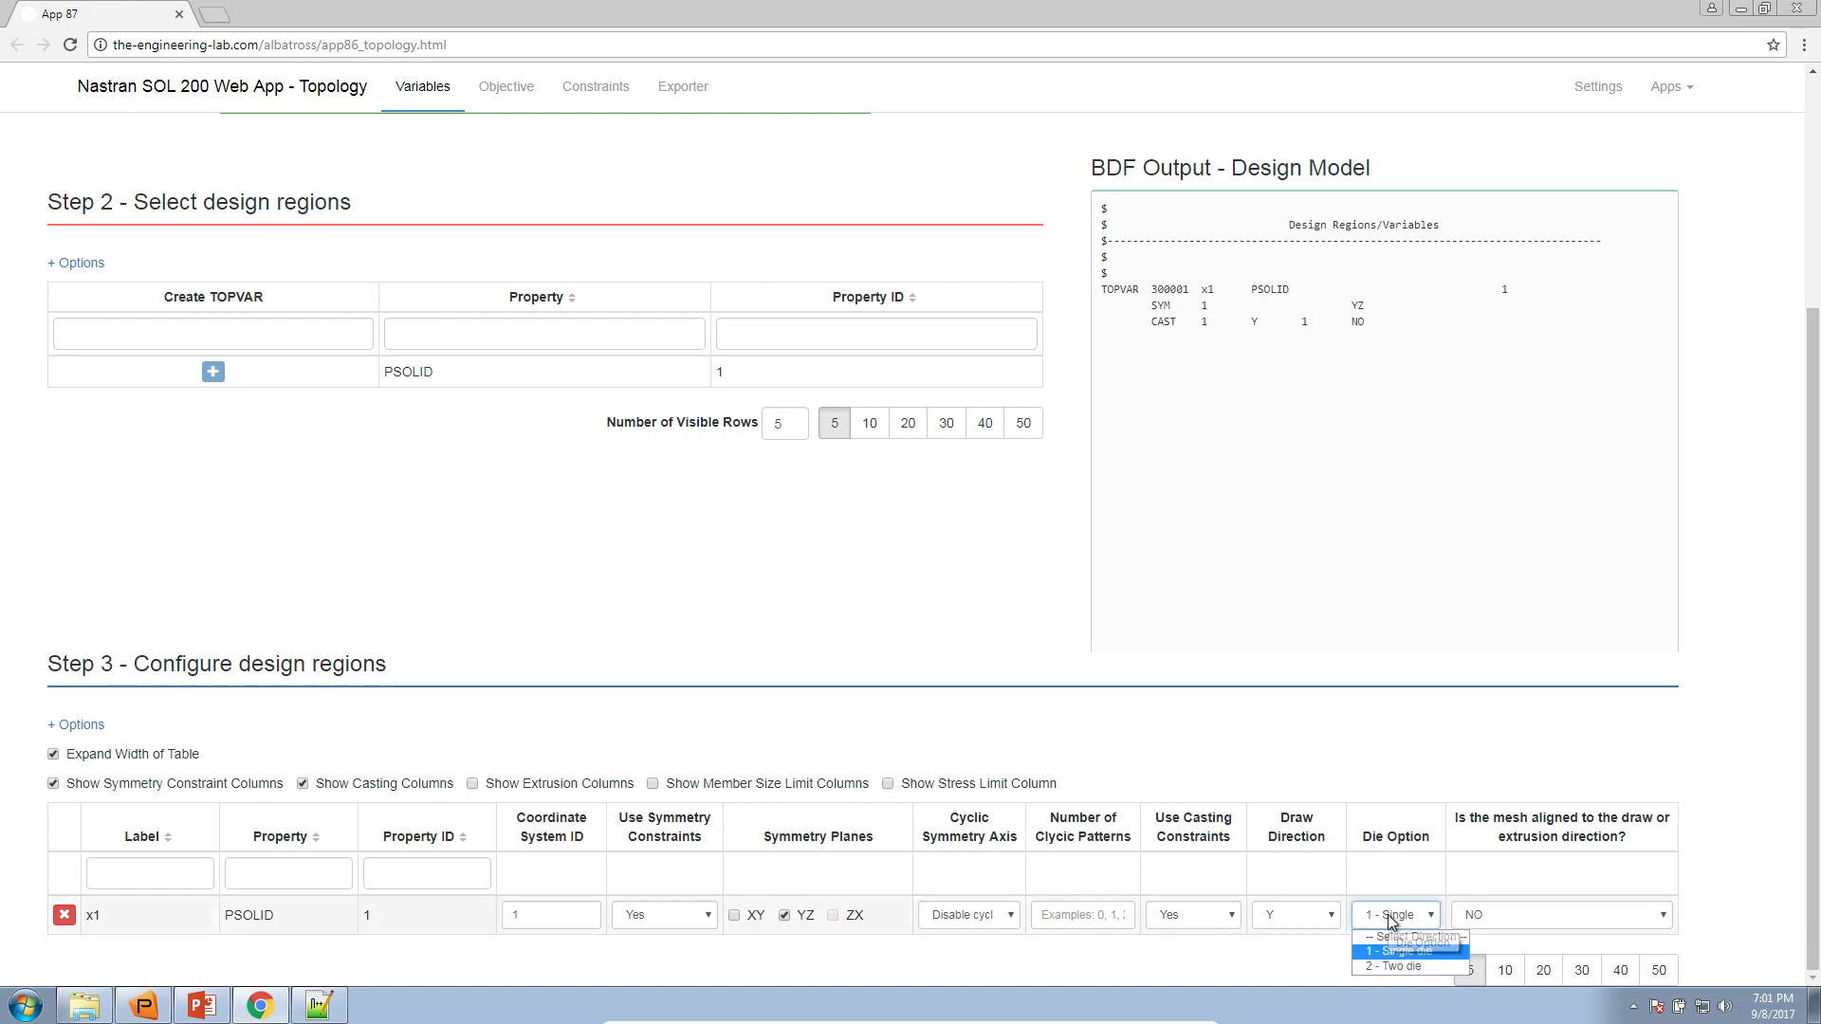
left_click(1394, 951)
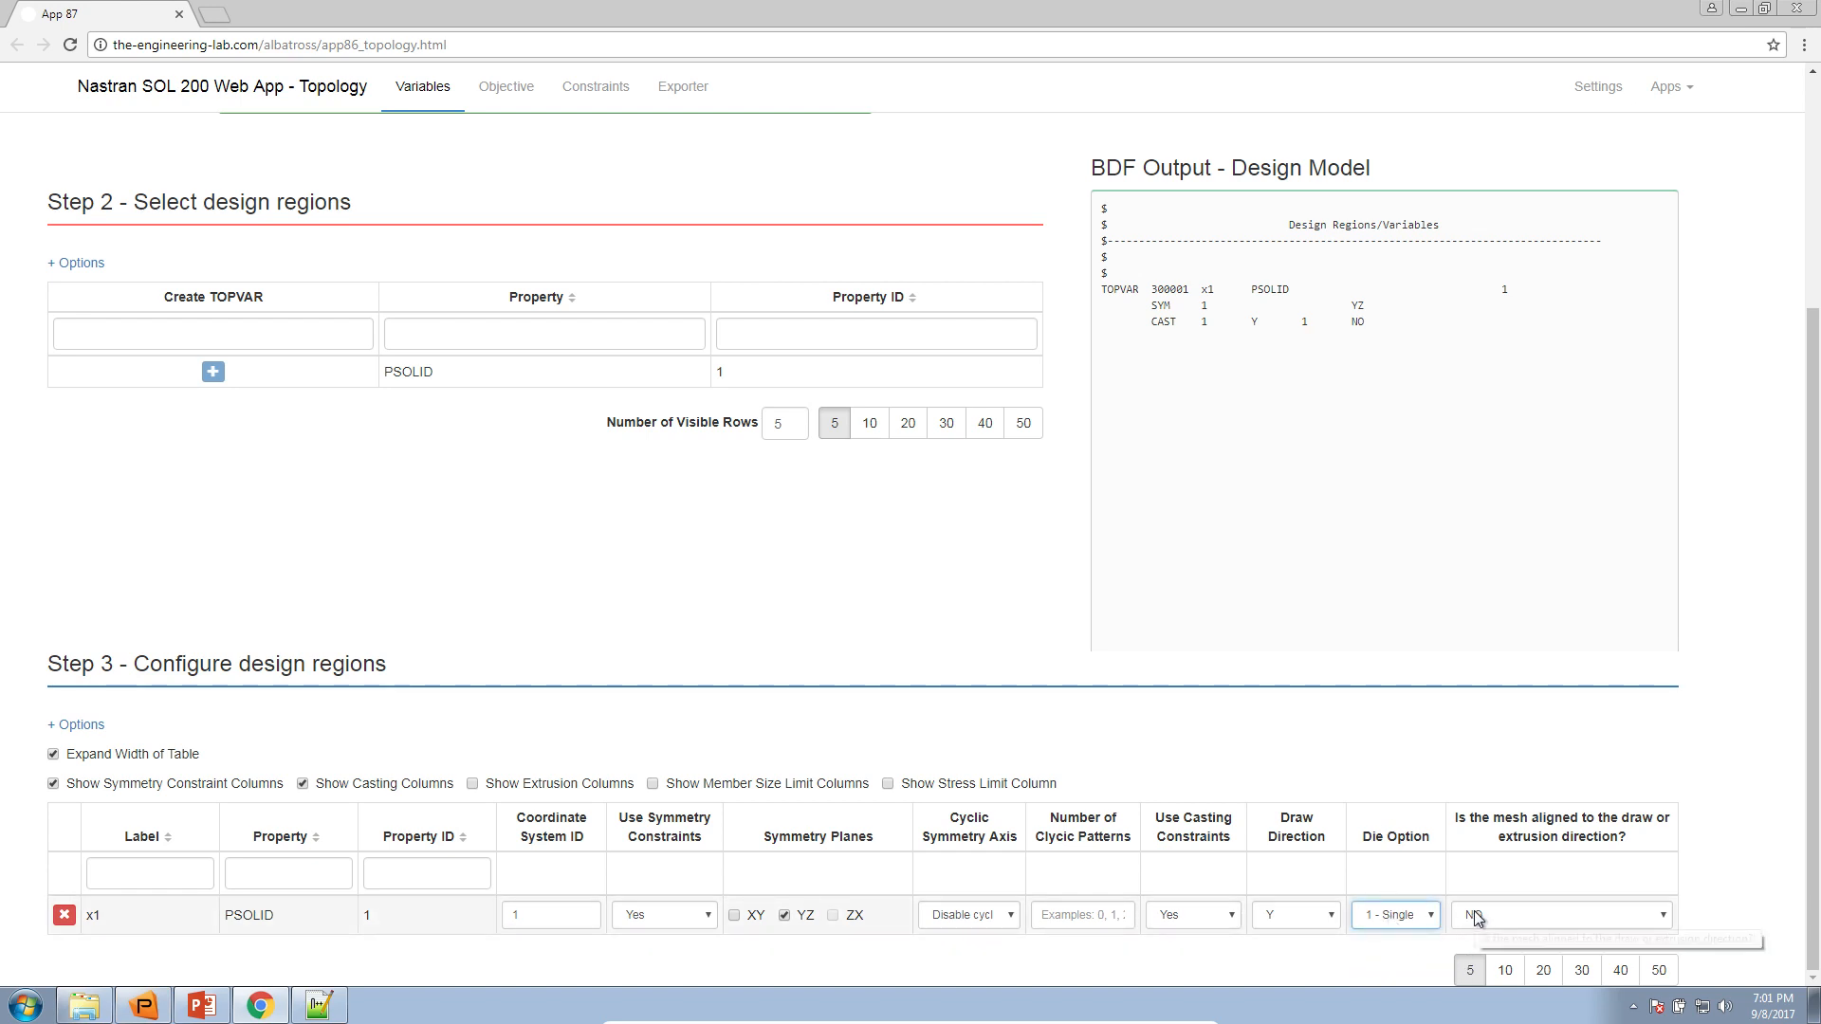
left_click(1476, 916)
left_click(1484, 967)
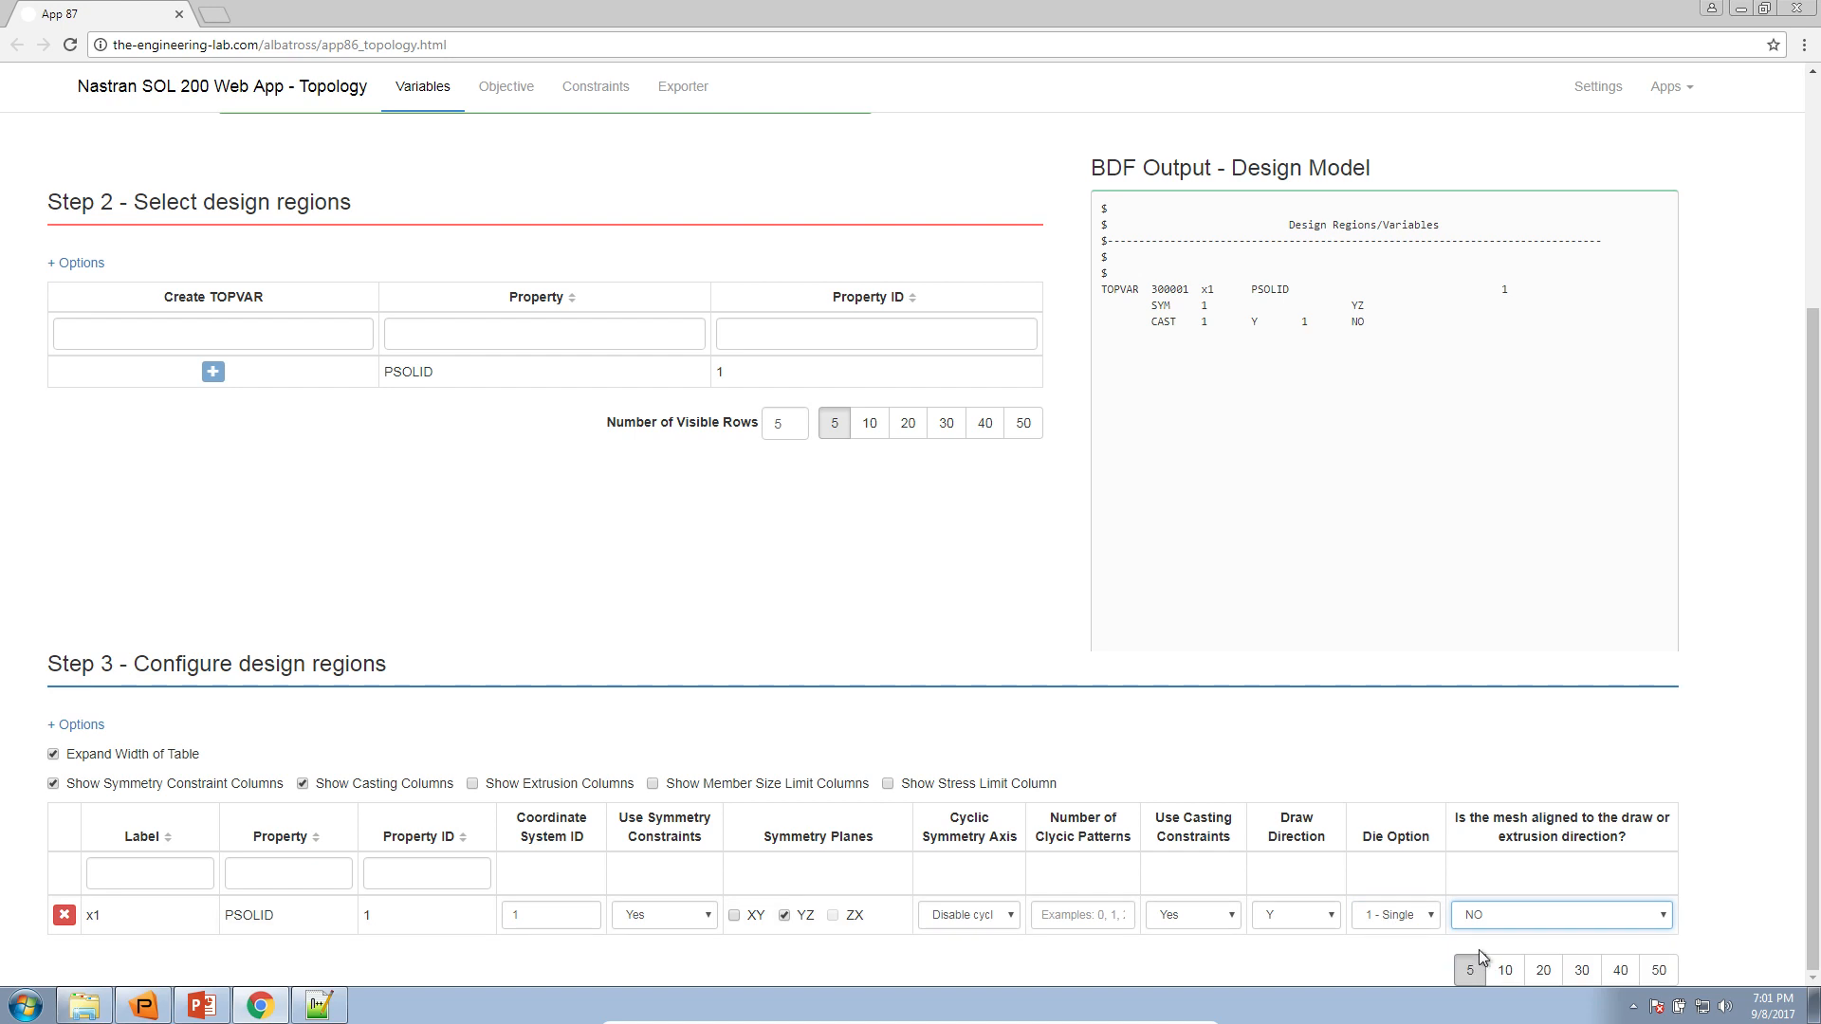
left_click_drag(1407, 328, 1103, 208)
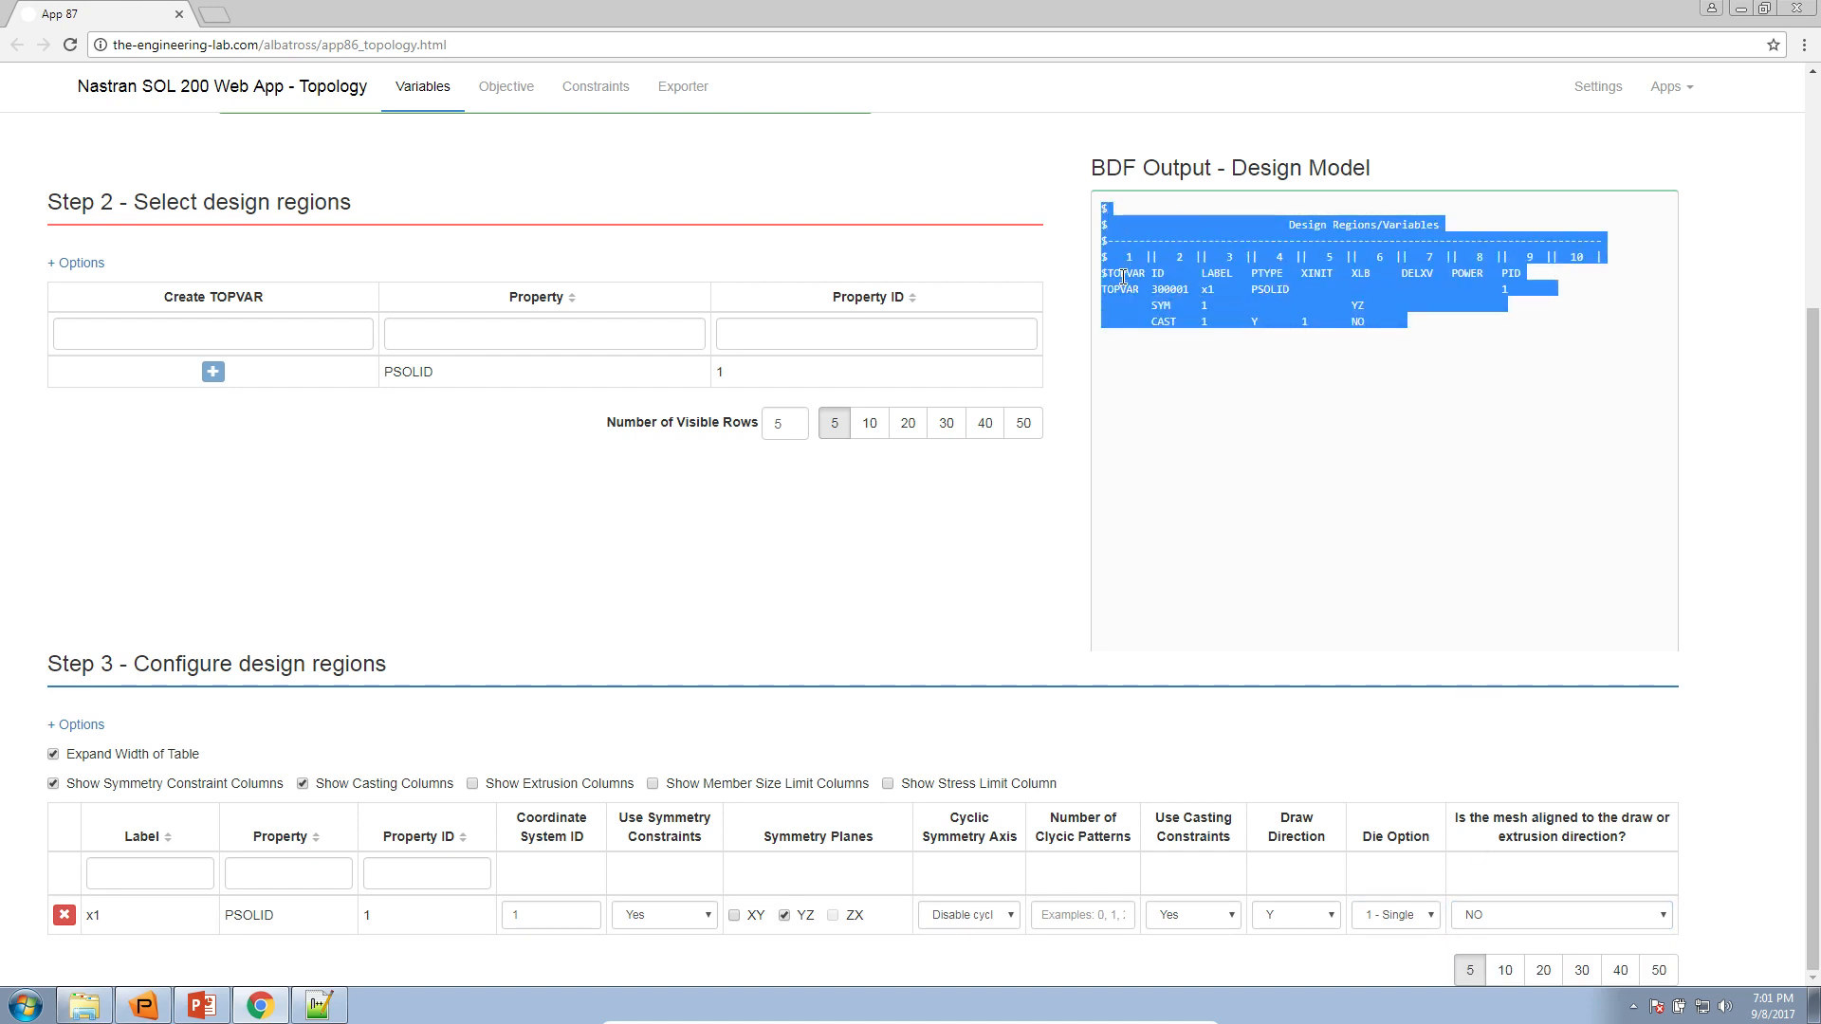
left_click(1131, 339)
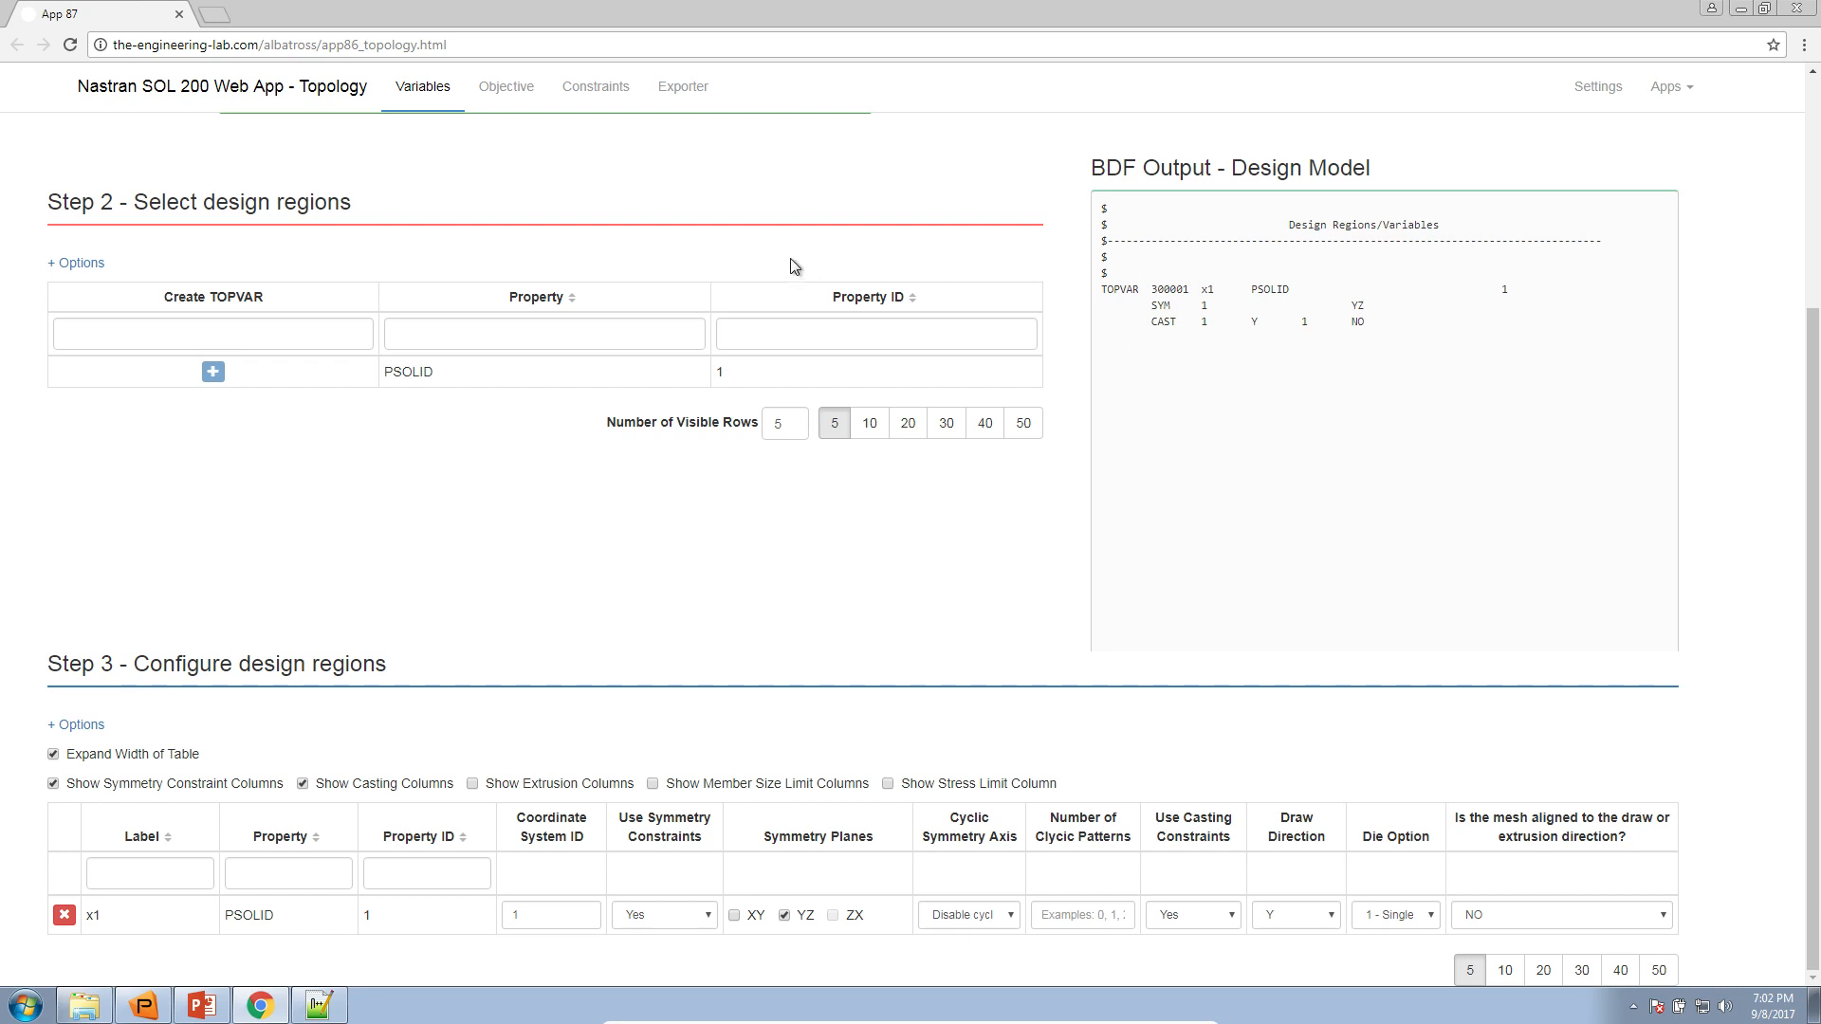
Open the objective settings and review the COMP response, keeping its goal as MIN
left_click(525, 100)
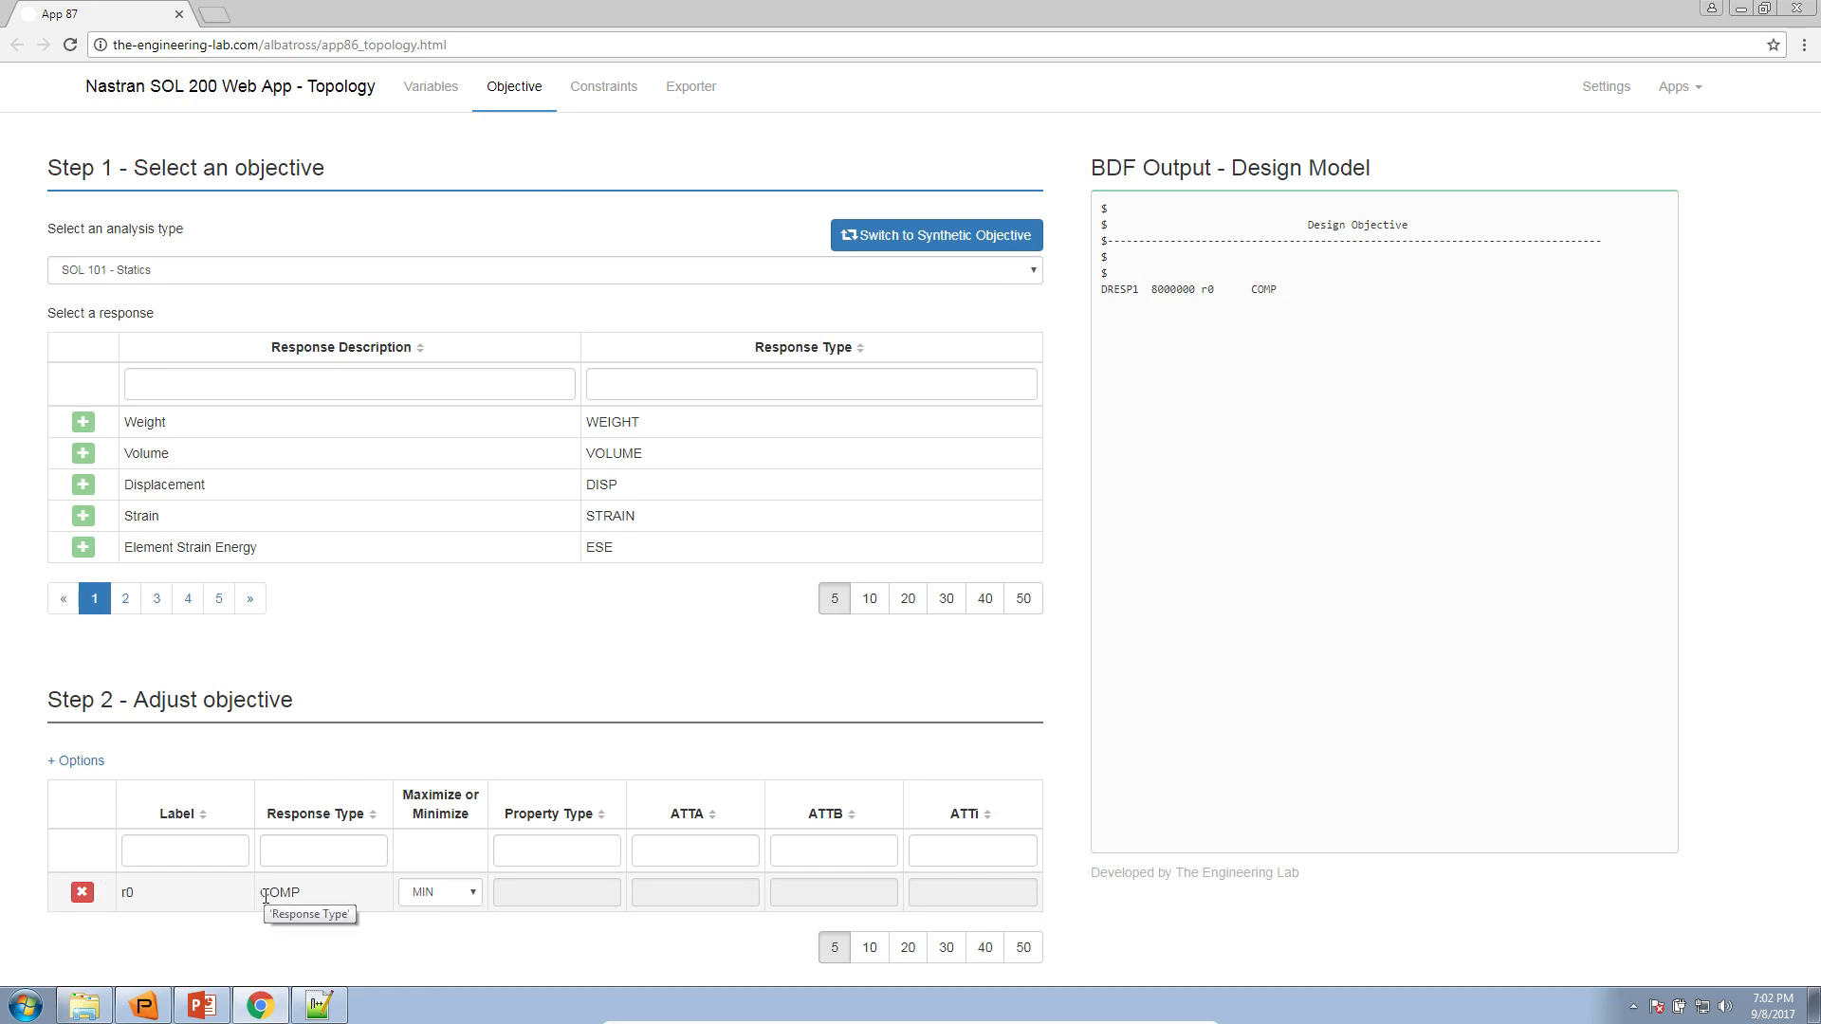
left_click_drag(262, 892, 300, 893)
left_click(402, 898)
left_click(446, 929)
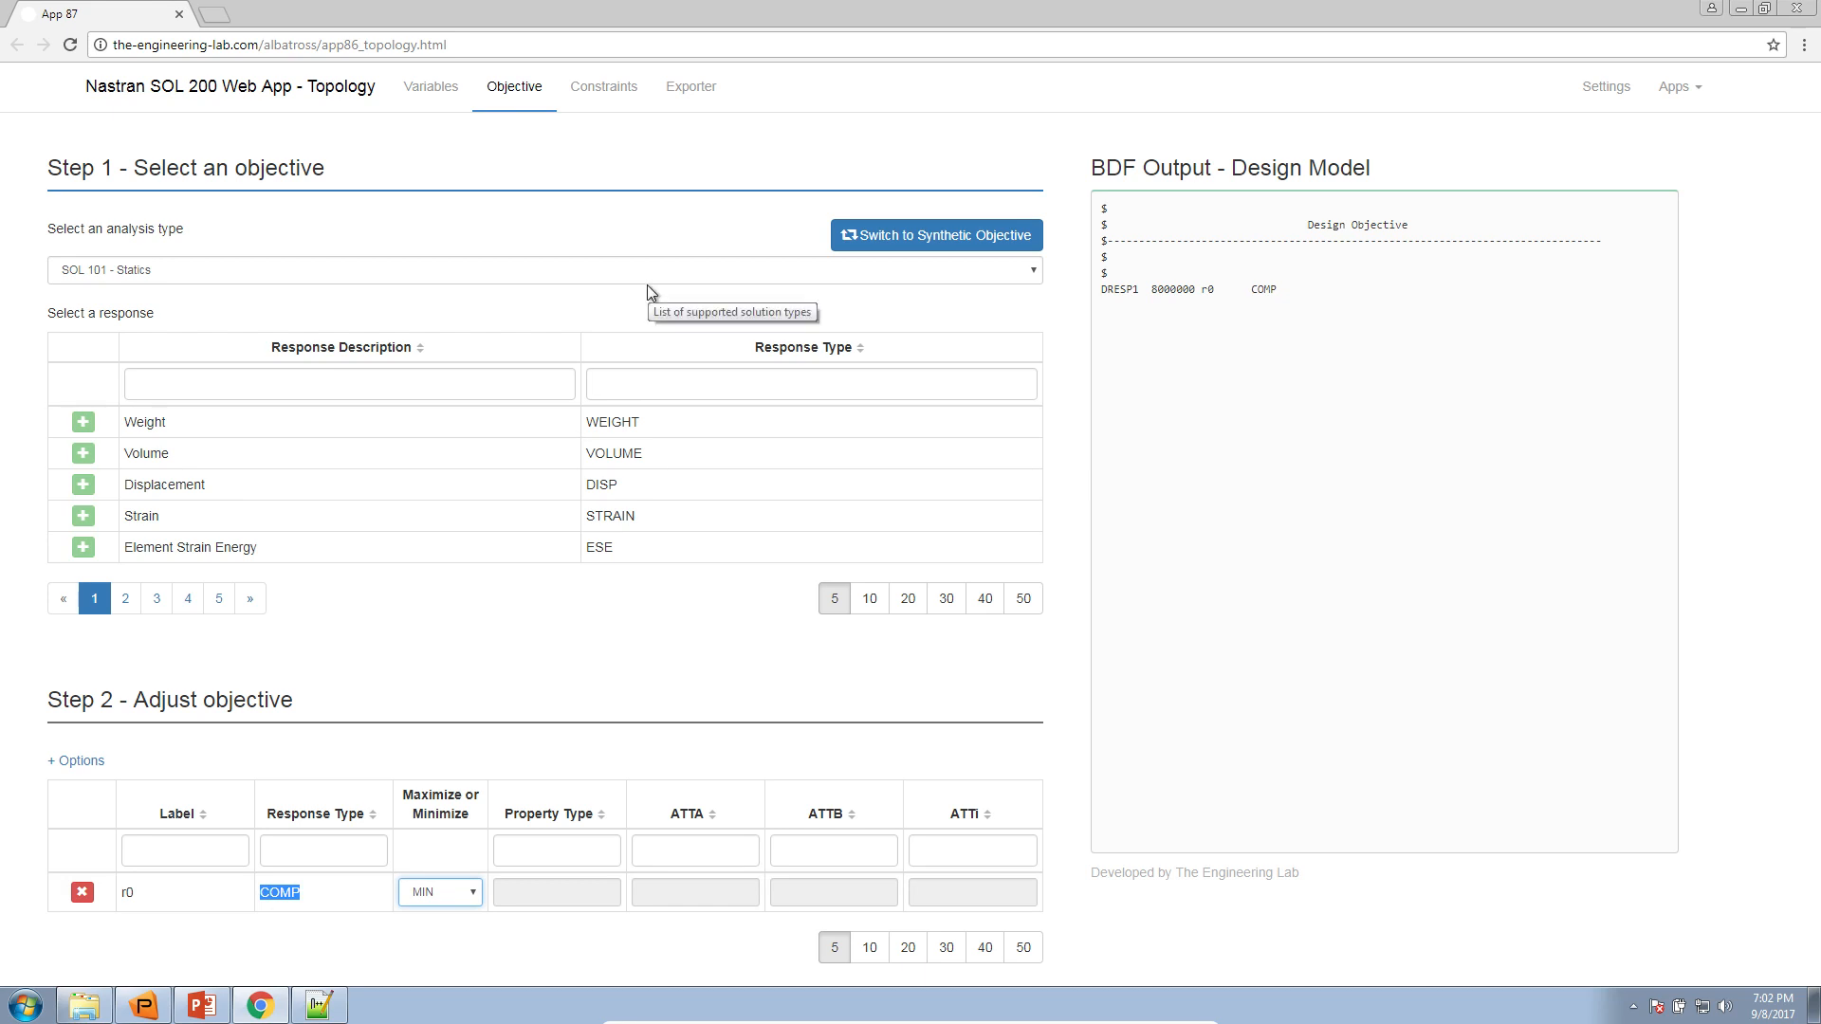
left_click(603, 211)
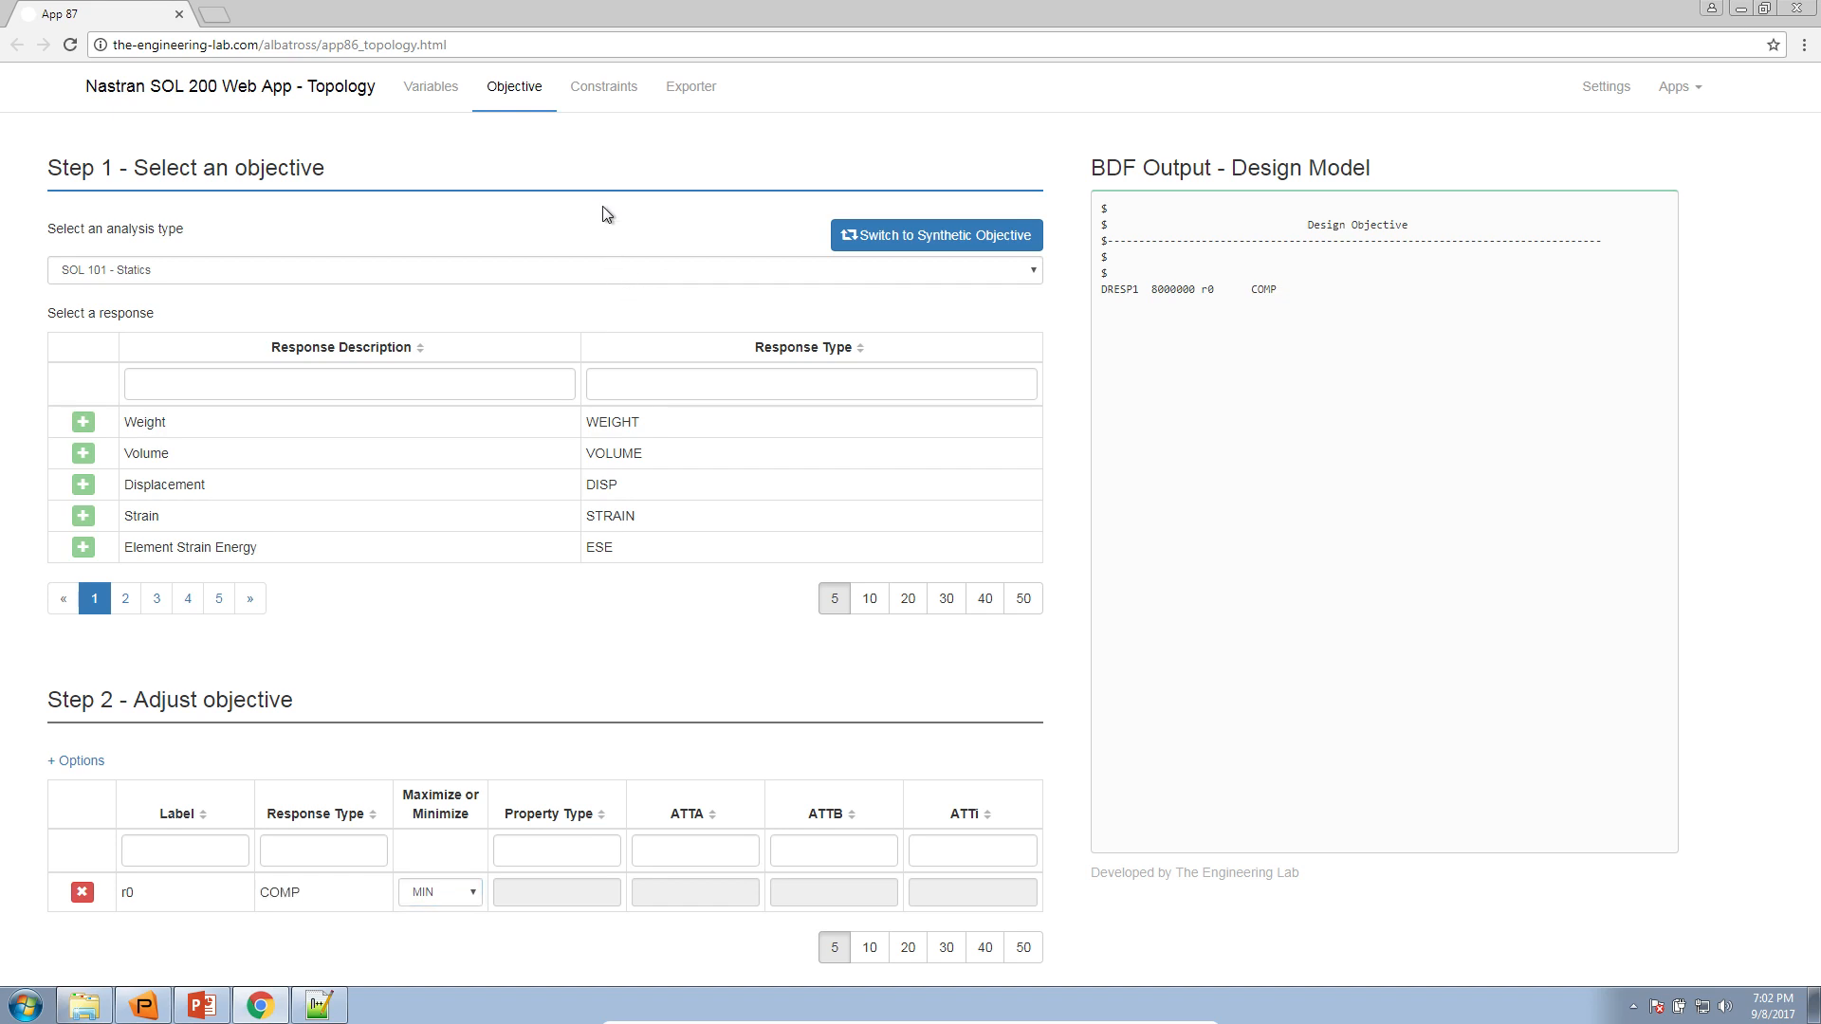
In the constraints settings, set the upper allowed limit of the FRMASS constraint r1 to .3, with the page enlarged
left_click(614, 106)
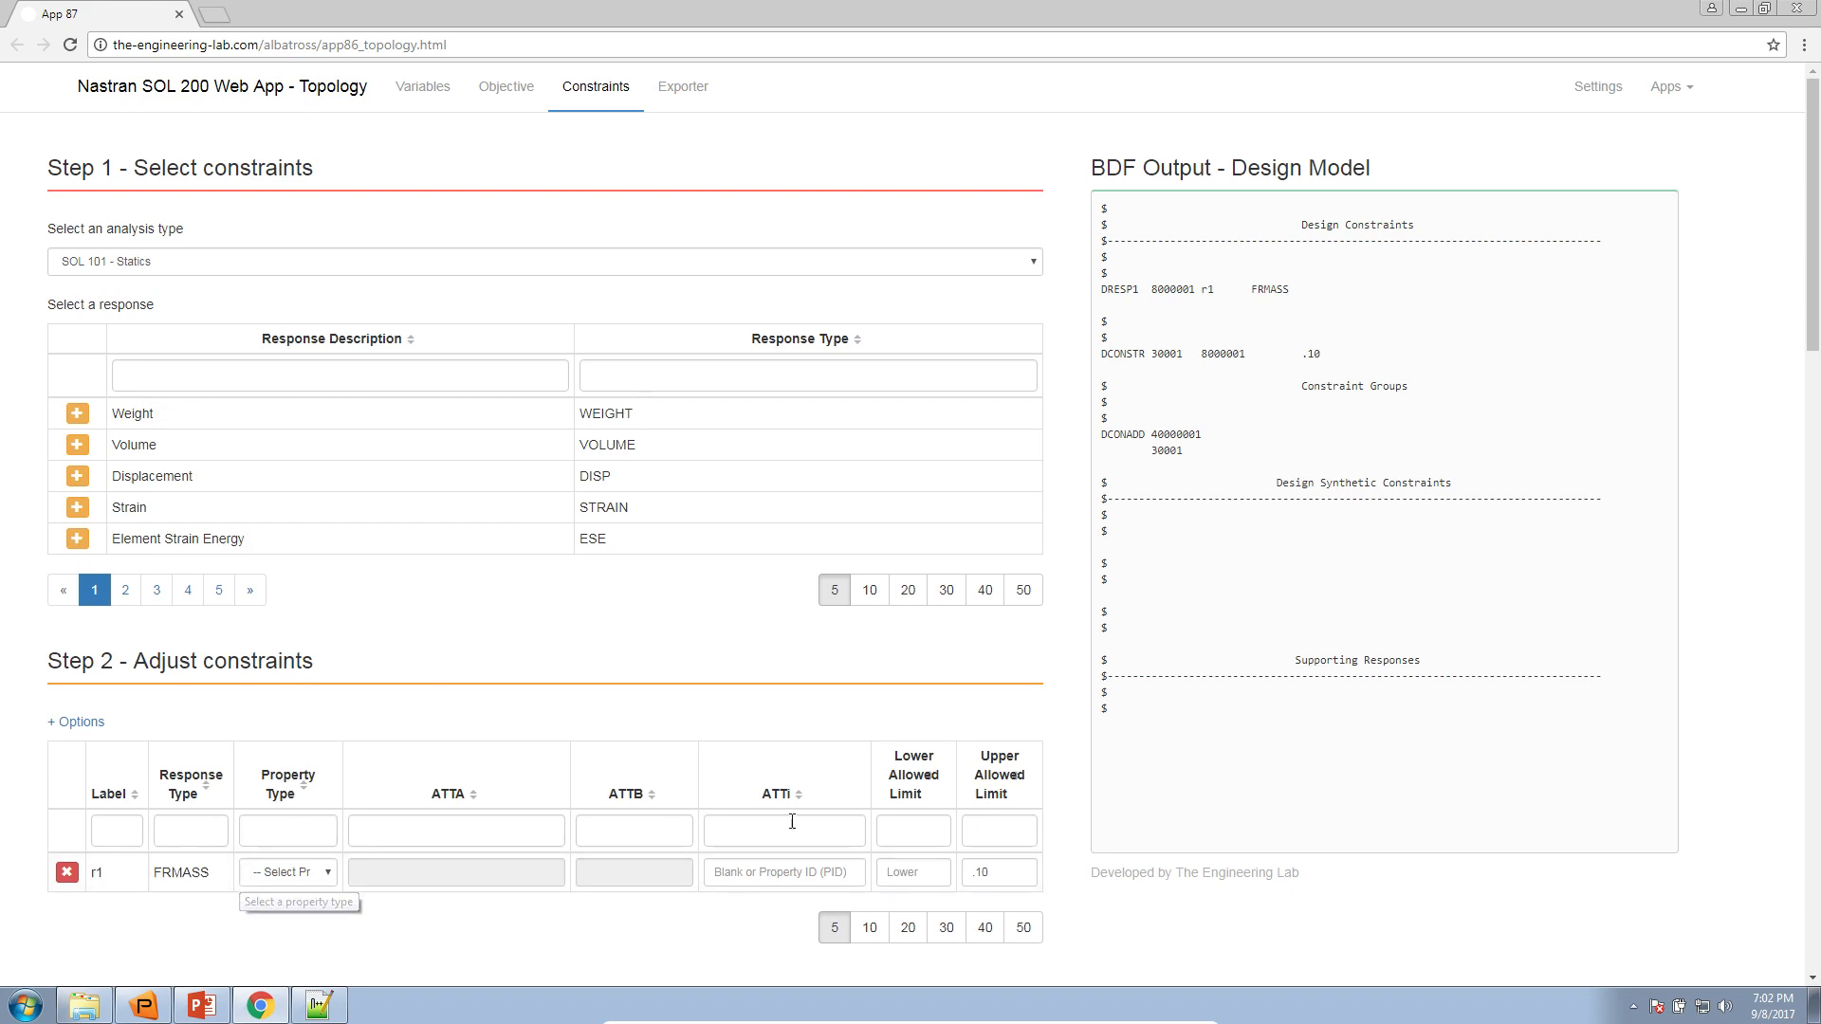
left_click_drag(978, 873, 992, 874)
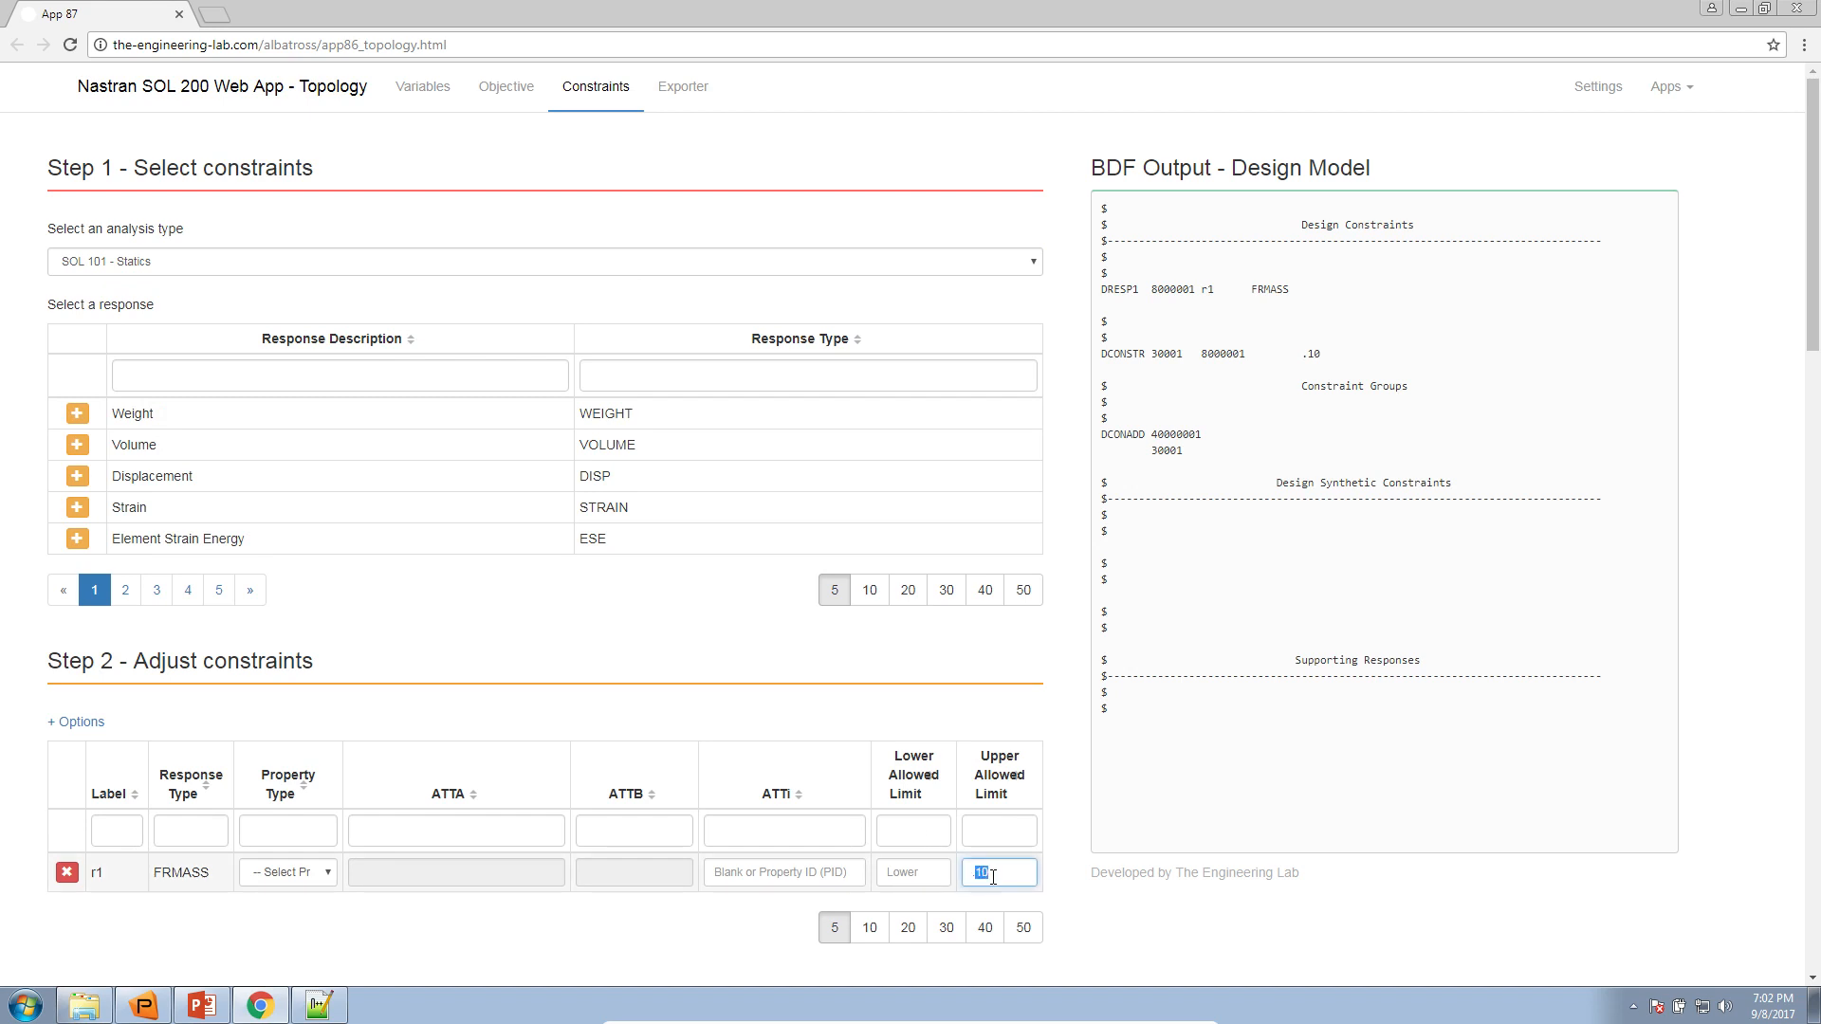
left_click(1095, 882)
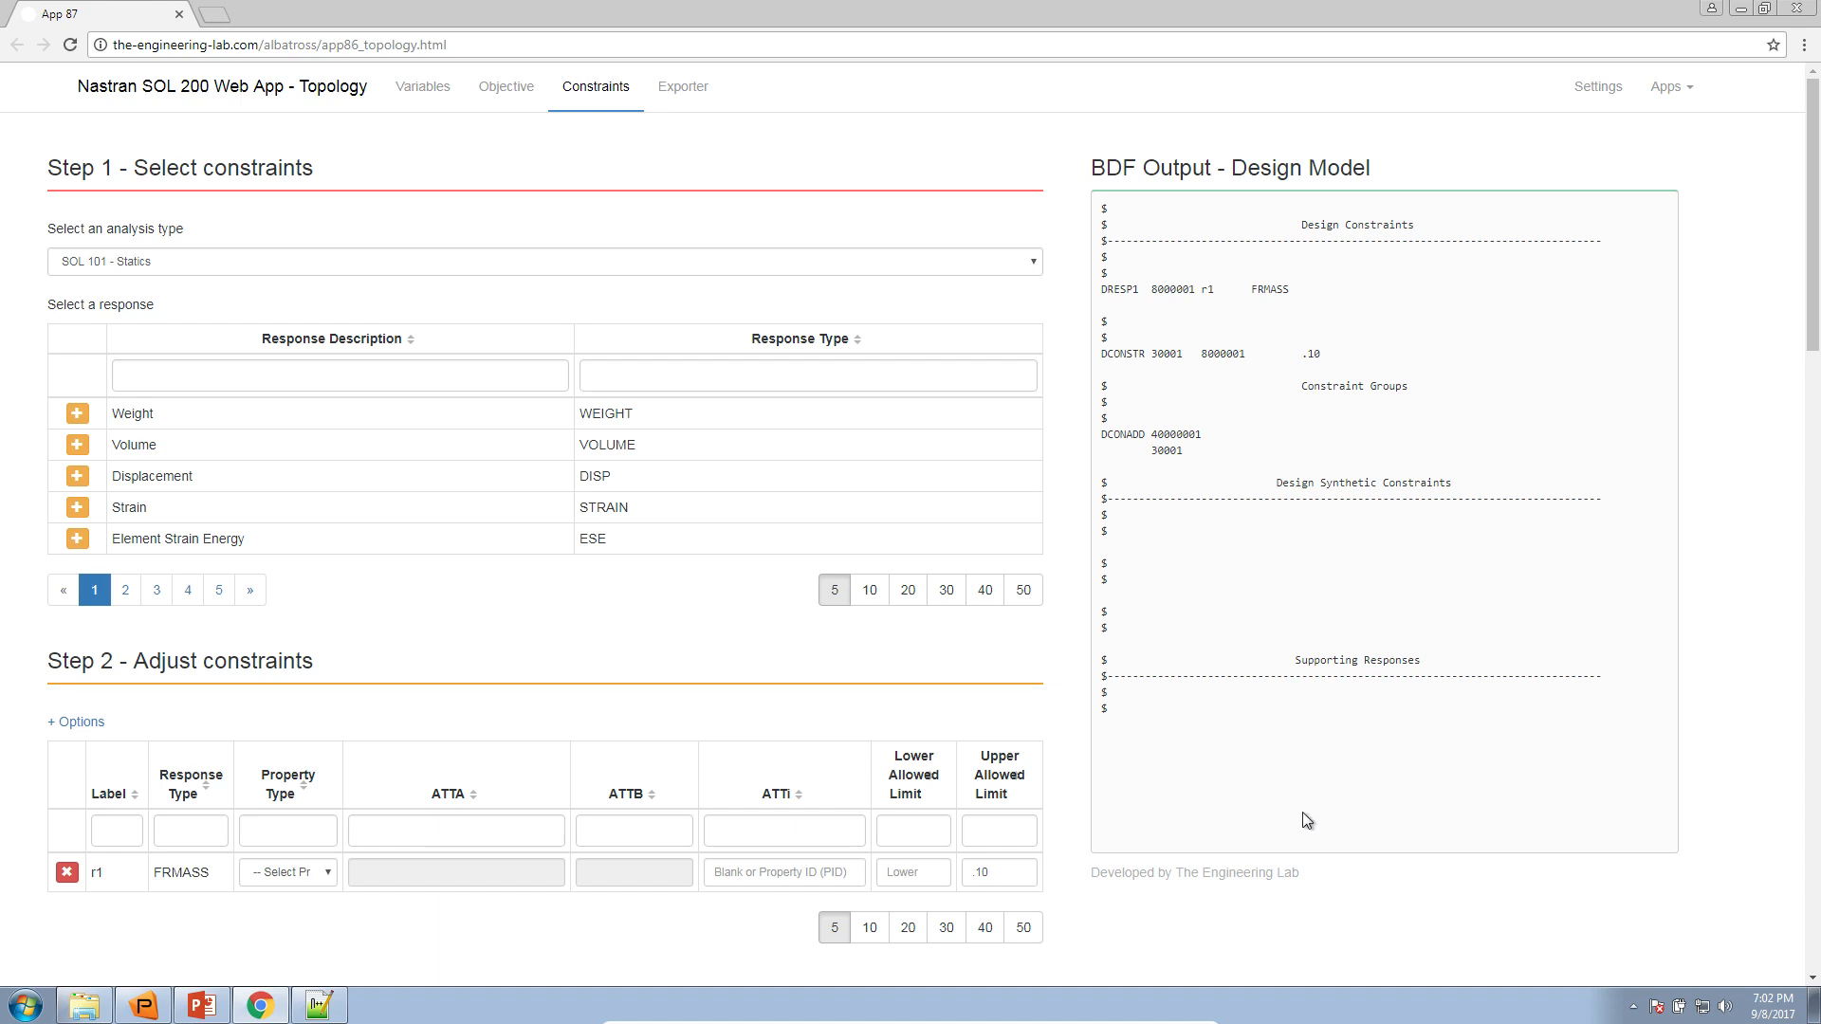
scroll(1085, 851, "up", 3)
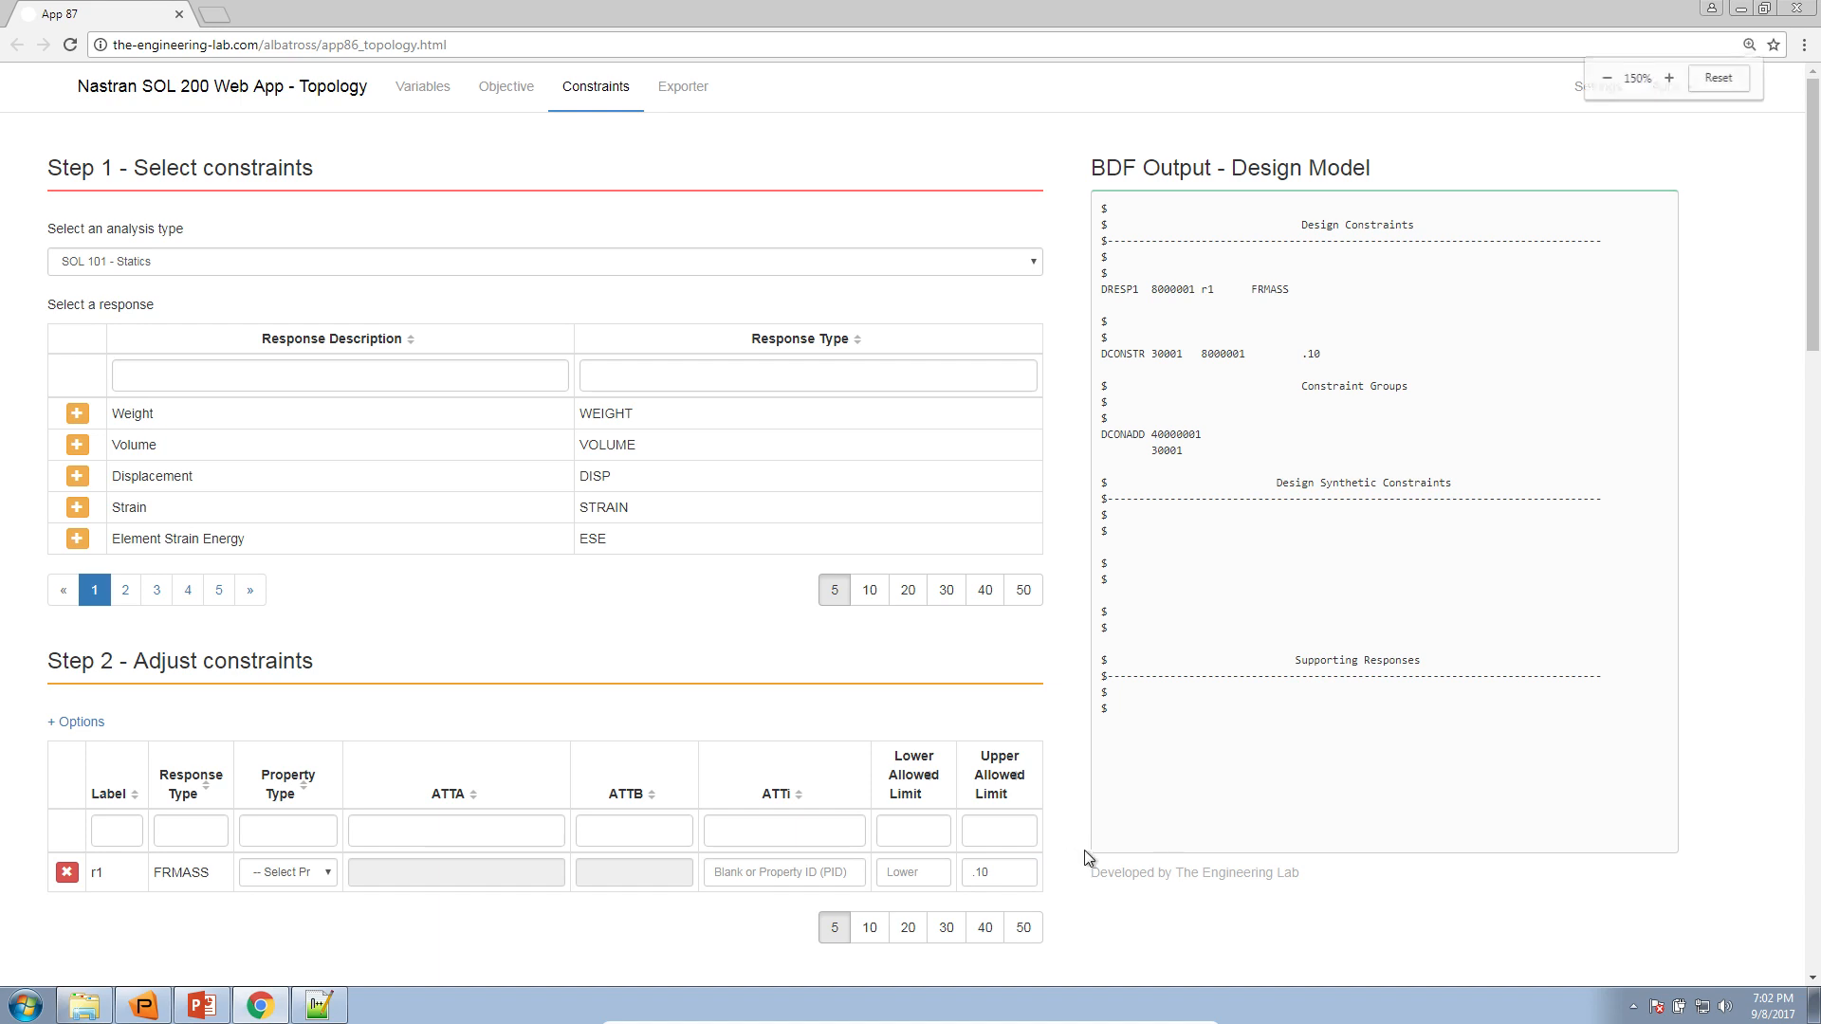
scroll(1435, 886, "down", 6)
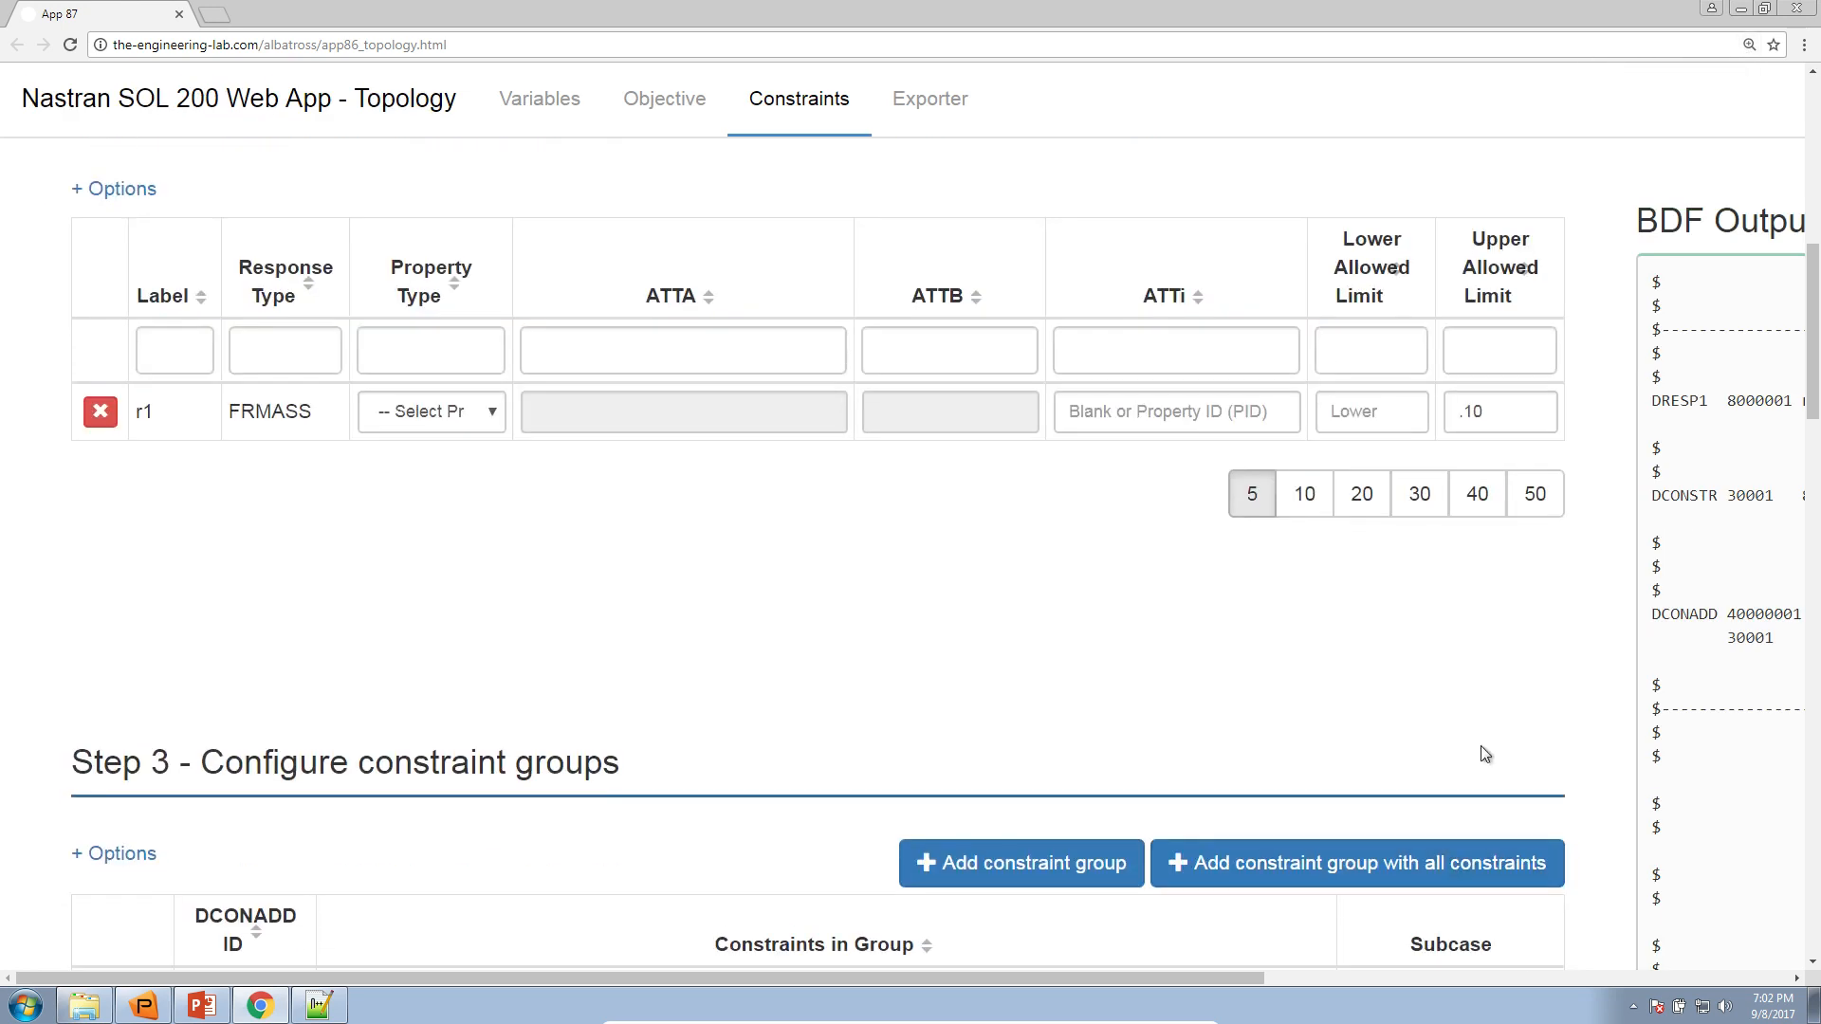
left_click(1504, 411)
type(".3")
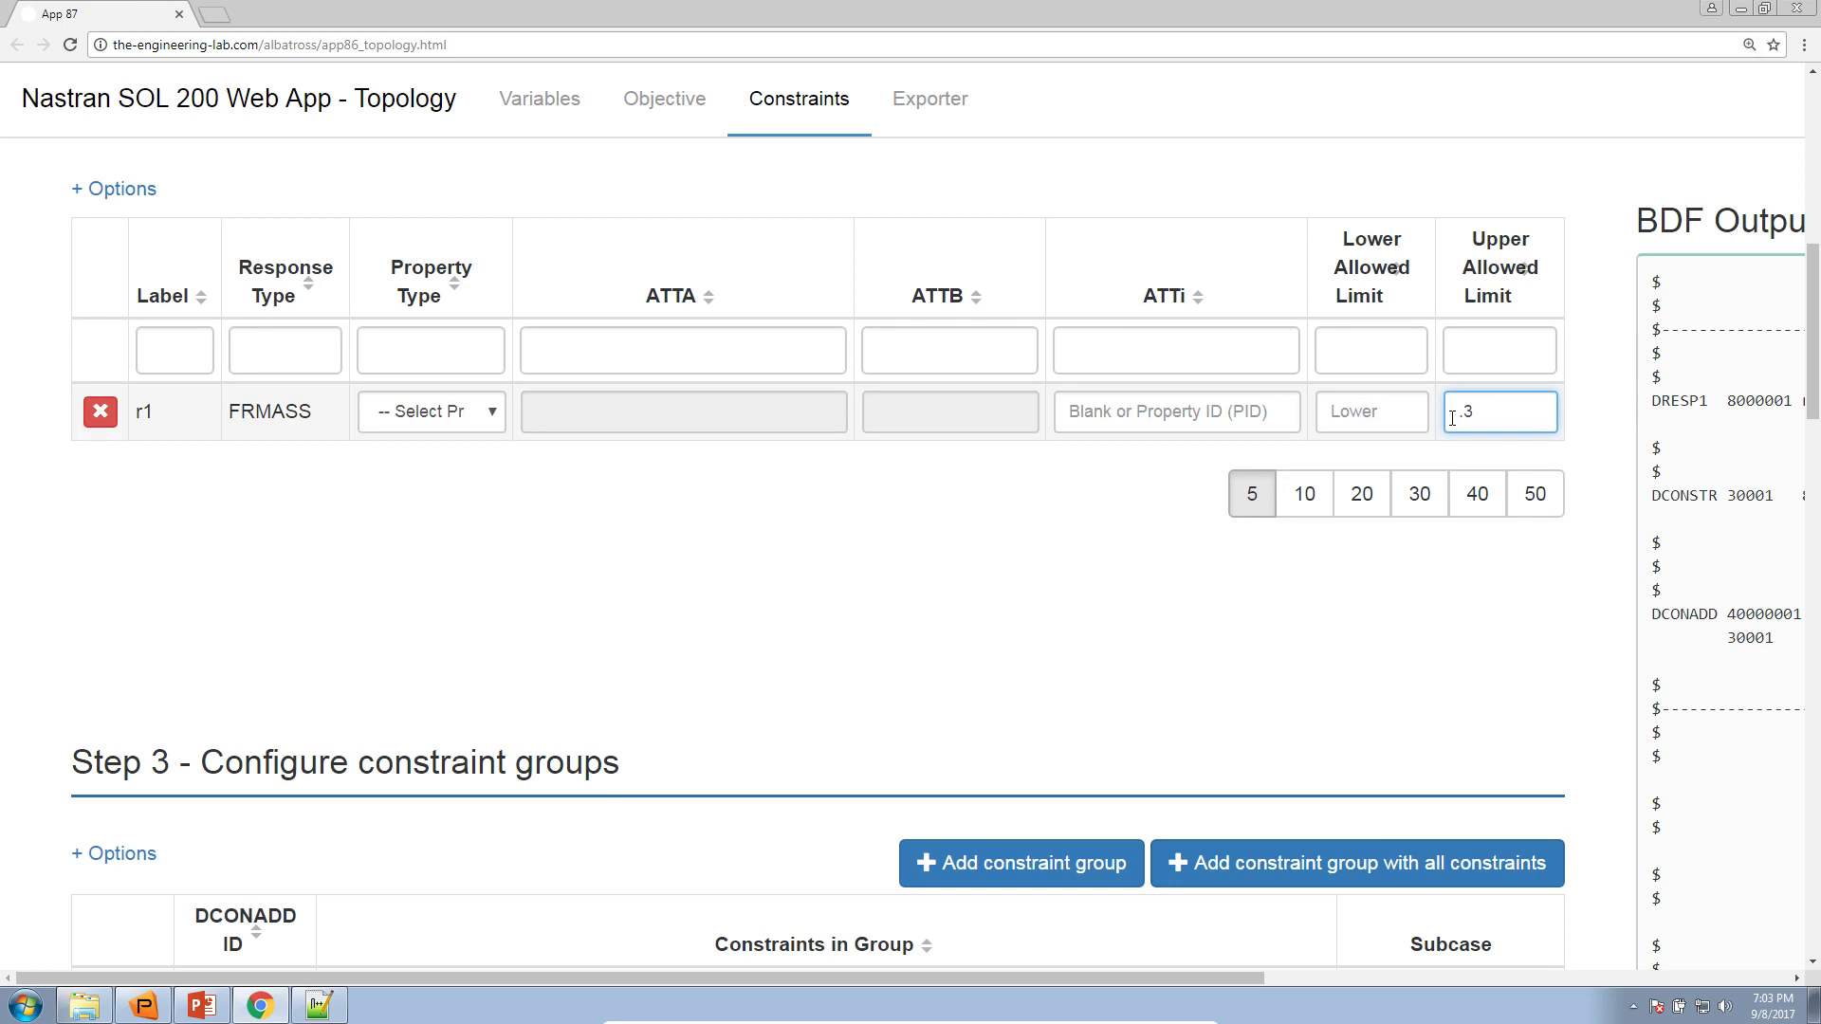
left_click_drag(1453, 414, 1475, 417)
left_click(1467, 417)
left_click(1455, 418)
double_click(1457, 418)
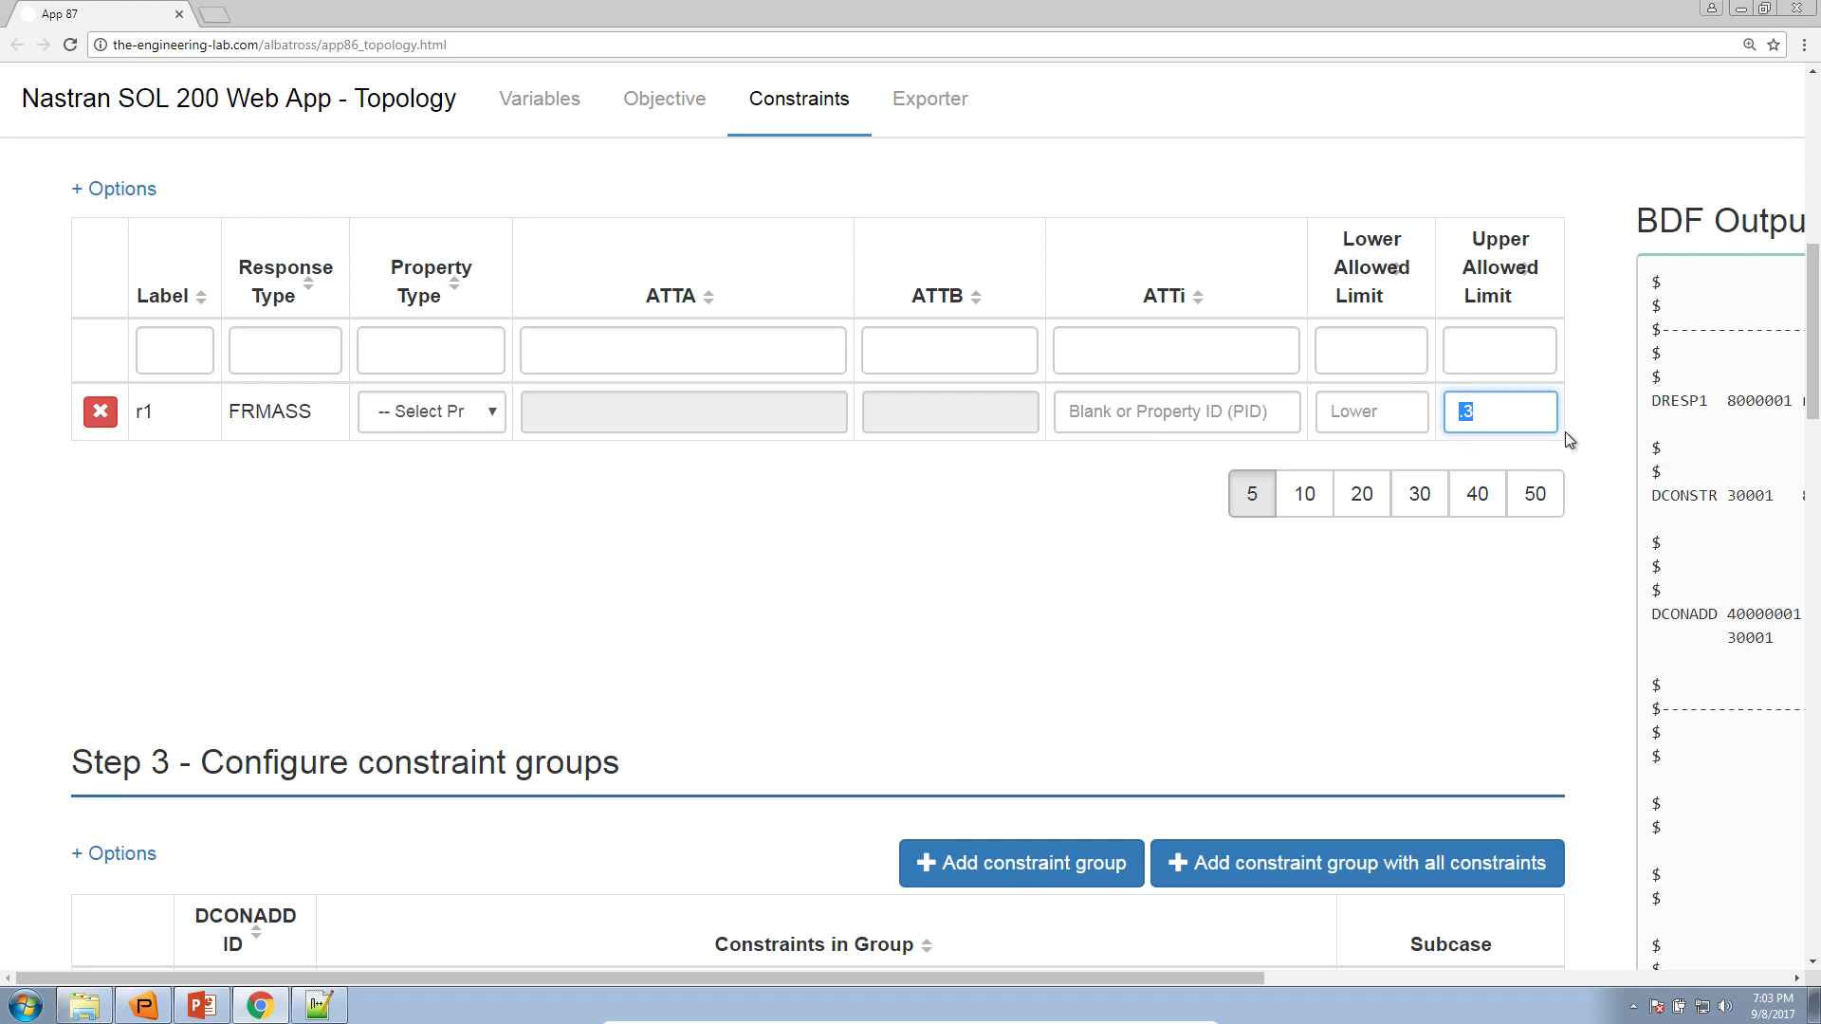
Restore the page's normal zoom and set the maximum number of design cycles, DESMAX, to 100 in the optimization settings
left_click(1749, 45)
left_click(1718, 78)
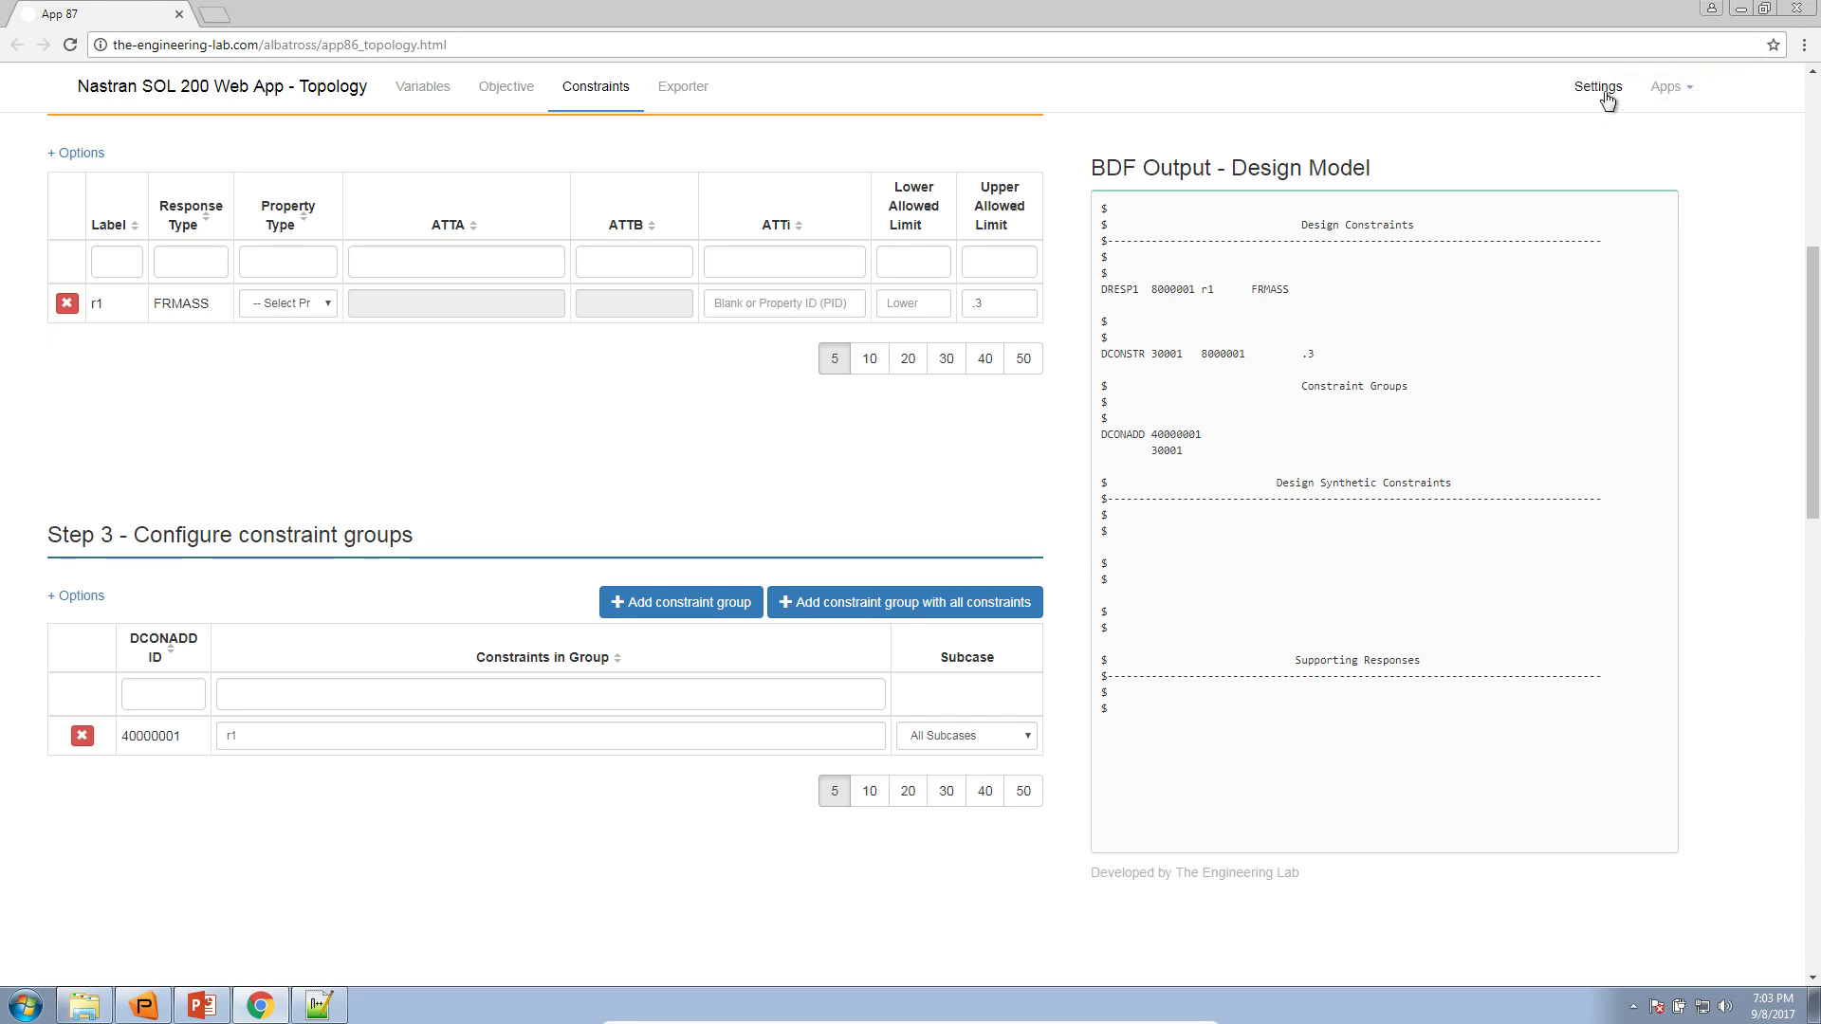
left_click(1607, 97)
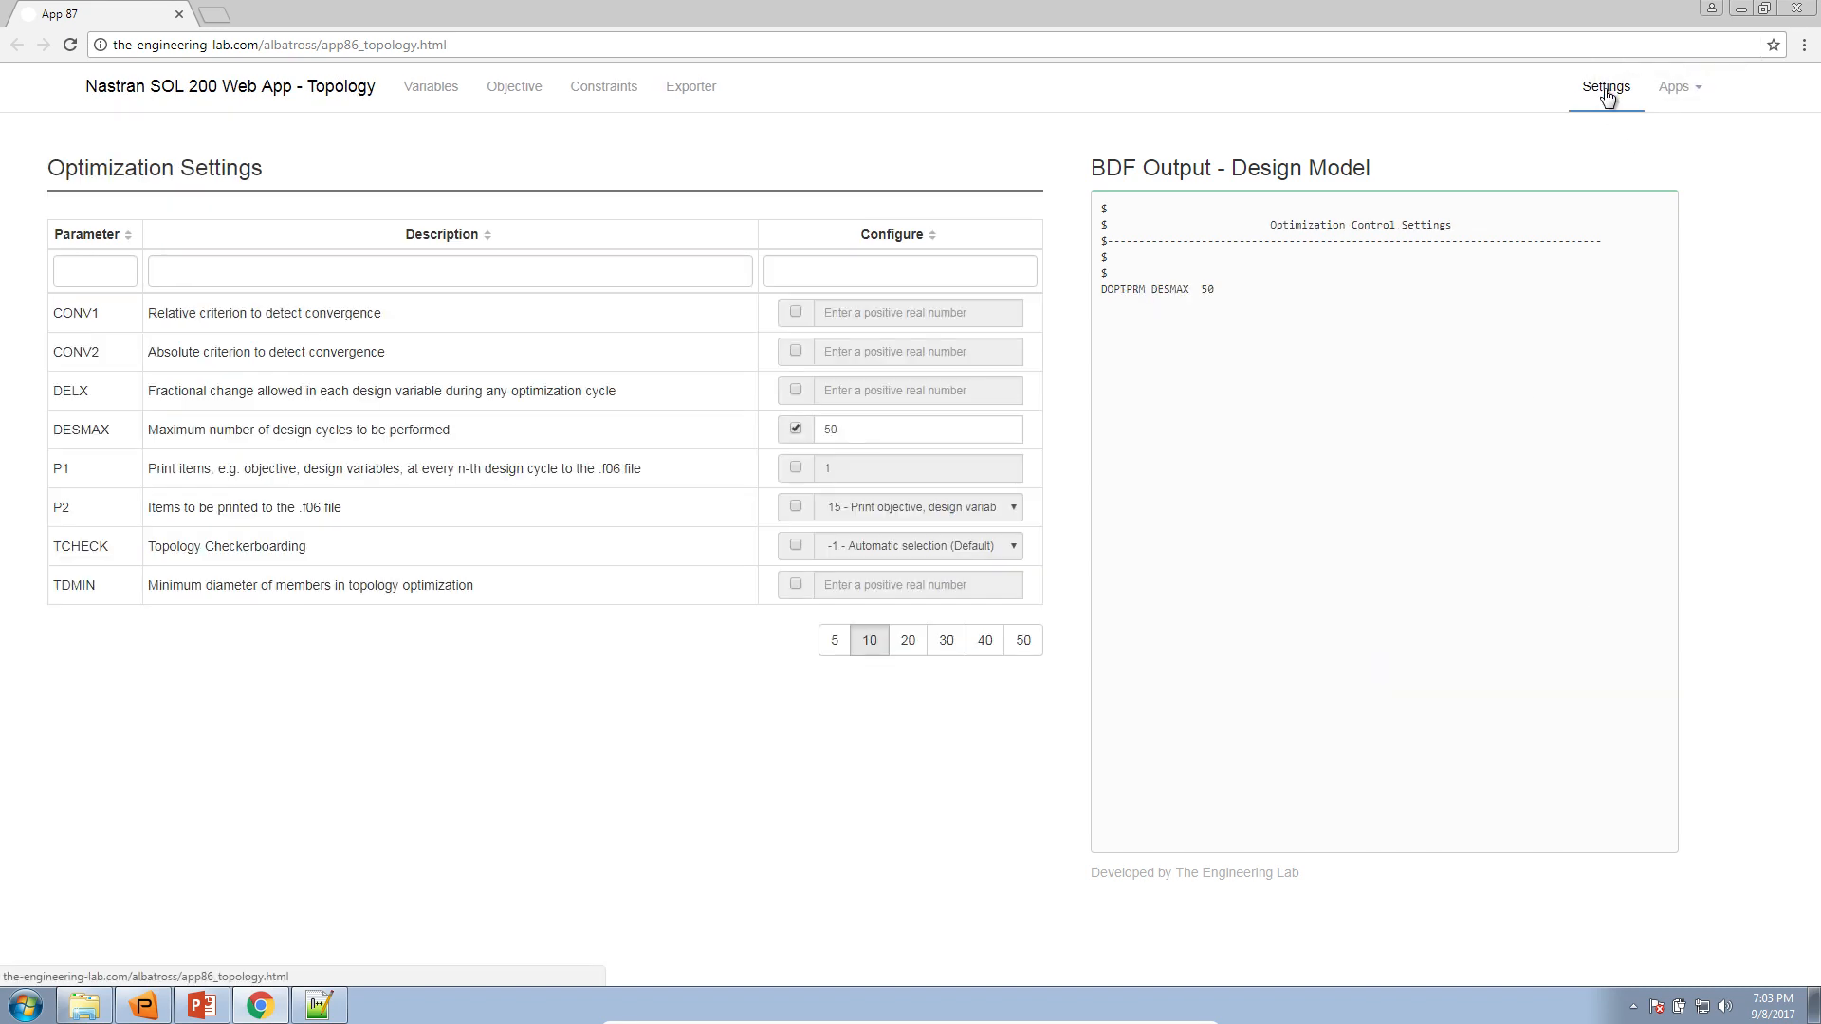
left_click_drag(860, 424, 820, 424)
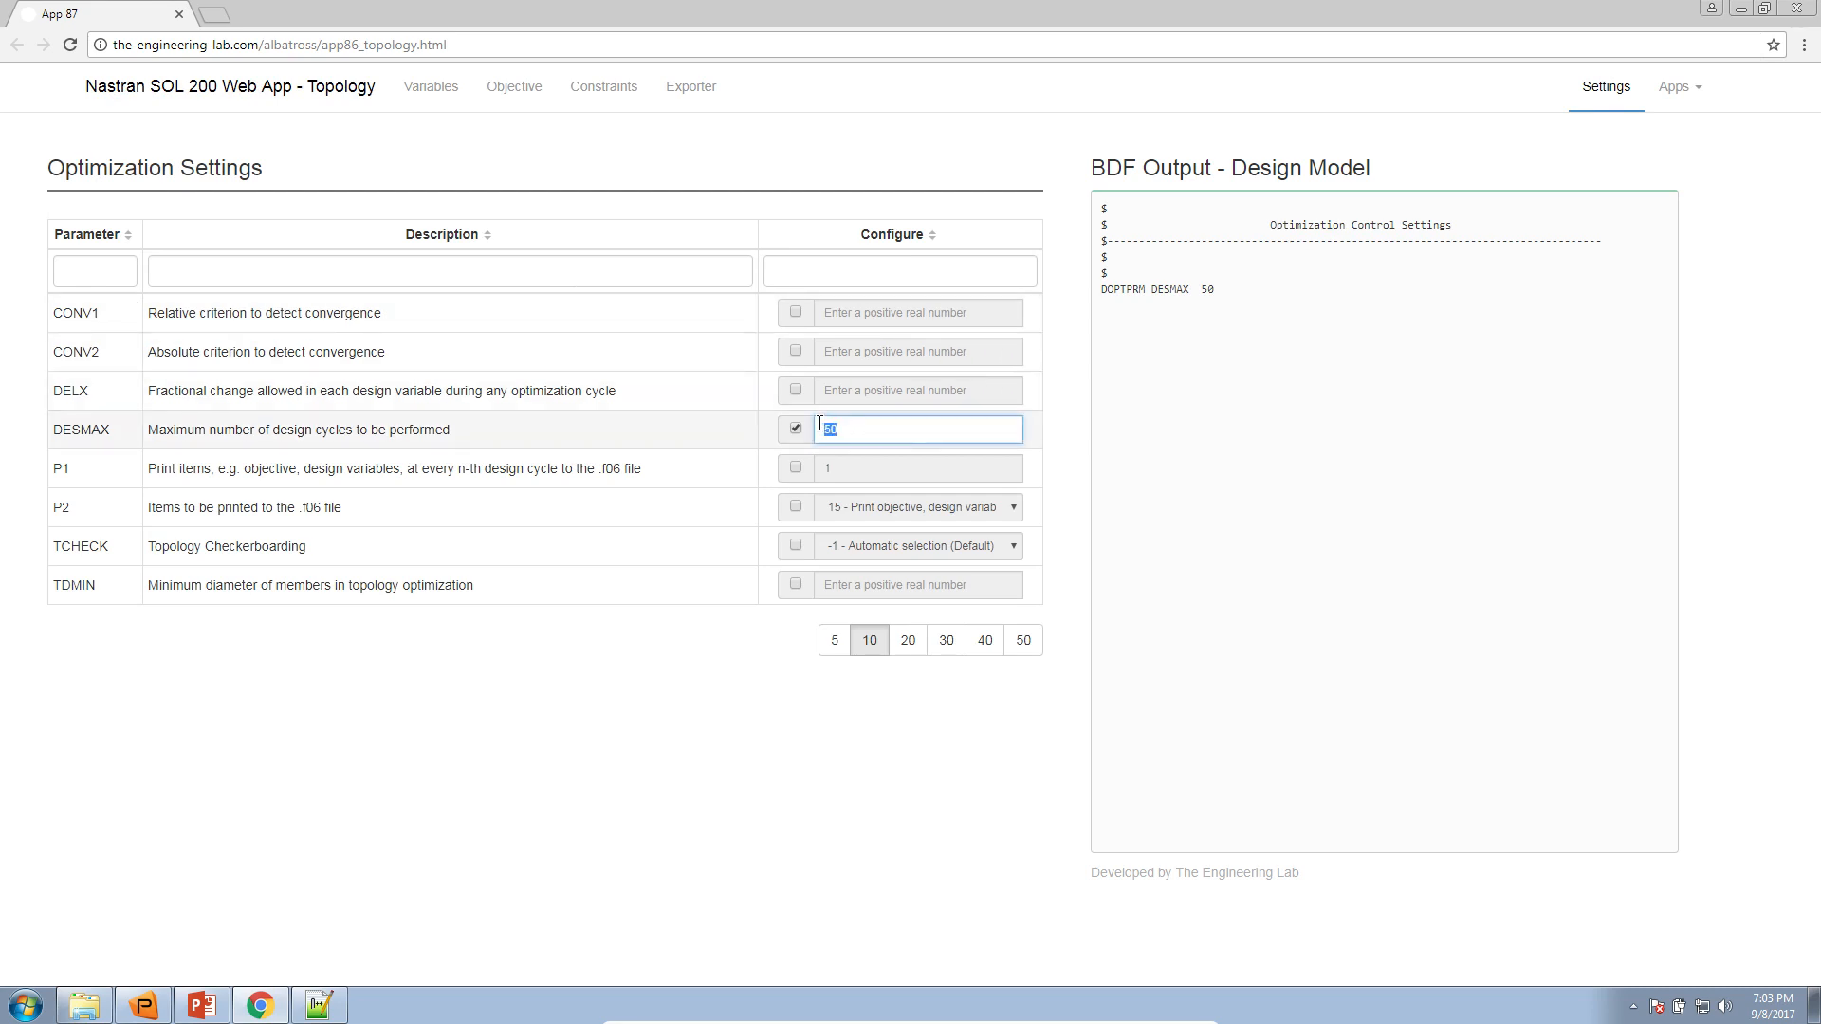
left_click_drag(57, 429, 469, 431)
left_click(468, 431)
left_click_drag(863, 425, 770, 434)
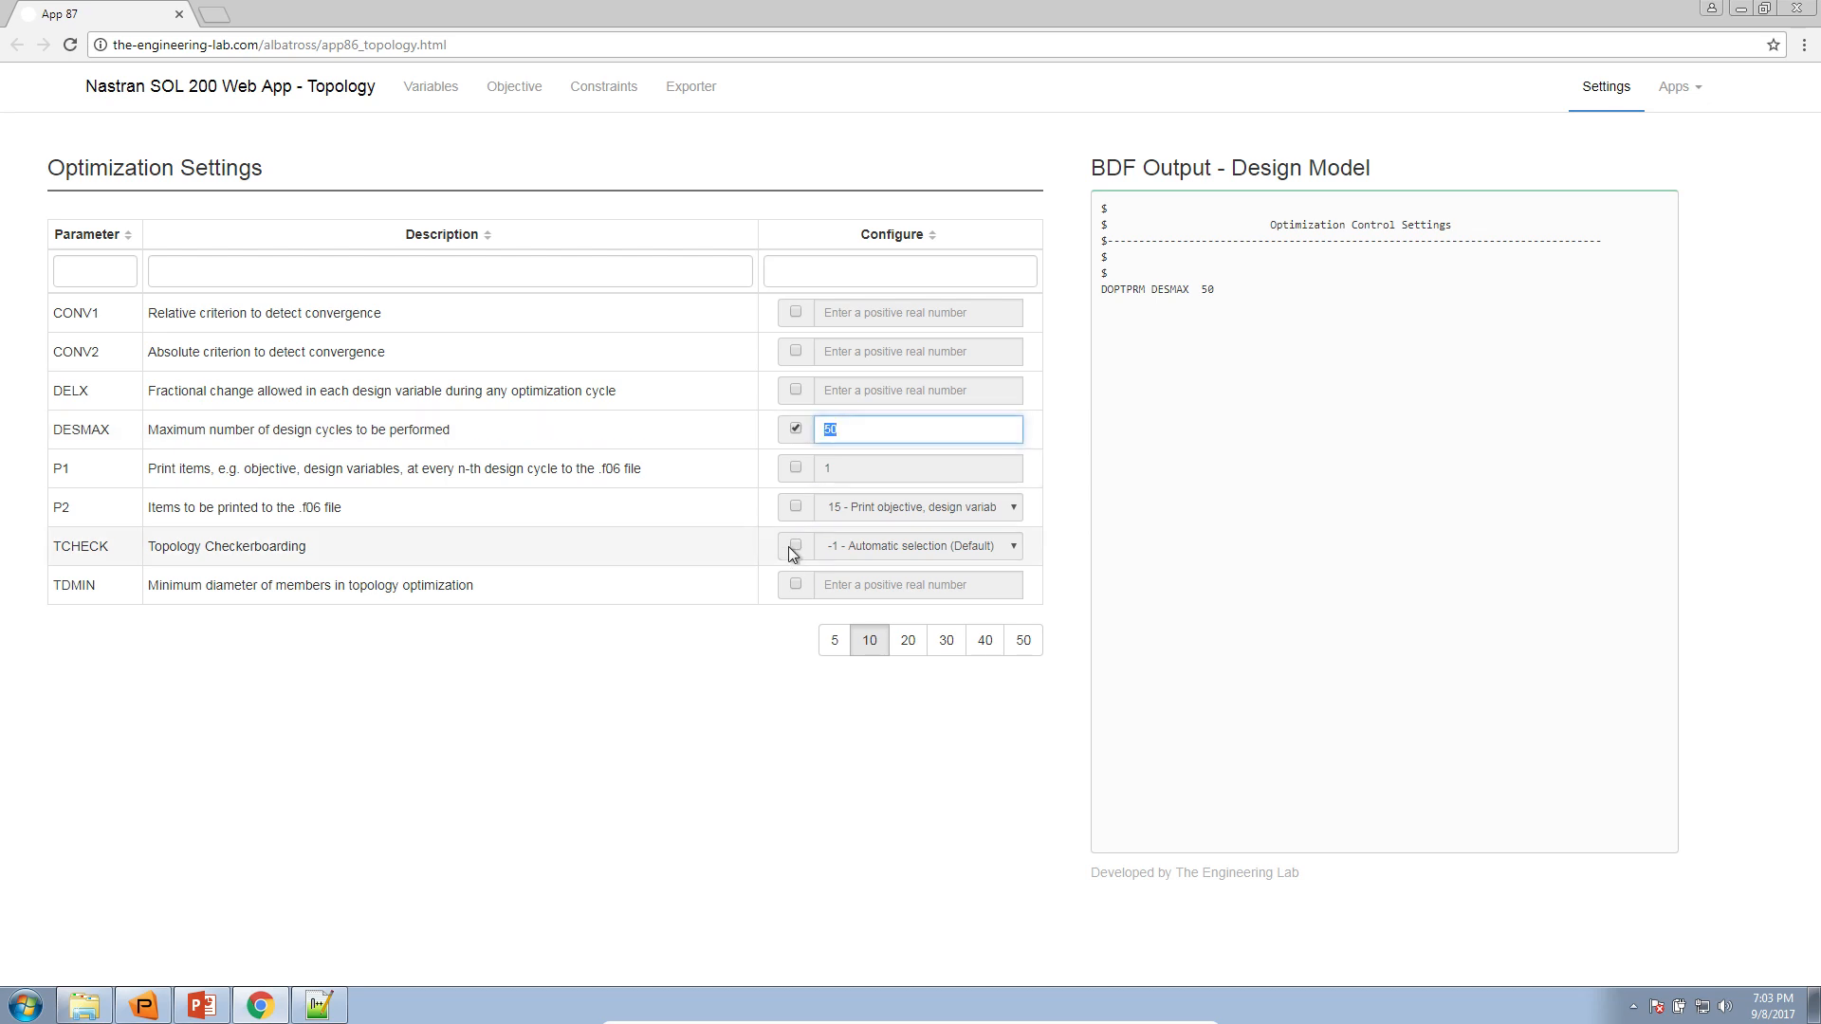
type("100")
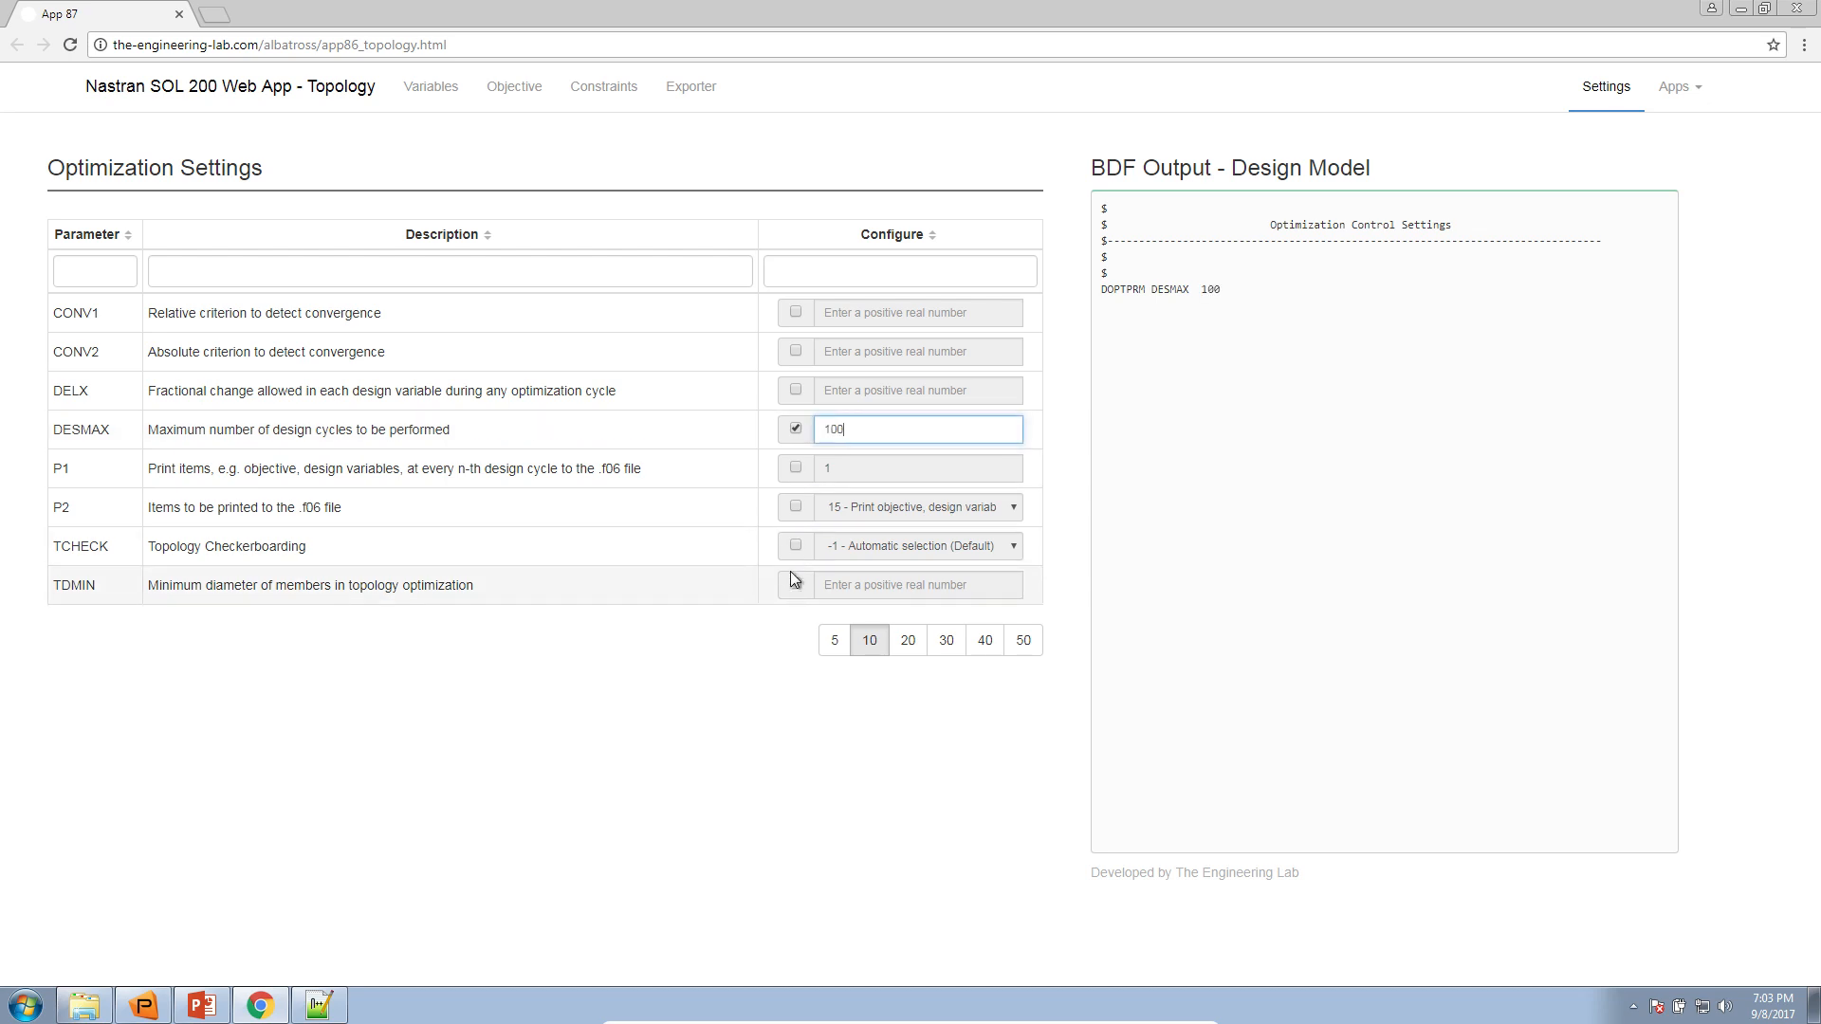
Open the Exporter and compare the solution line of the exported model with that of topex5a.dat in Notepad++
left_click(806, 122)
left_click(707, 95)
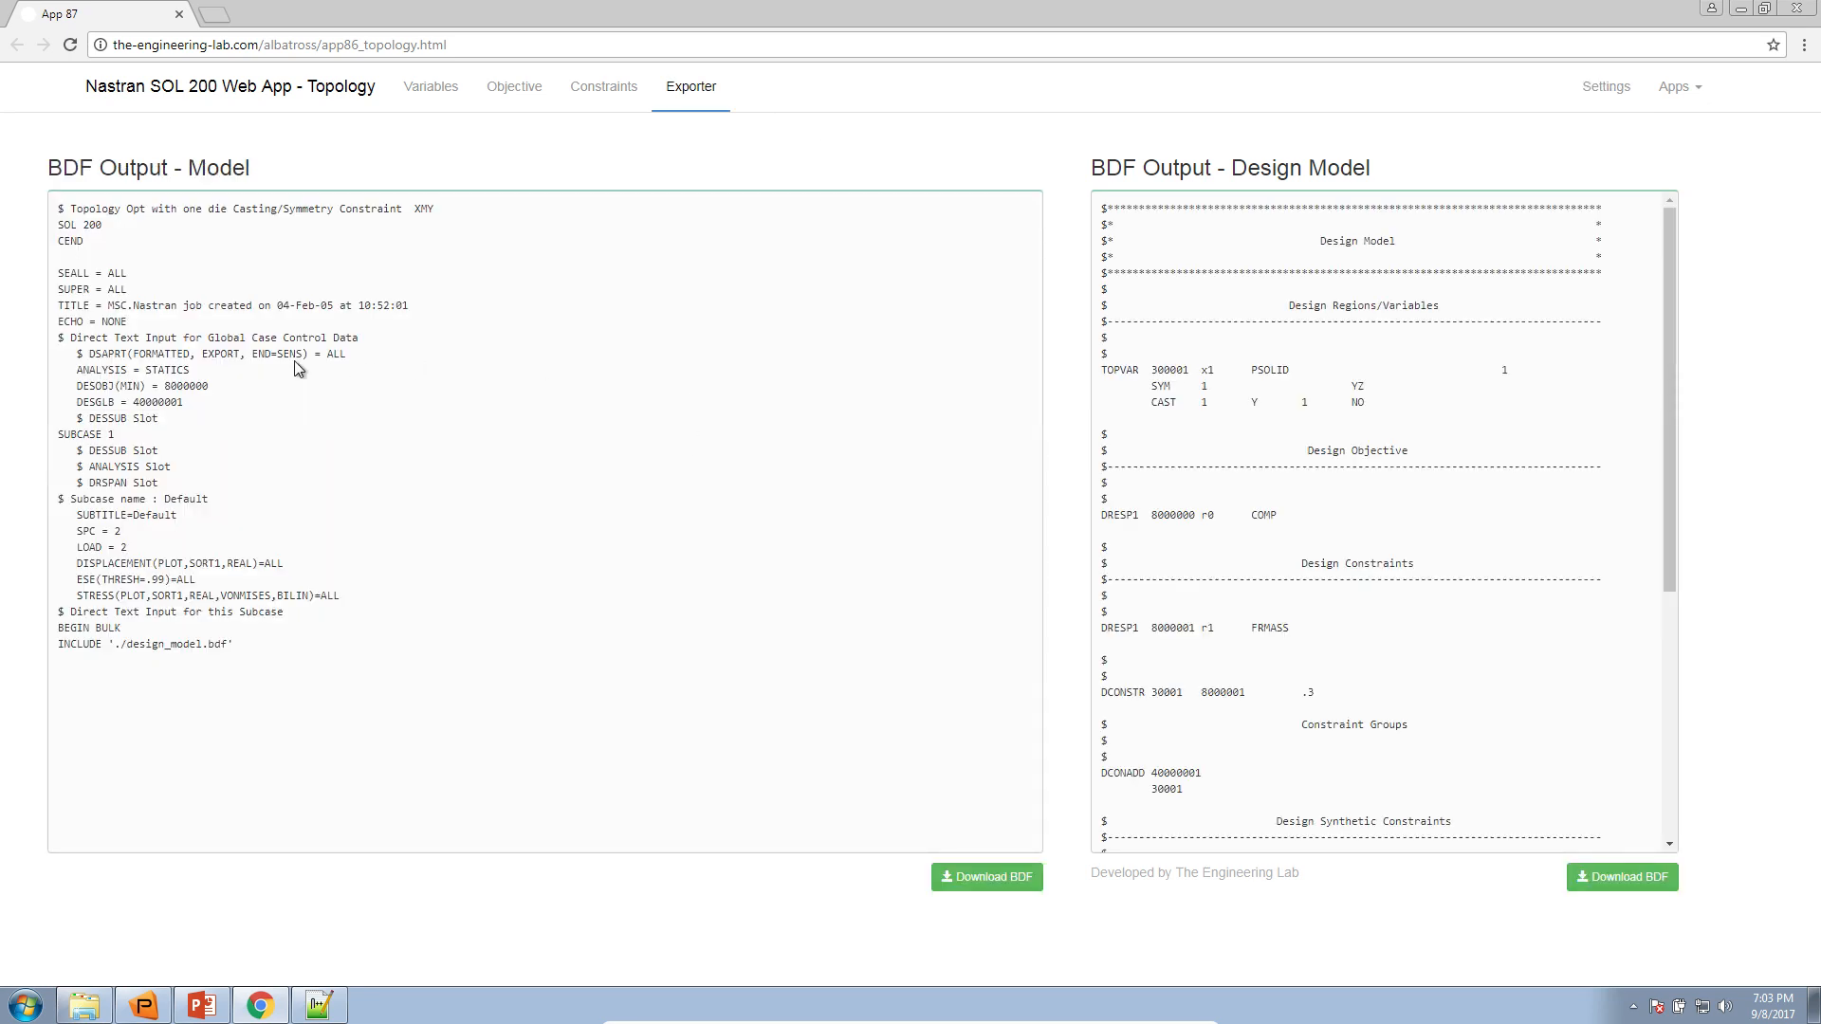
left_click(305, 1012)
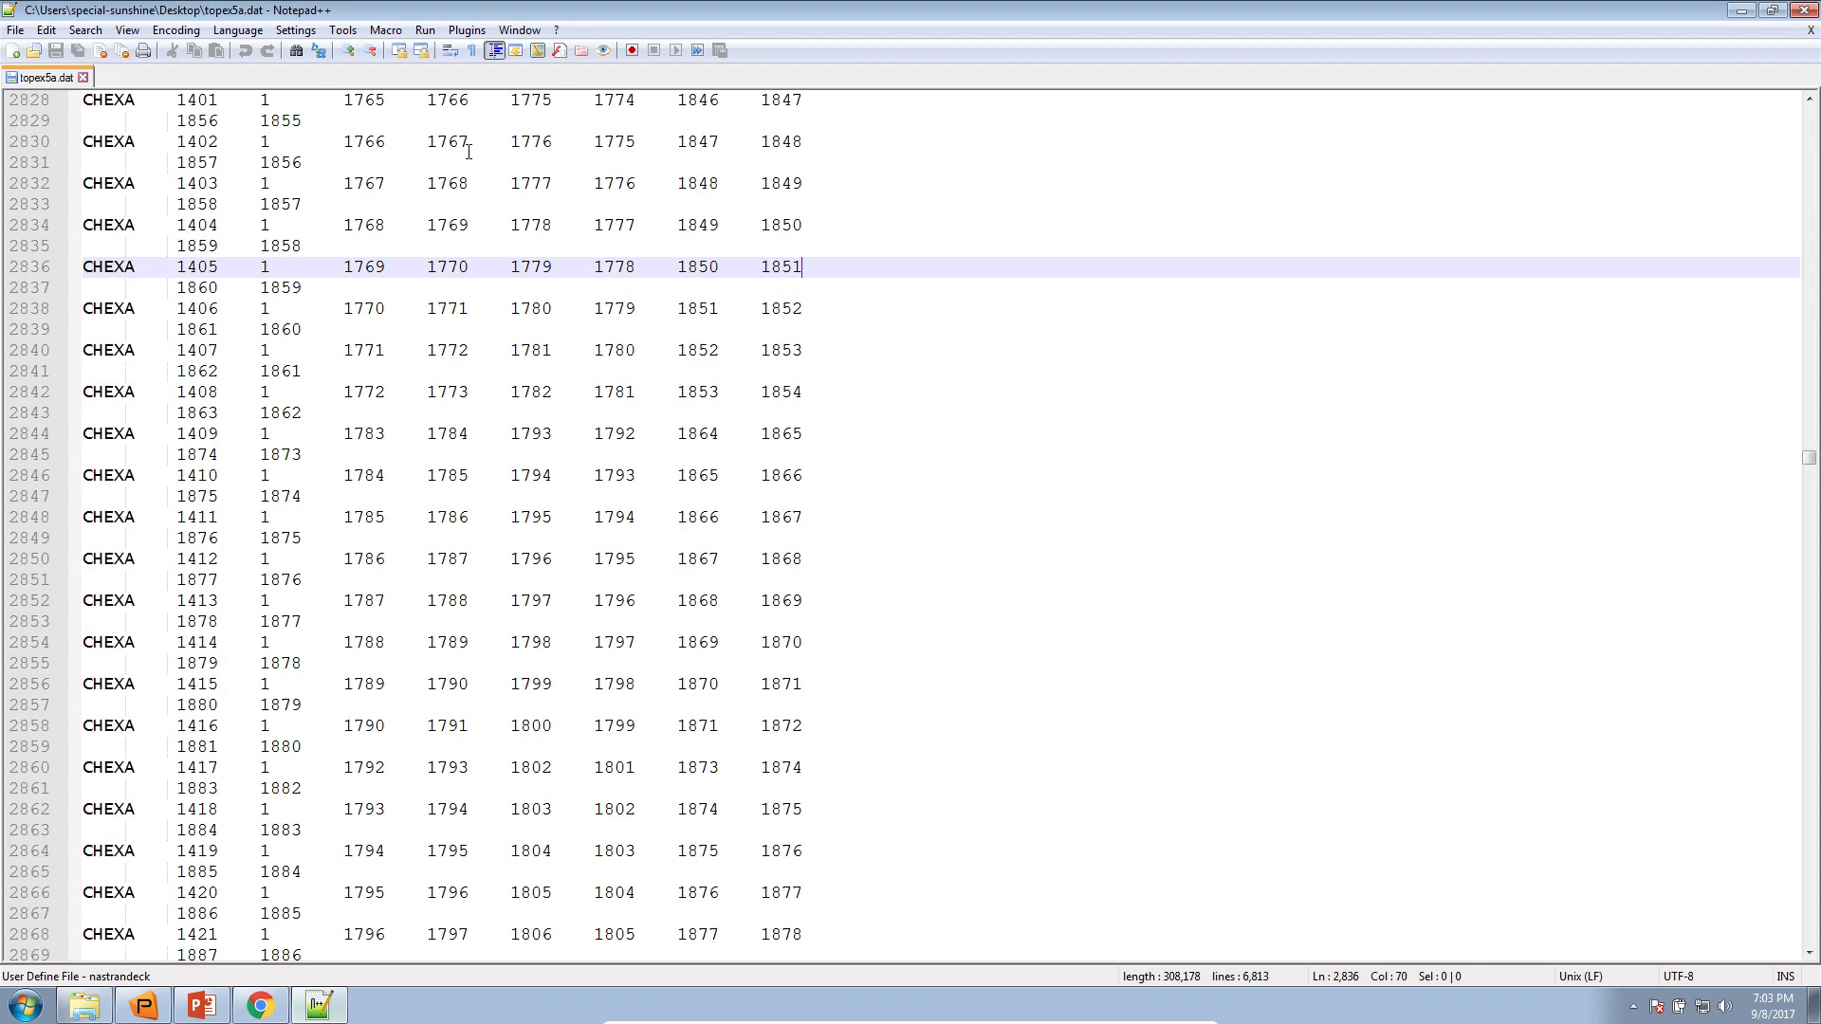
left_click_drag(484, 12, 1818, 244)
left_click_drag(1801, 451, 1795, 108)
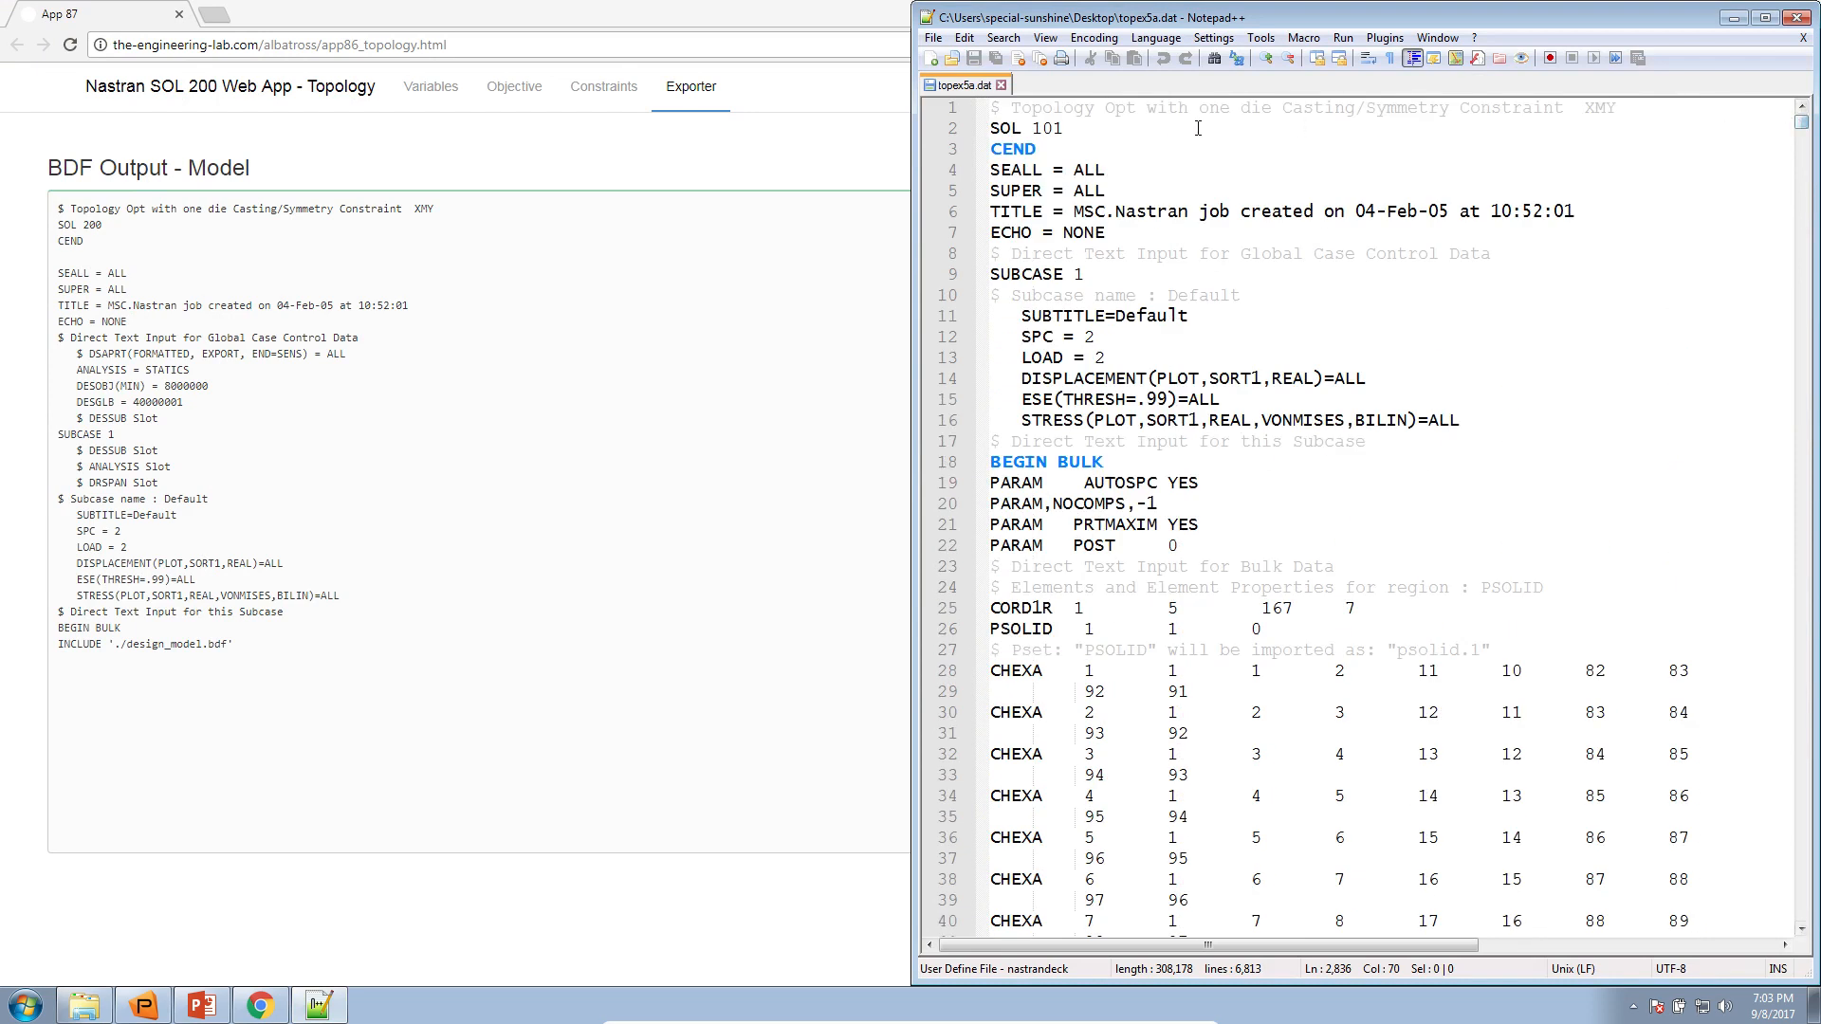
left_click(1058, 128)
left_click_drag(1058, 128, 992, 128)
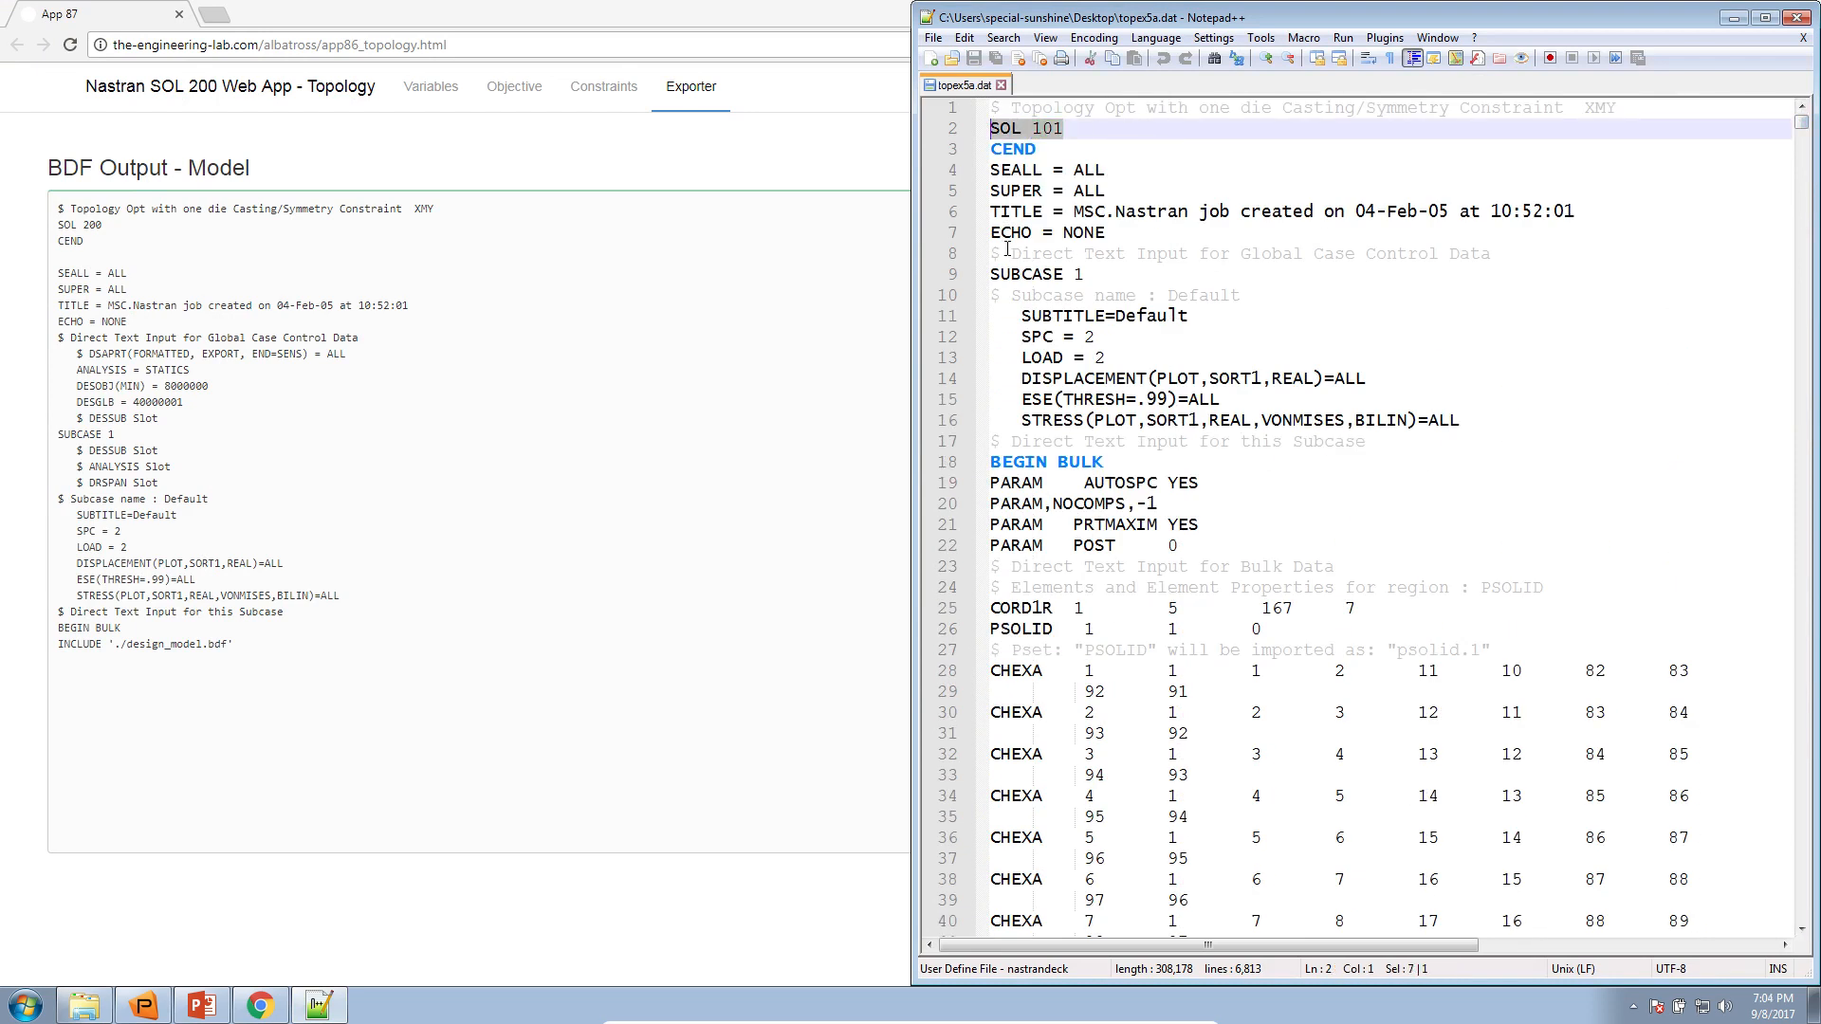
left_click(313, 313)
left_click_drag(101, 225, 59, 222)
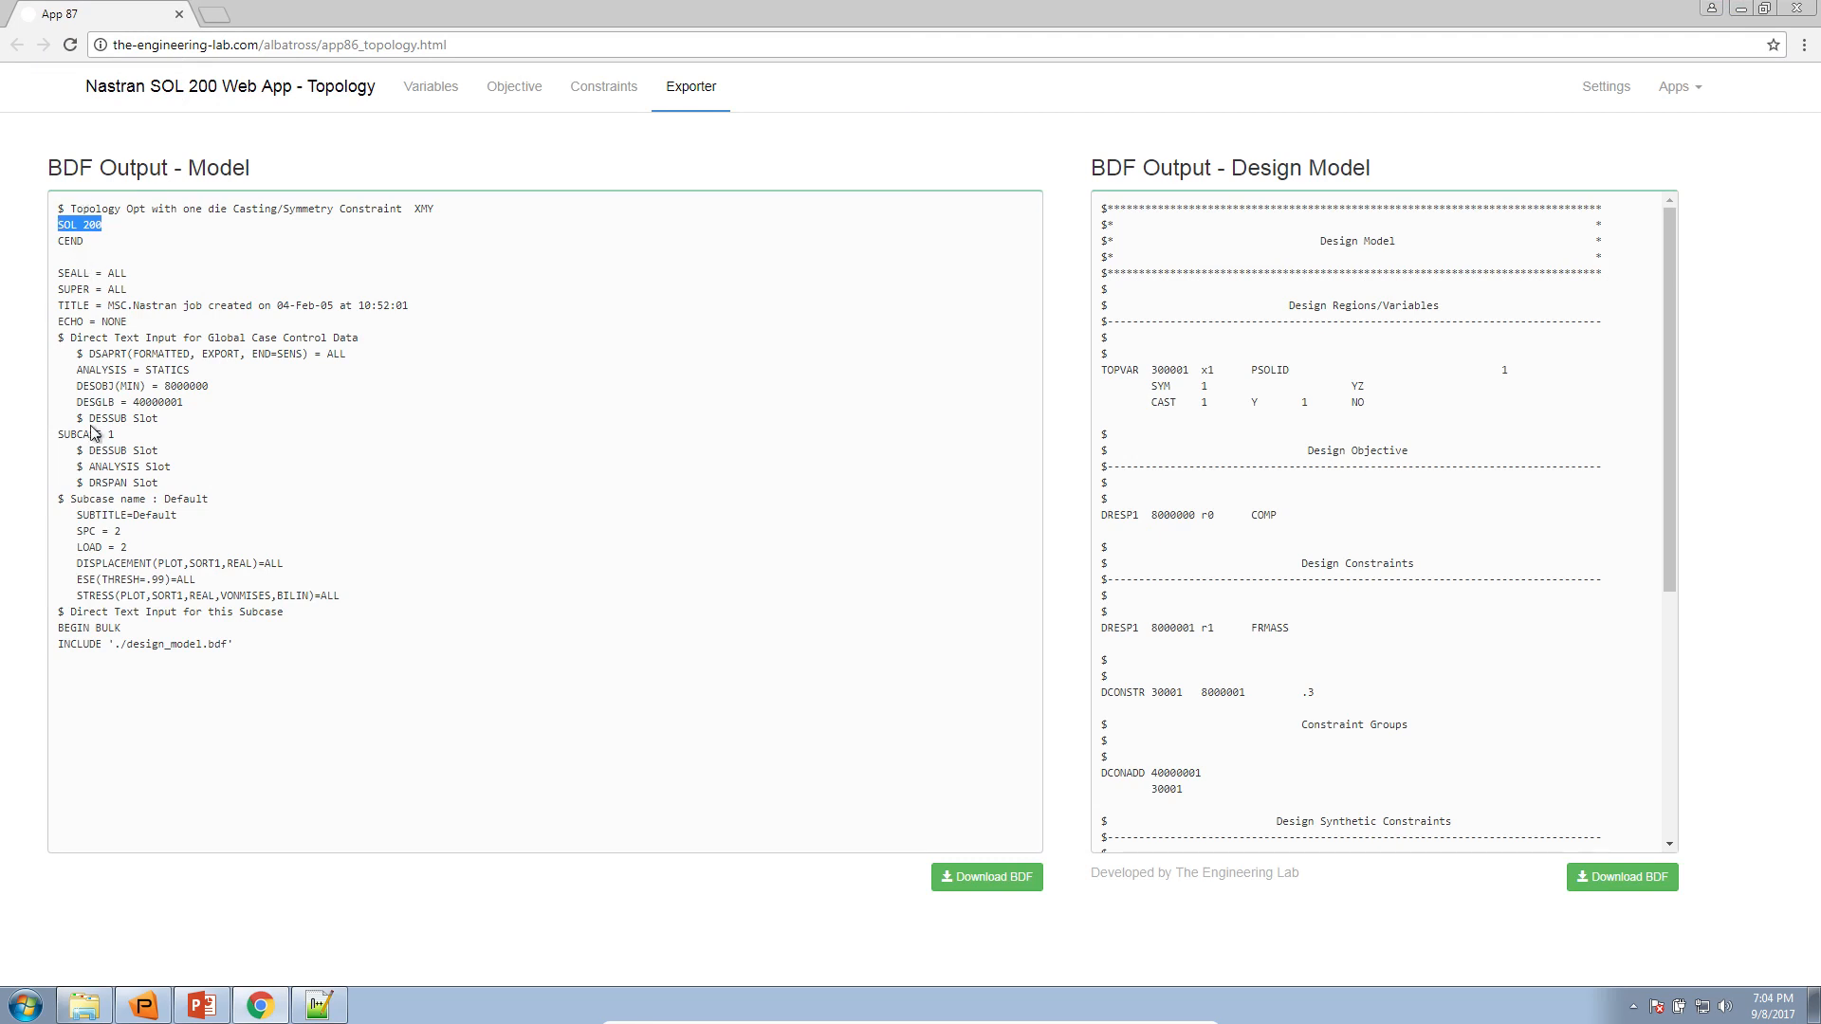
Review the exported DESOBJ and DESGLB lines and the design model entries from TOPVAR through DOPTPRM
mouse_move(186, 402)
left_mouse_down()
mouse_move(72, 368)
mouse_move(142, 387)
mouse_move(112, 404)
mouse_move(199, 409)
left_mouse_up()
left_click(83, 386)
left_click(1196, 361)
left_click_drag(1151, 386, 1282, 598)
left_click(1171, 326)
scroll(1214, 443, "down", 1)
scroll(1282, 442, "down", 1)
scroll(1282, 600, "down", 3)
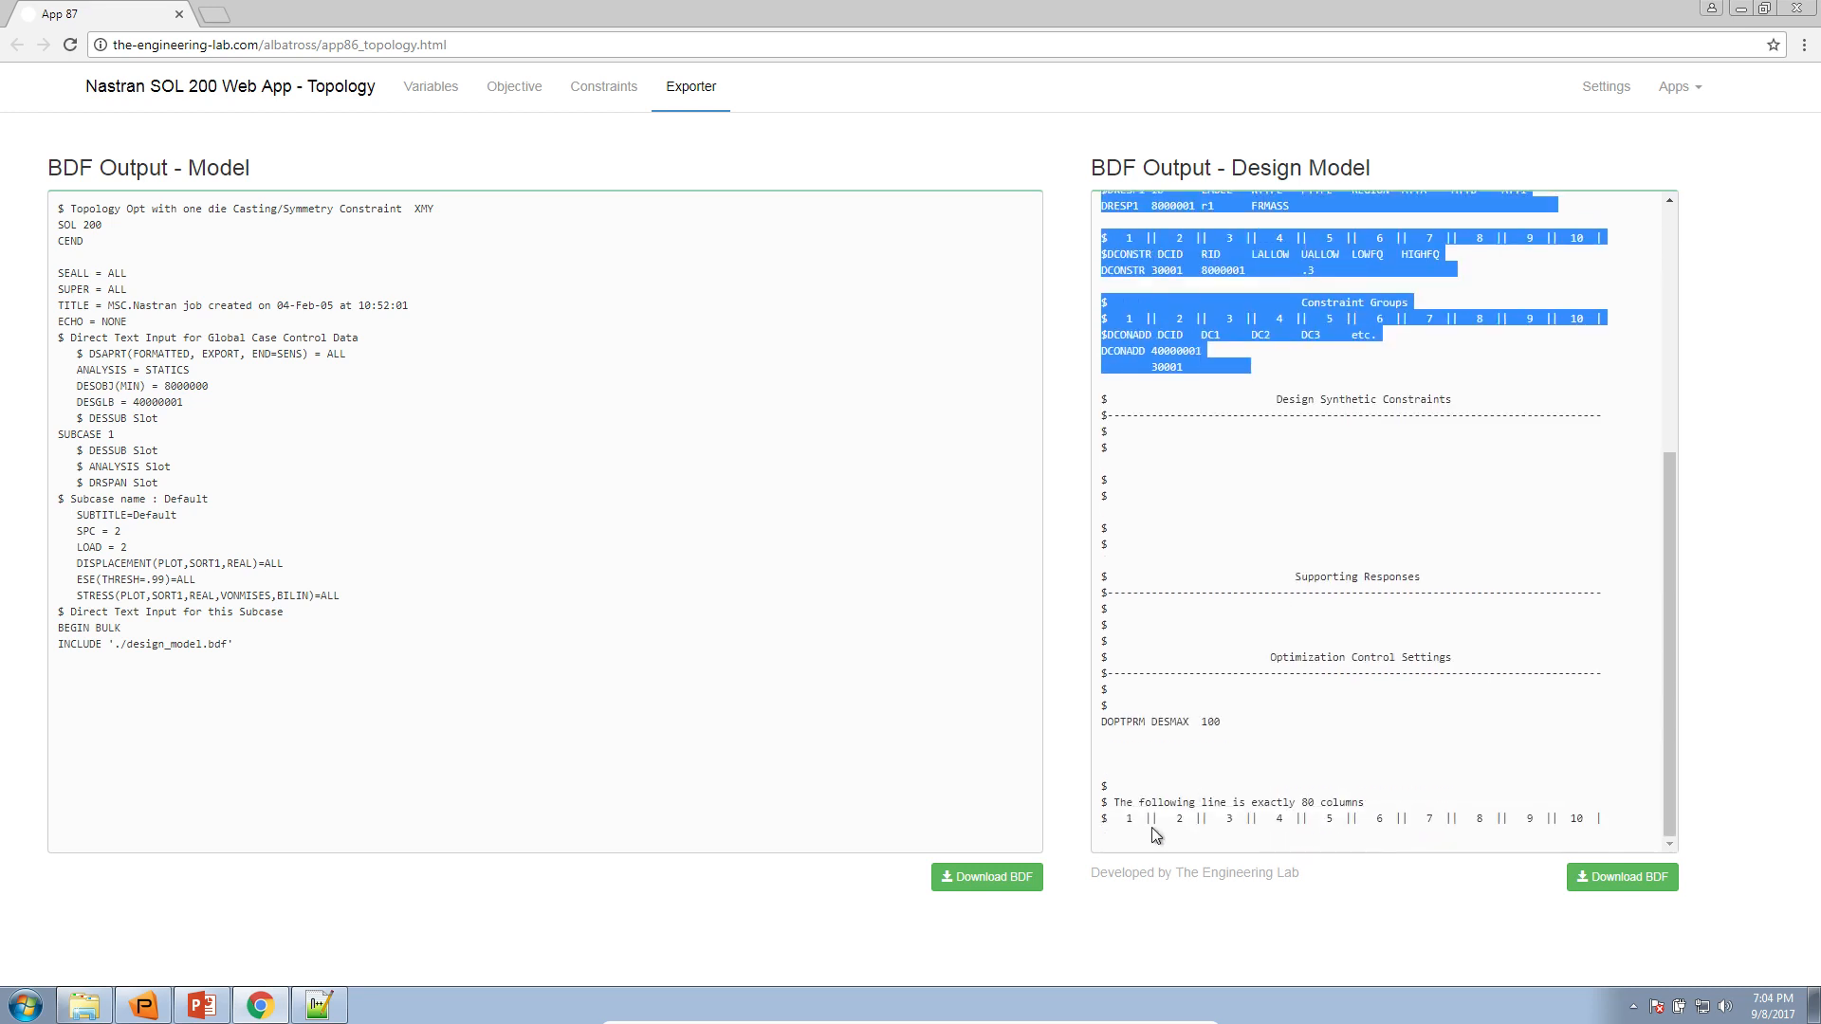
left_click_drag(1235, 713, 1110, 718)
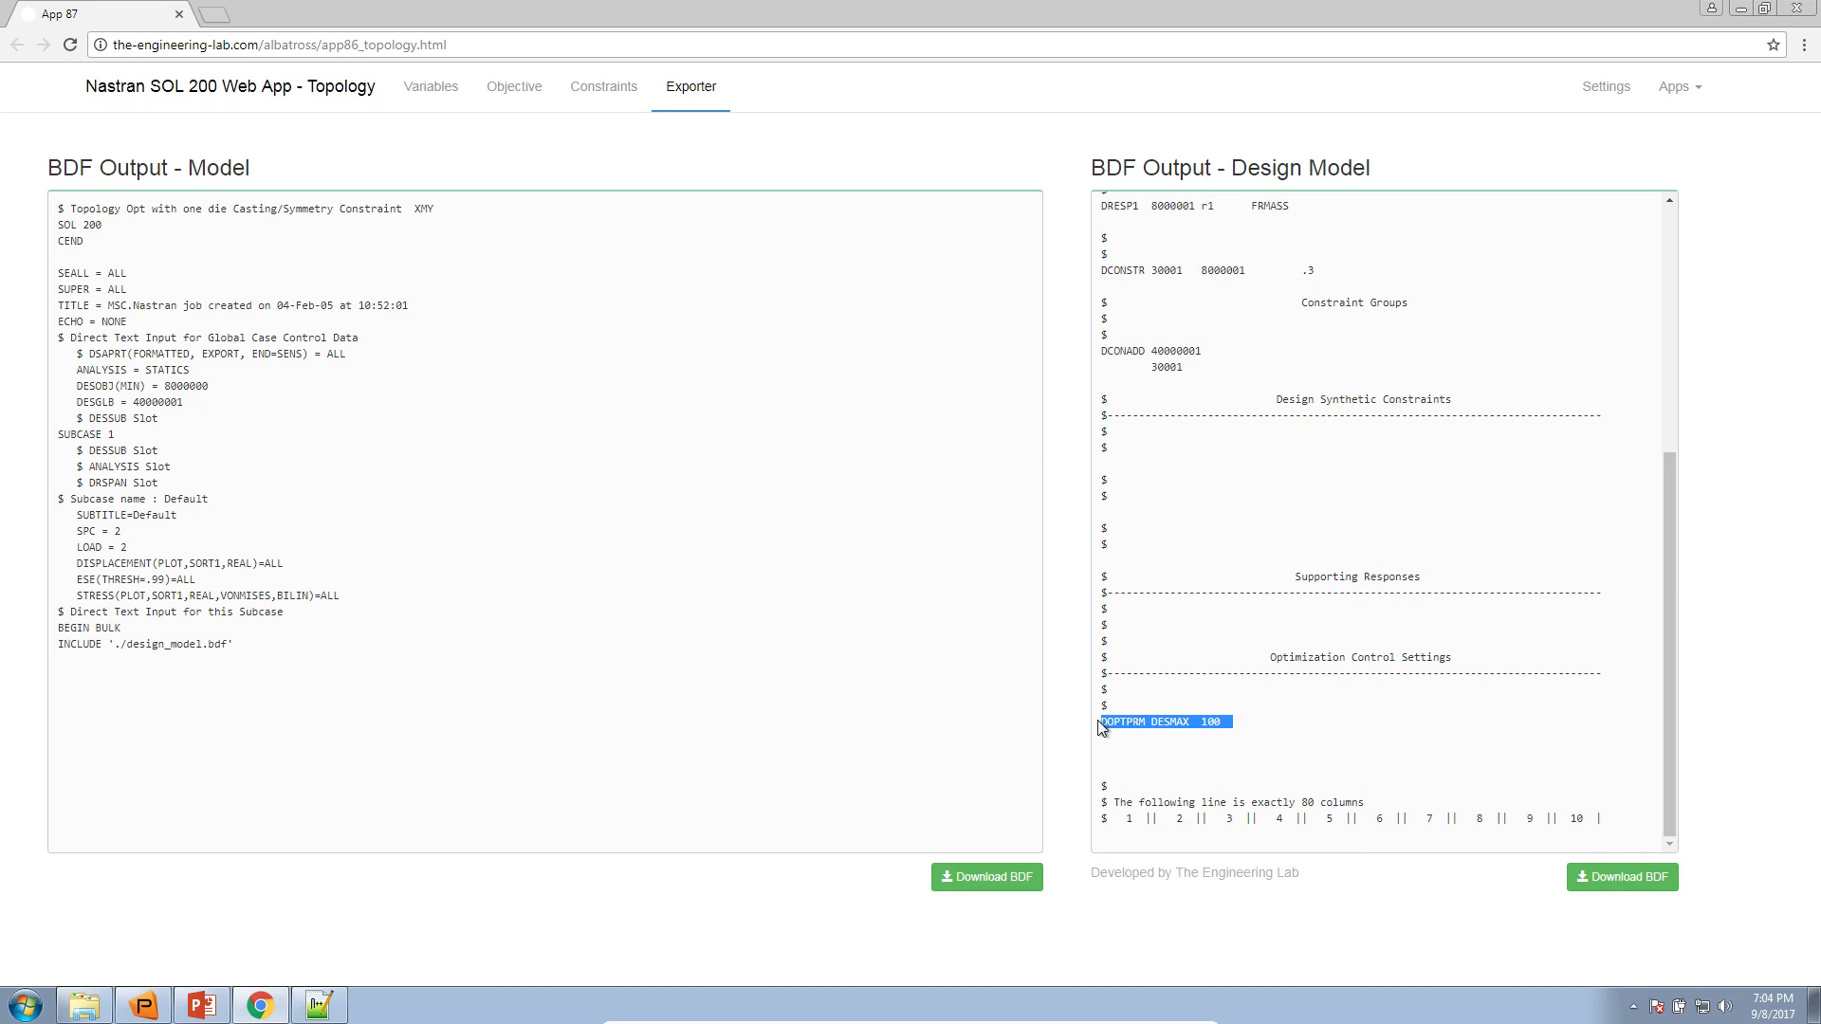
left_click(1057, 758)
Download both BDF files, model.bdf and design_model.bdf, and show them in the Downloads folder in Windows Explorer
left_click(953, 876)
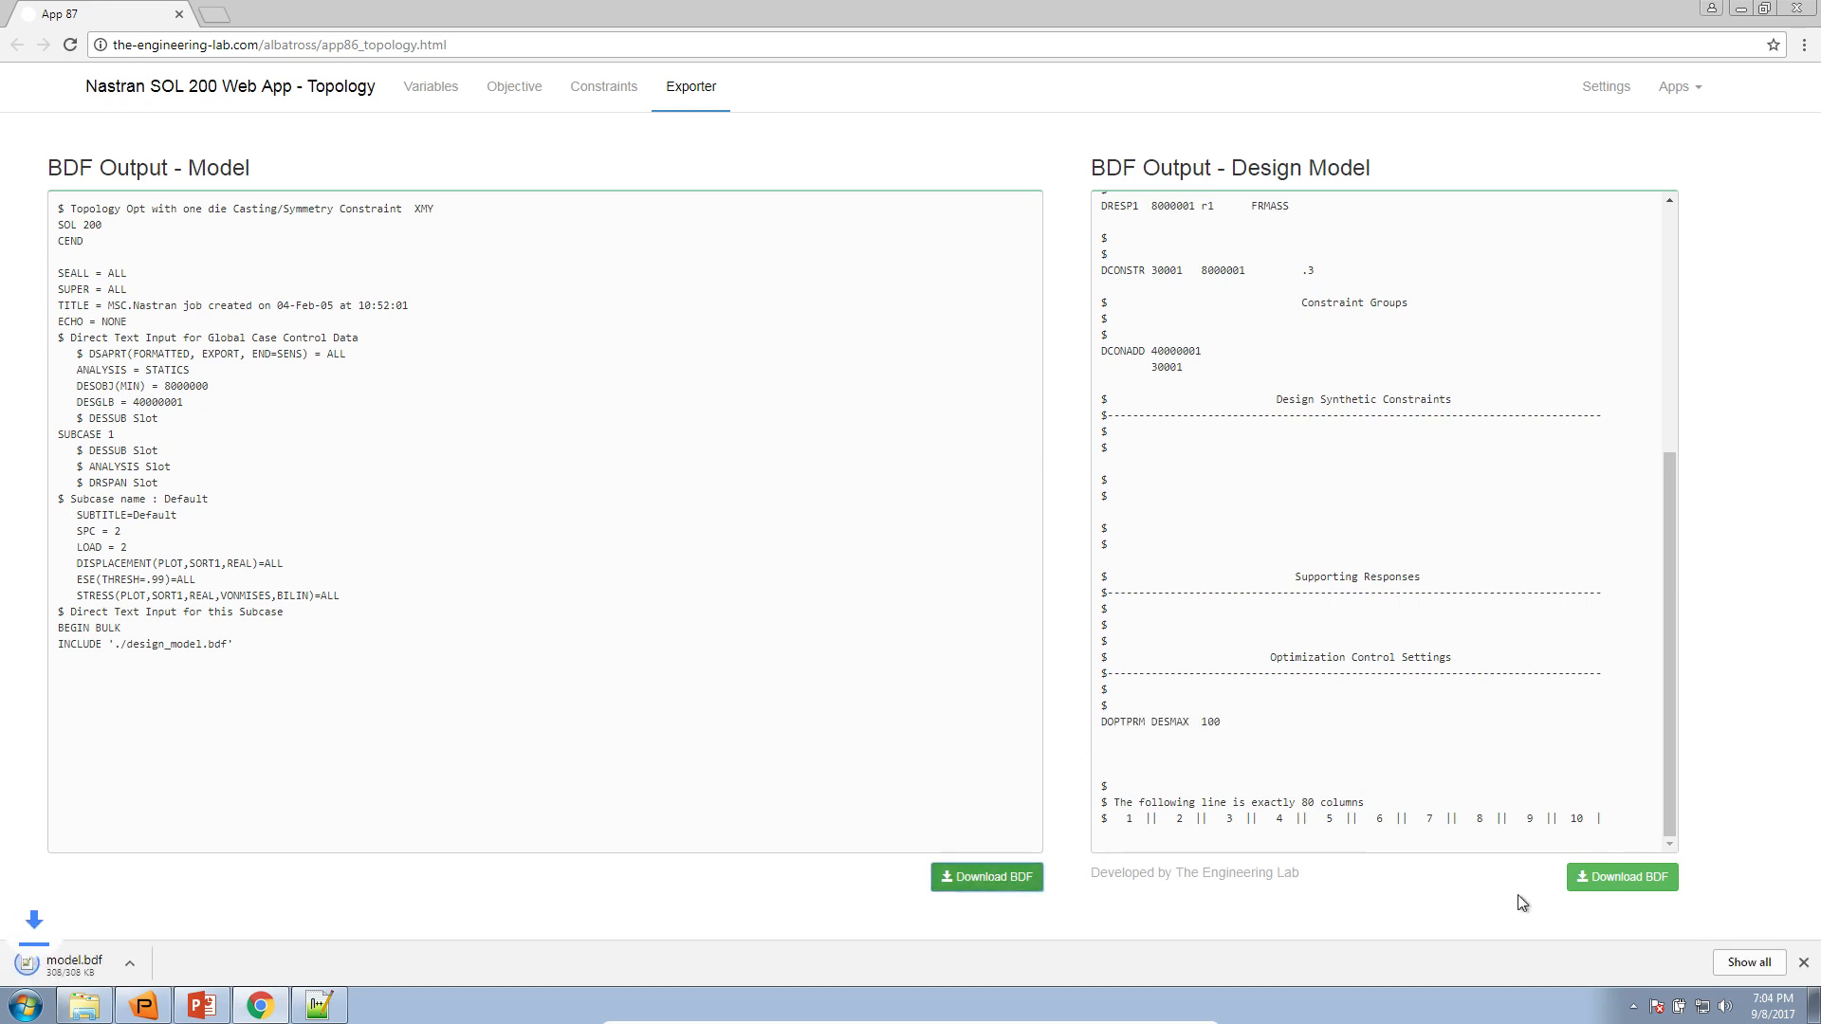
left_click(1617, 878)
left_click(85, 1006)
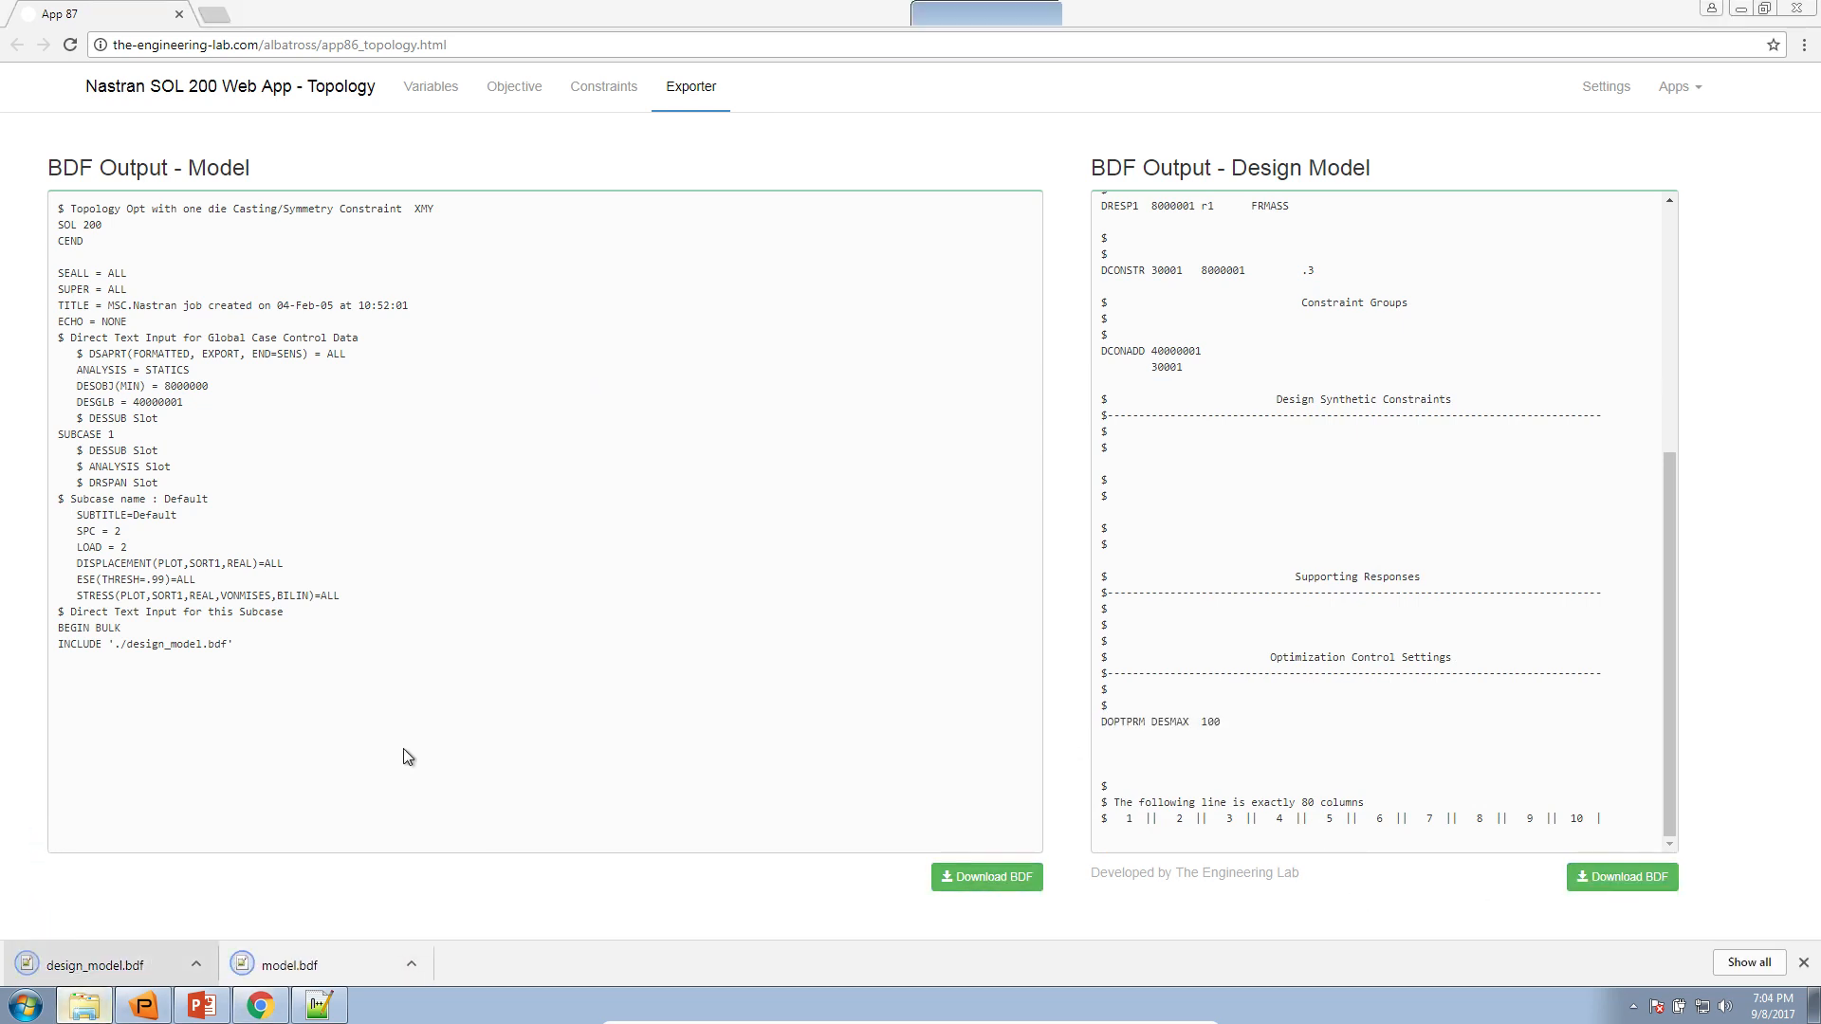
left_click(992, 150)
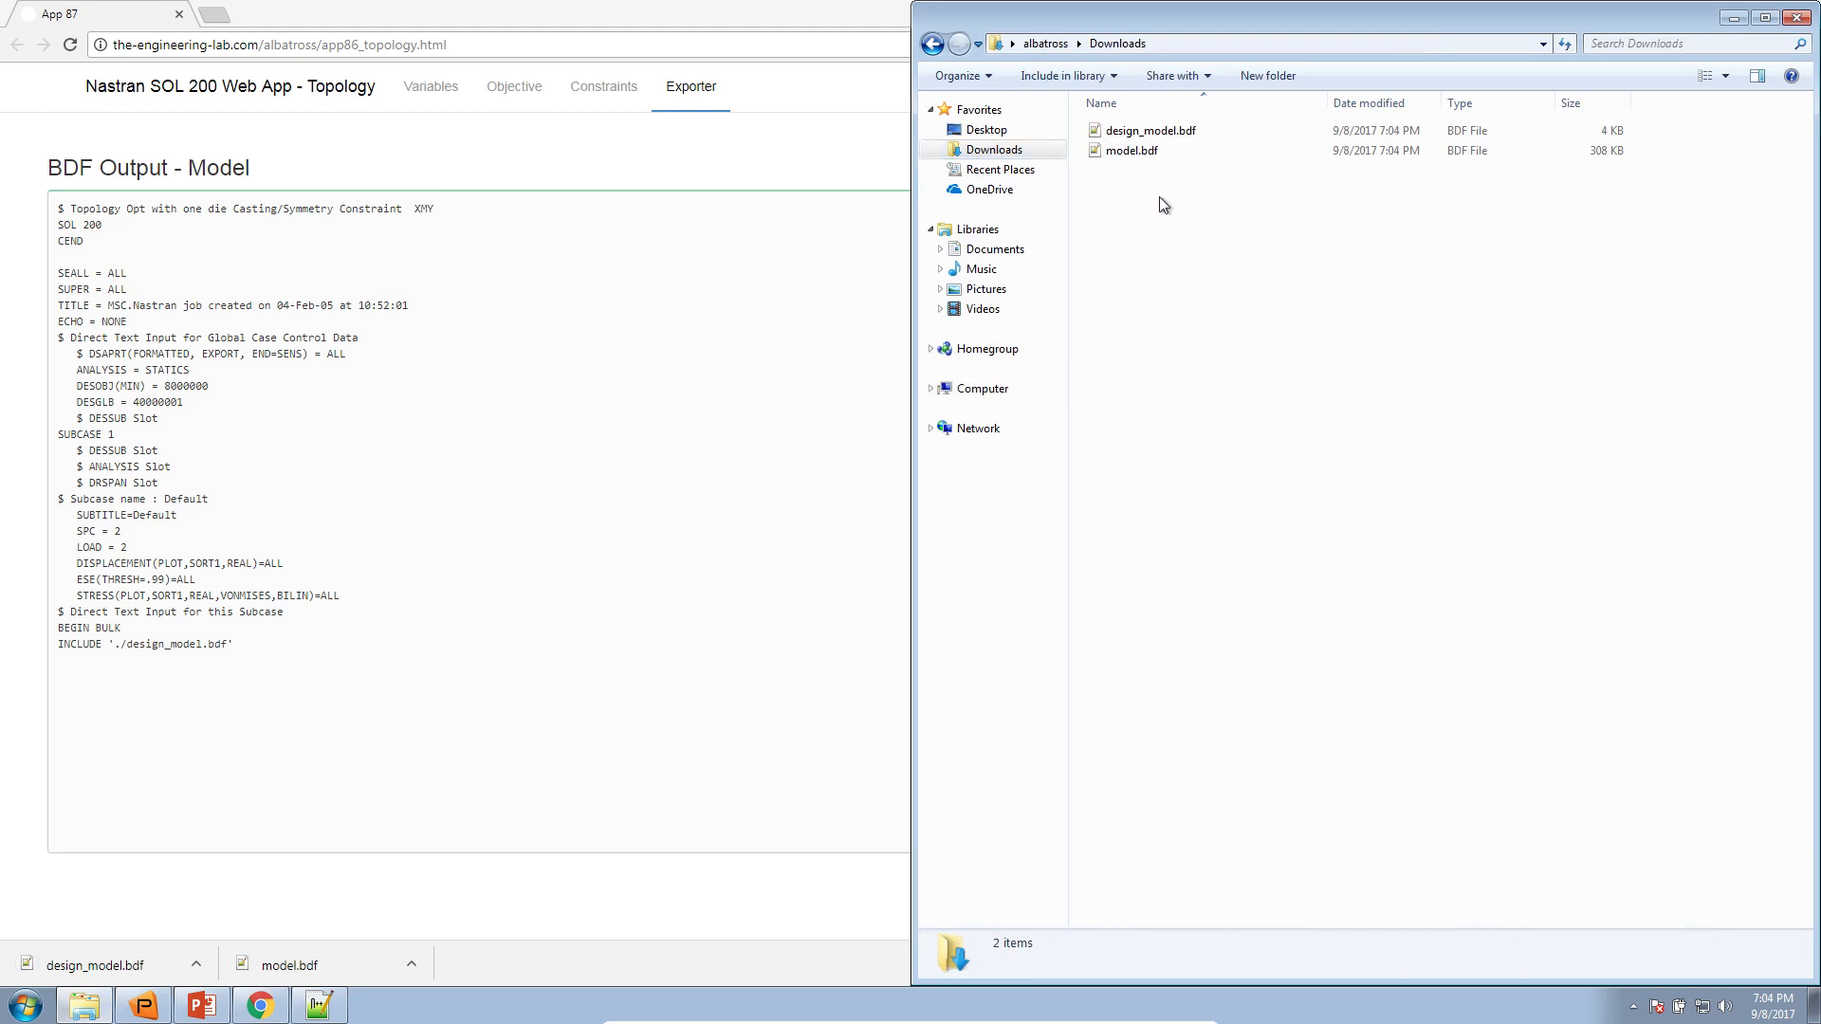
Launch MSC Nastran and run the analysis with model.bdf from the Downloads folder as the input file
left_click(24, 1007)
type("nas")
key("Return")
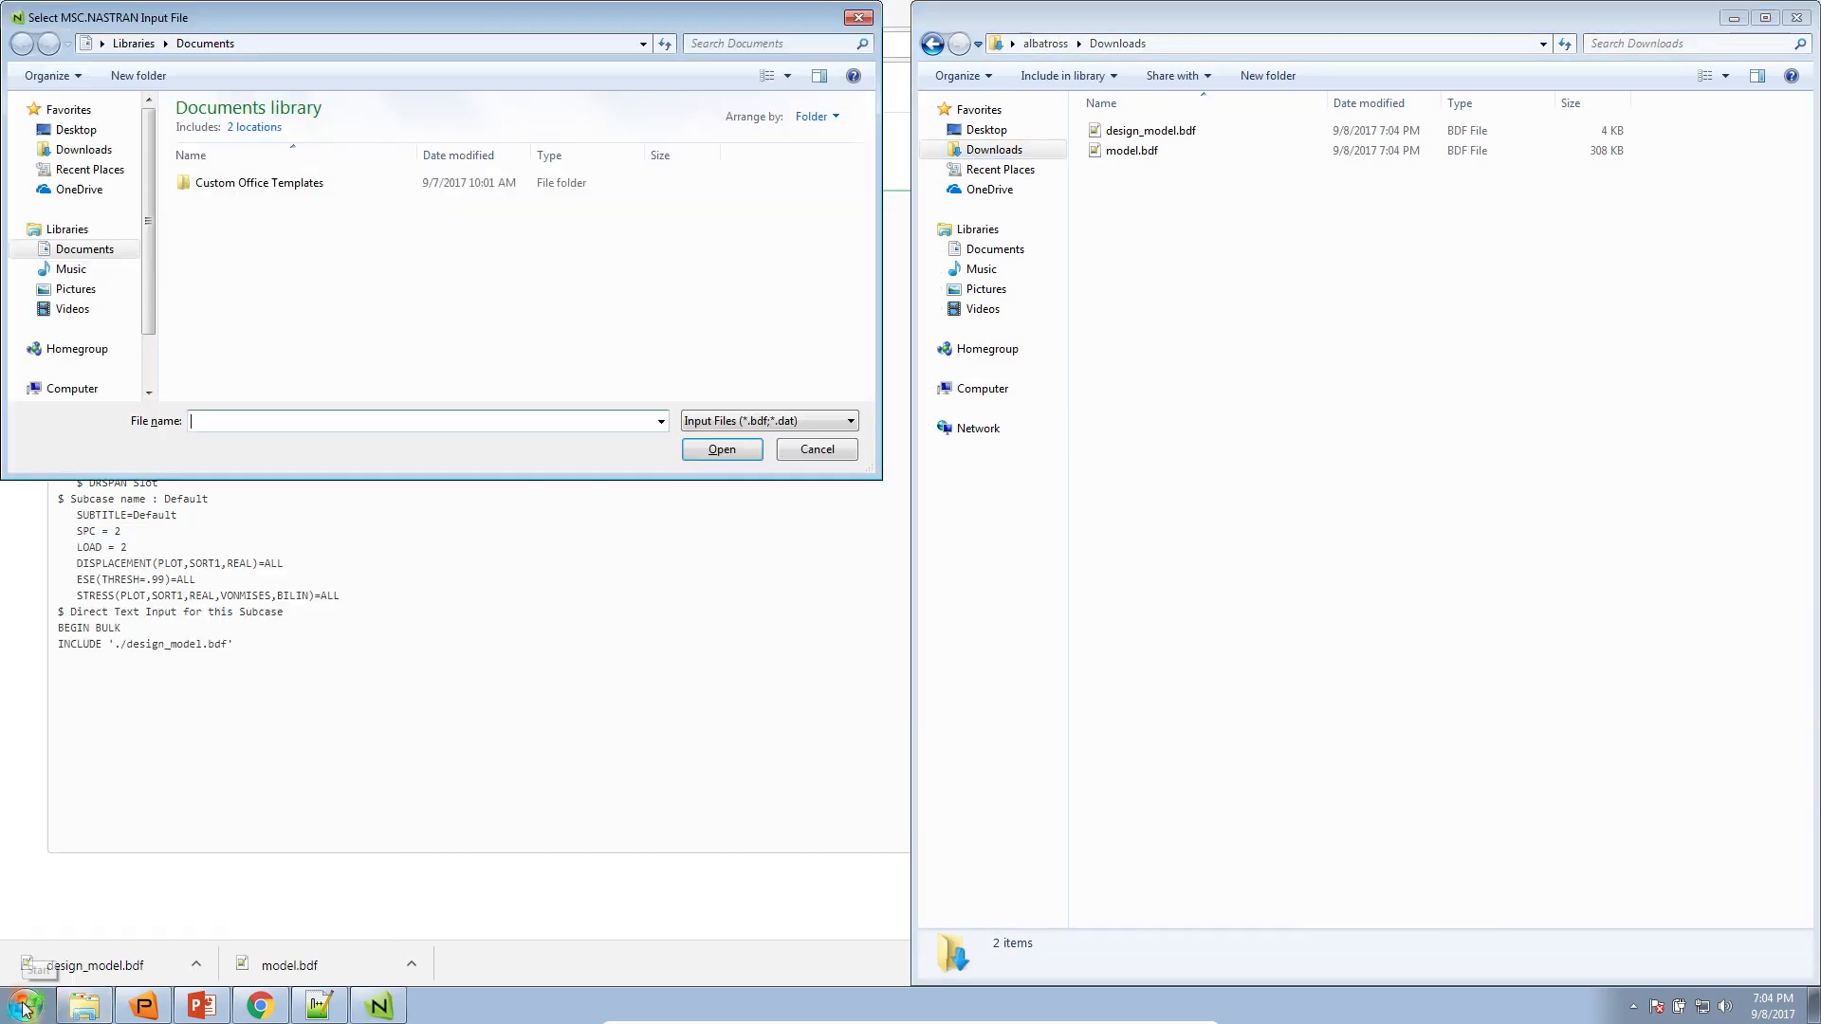
left_click(83, 148)
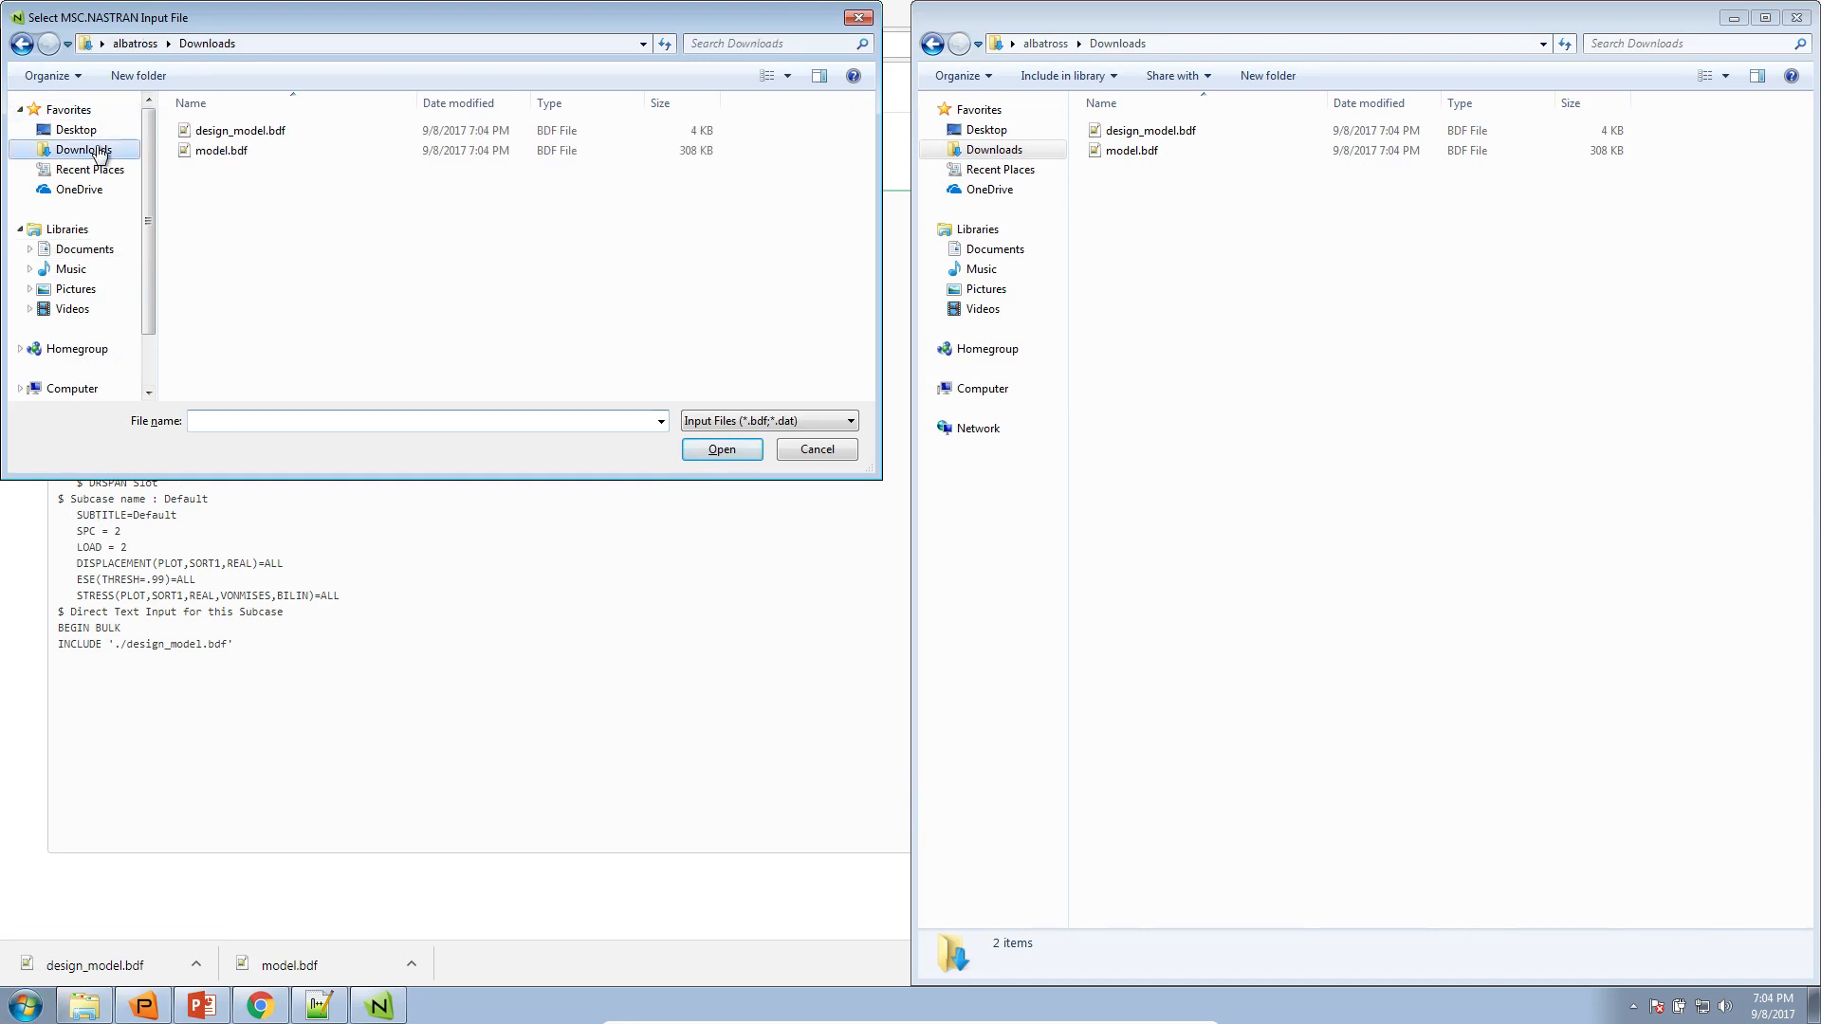
double_click(209, 151)
left_click(66, 198)
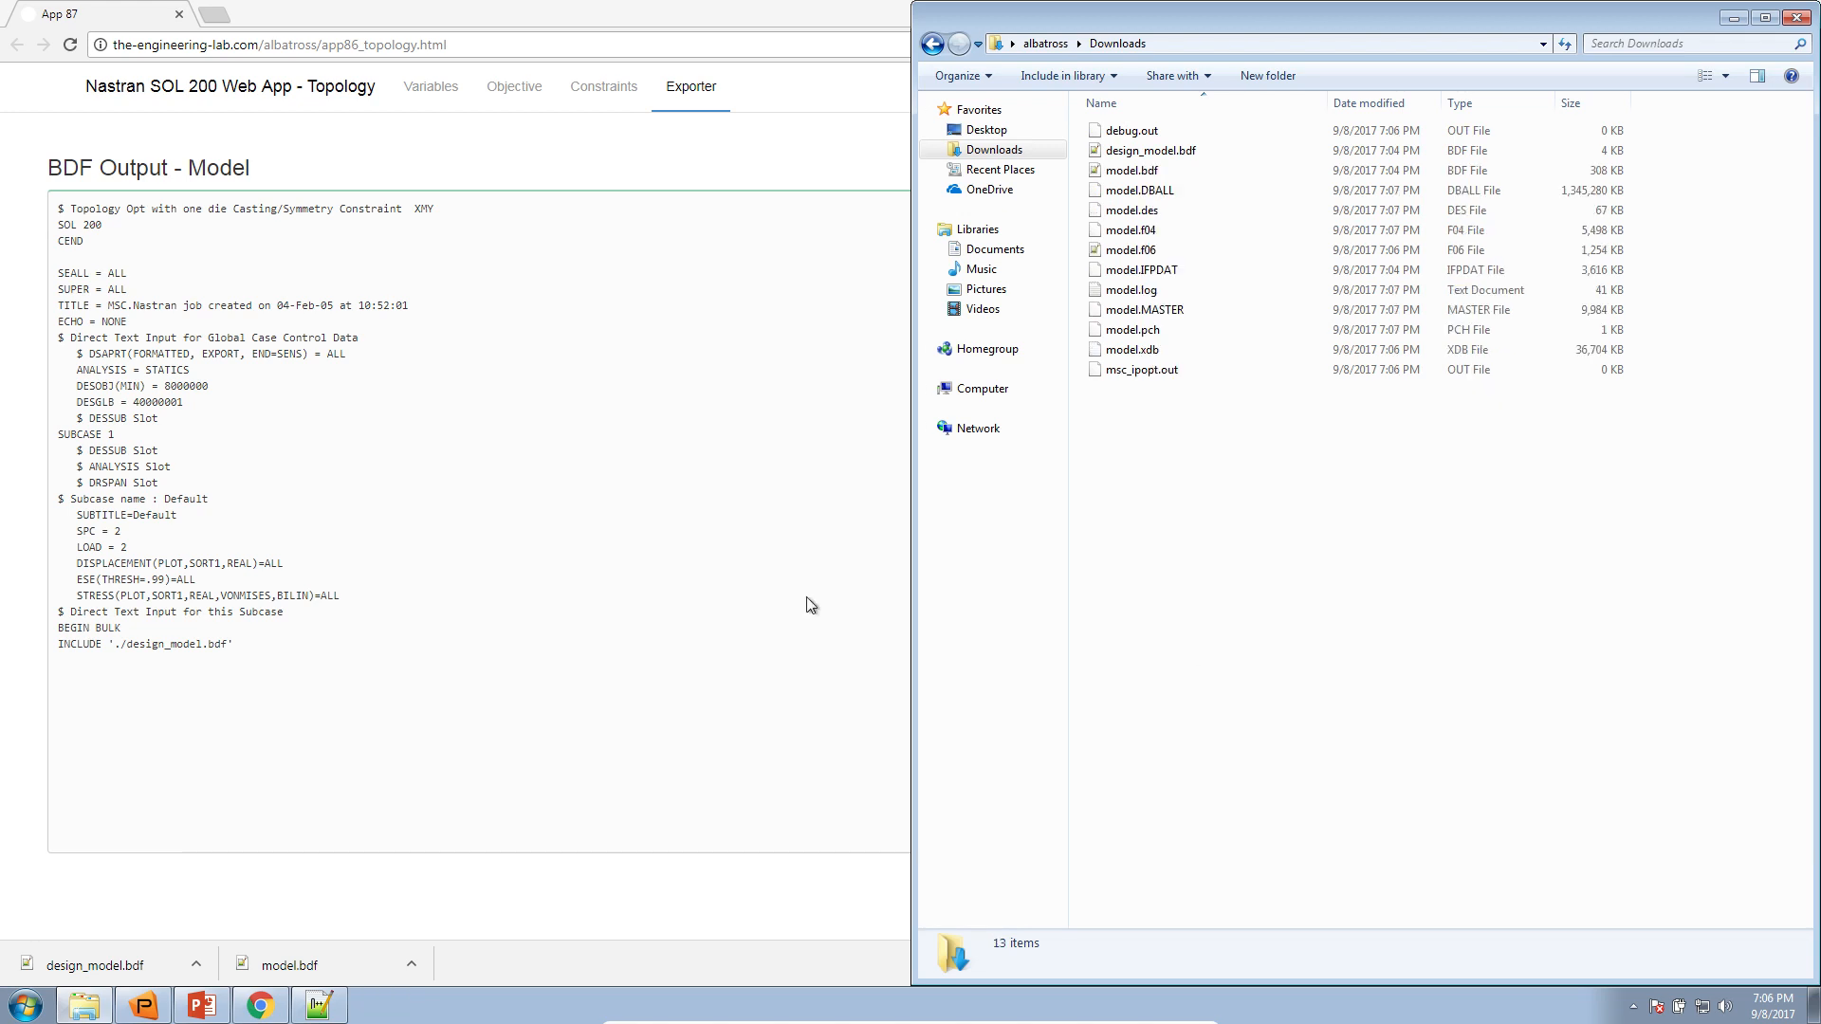
Open model.f06 from Downloads in Notepad++, close topex5a.dat and enlarge the window to full screen
right_click(1145, 250)
left_click(1192, 285)
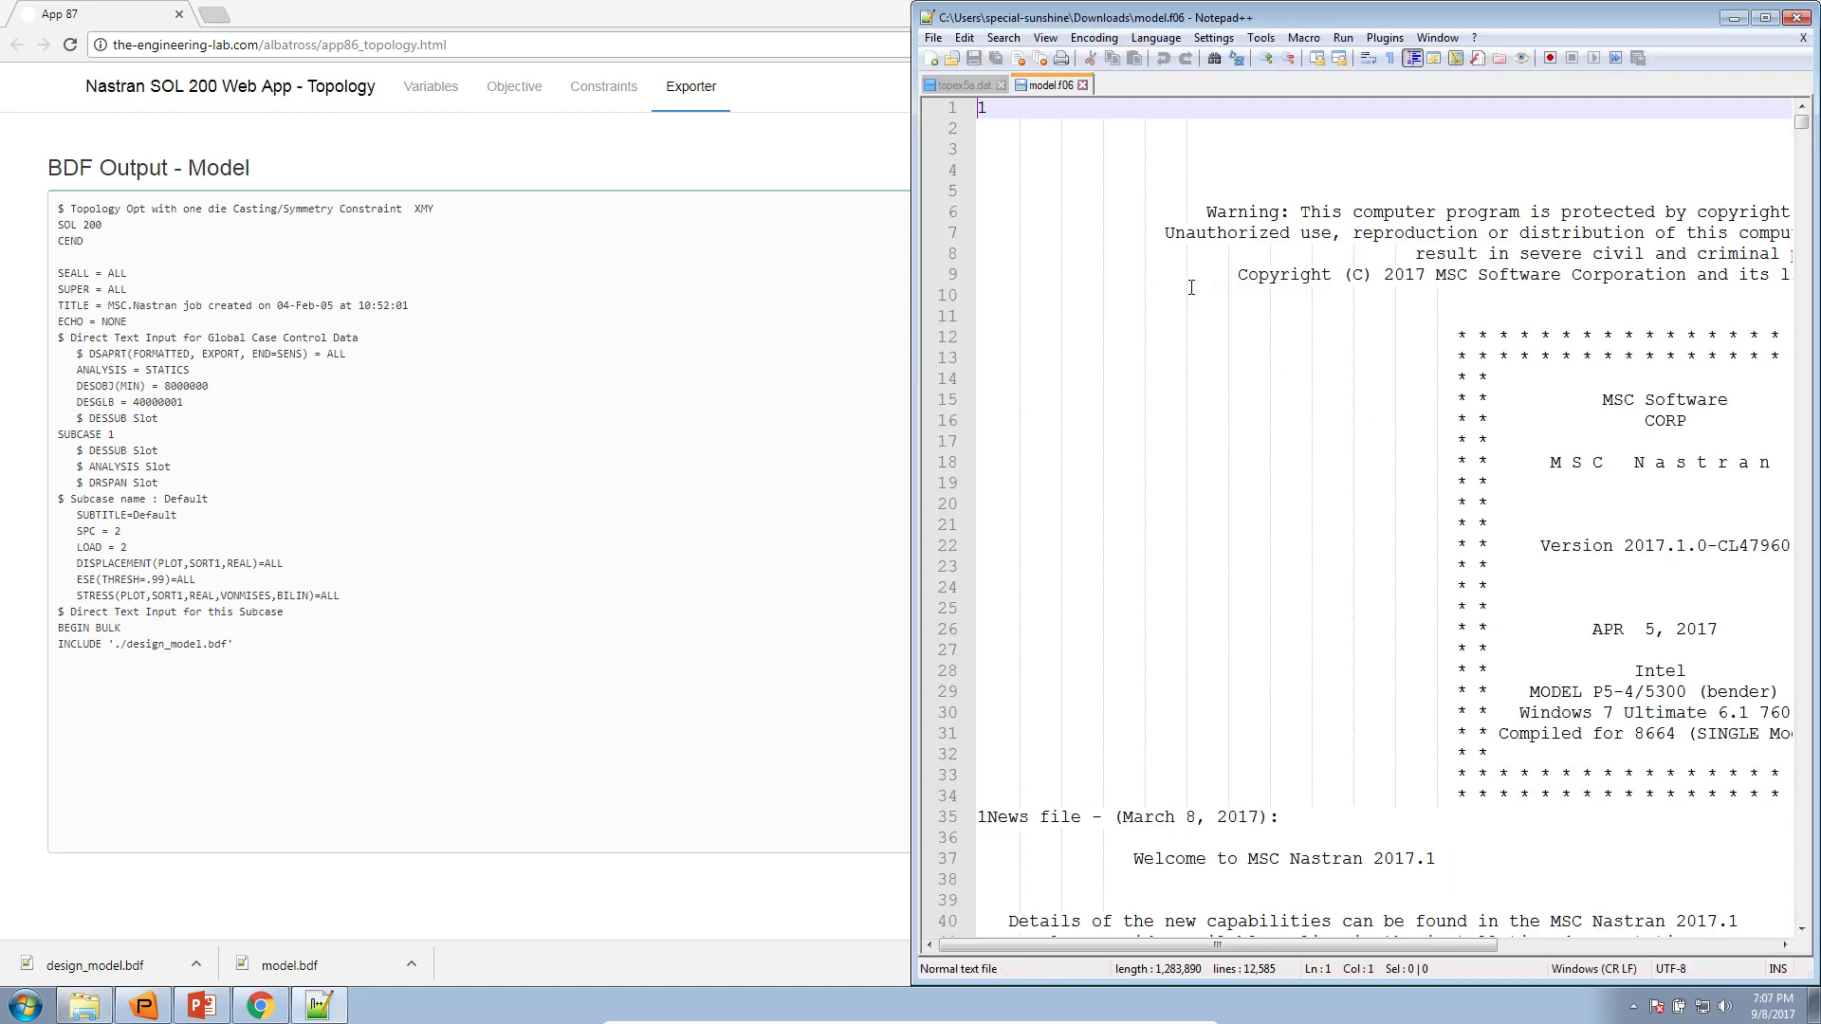
left_click(1000, 84)
left_click_drag(1037, 17, 1047, 174)
double_click(1047, 177)
mouse_move(1808, 114)
left_mouse_down()
mouse_move(1808, 746)
mouse_move(1808, 107)
left_mouse_up()
scroll(1812, 667, "up", 20)
Search model.f06 for the word "fatal" and close the search
left_click(1683, 192)
key("ctrl+f")
type("fatal")
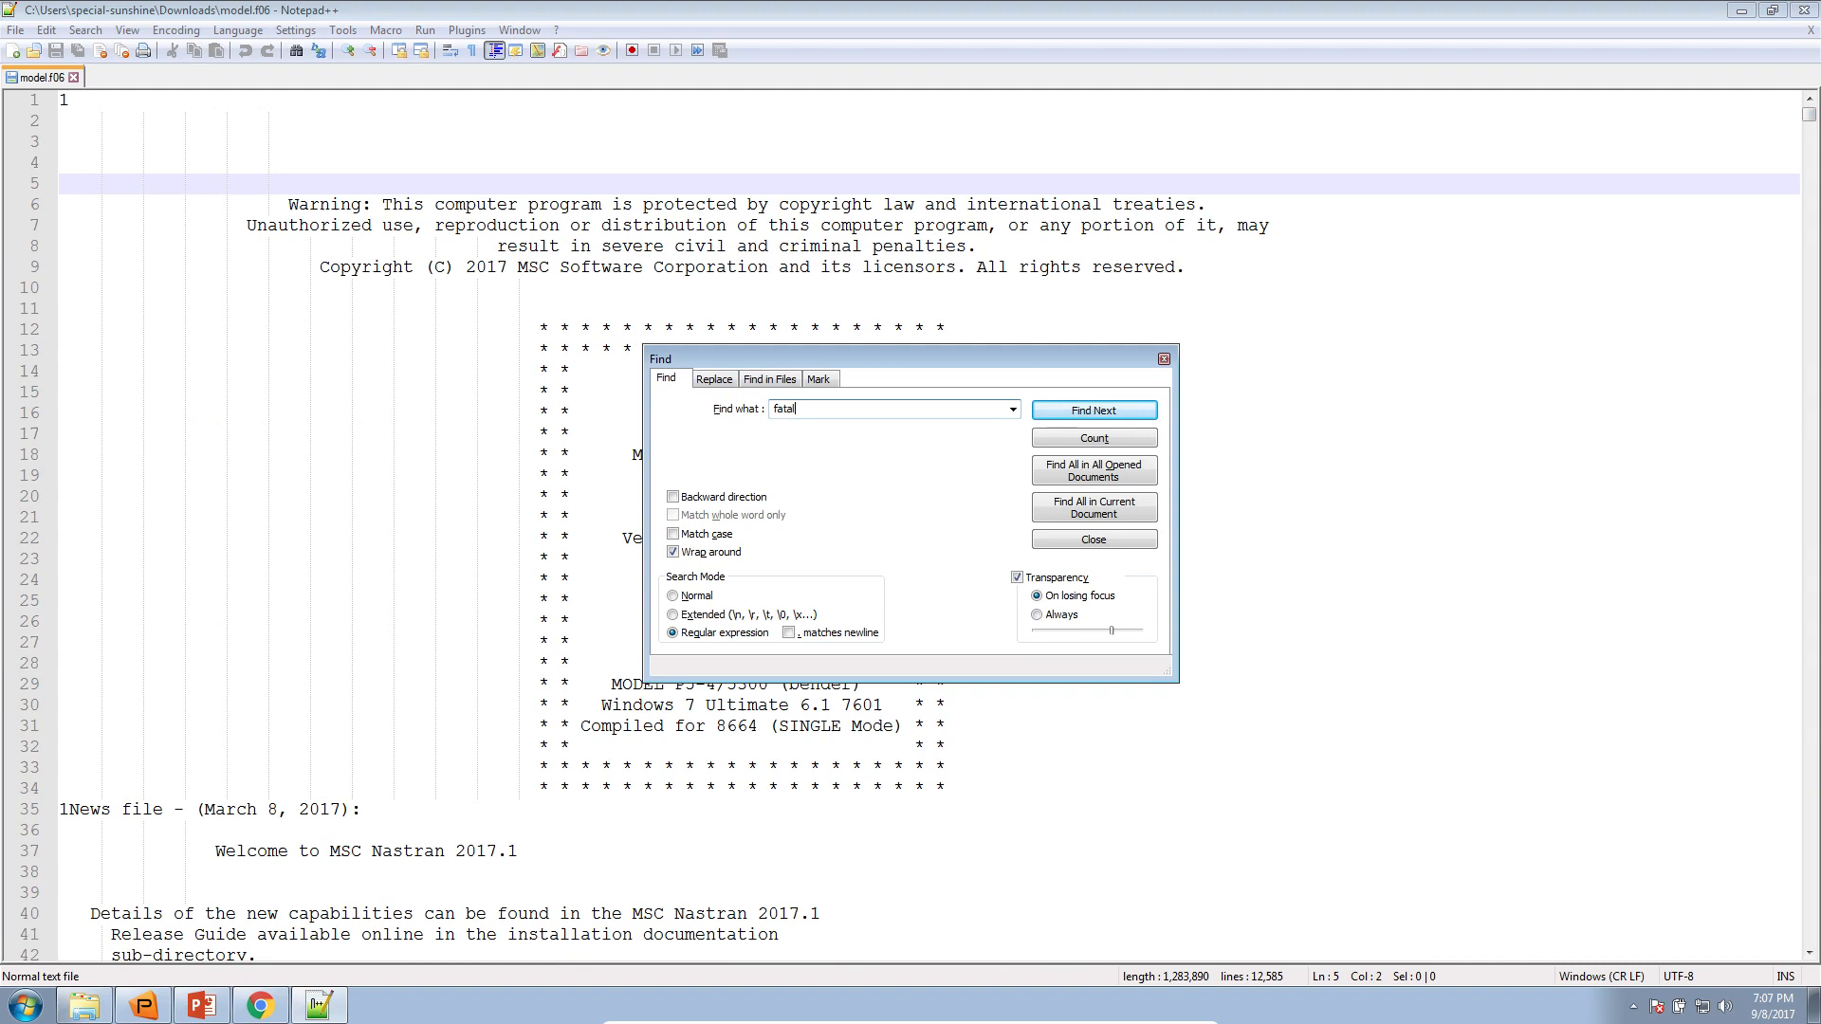
key("Return")
left_click(1165, 360)
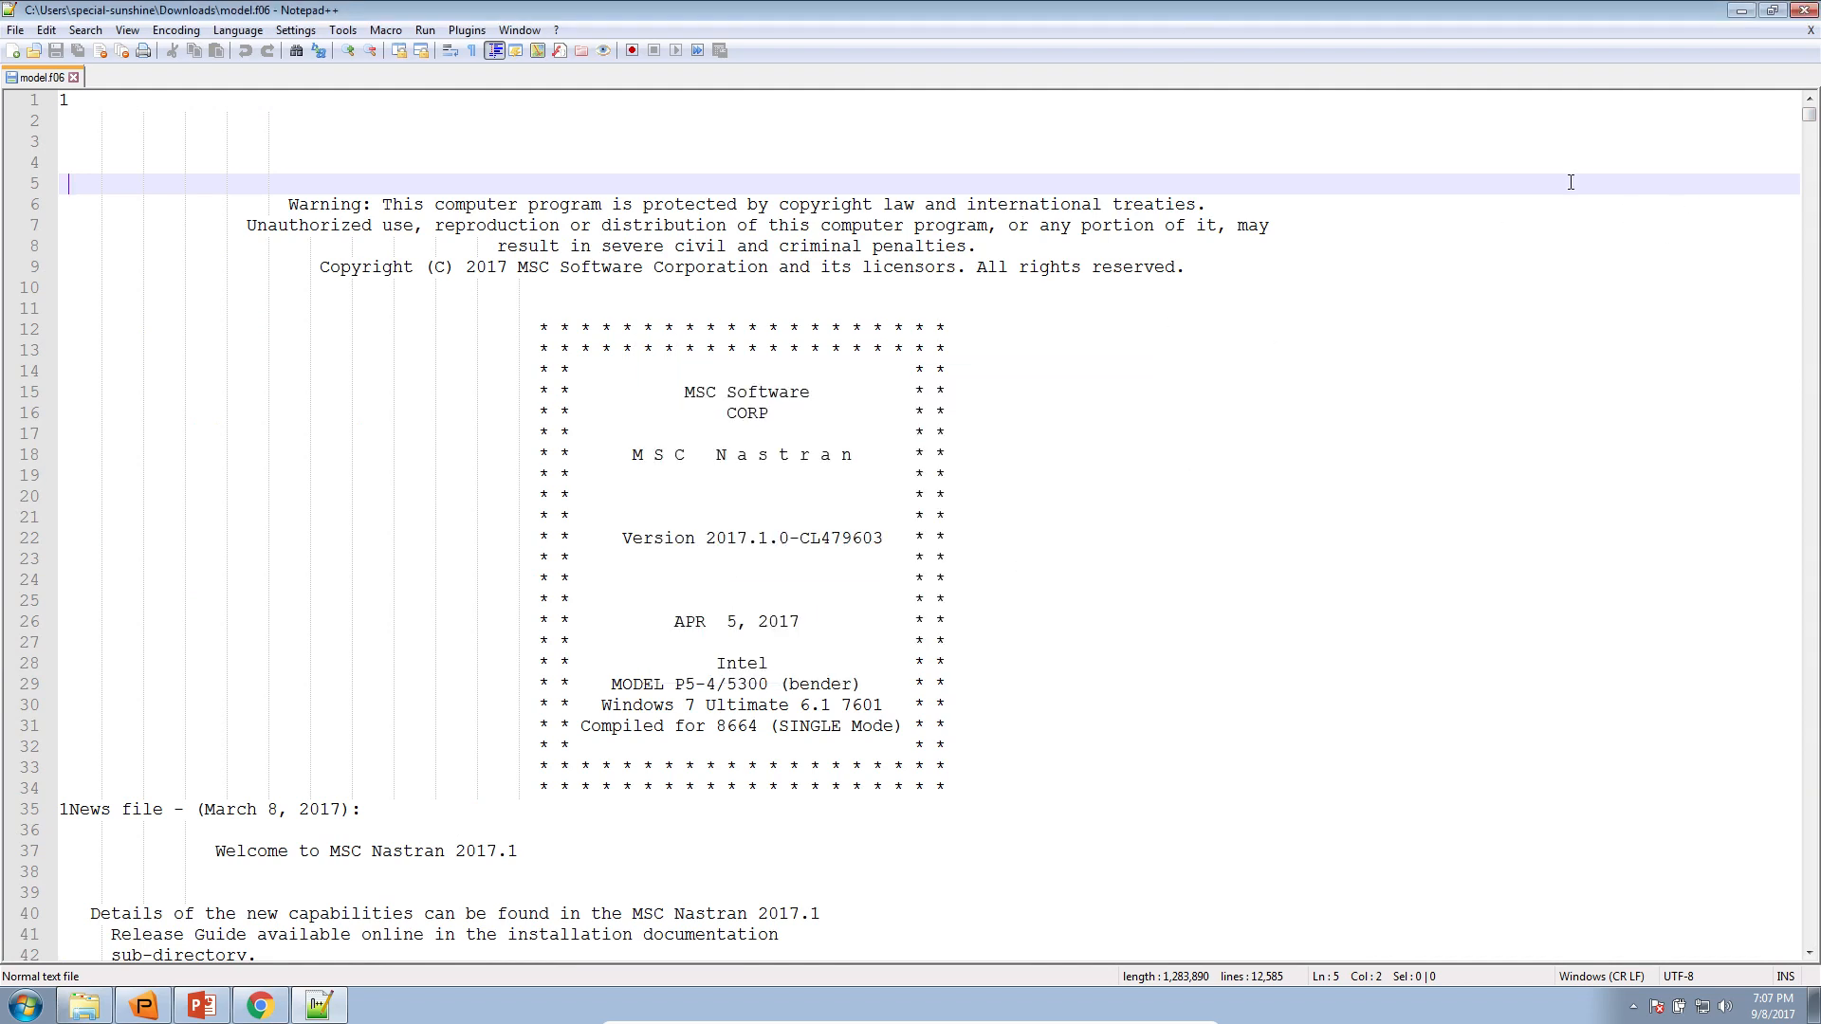
Examine the design cycle history and the run termination message near the end of model.f06
left_click_drag(1812, 118, 1781, 957)
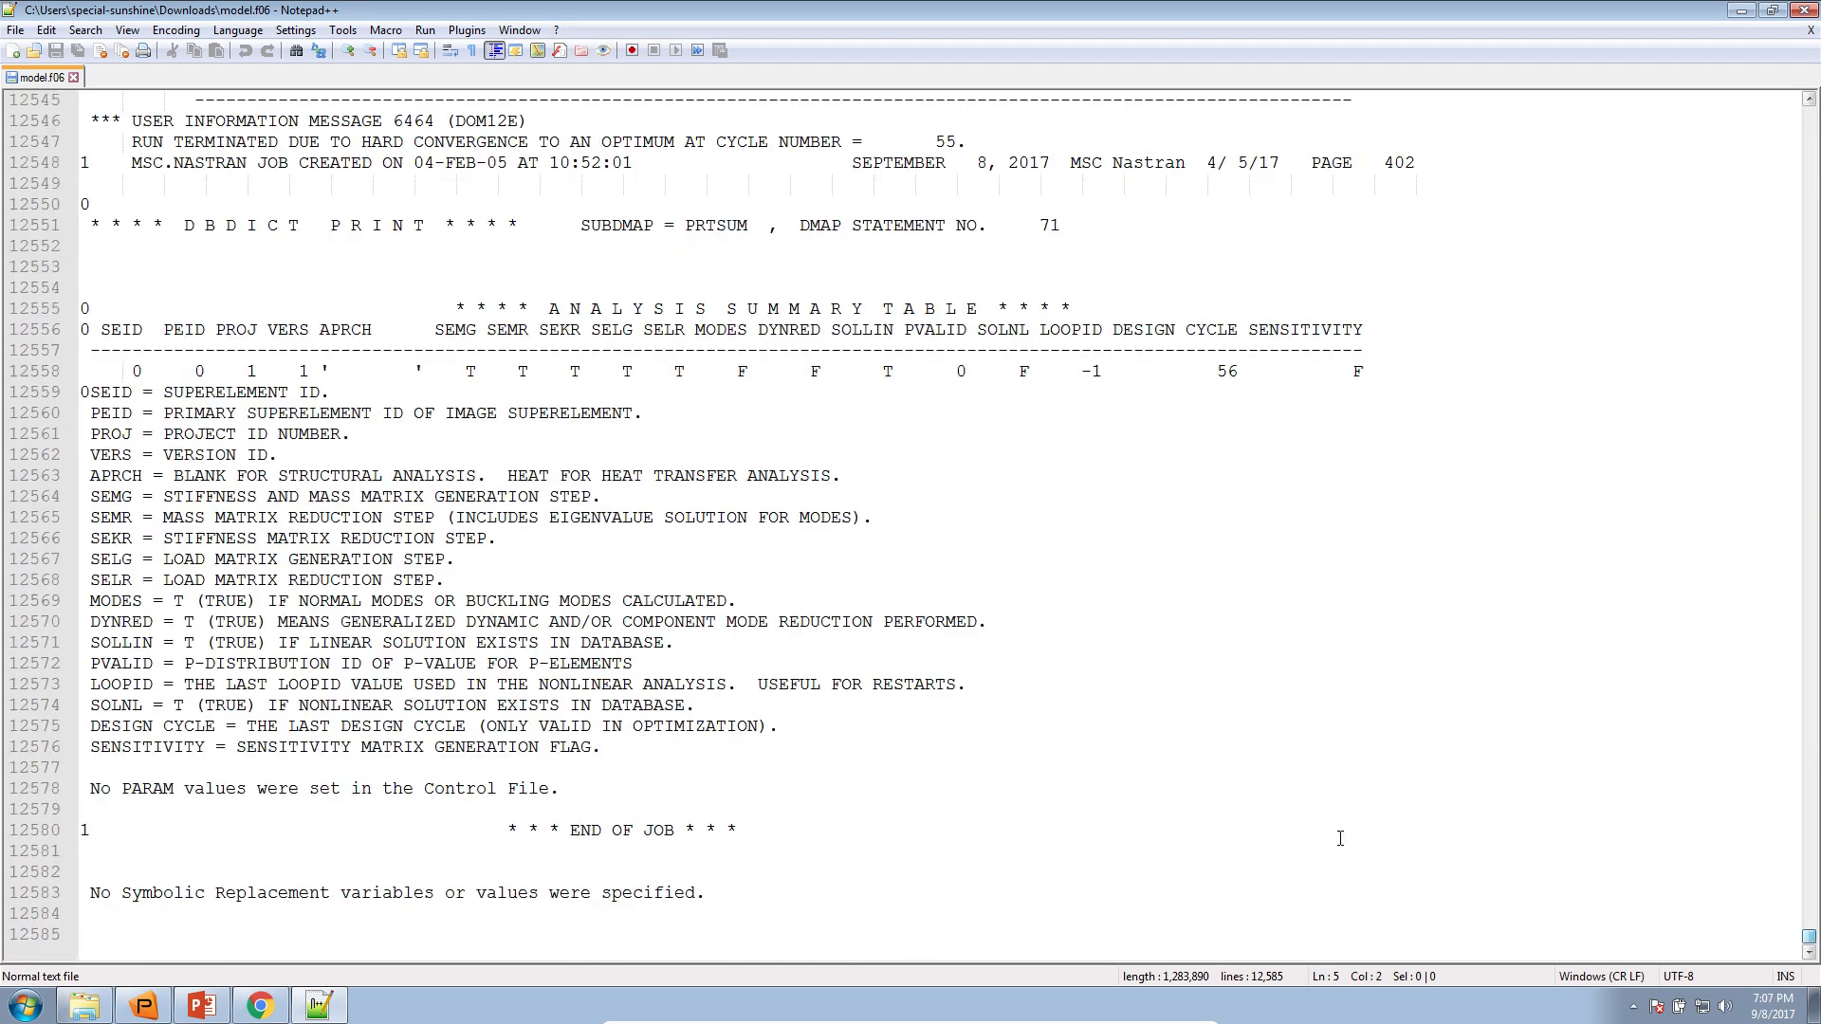
scroll(1340, 838, "up", 9)
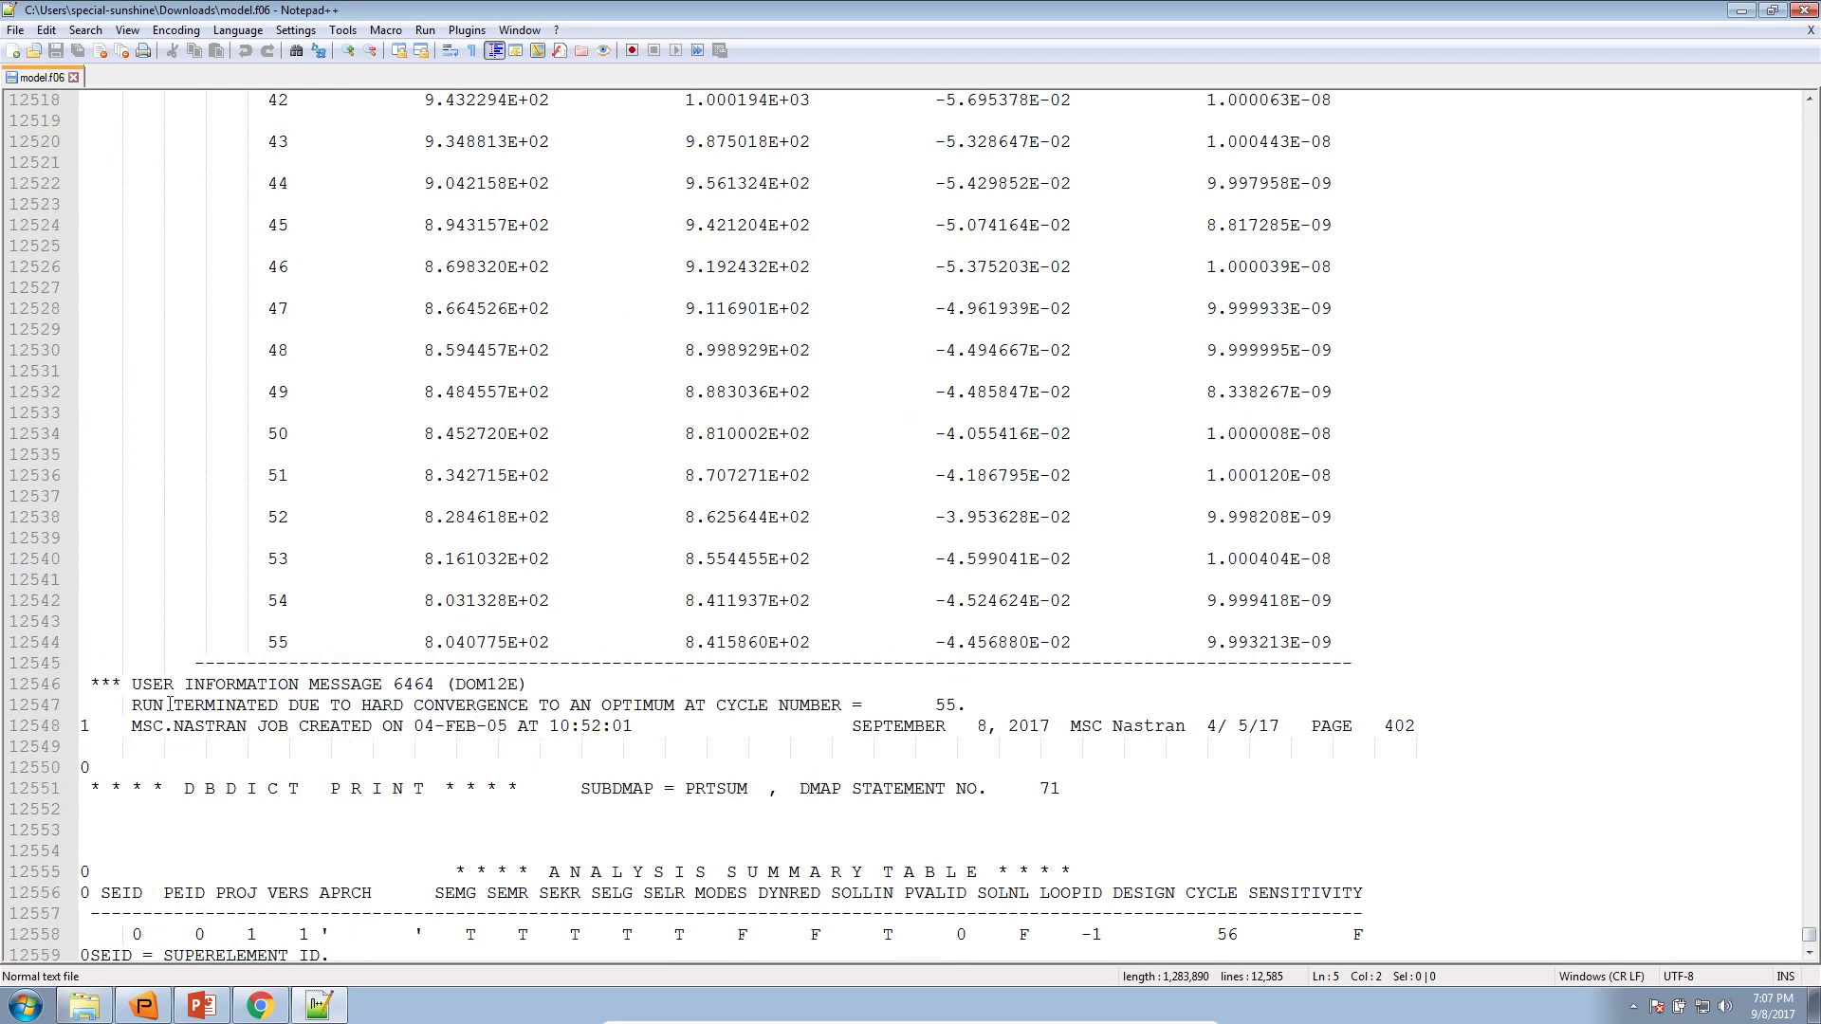
left_click(124, 707)
scroll(142, 721, "down", 9)
scroll(168, 727, "up", 8)
scroll(170, 731, "up", 20)
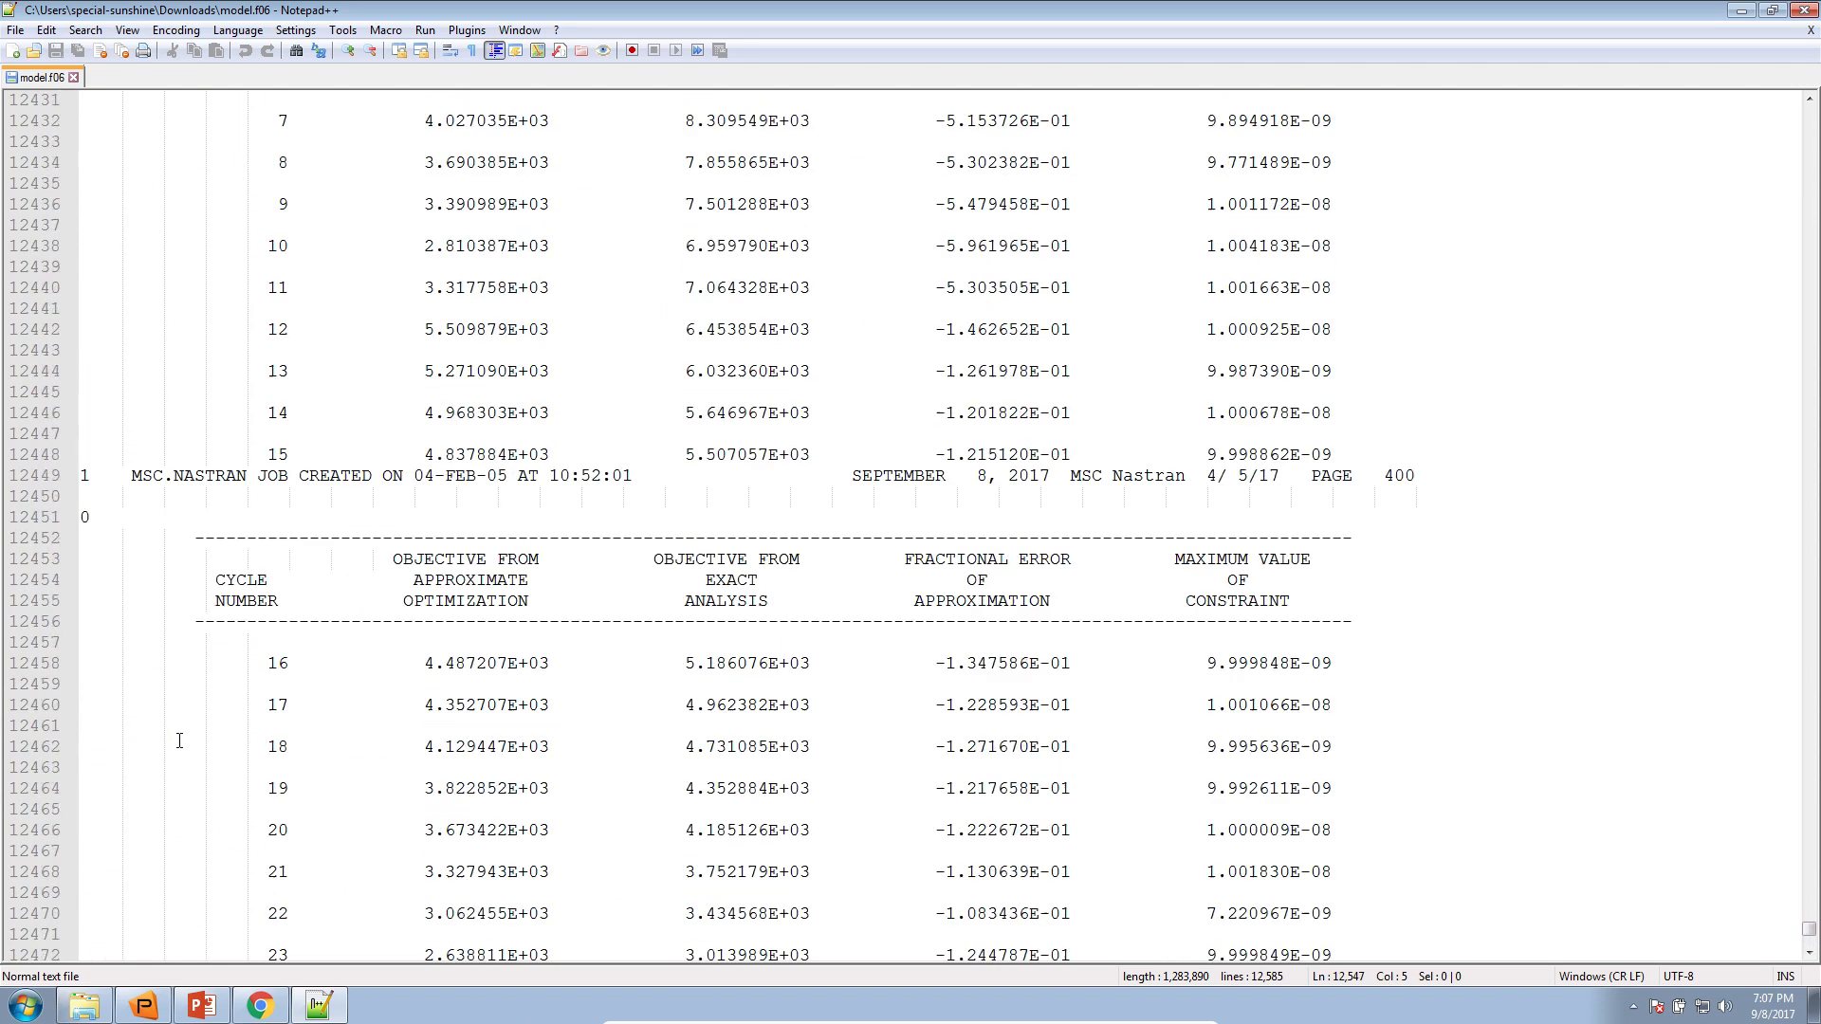
scroll(179, 740, "up", 3)
left_click_drag(758, 288, 1061, 287)
scroll(1047, 386, "down", 20)
scroll(1047, 386, "down", 20)
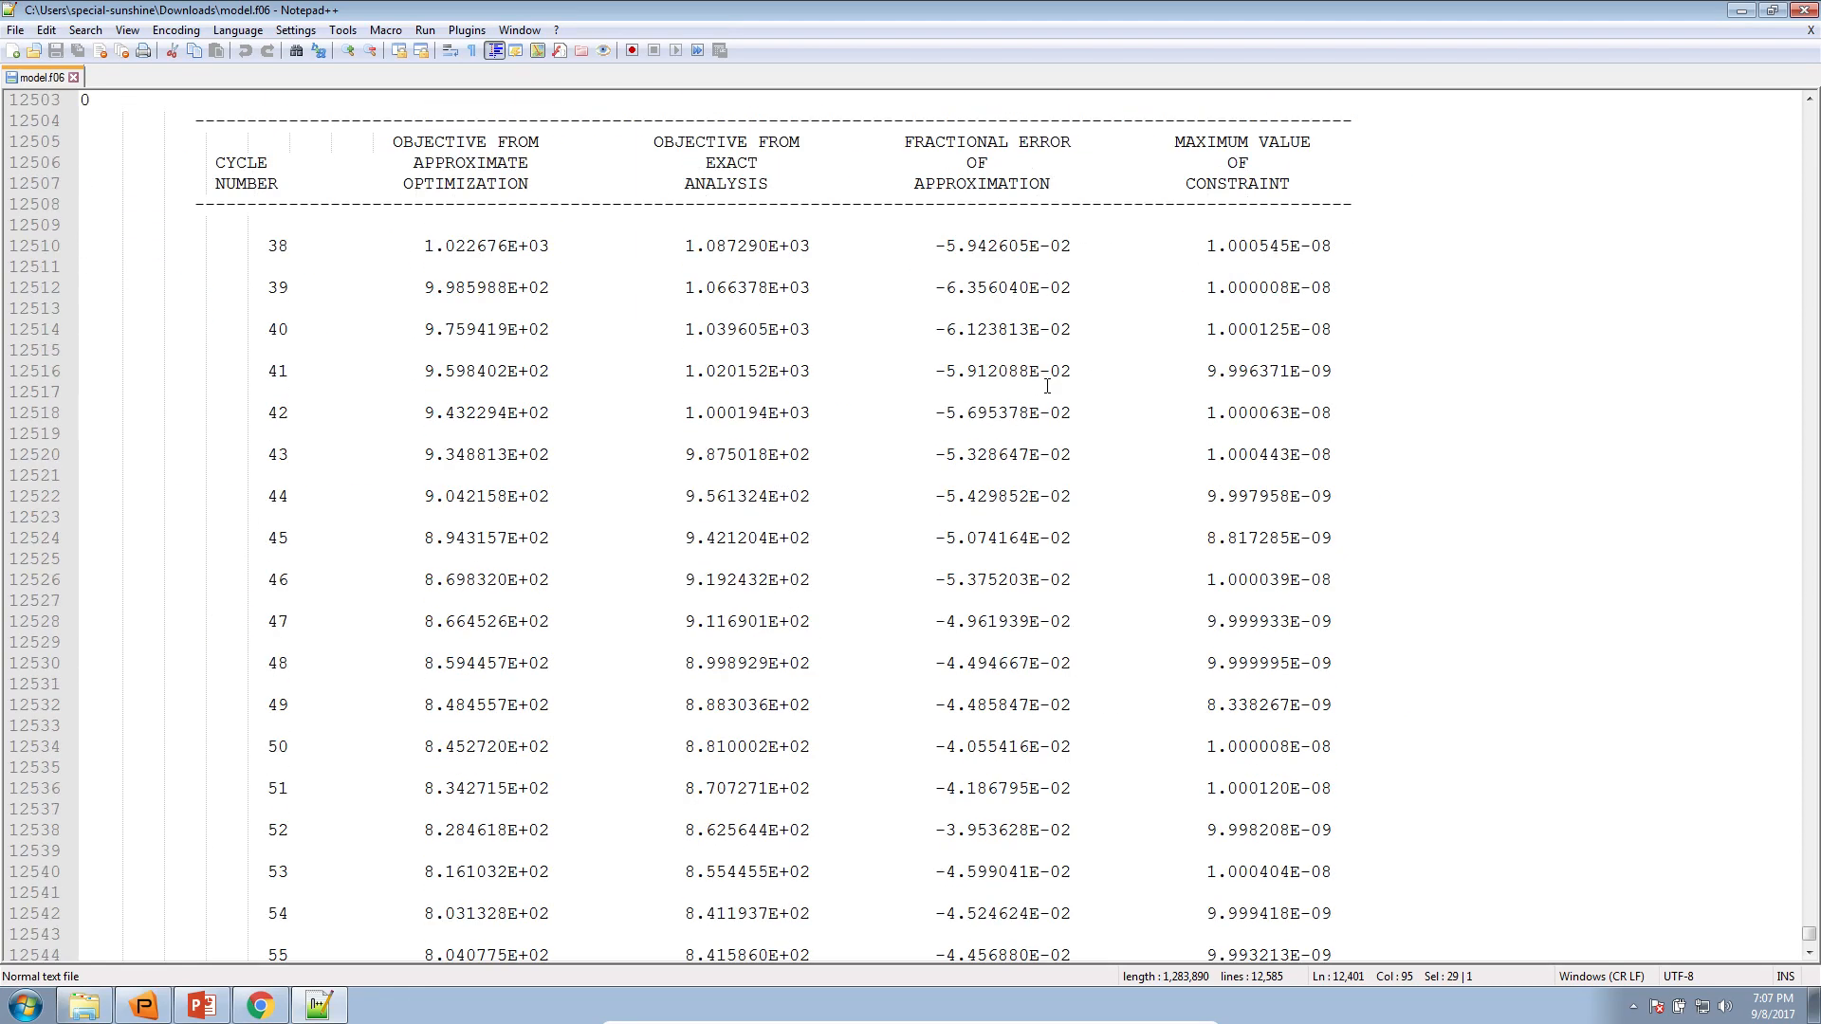
left_click_drag(117, 400, 845, 401)
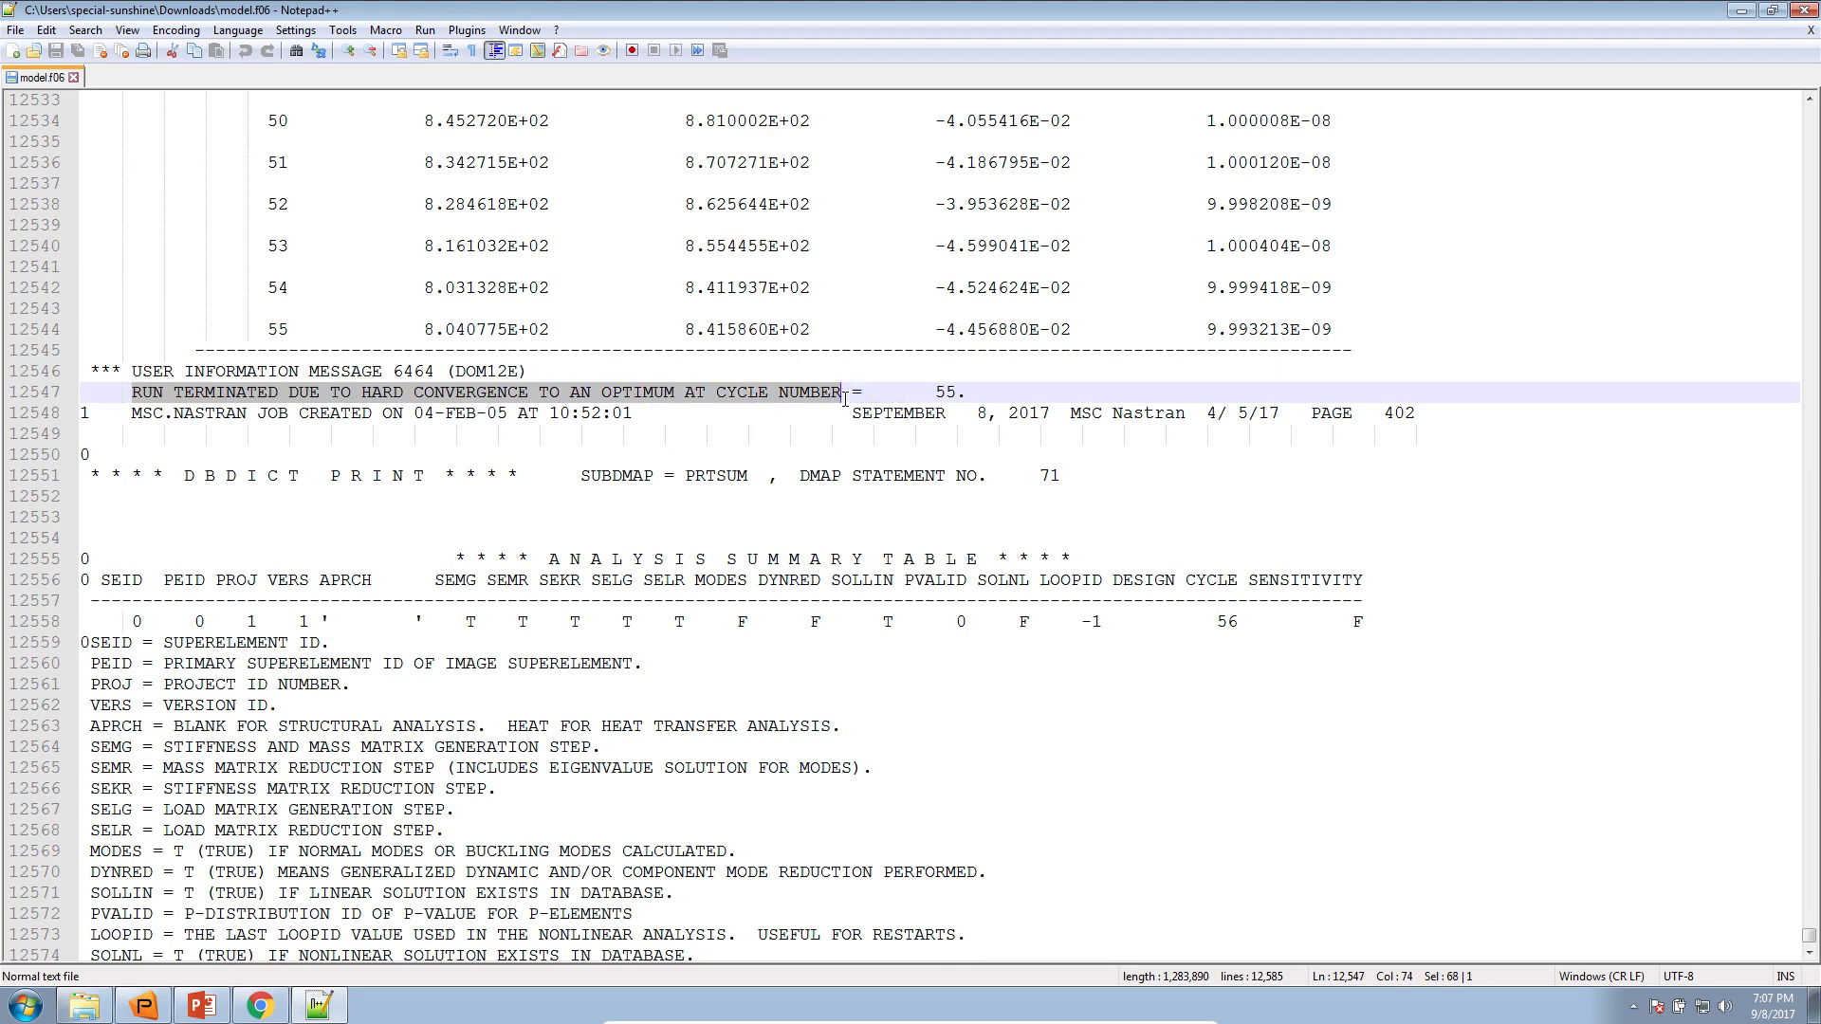
Minimize Notepad++ and Chrome, then close Patran and confirm the exit
left_click(1737, 13)
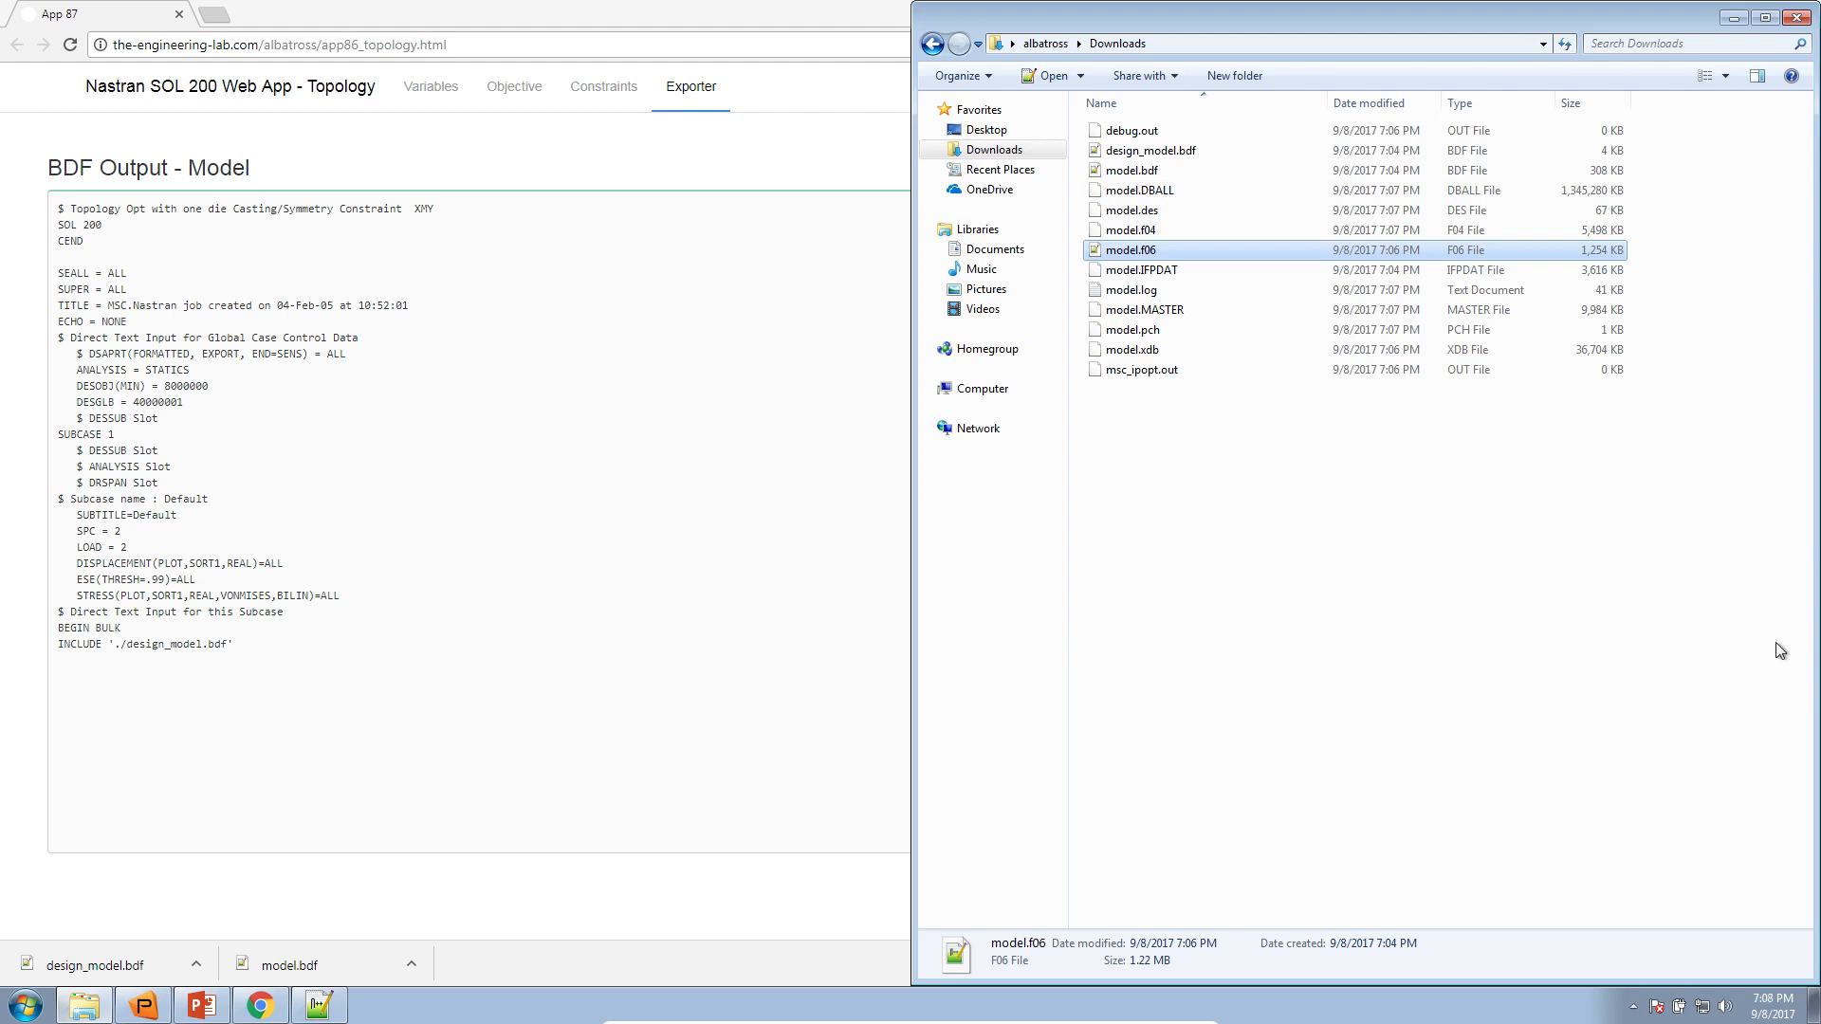
left_click(707, 662)
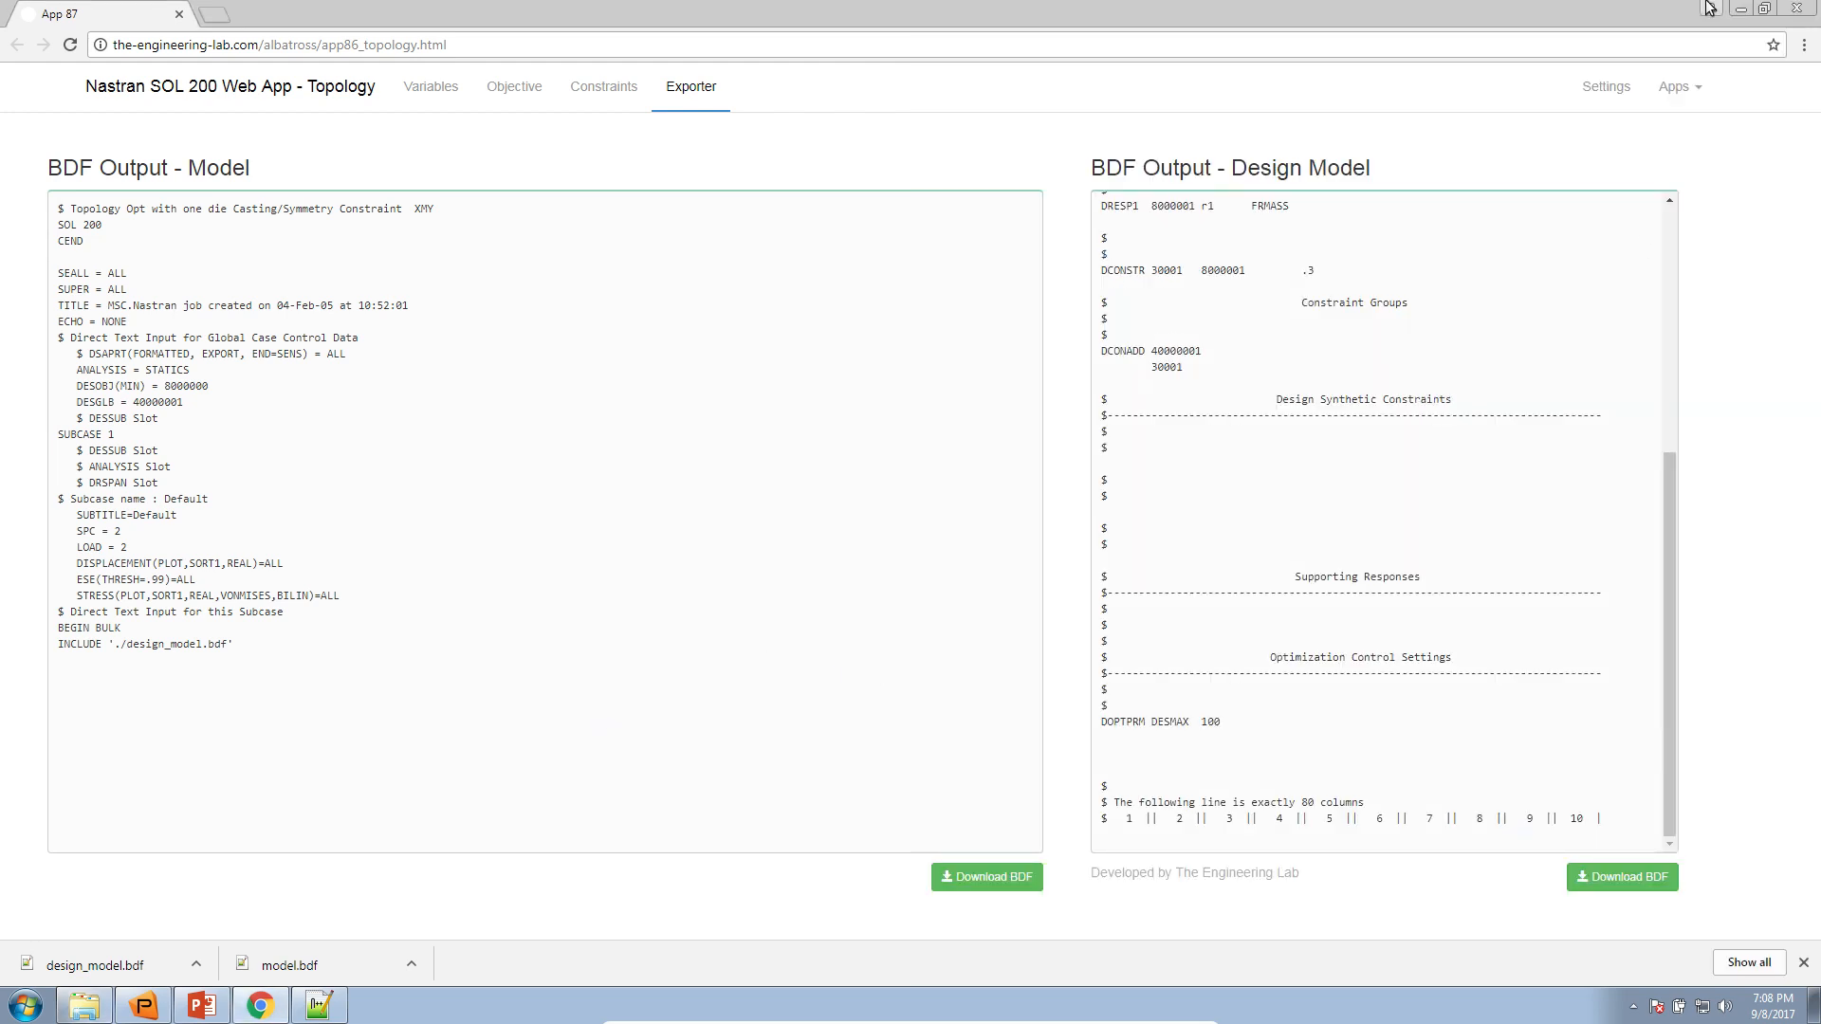
left_click(1743, 14)
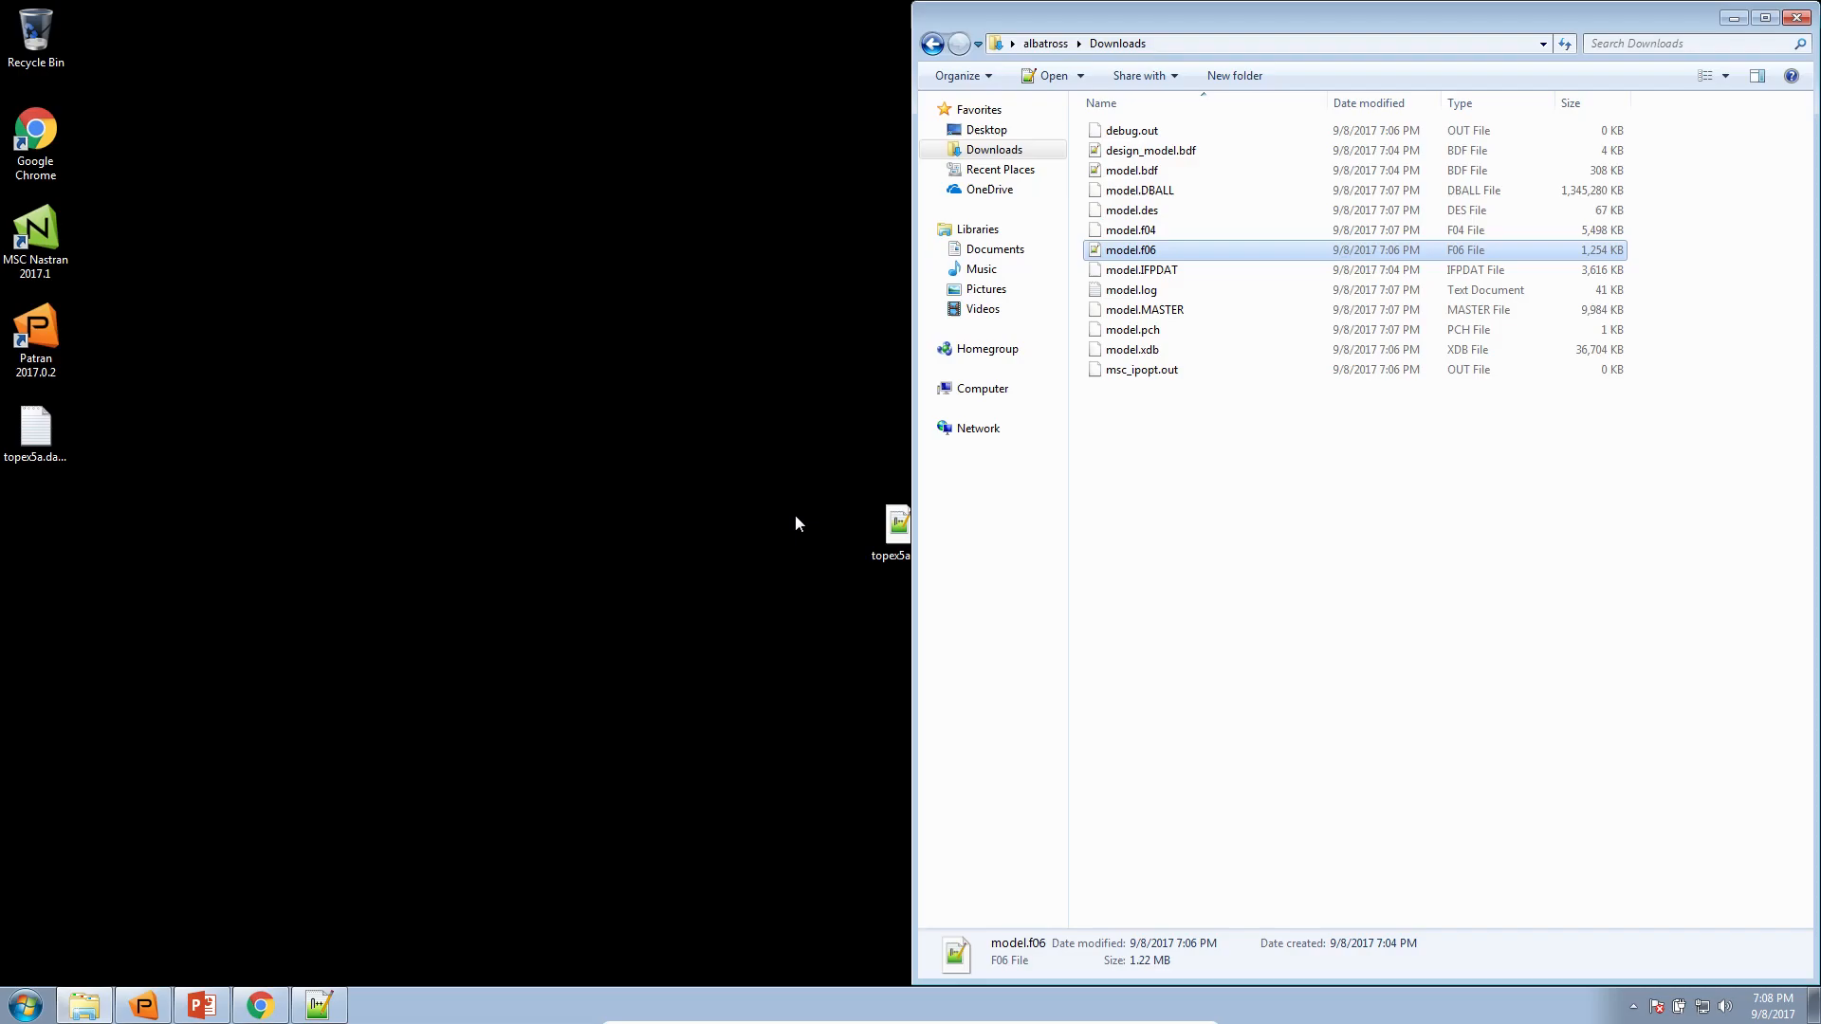
left_click(143, 1005)
left_click(1801, 10)
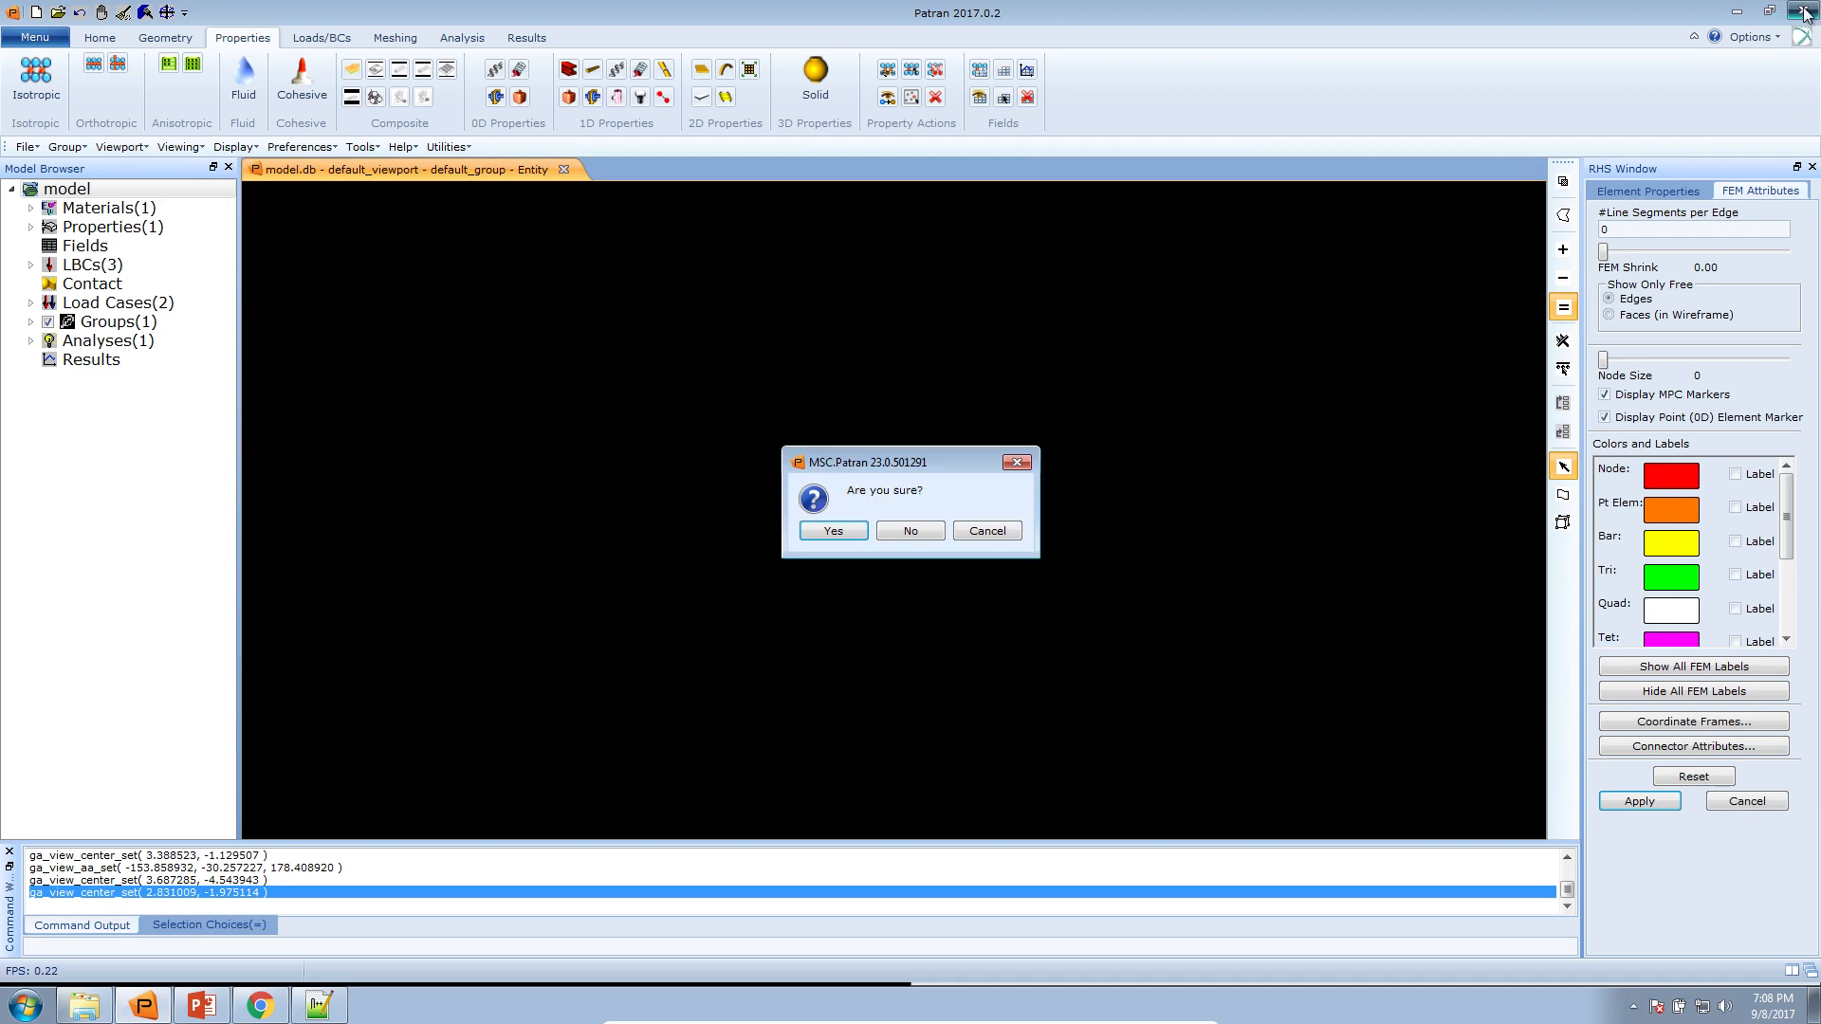
left_click(816, 534)
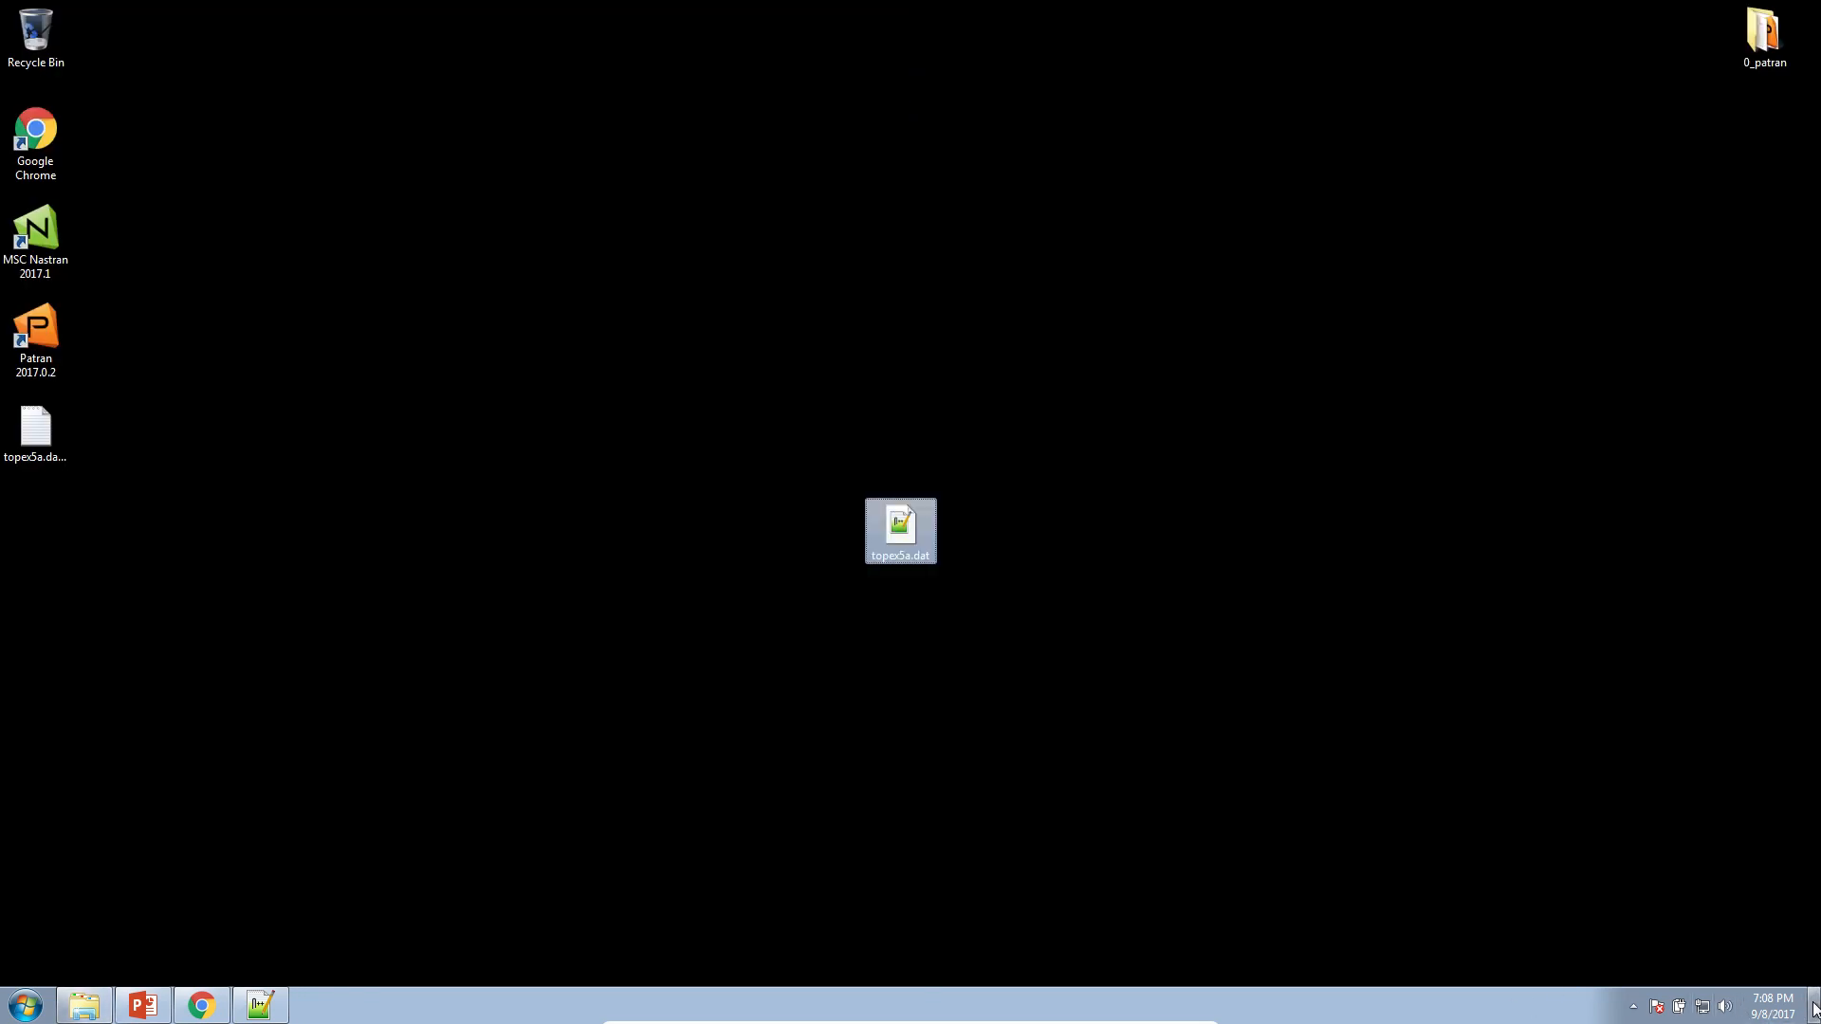
On the desktop, move topex5a.dat below the 0_patran folder and delete topex5a.dat.log
left_click(1813, 1006)
left_click_drag(925, 547, 1679, 163)
left_click_drag(1754, 110, 1754, 112)
left_click_drag(42, 429, 189, 436)
key("Delete")
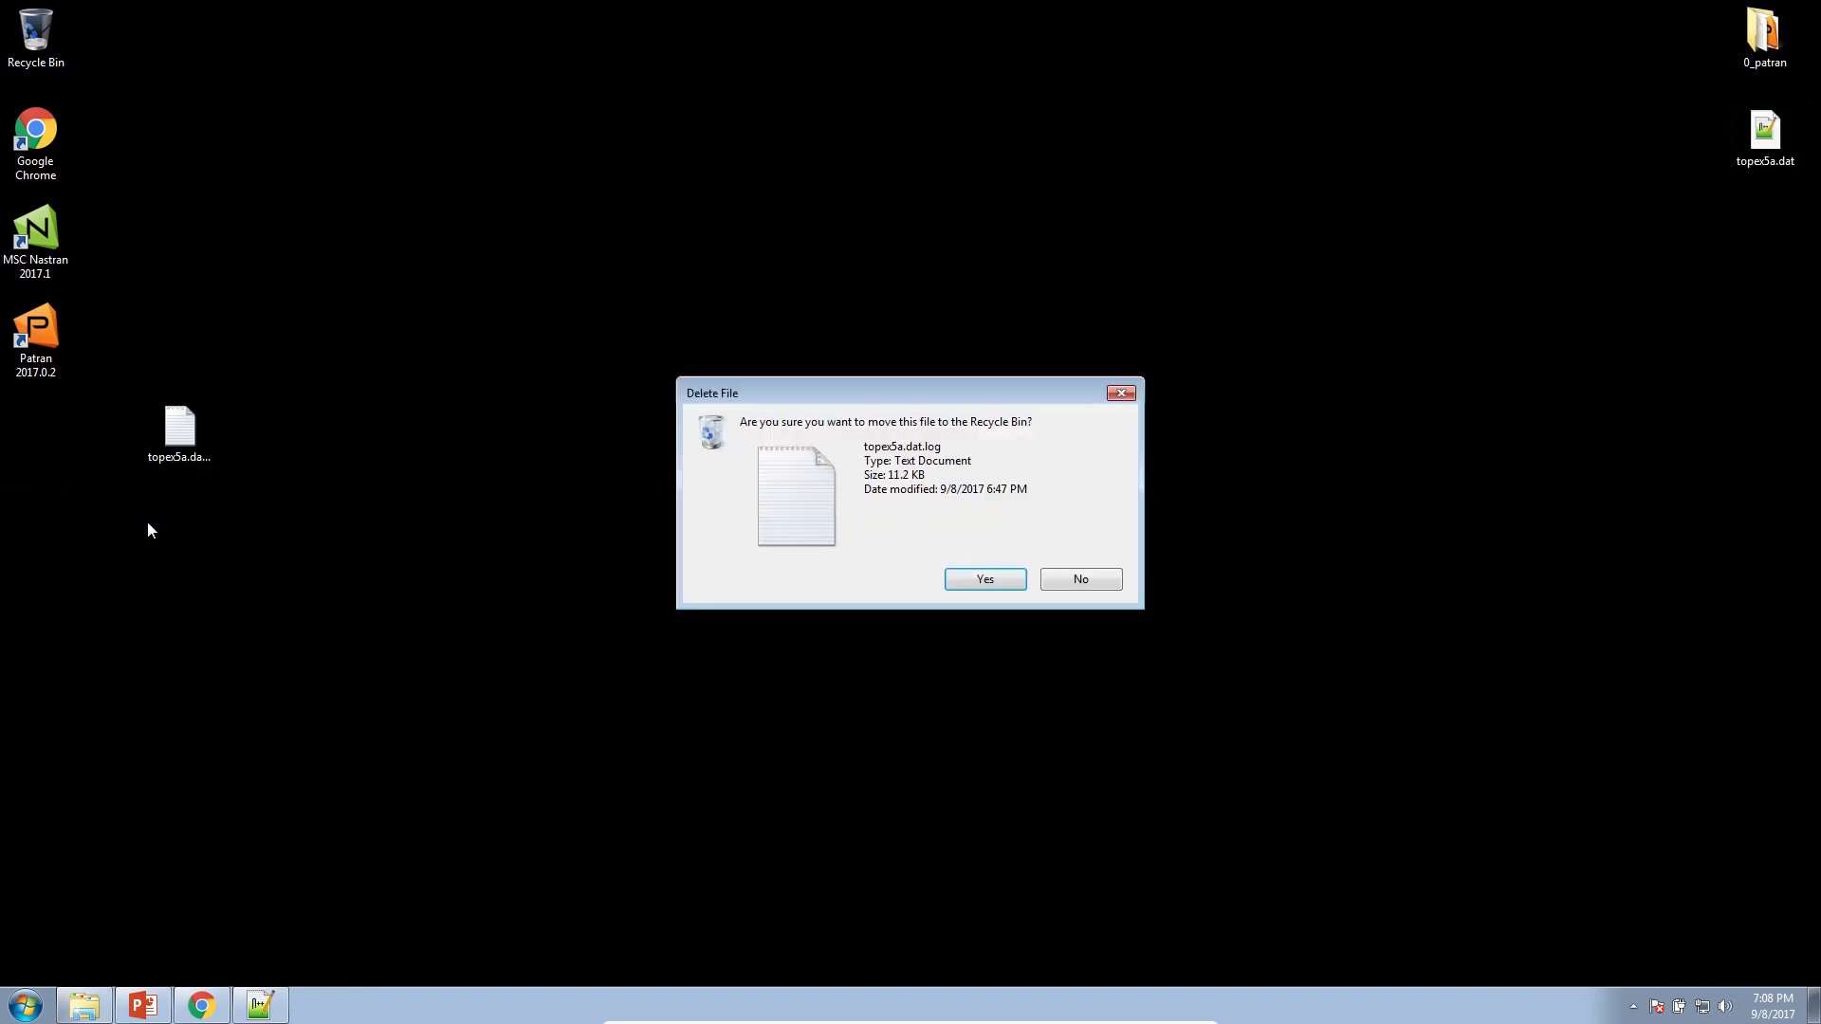
key("Return")
Create a desktop folder named 0_pat and start a Patran session from that folder
right_click(395, 469)
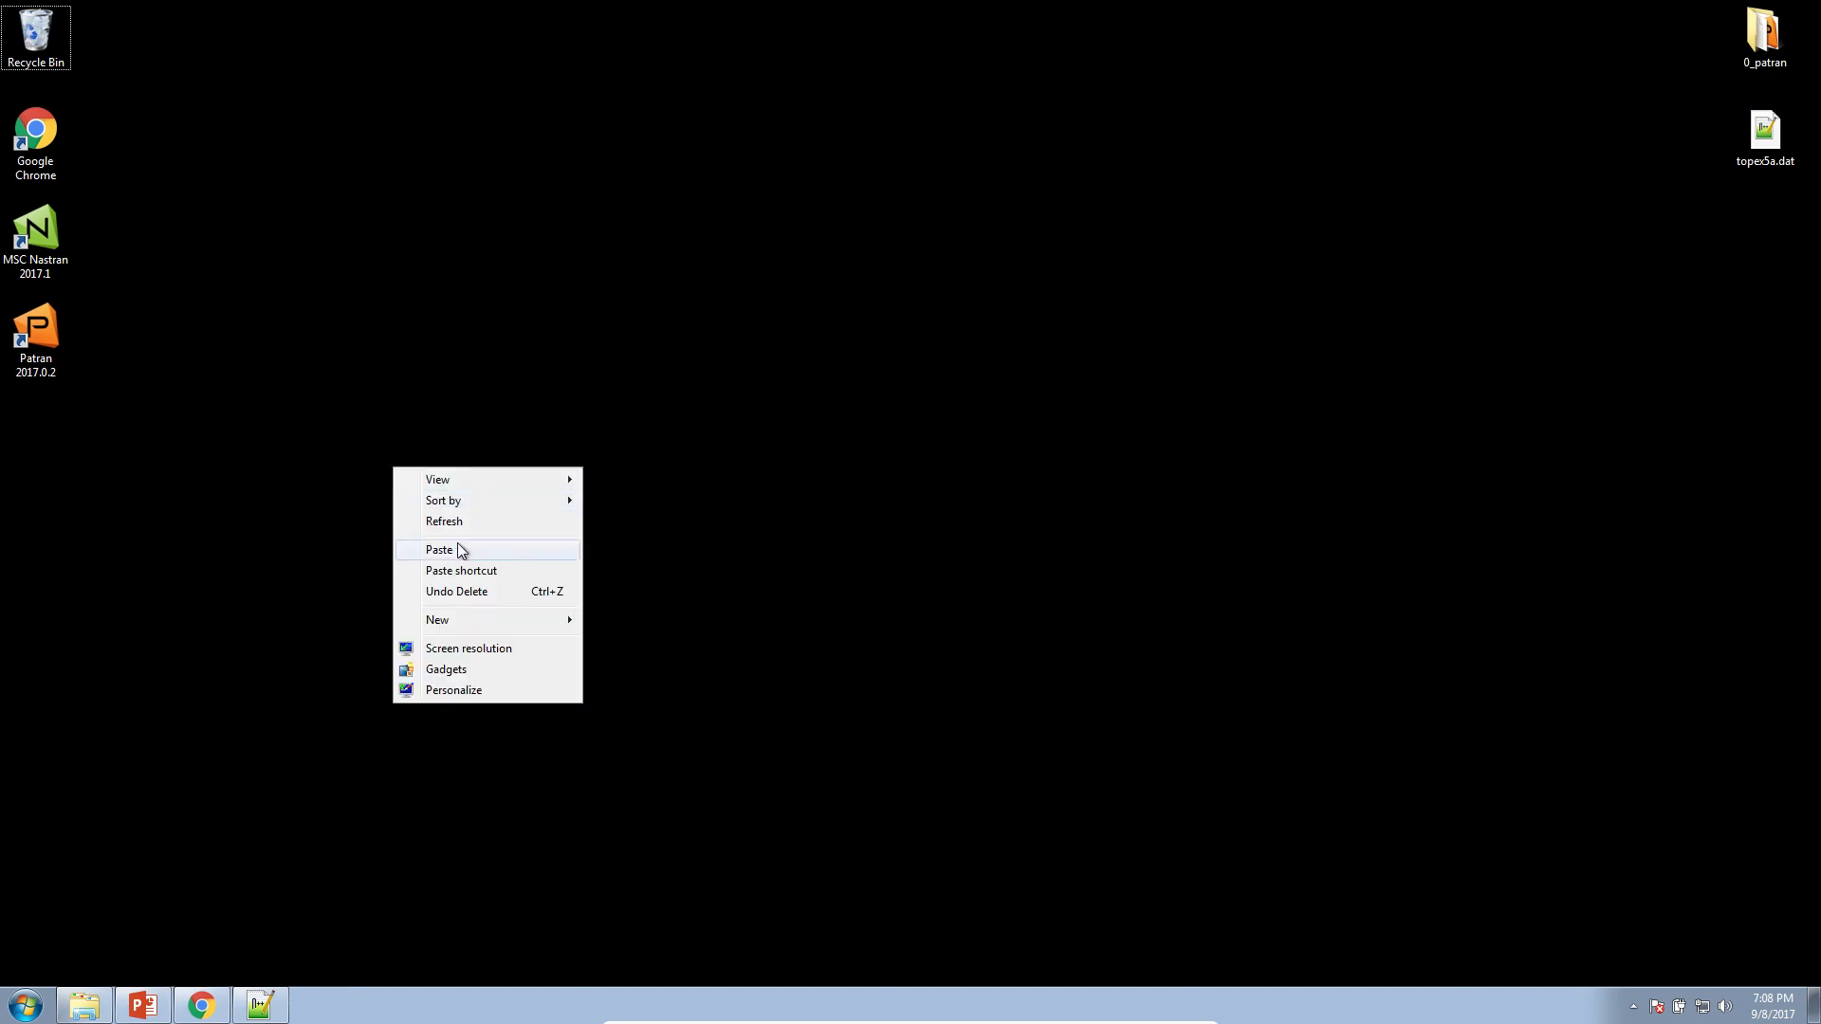
mouse_move(489, 613)
left_click(633, 622)
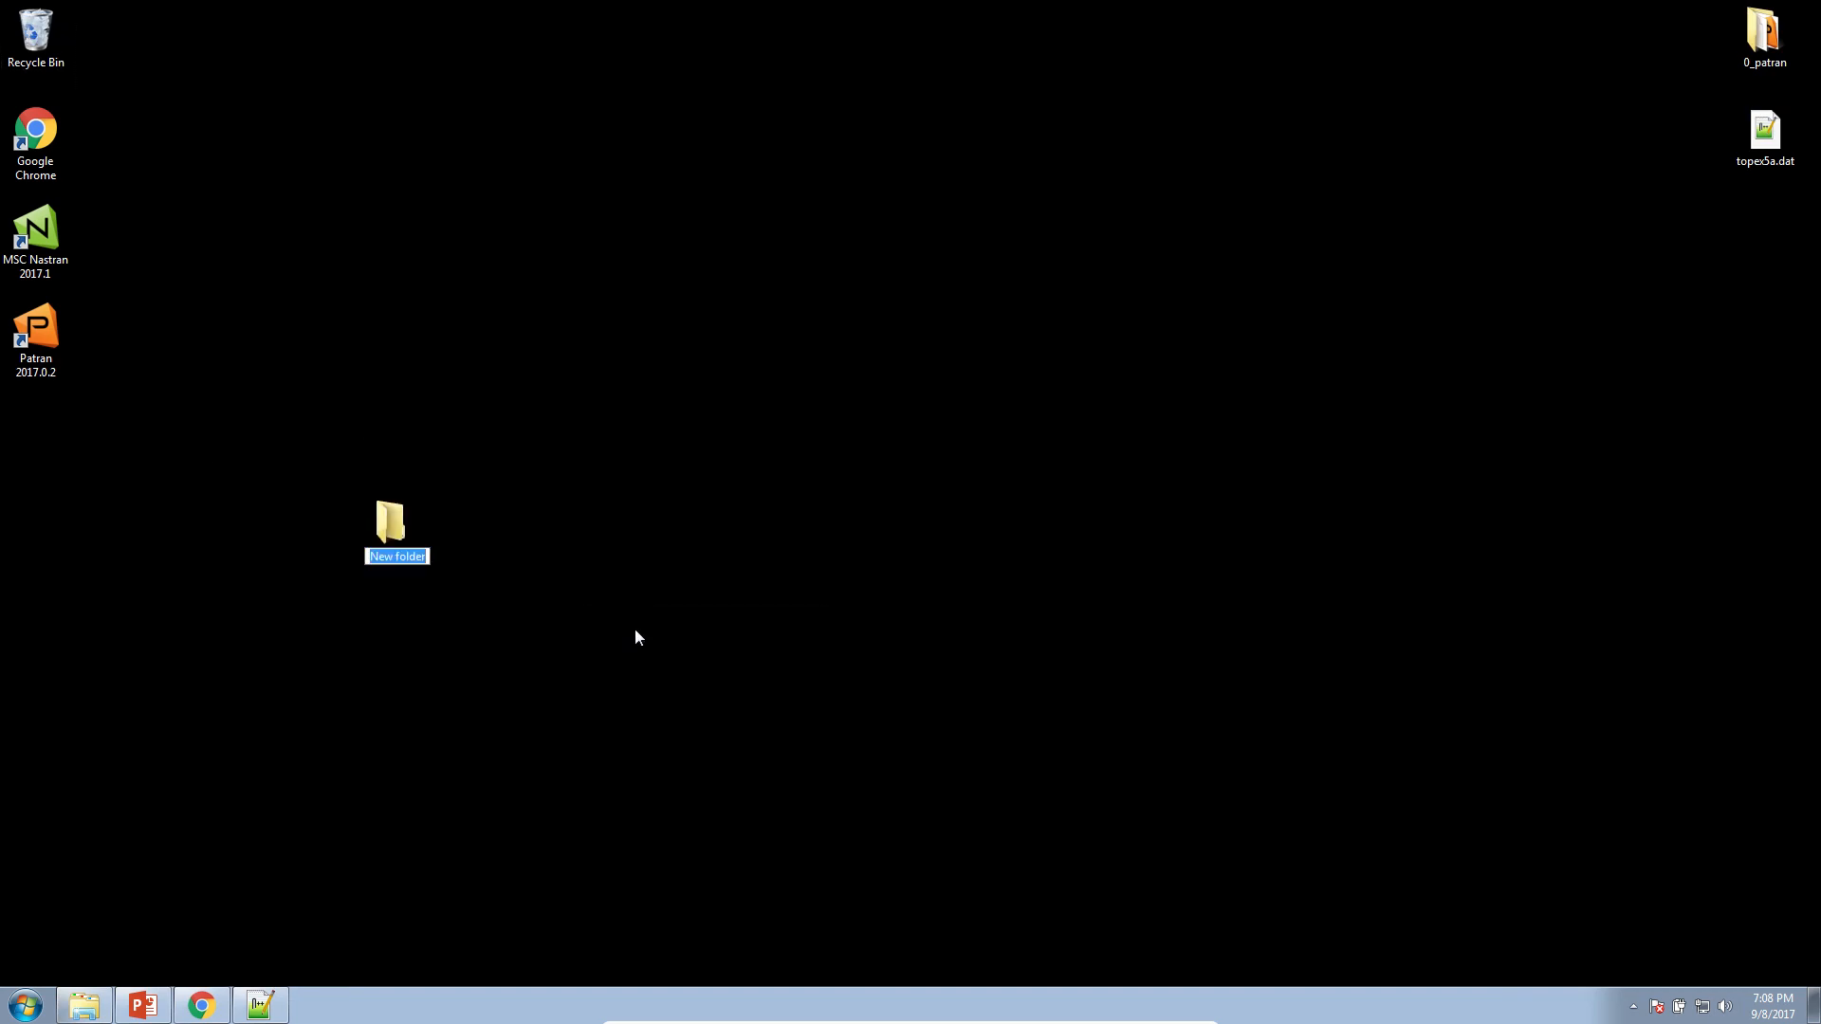
type("2")
type("0_pat")
key("Return")
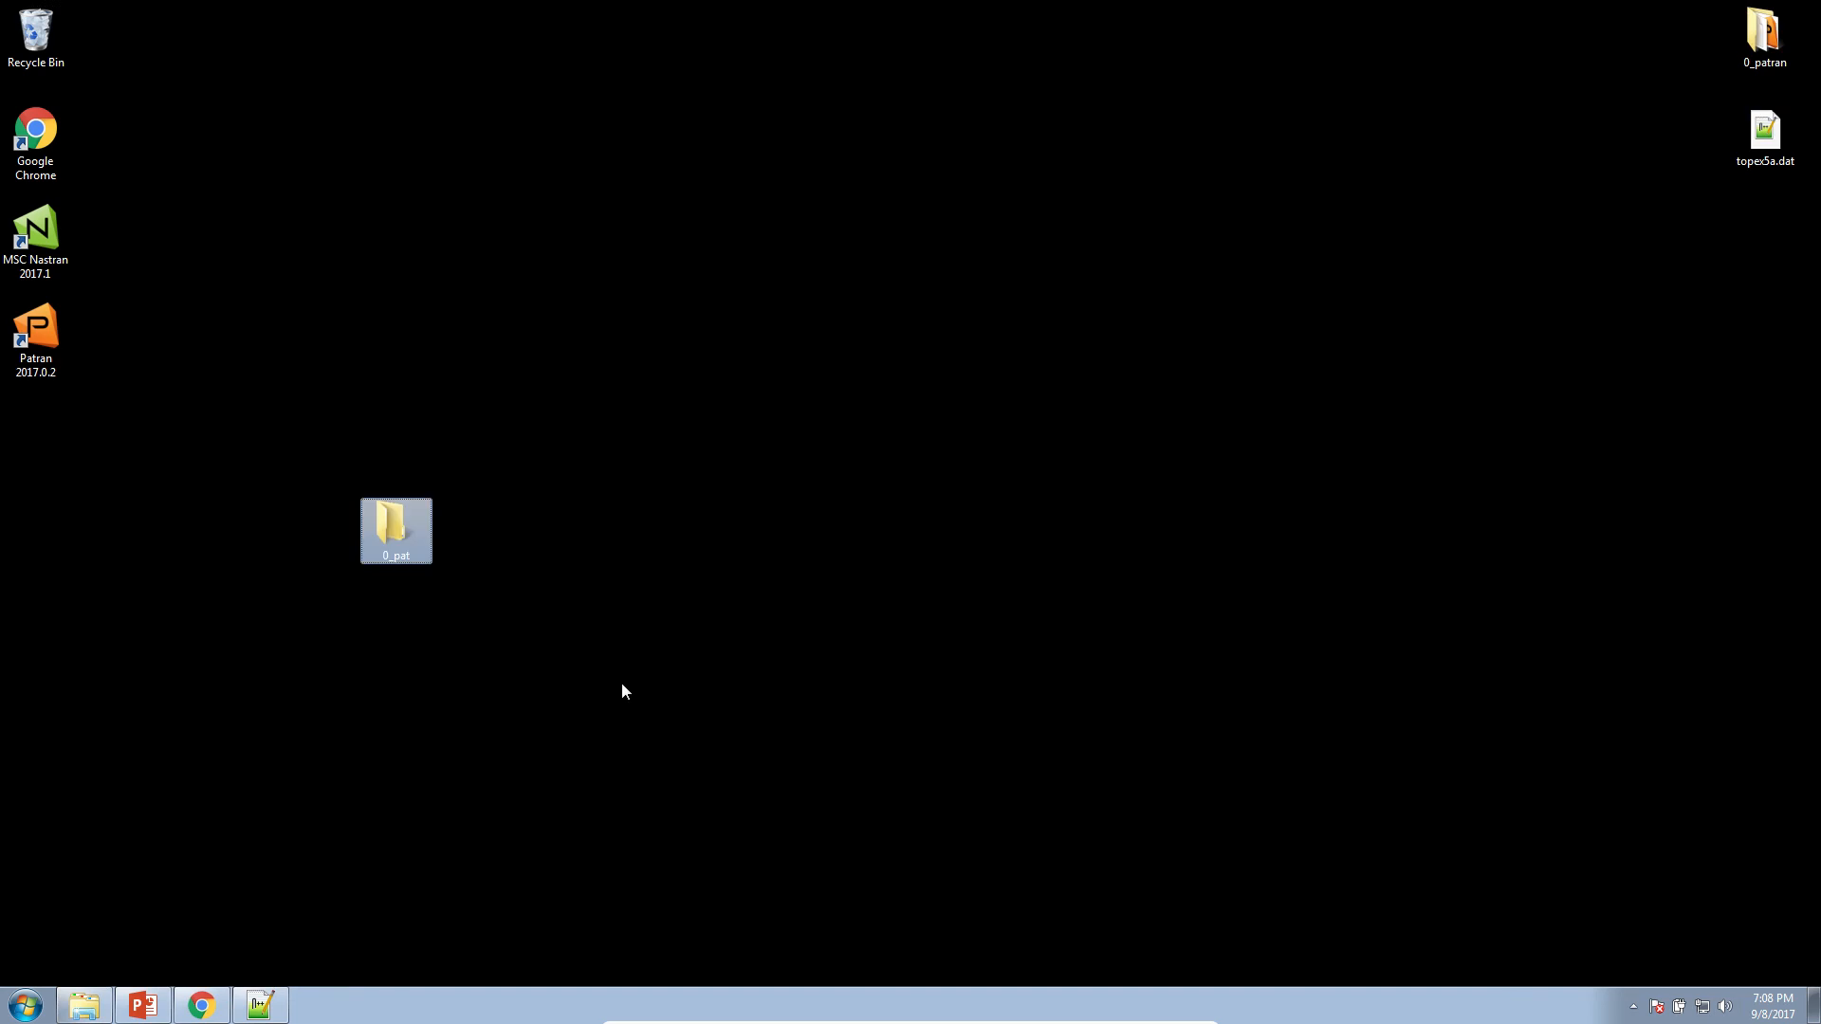
right_click(423, 537)
left_click(458, 567)
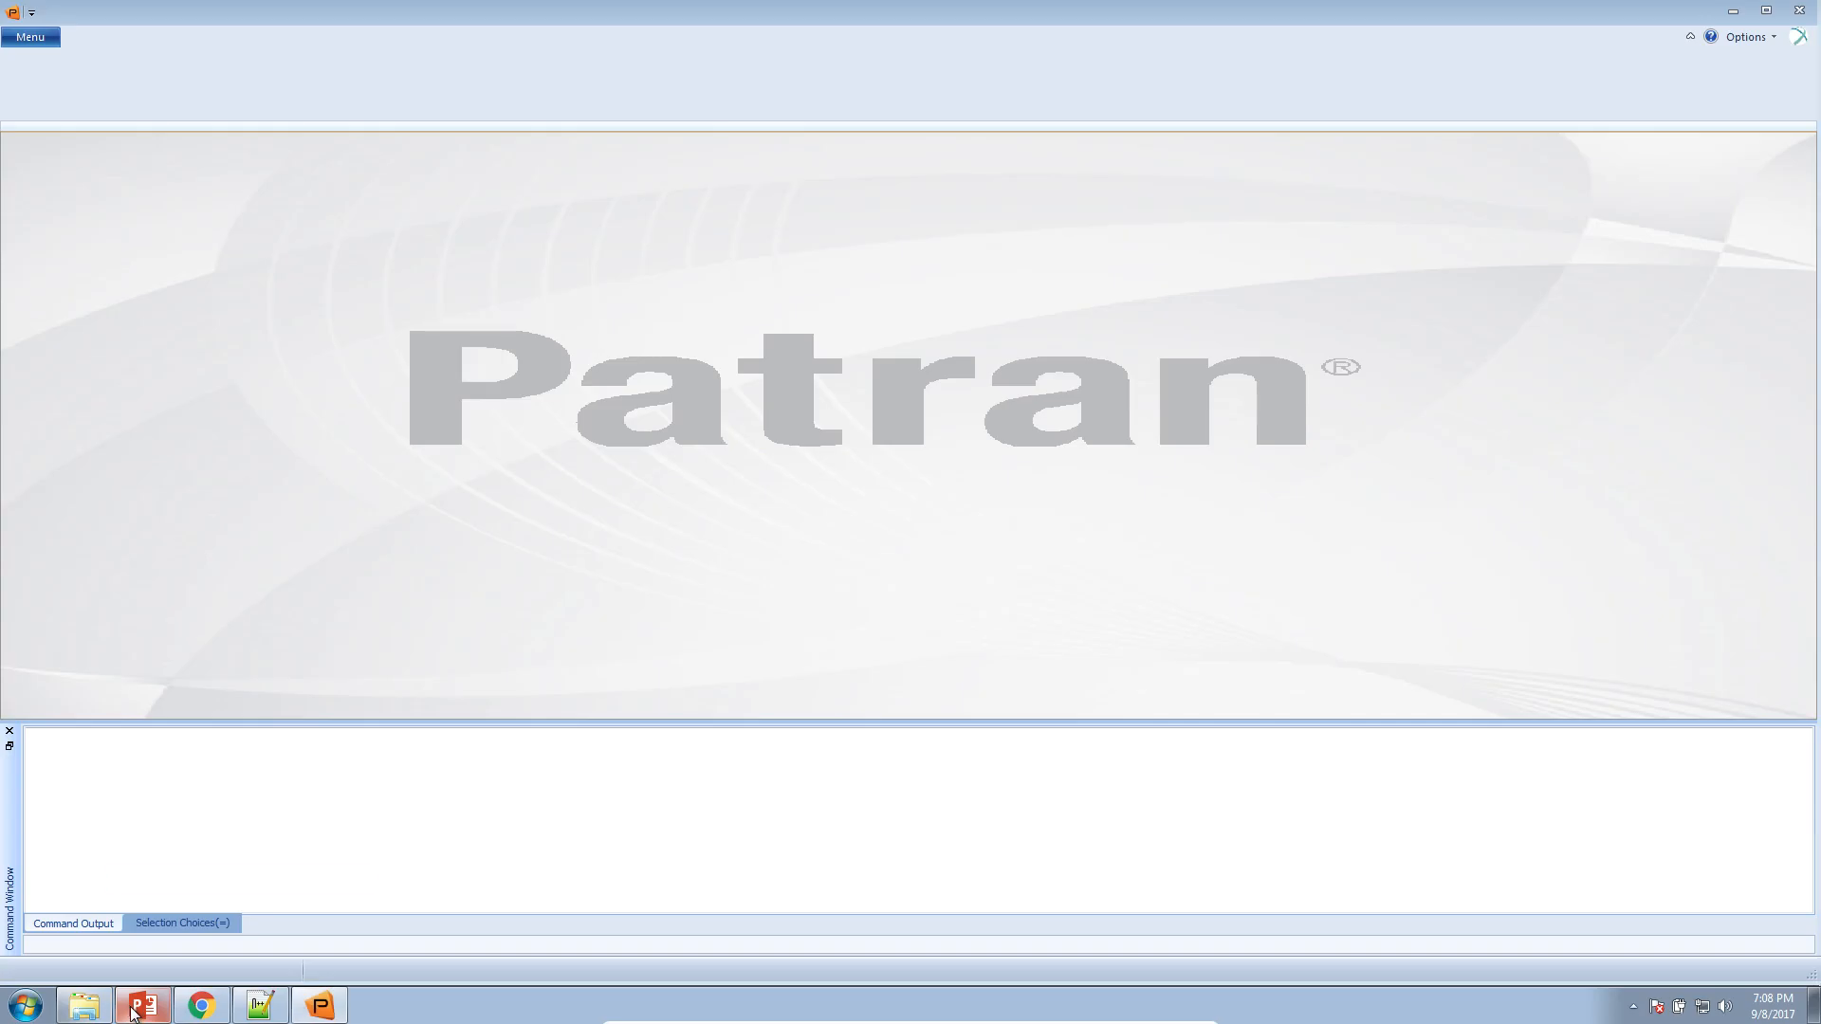
Switch to PowerPoint to view the "Contact me" slide of lecture_topex5a.pptx, and minimize it
left_click(133, 1012)
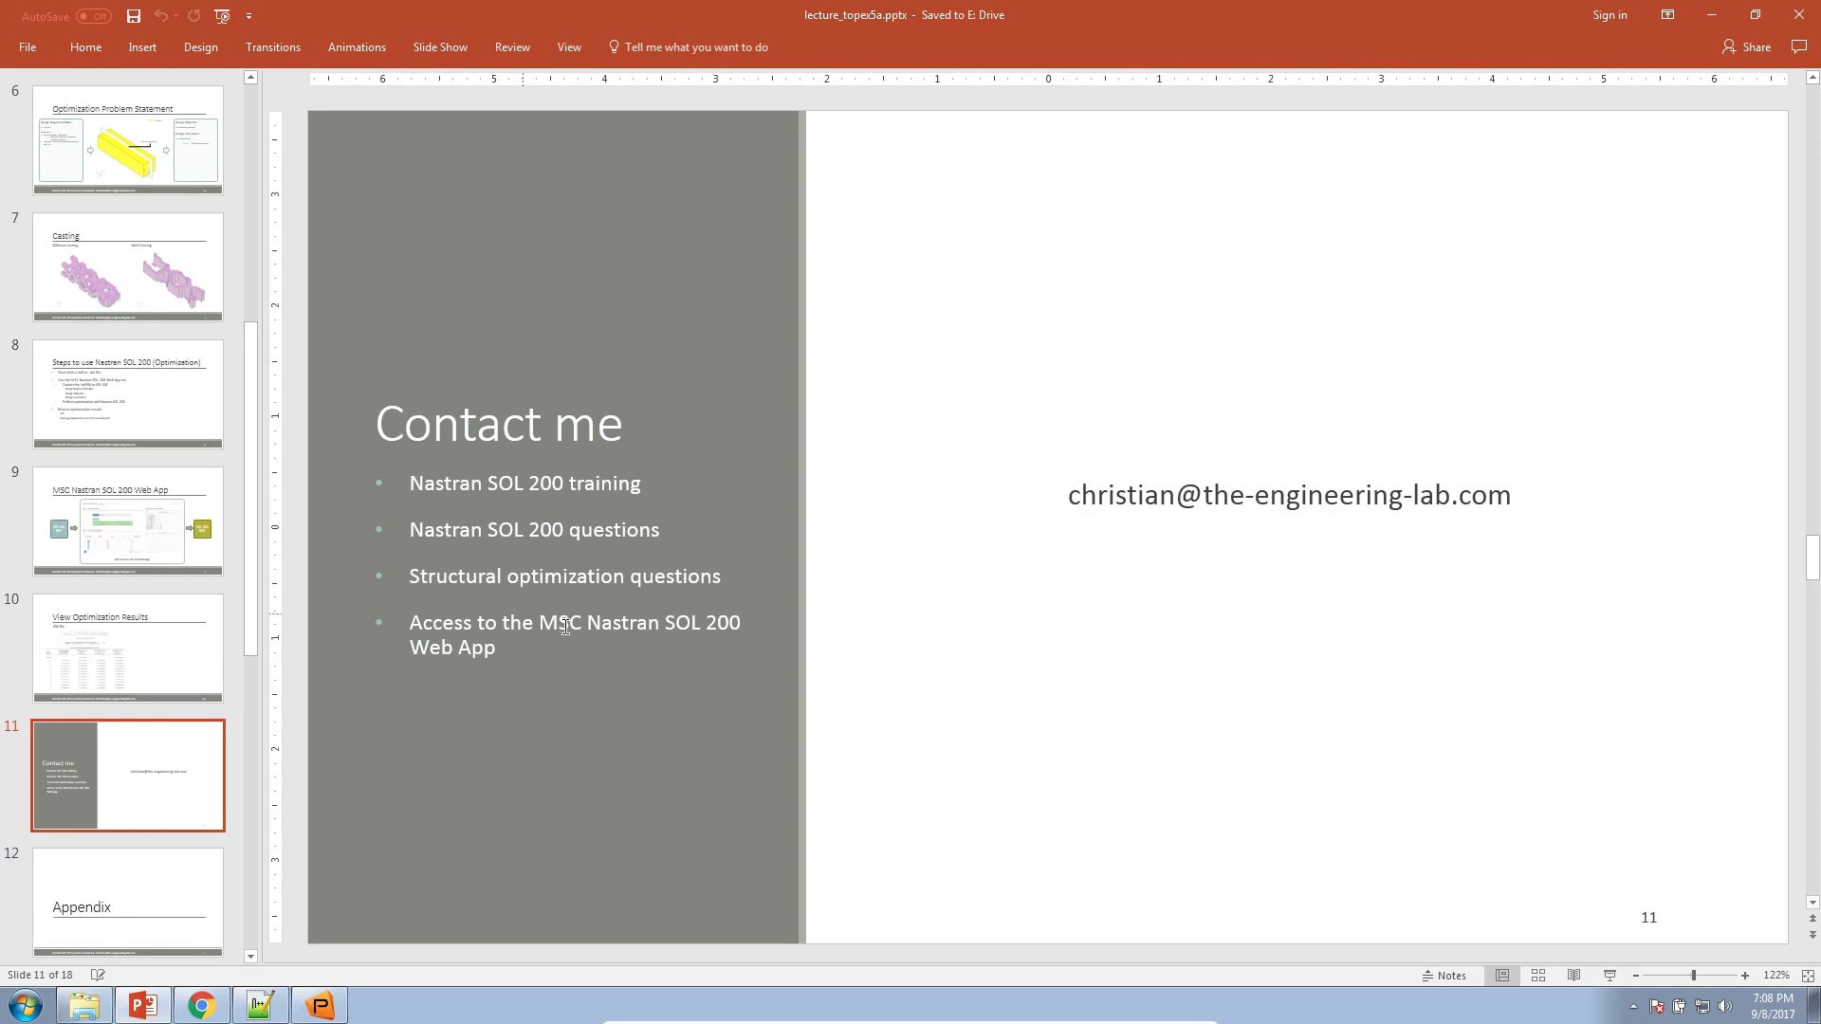
mouse_move(586, 624)
left_mouse_down()
mouse_move(616, 670)
mouse_move(1090, 507)
left_mouse_up()
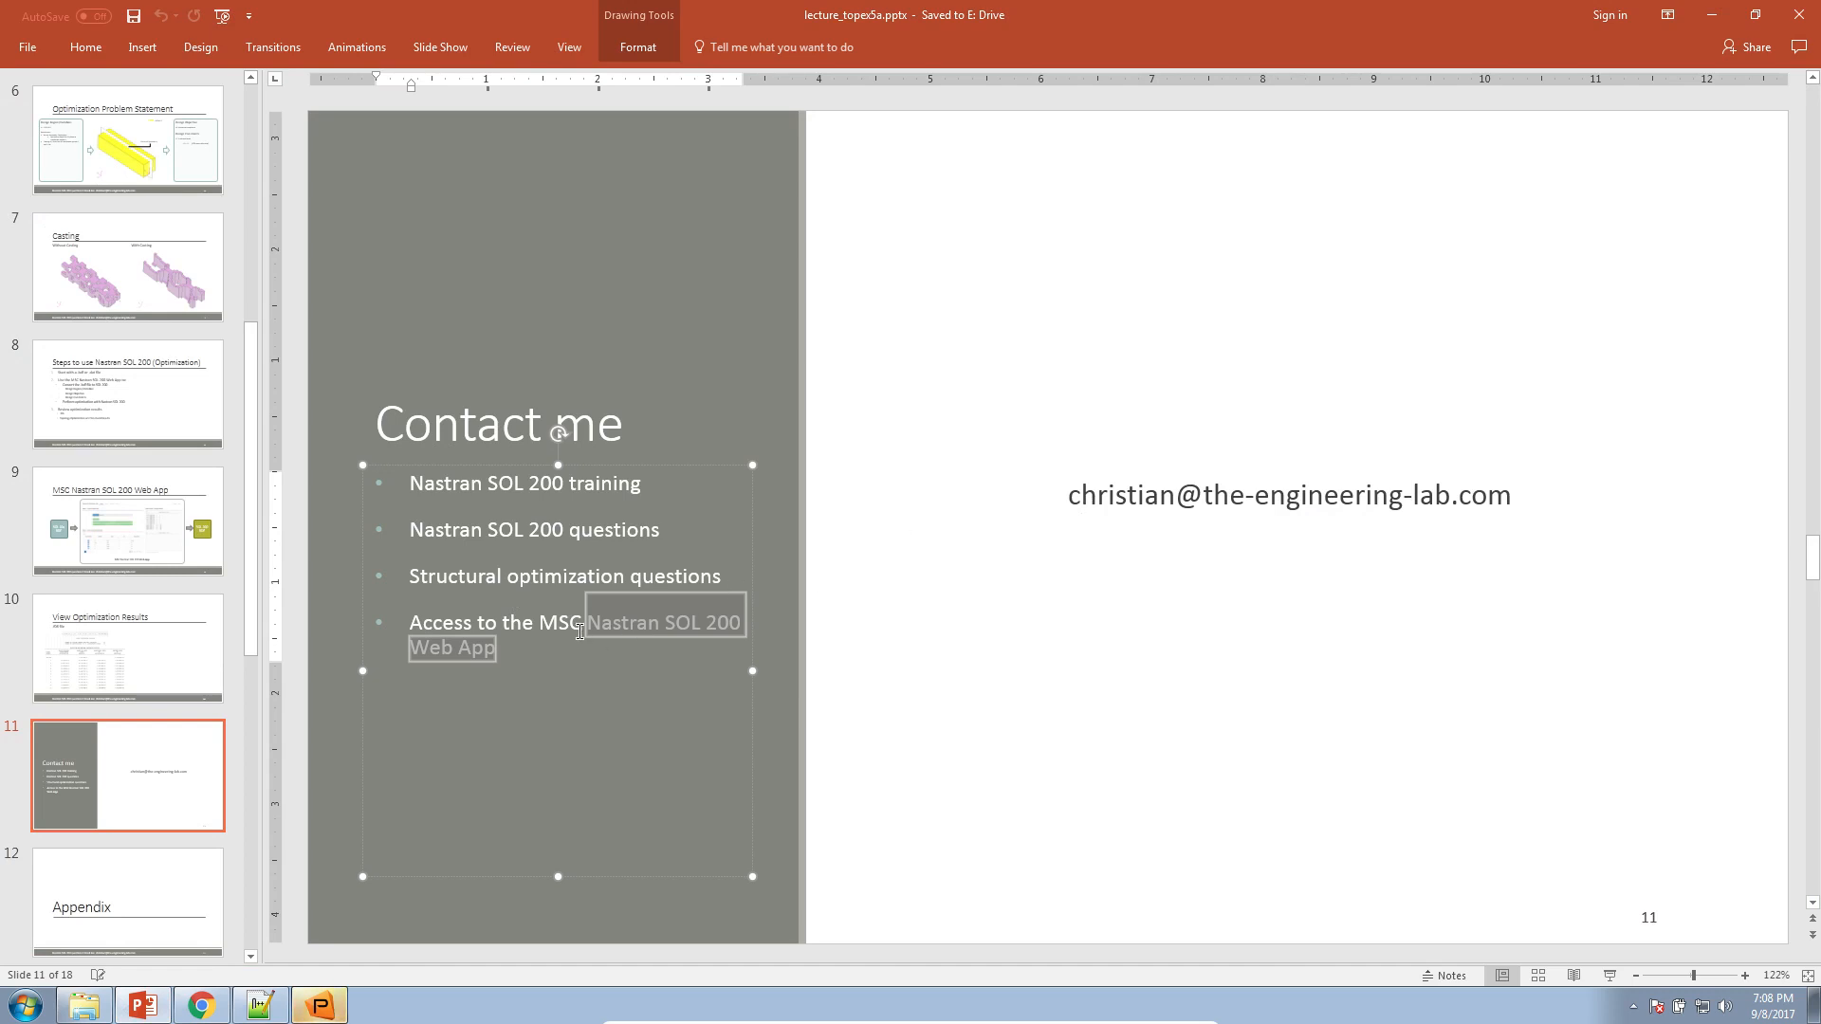
left_click(1710, 16)
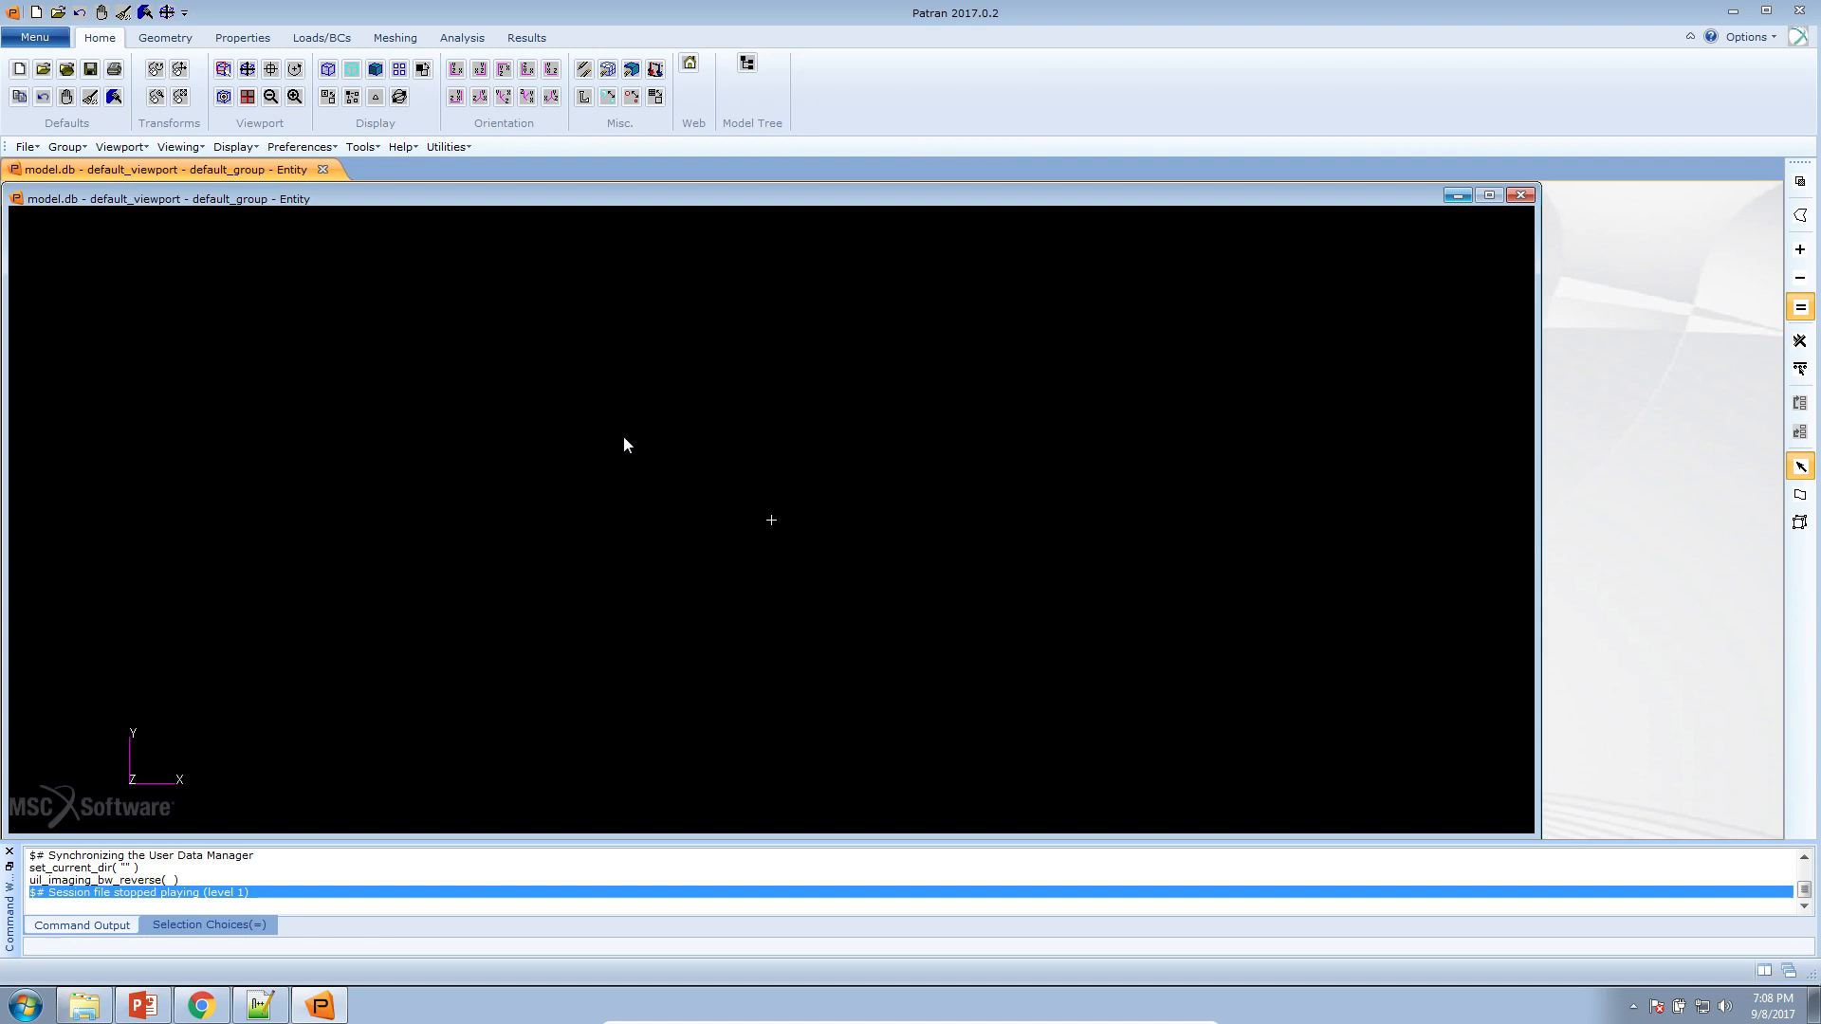
Cancel creating a new database and import model.bdf from the Downloads folder as MSC.Nastran input into the open model.db
left_click(17, 72)
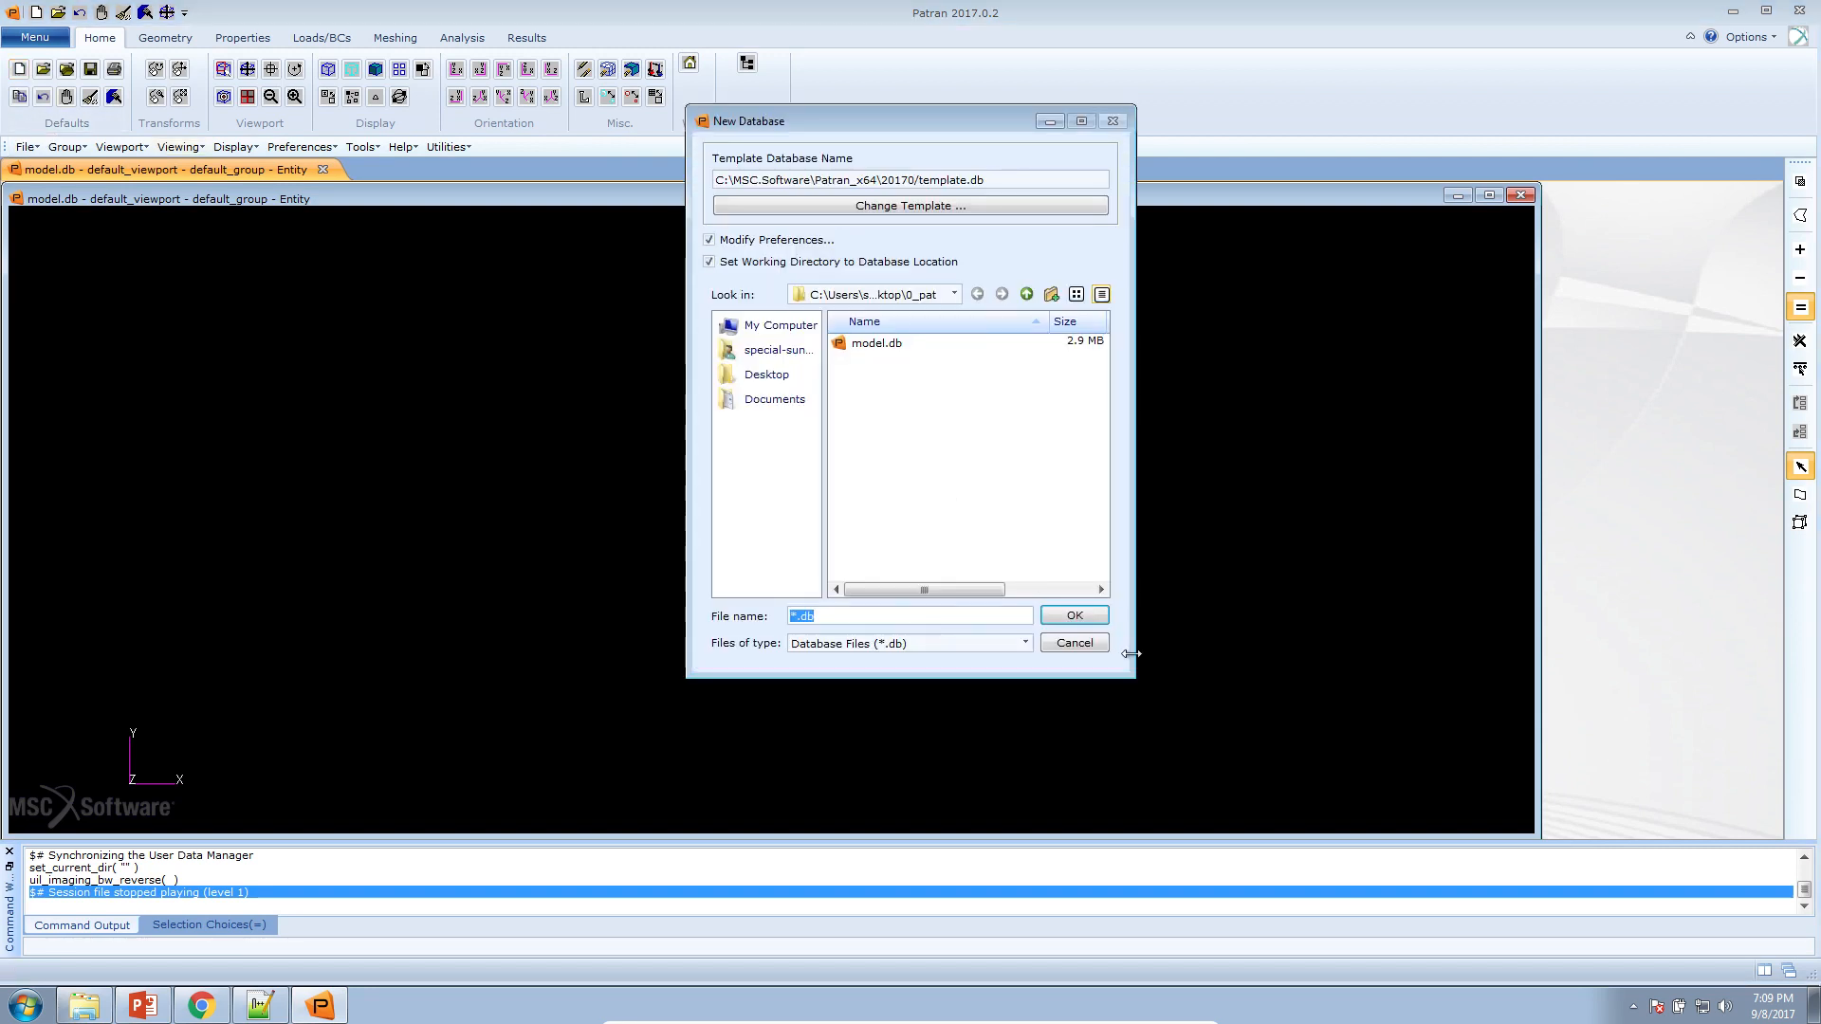
left_click(1075, 642)
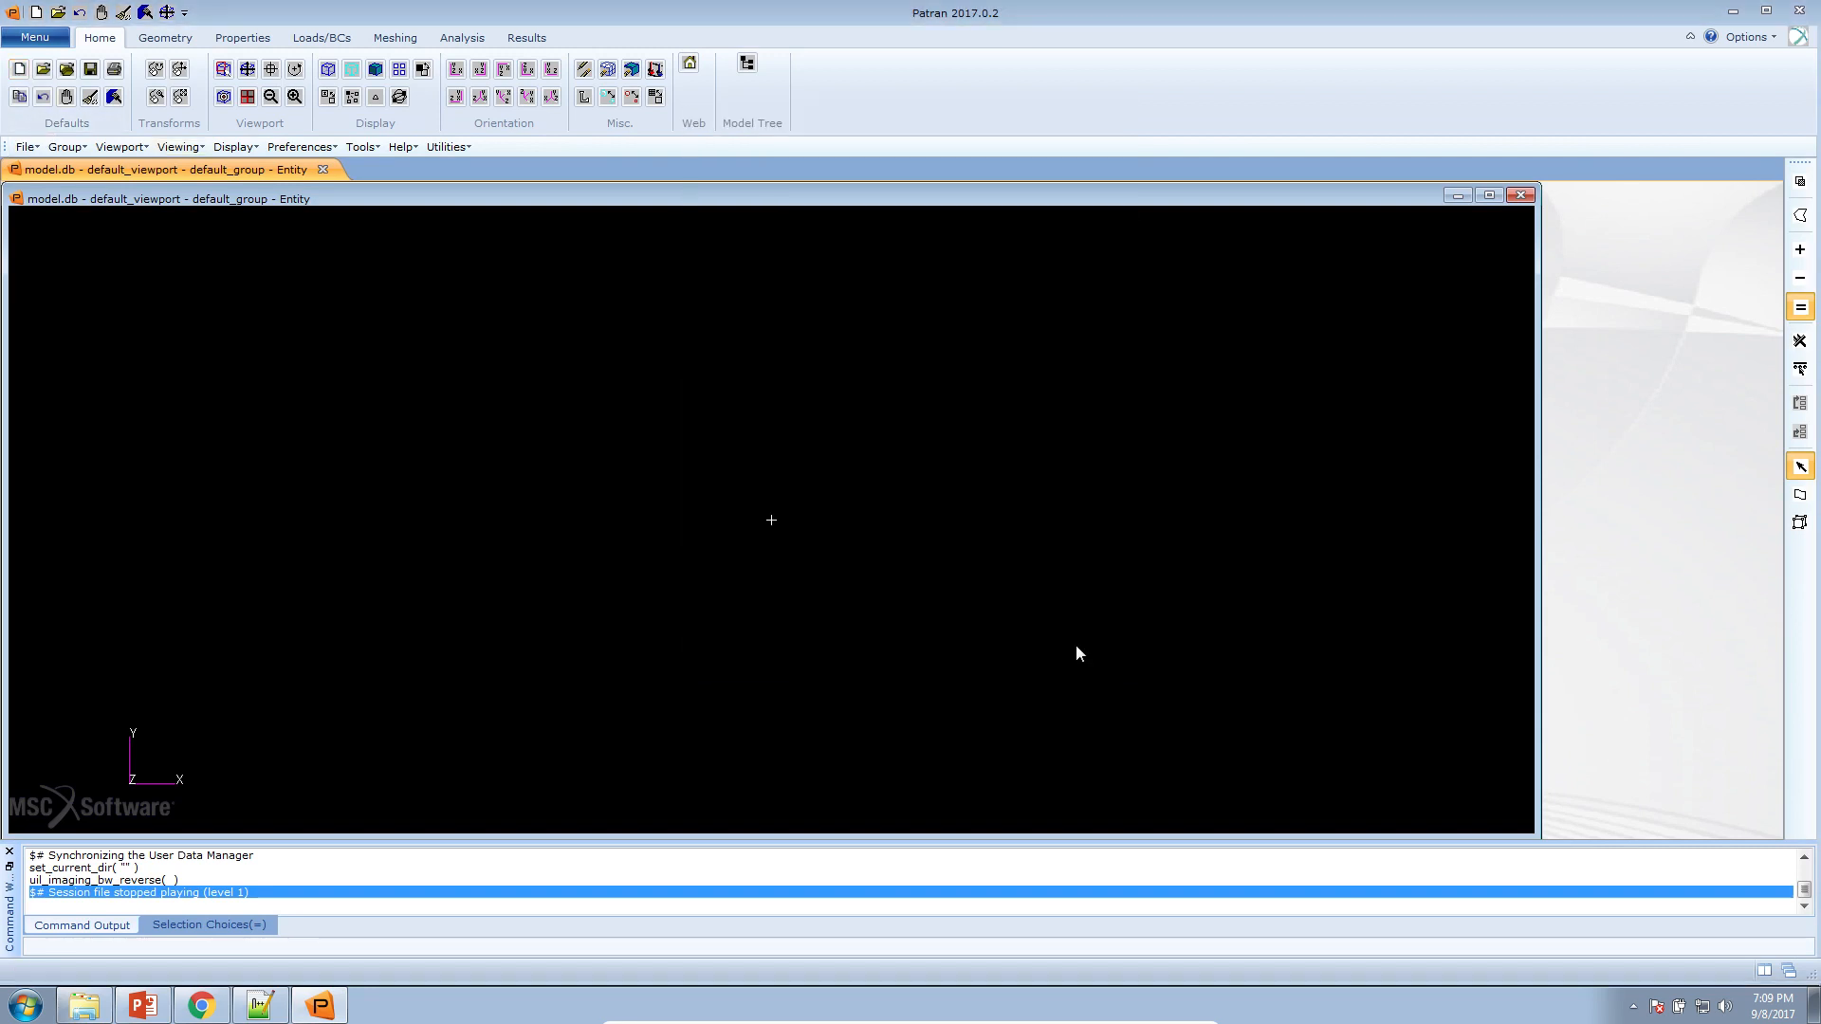
right_click(856, 442)
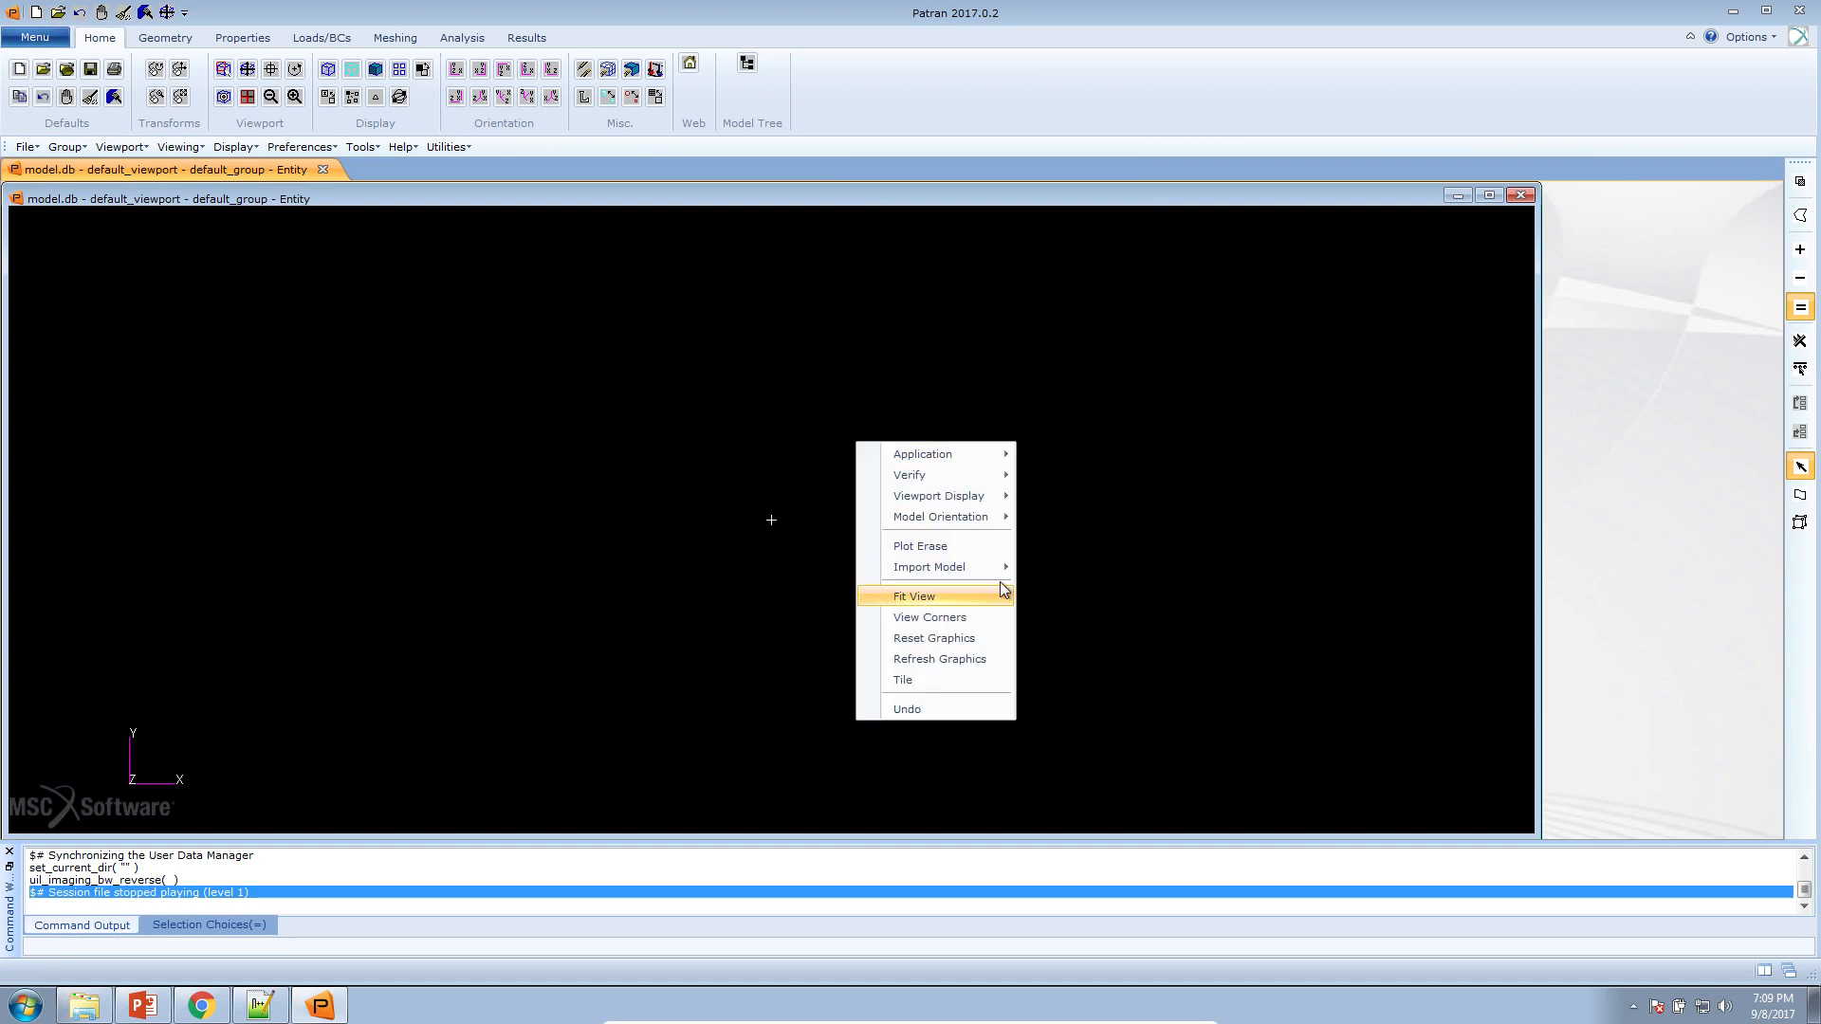
mouse_move(996, 569)
left_click(1151, 776)
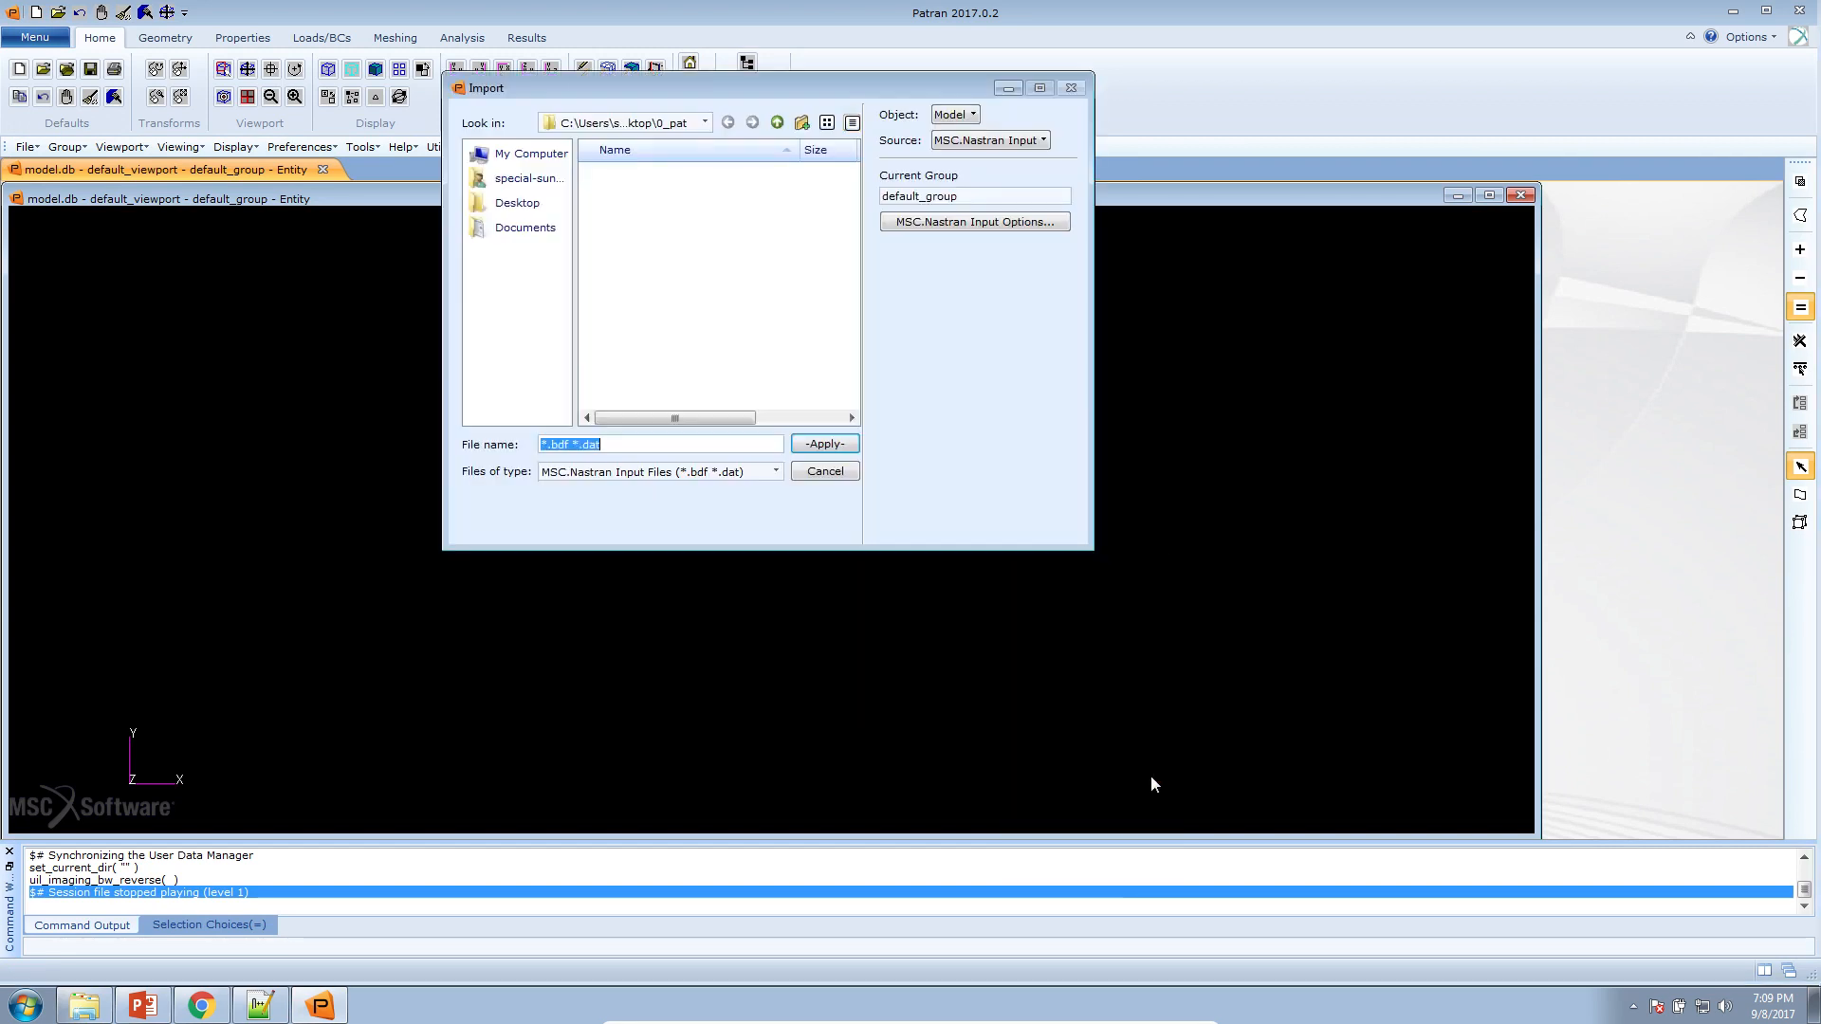
left_click(527, 184)
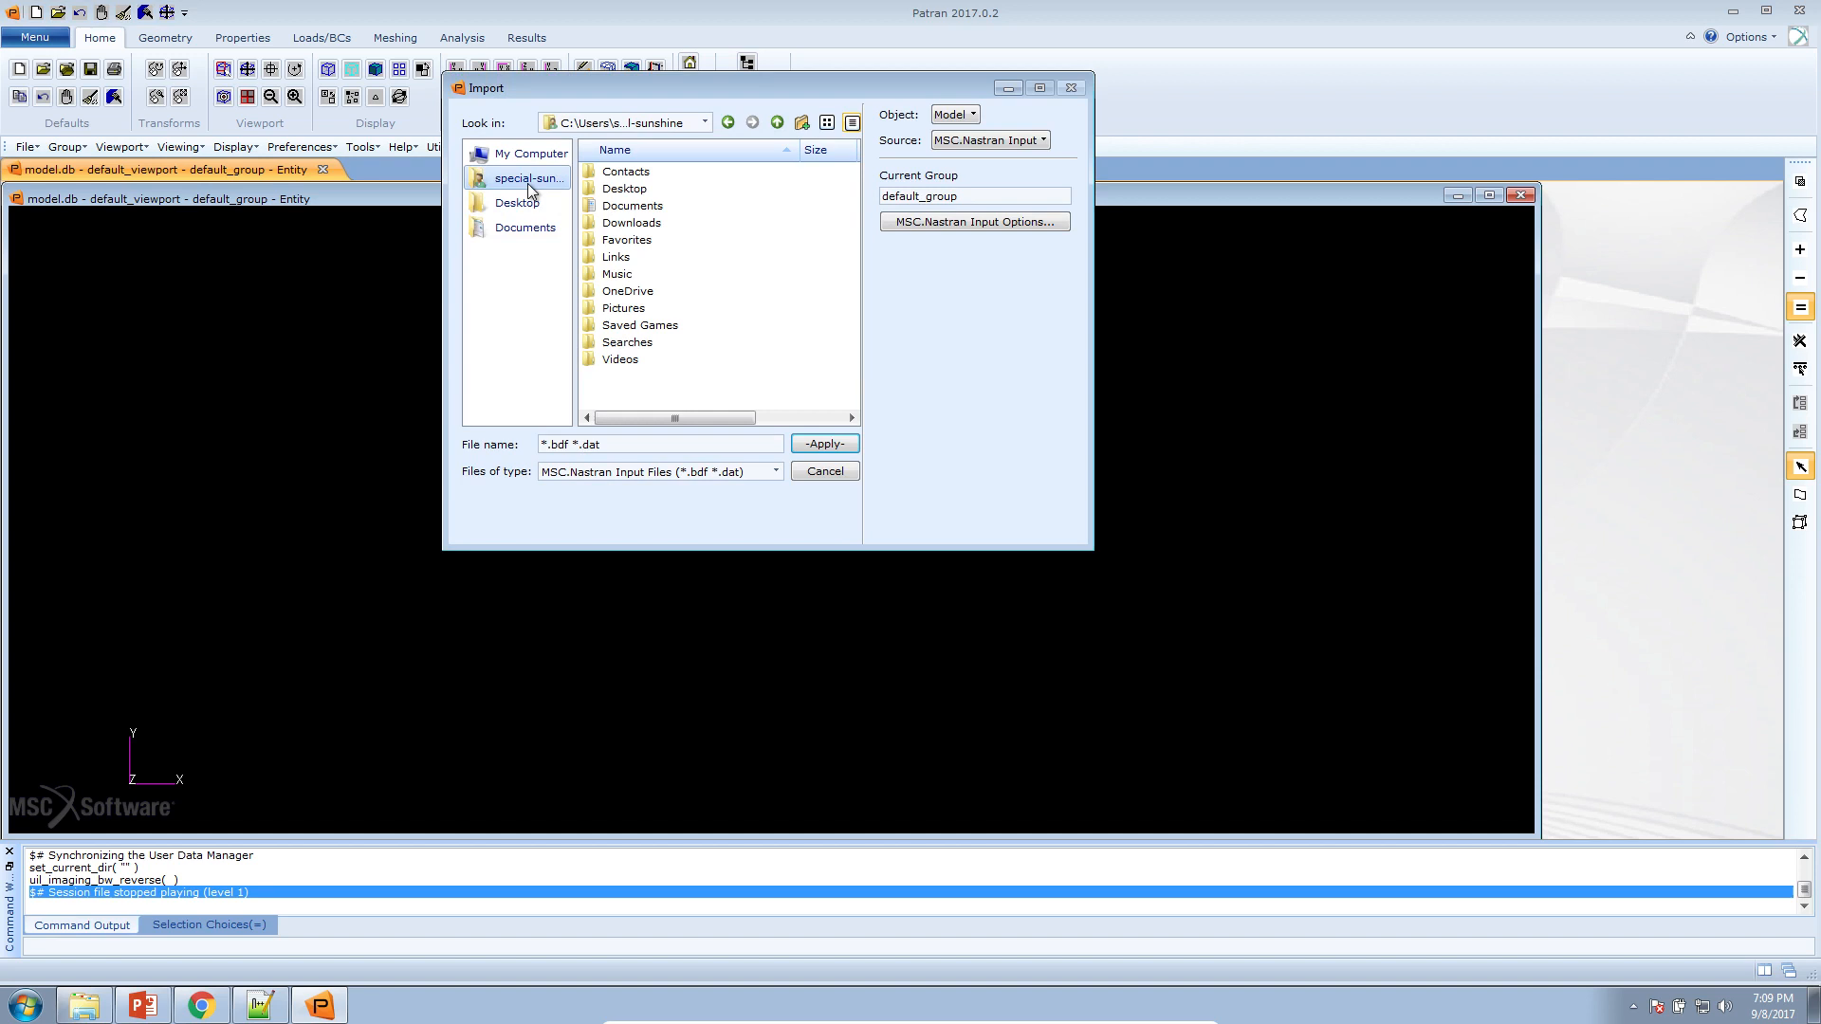
double_click(637, 225)
left_click(645, 190)
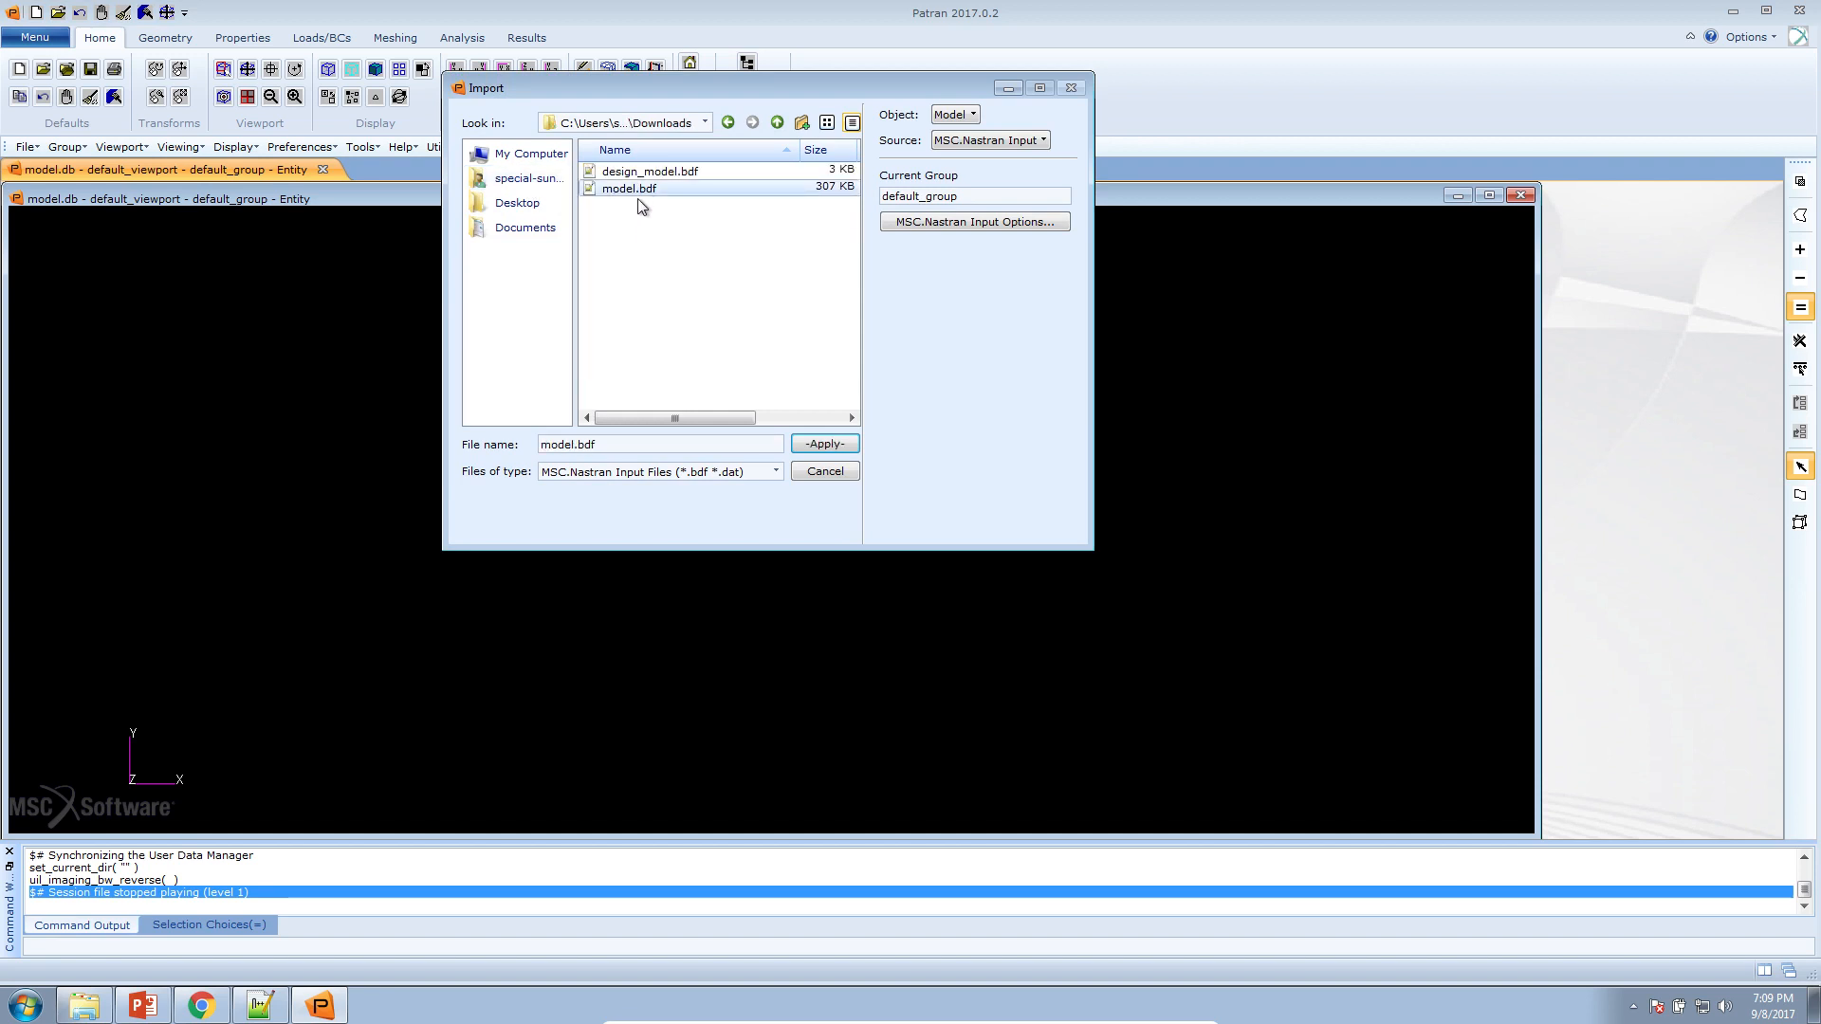
left_click(850, 438)
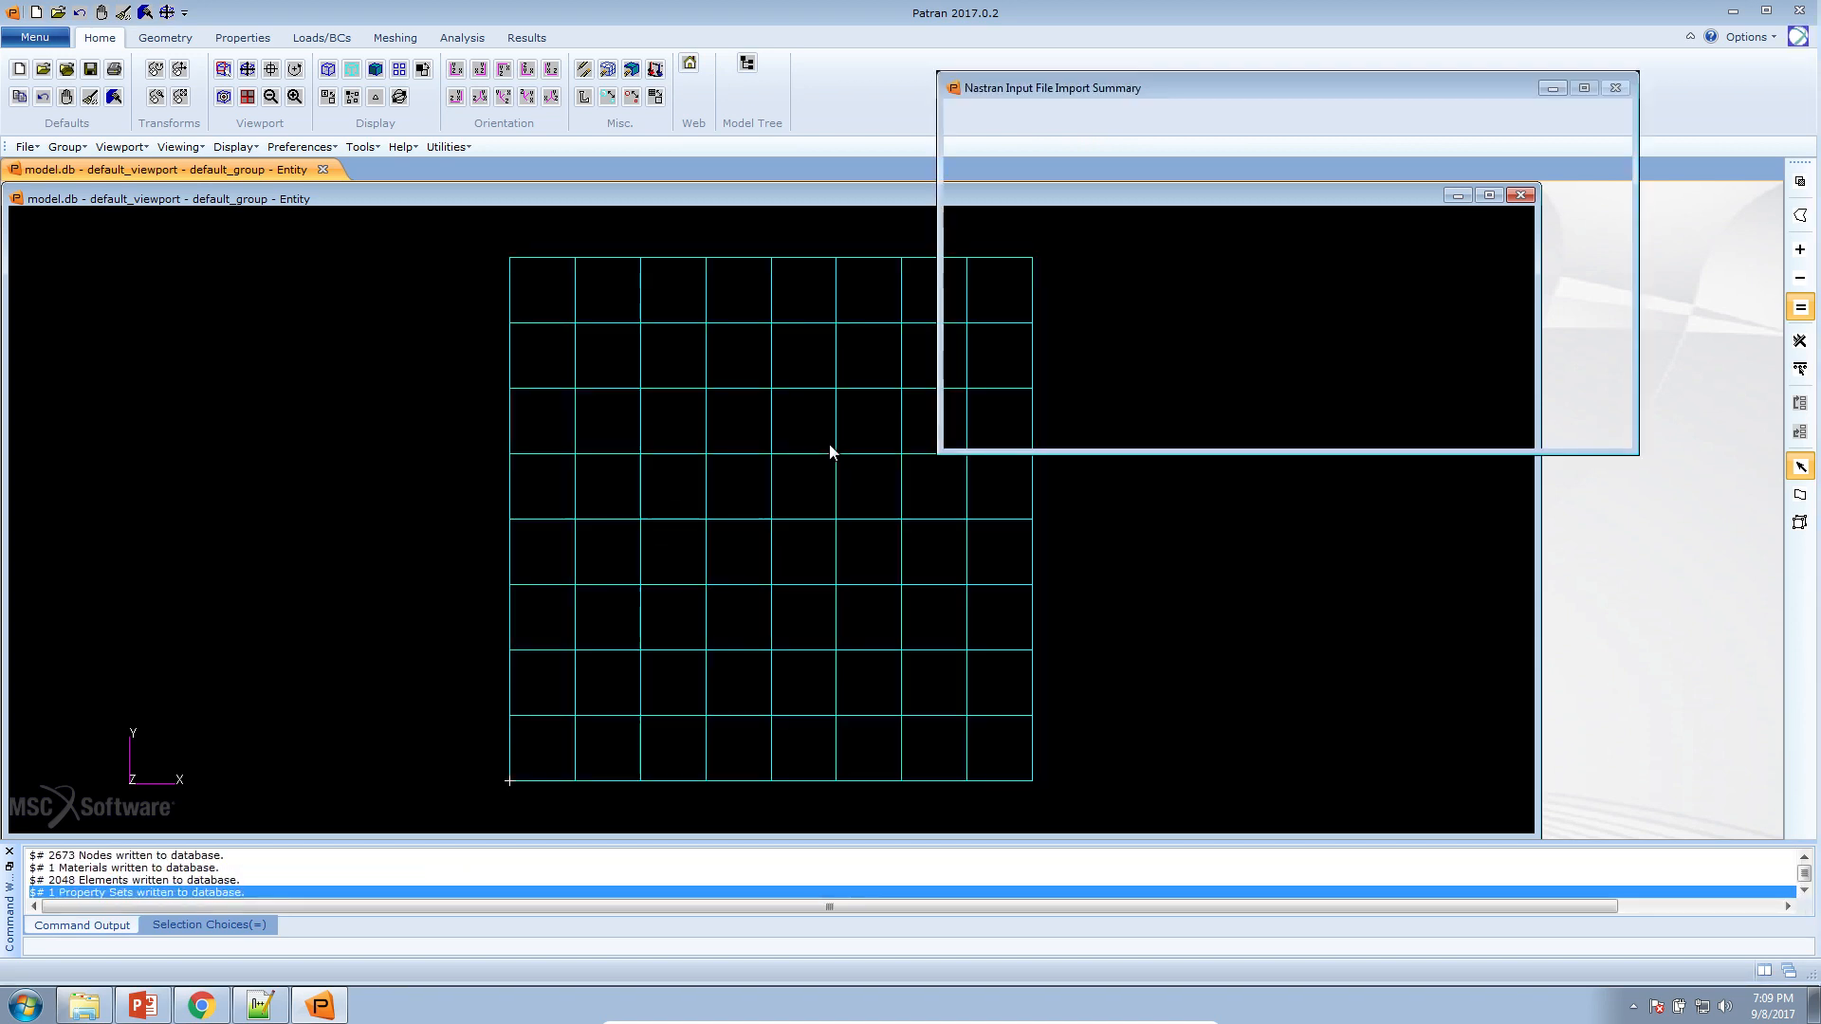
left_click(1267, 431)
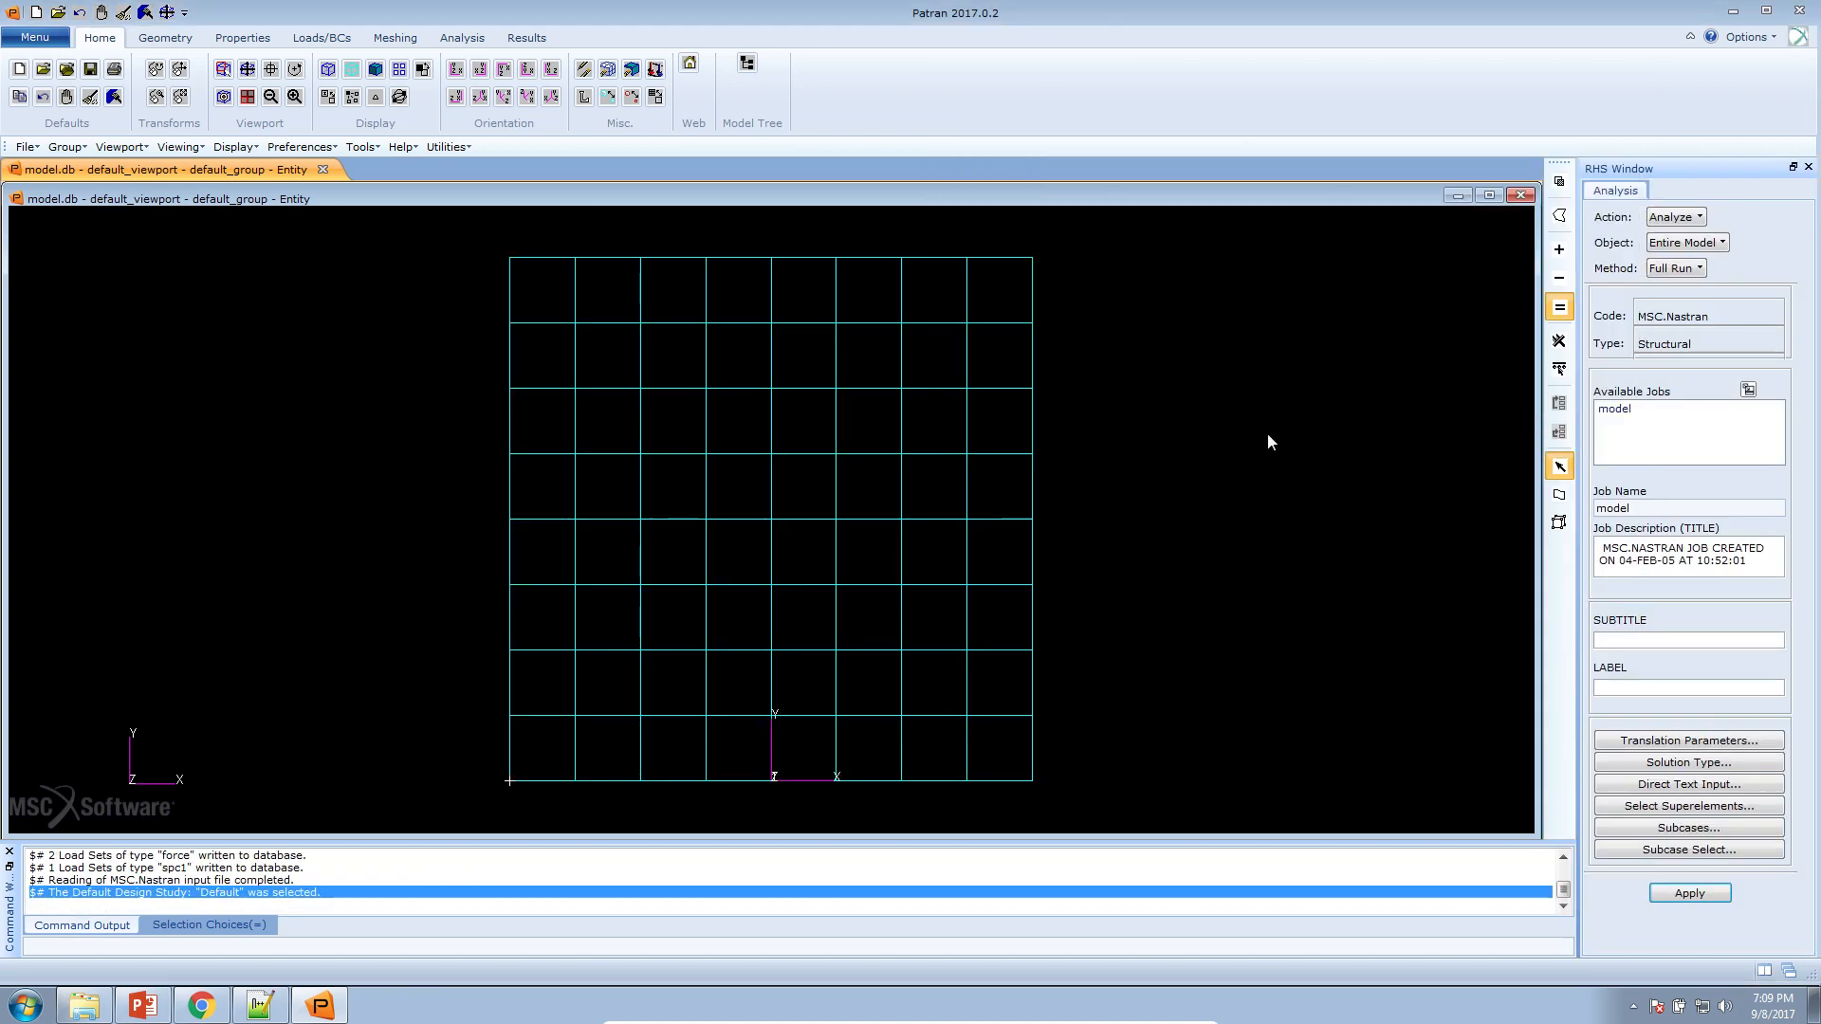
Show the imported mesh smooth-shaded in an oblique 3D view and fit it to the viewport
left_click_drag(958, 787, 989, 787)
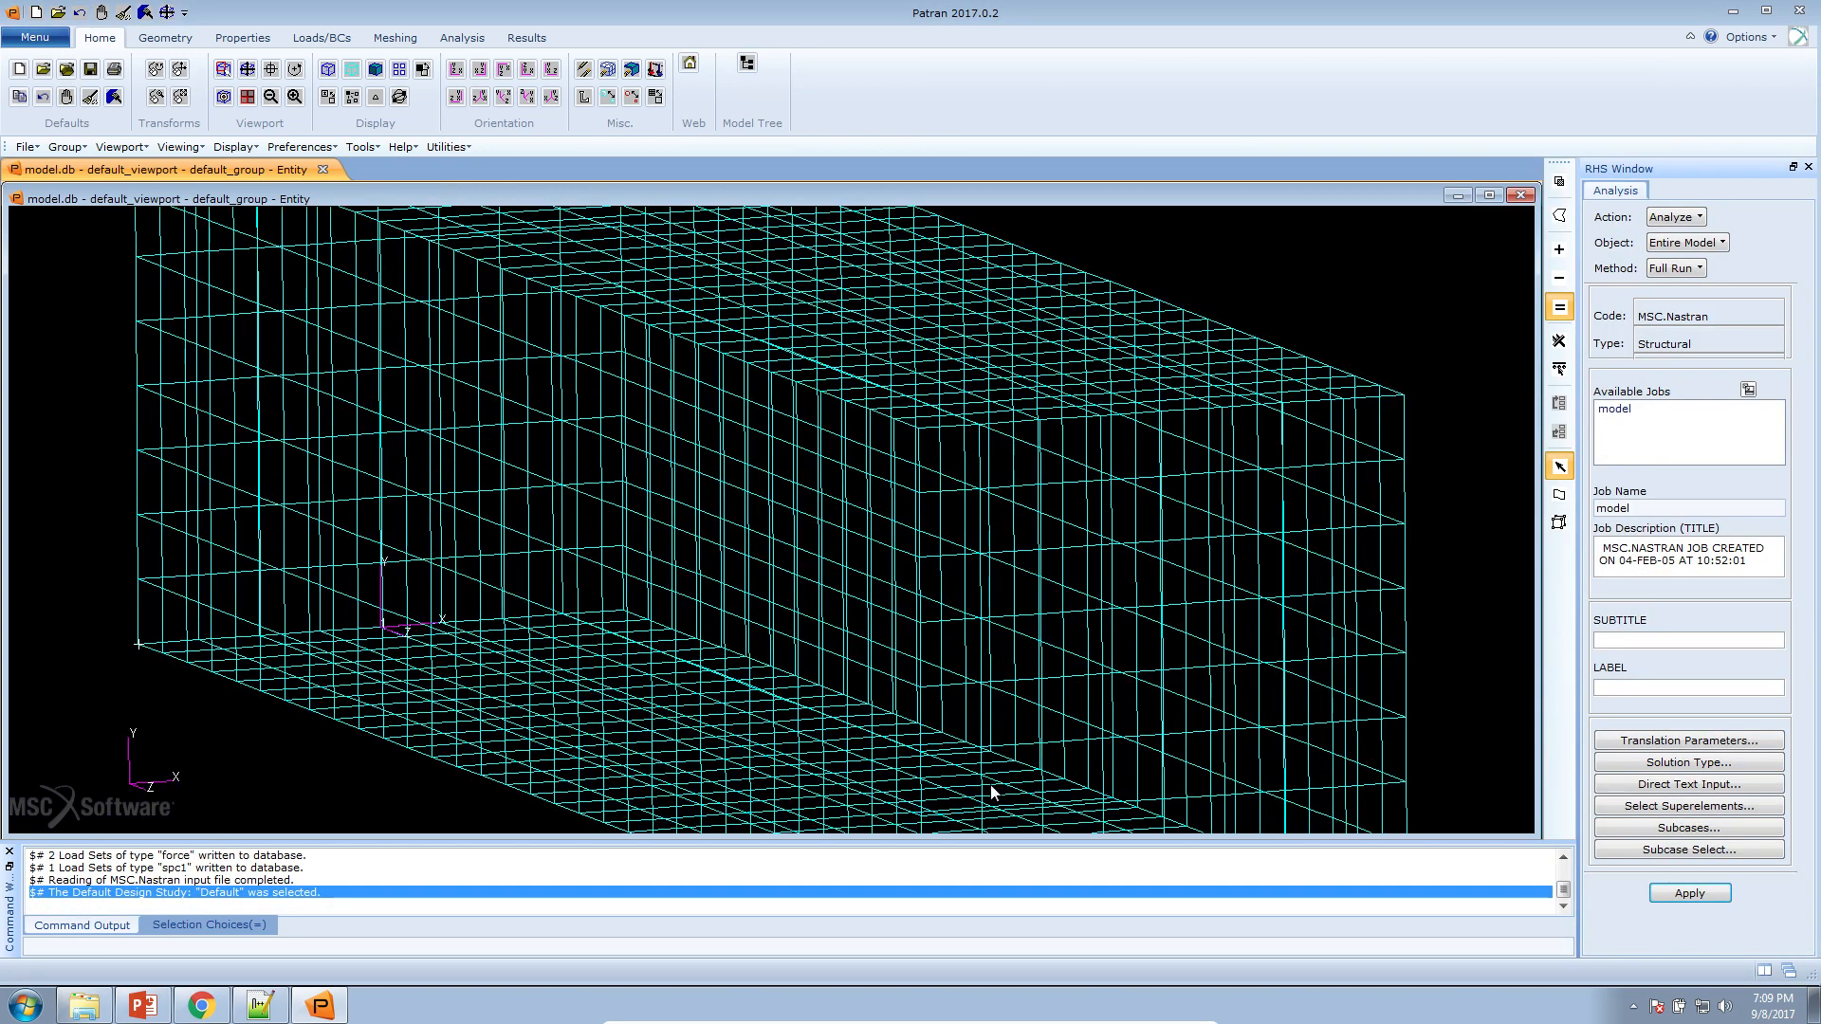
left_click(373, 71)
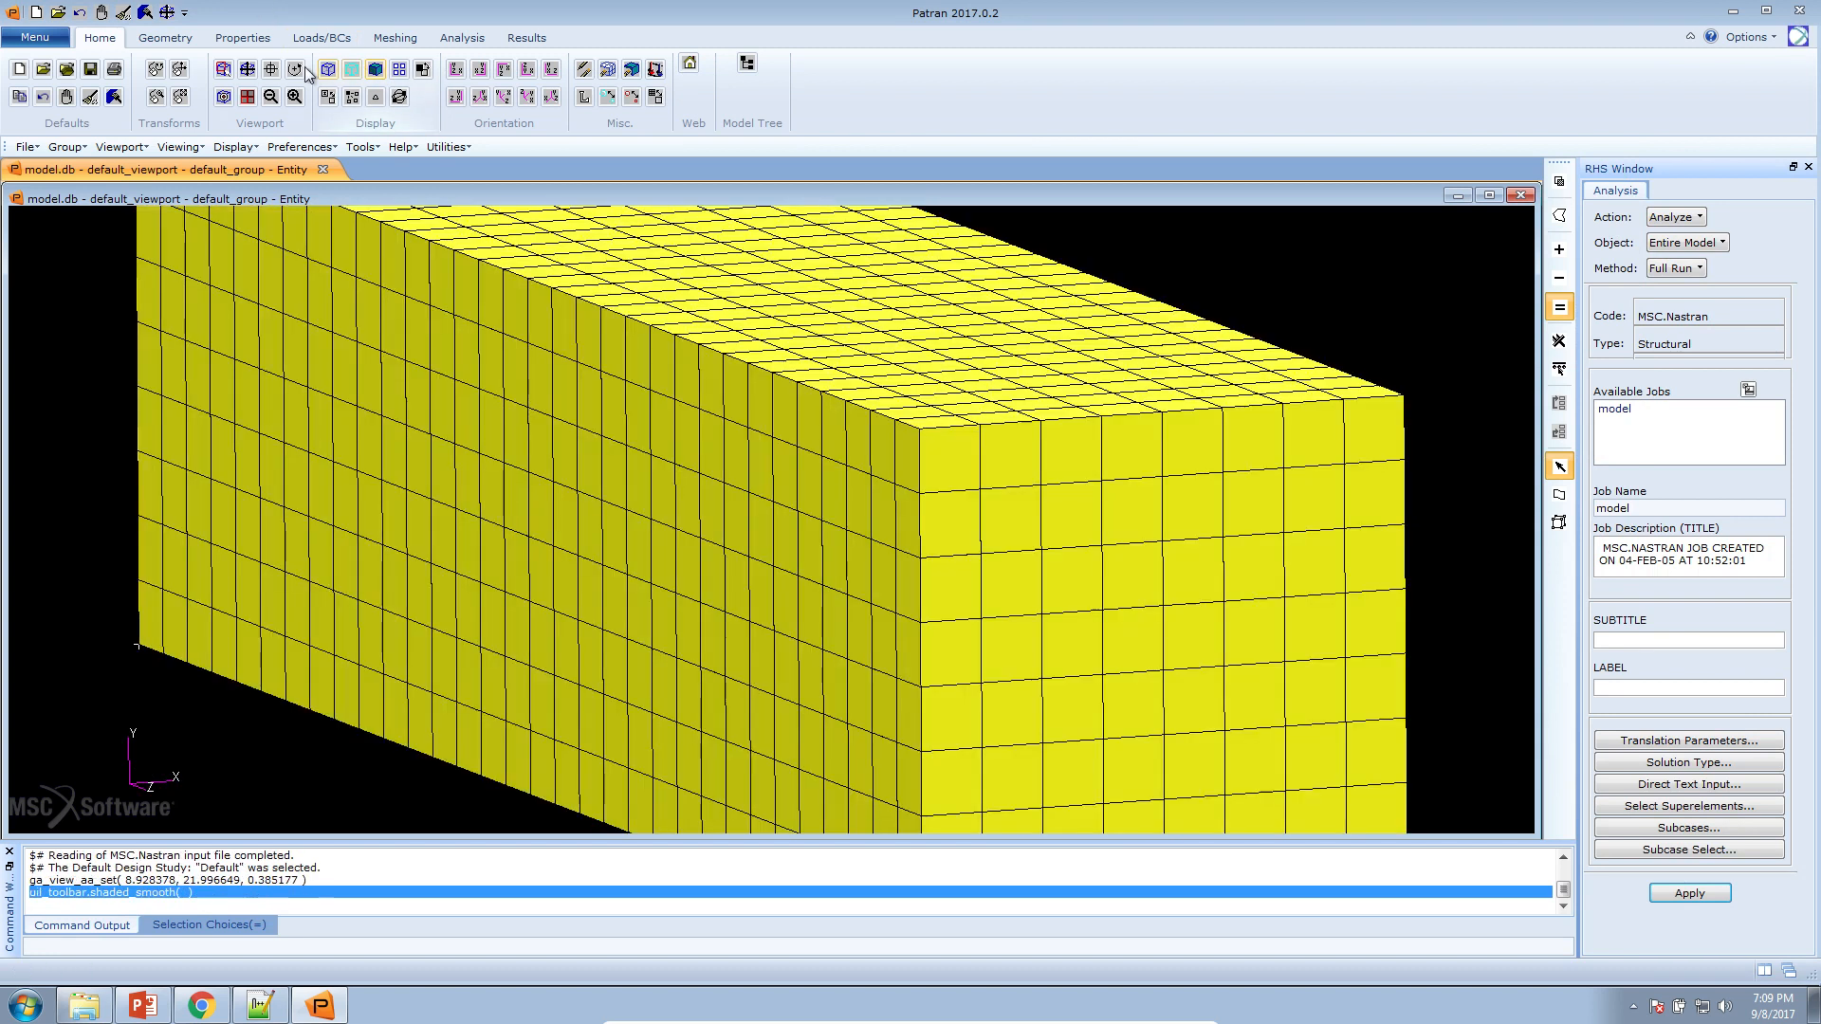
left_click(249, 71)
left_click_drag(730, 369, 736, 368)
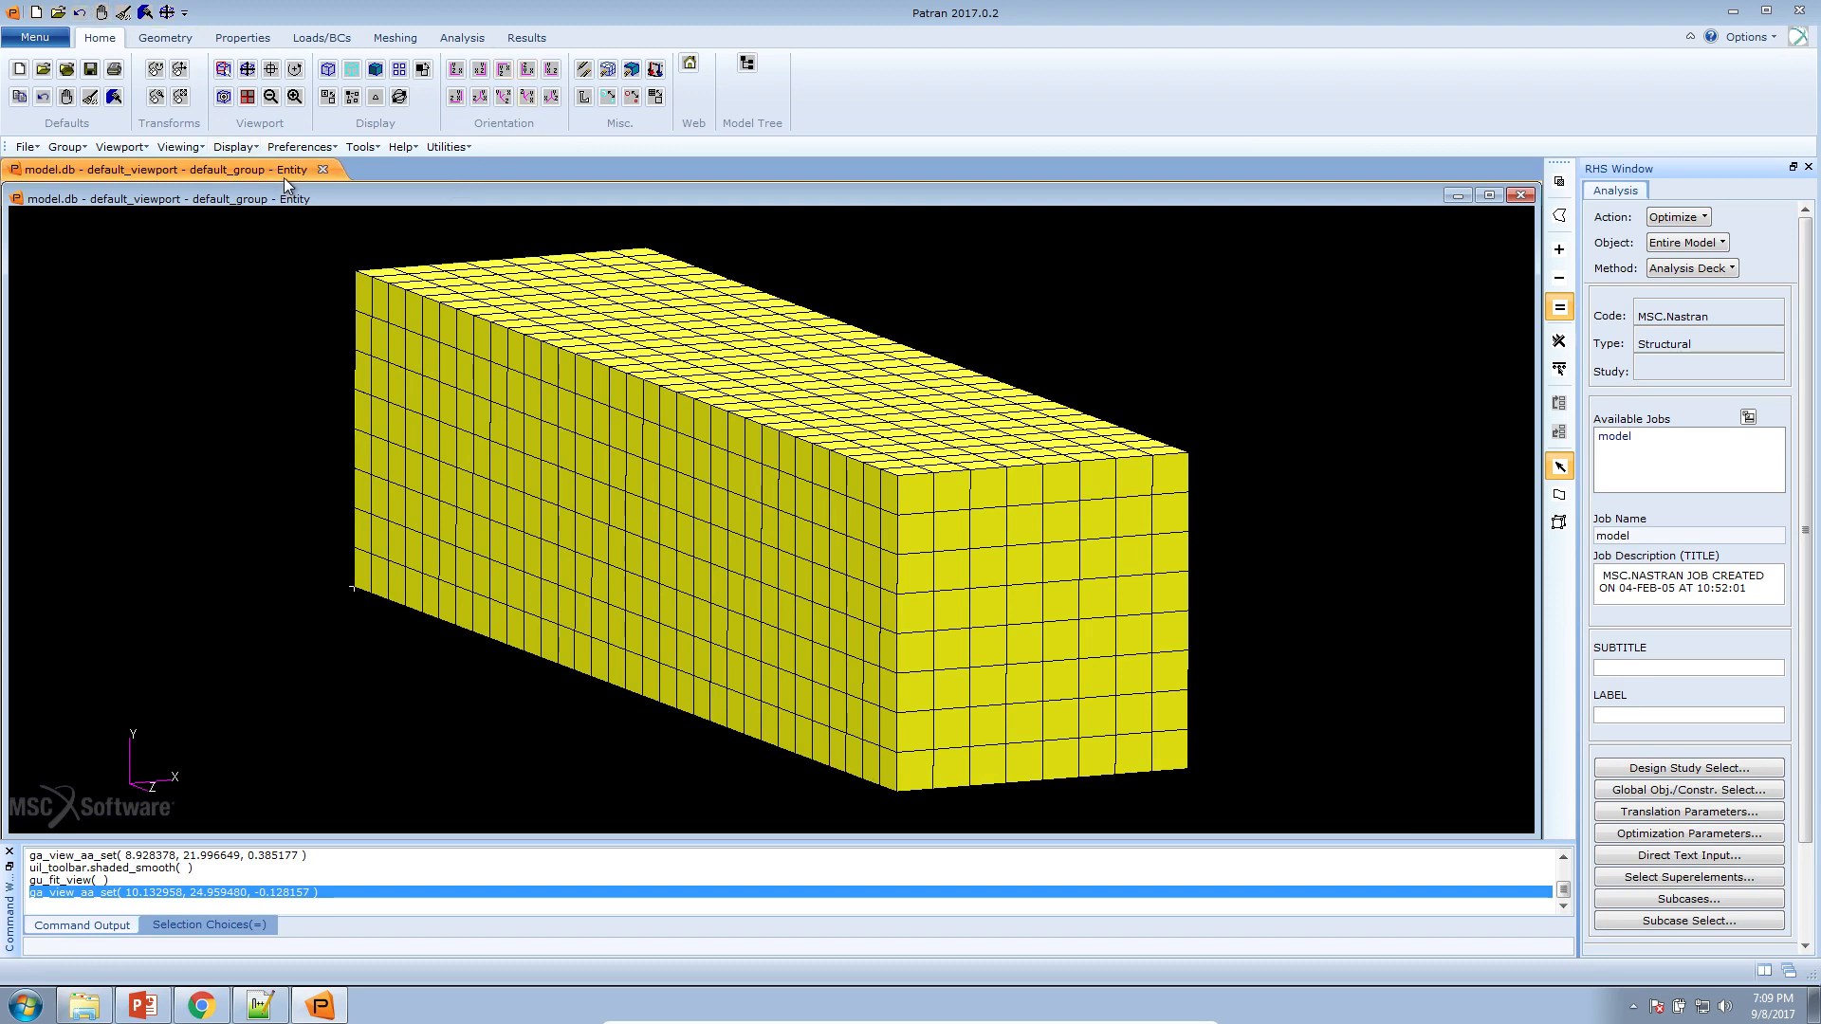
Start design study post-processing with the Read Results action and browse to the Downloads folder for the DES results file
left_click(359, 149)
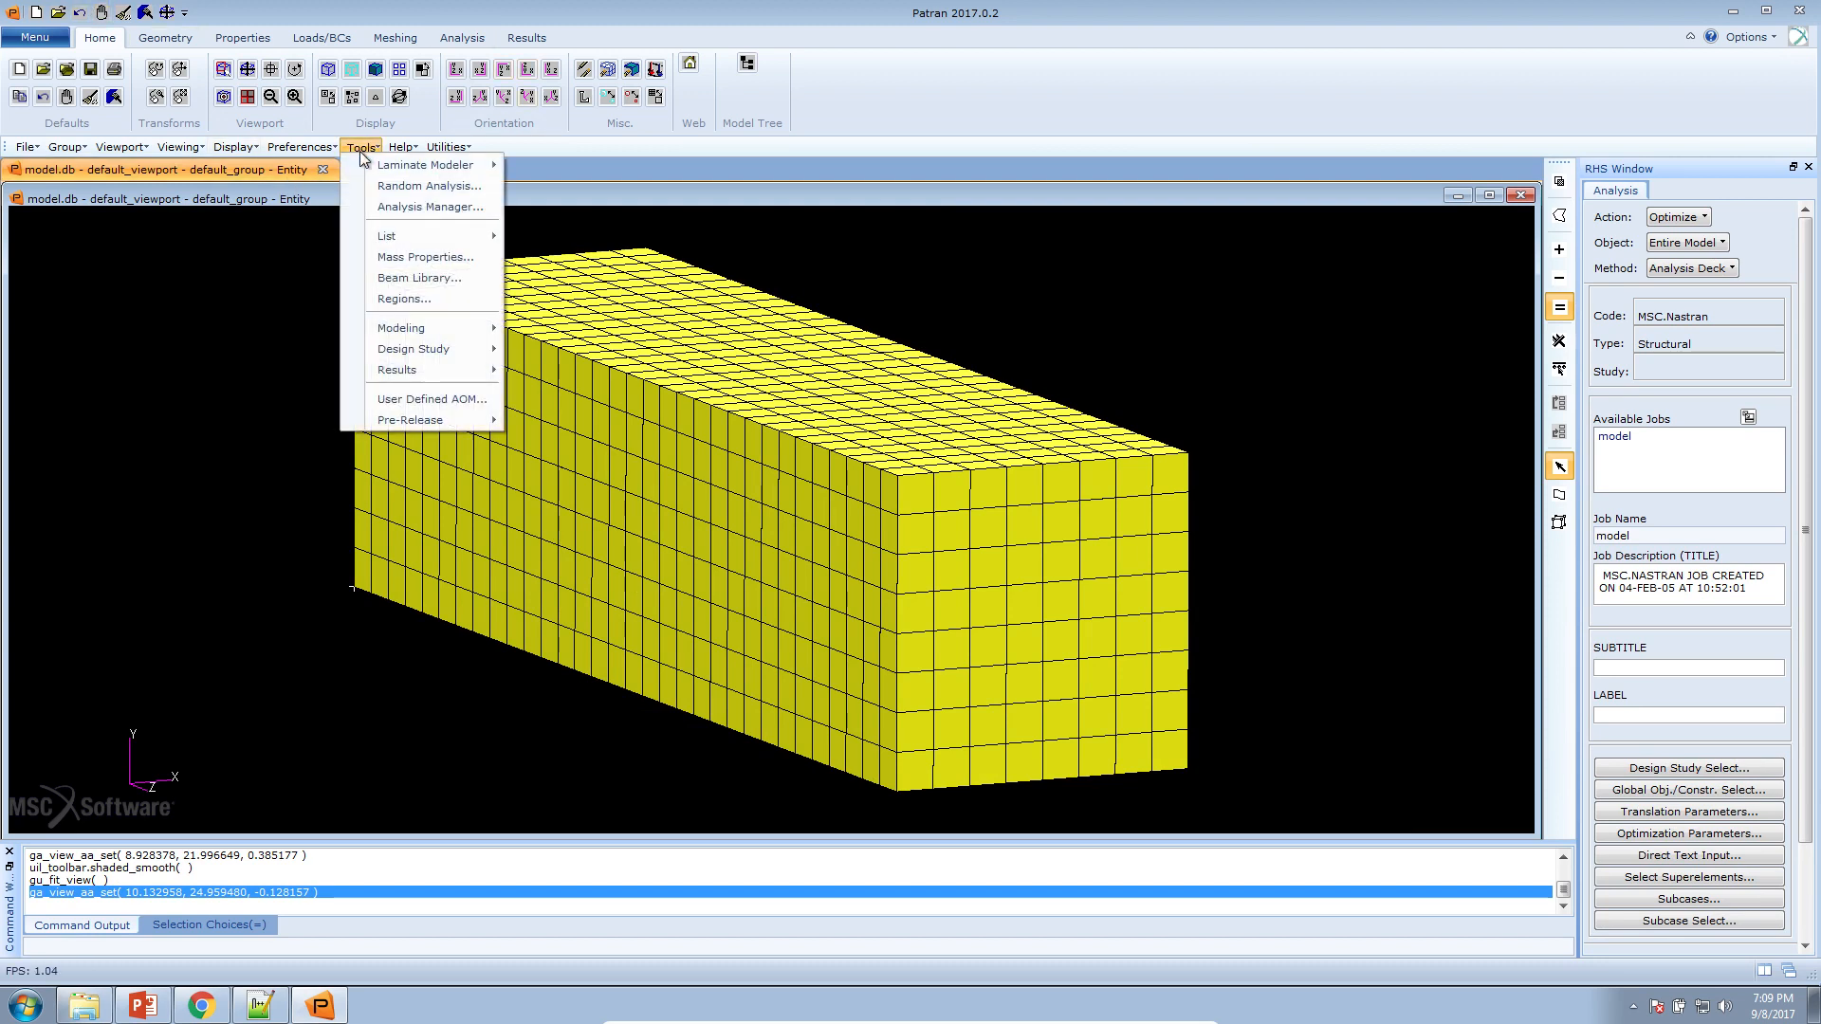
mouse_move(443, 351)
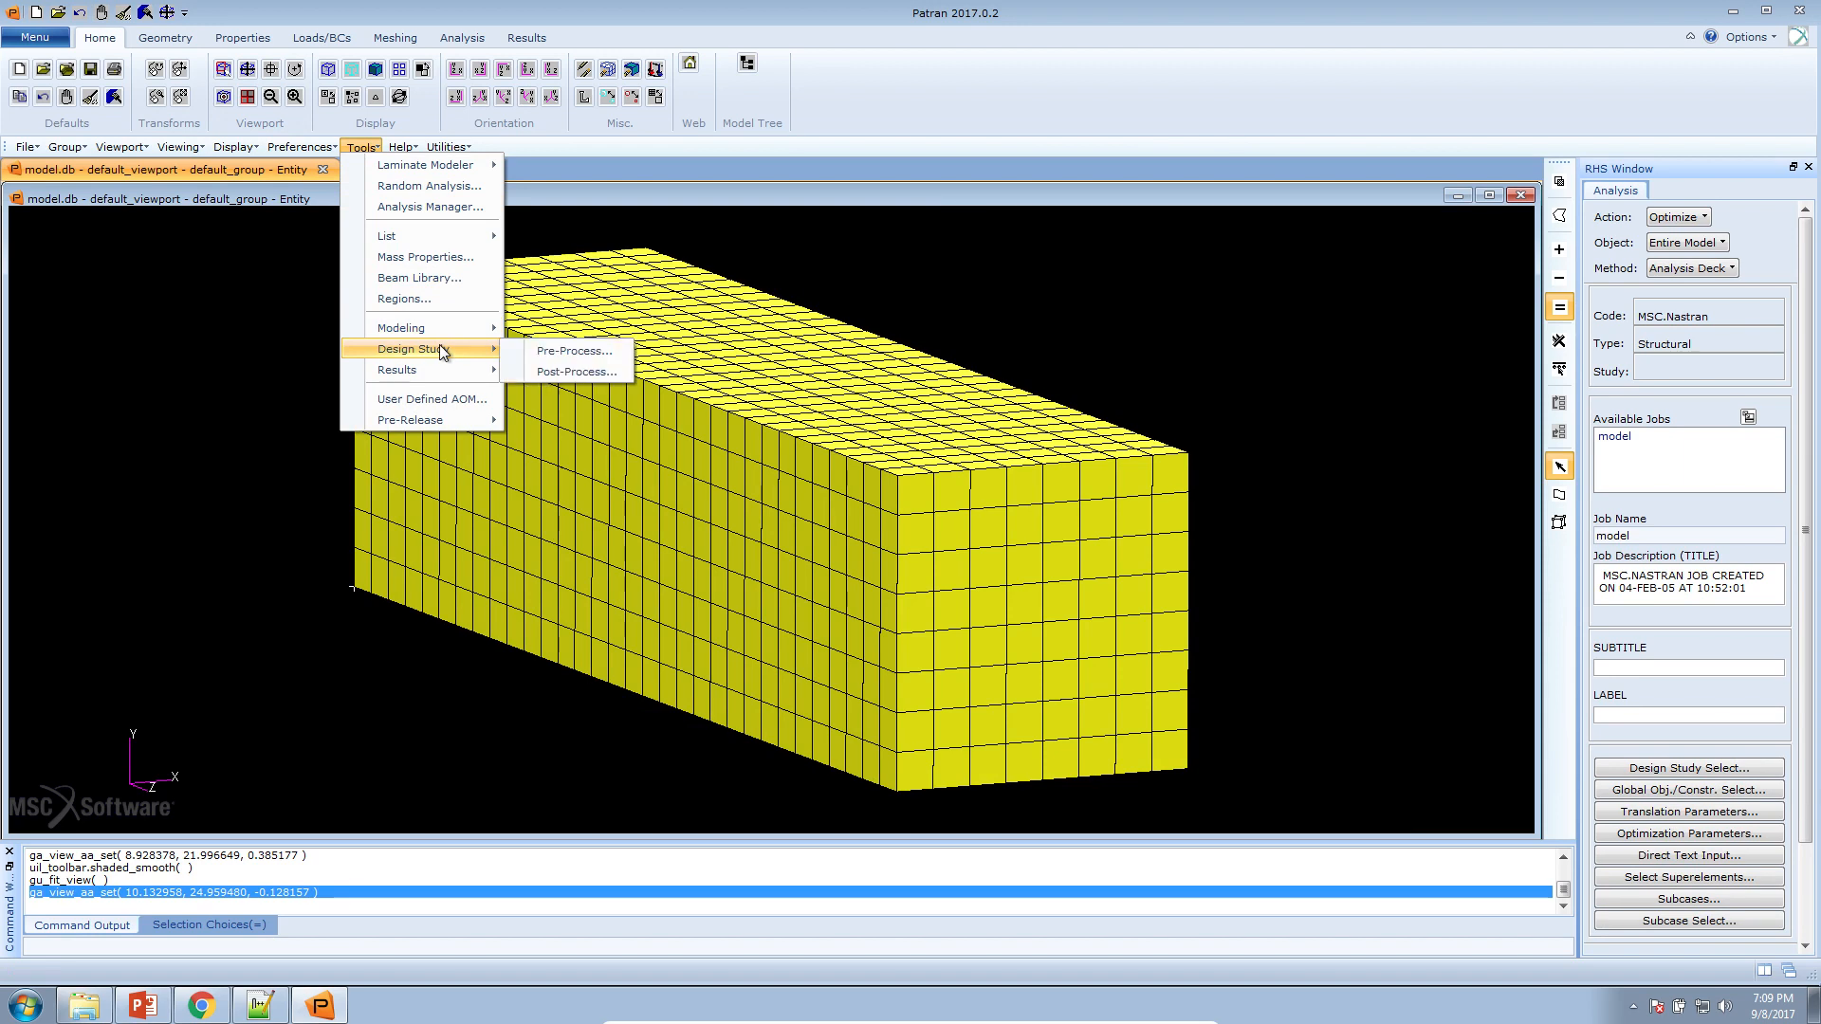
left_click(531, 368)
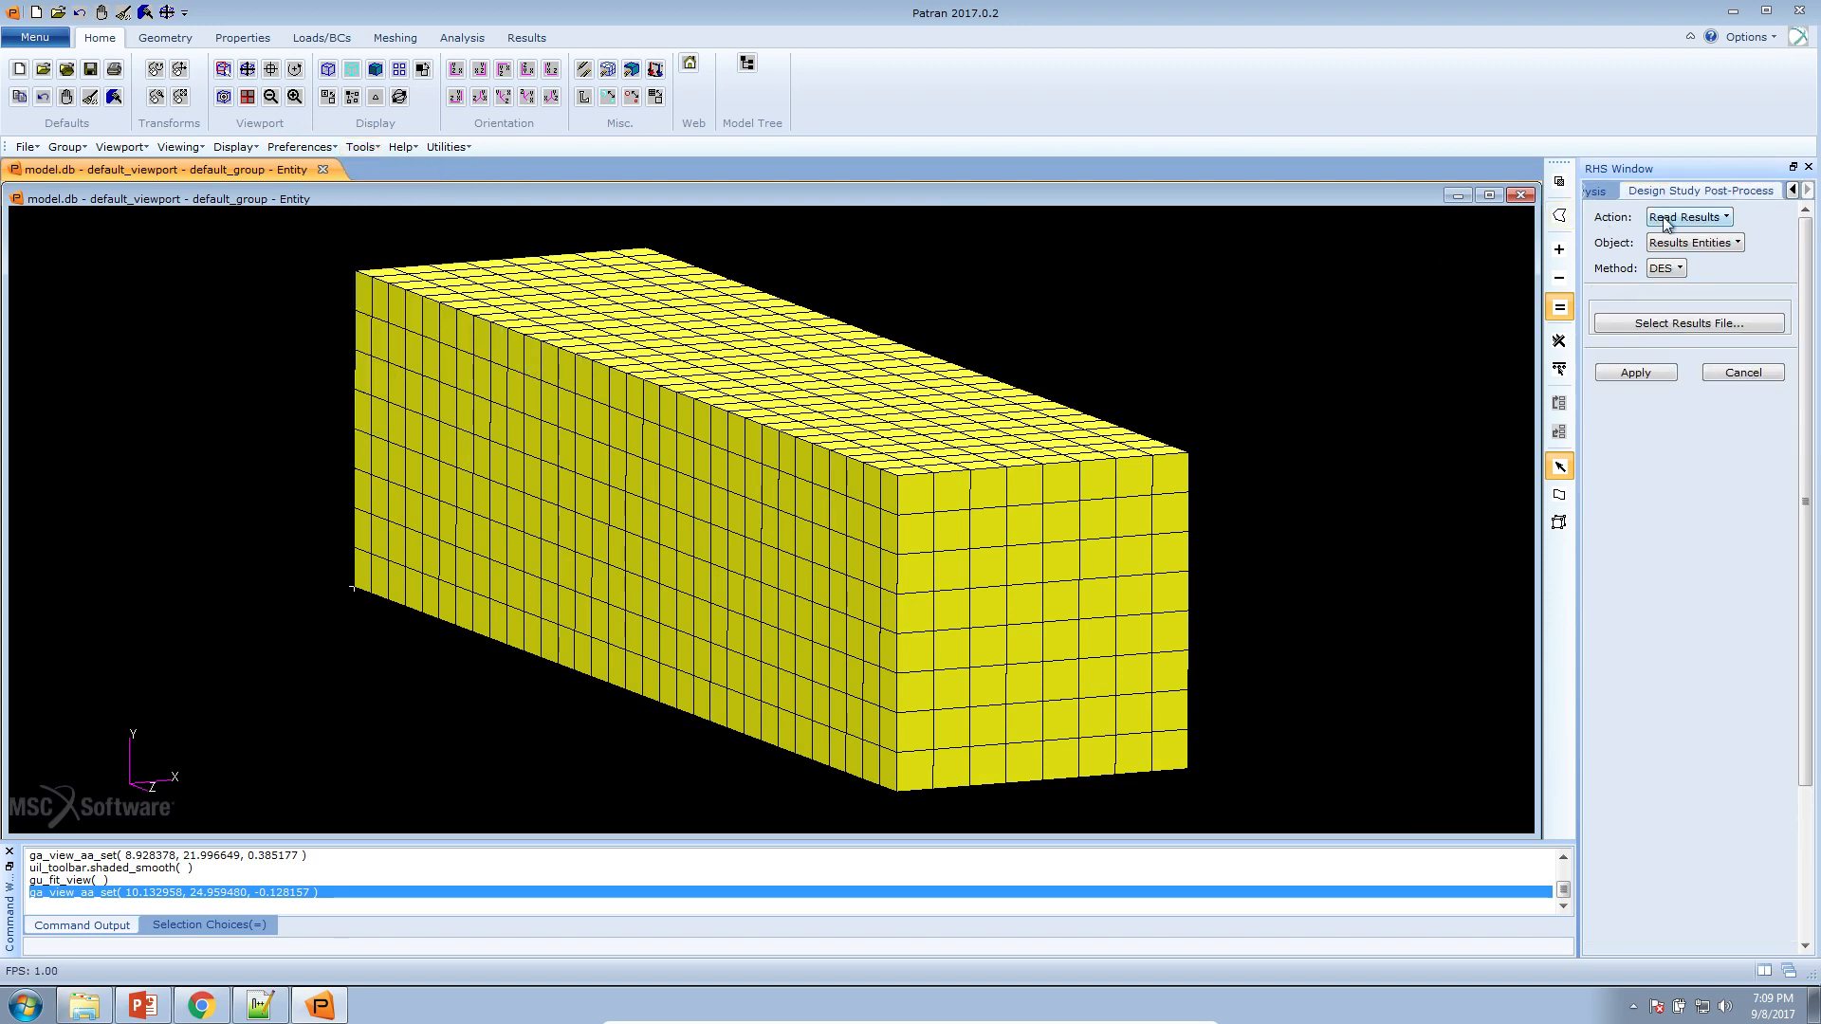
left_click(1676, 323)
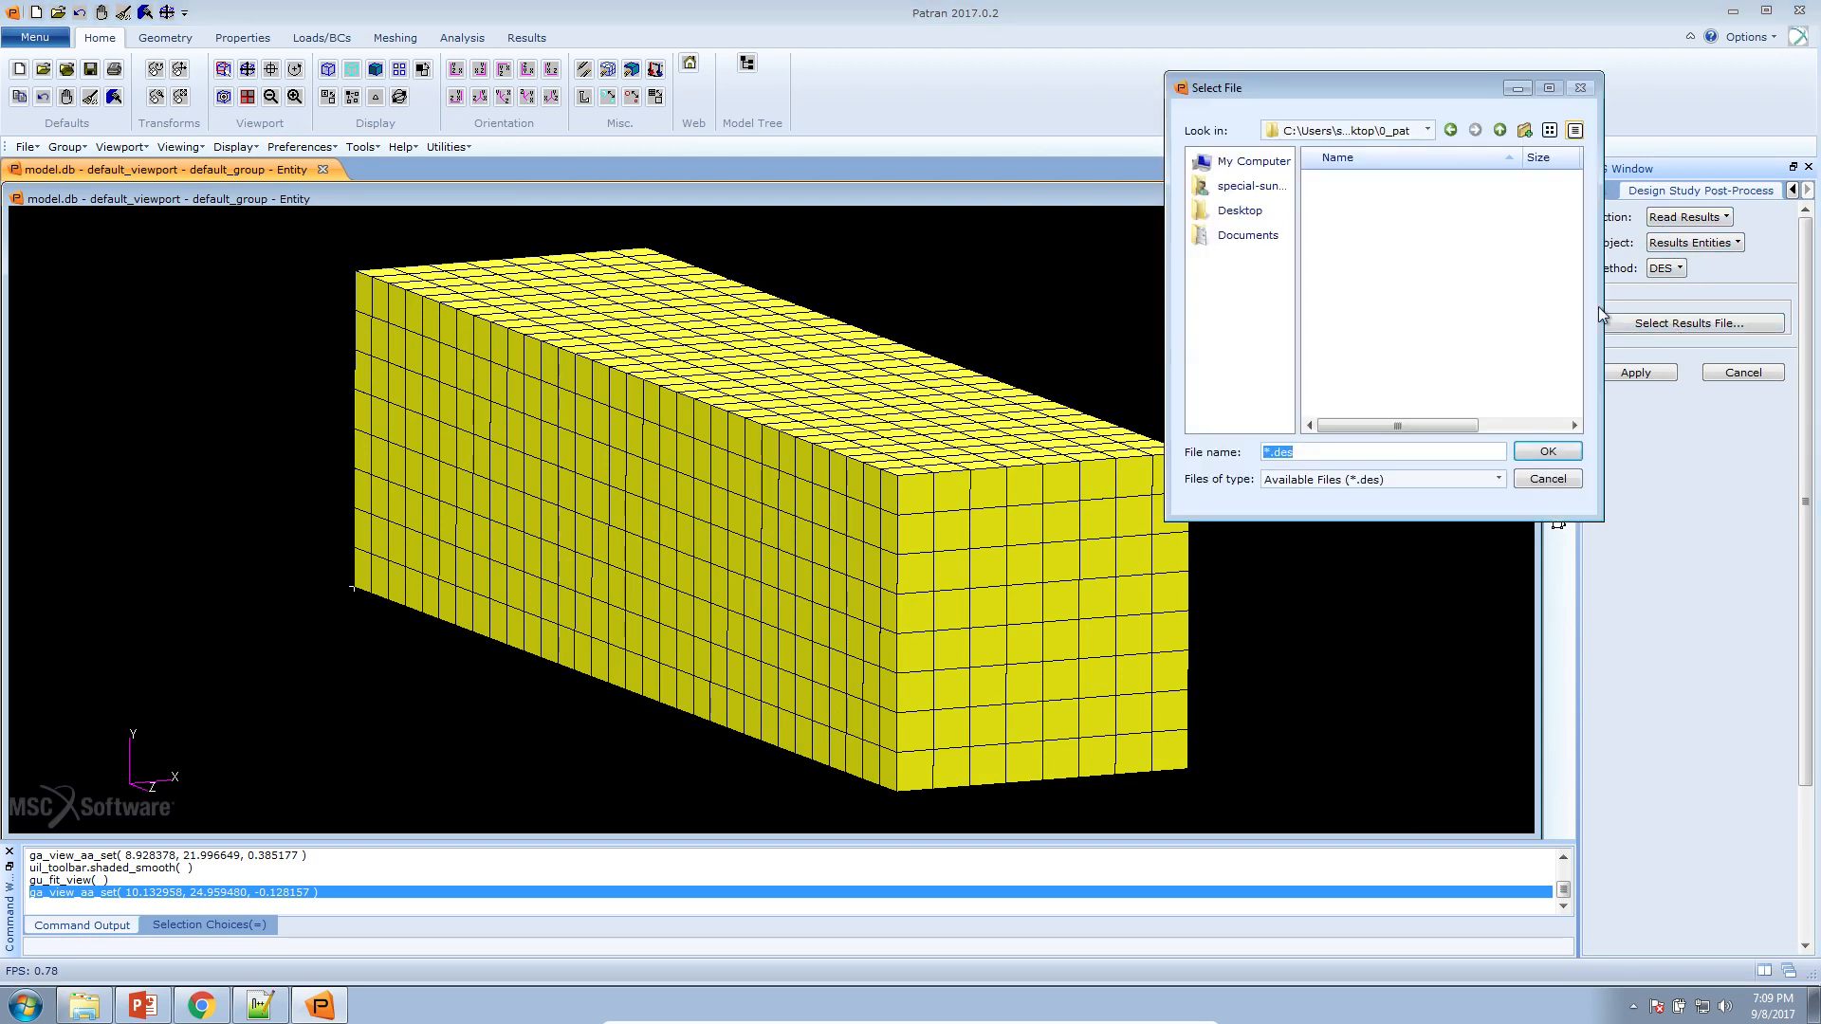
left_click(1232, 186)
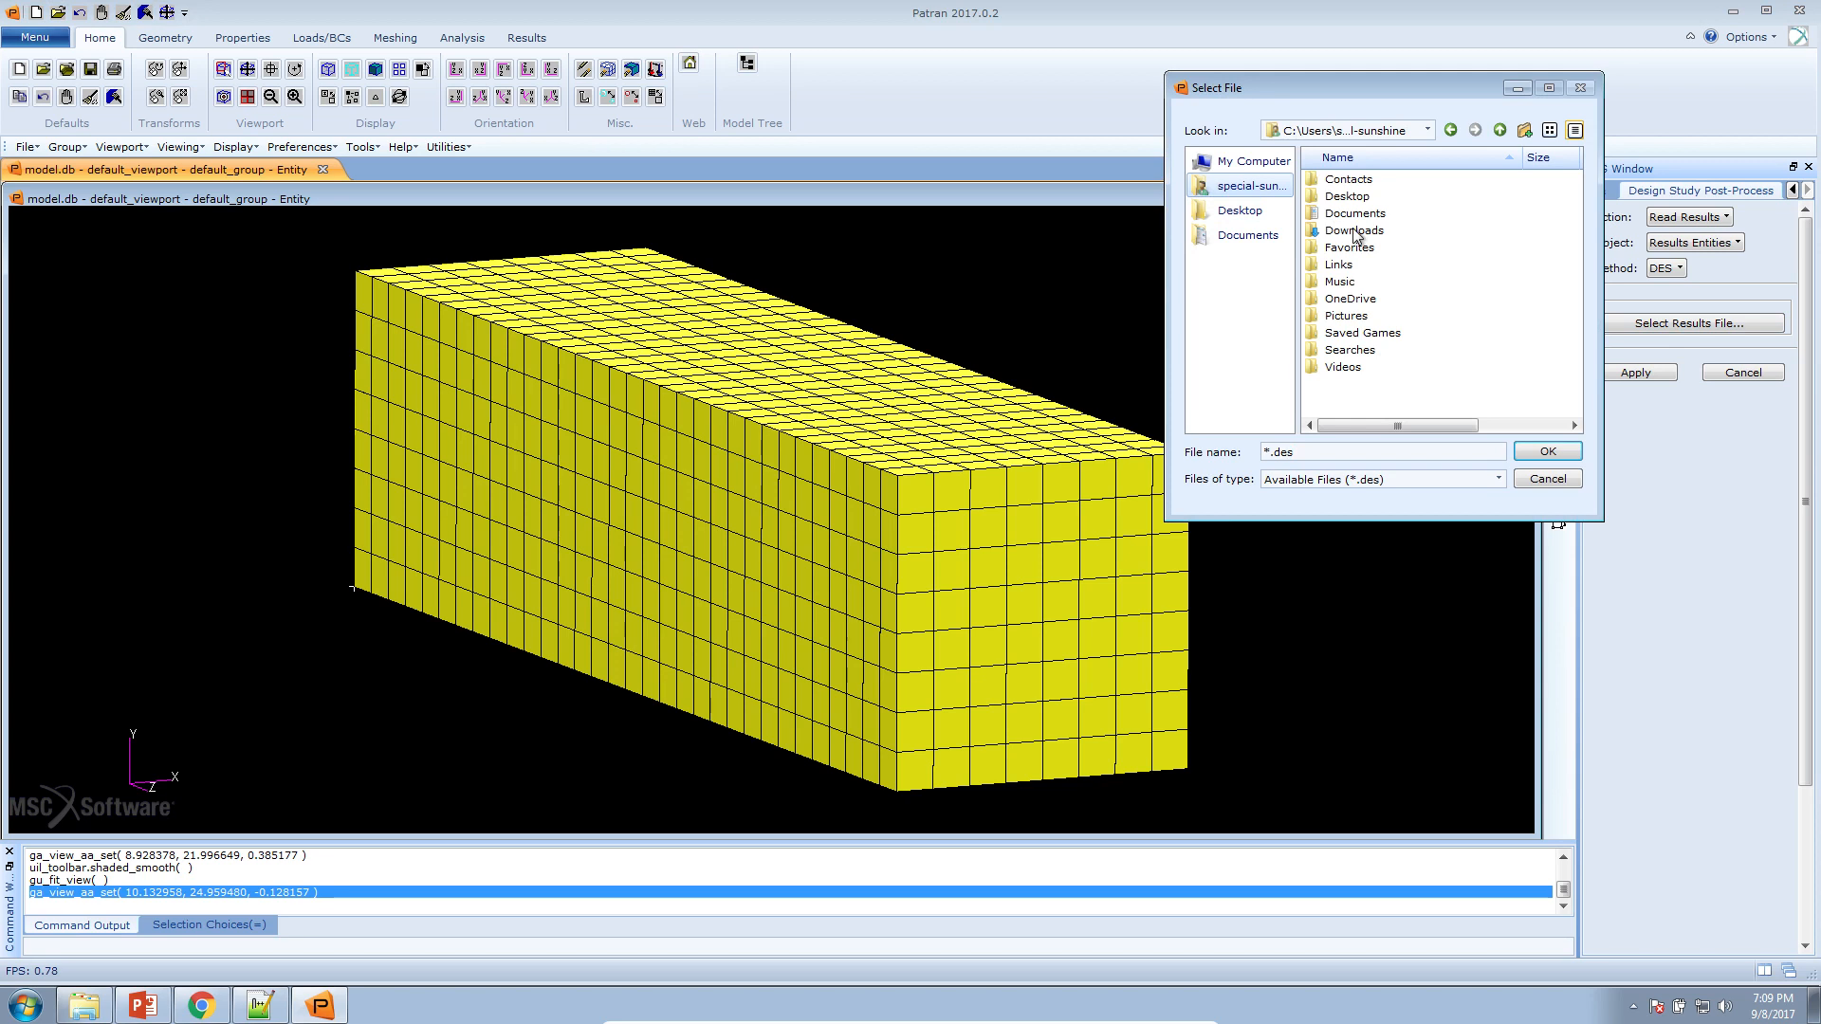
double_click(1352, 231)
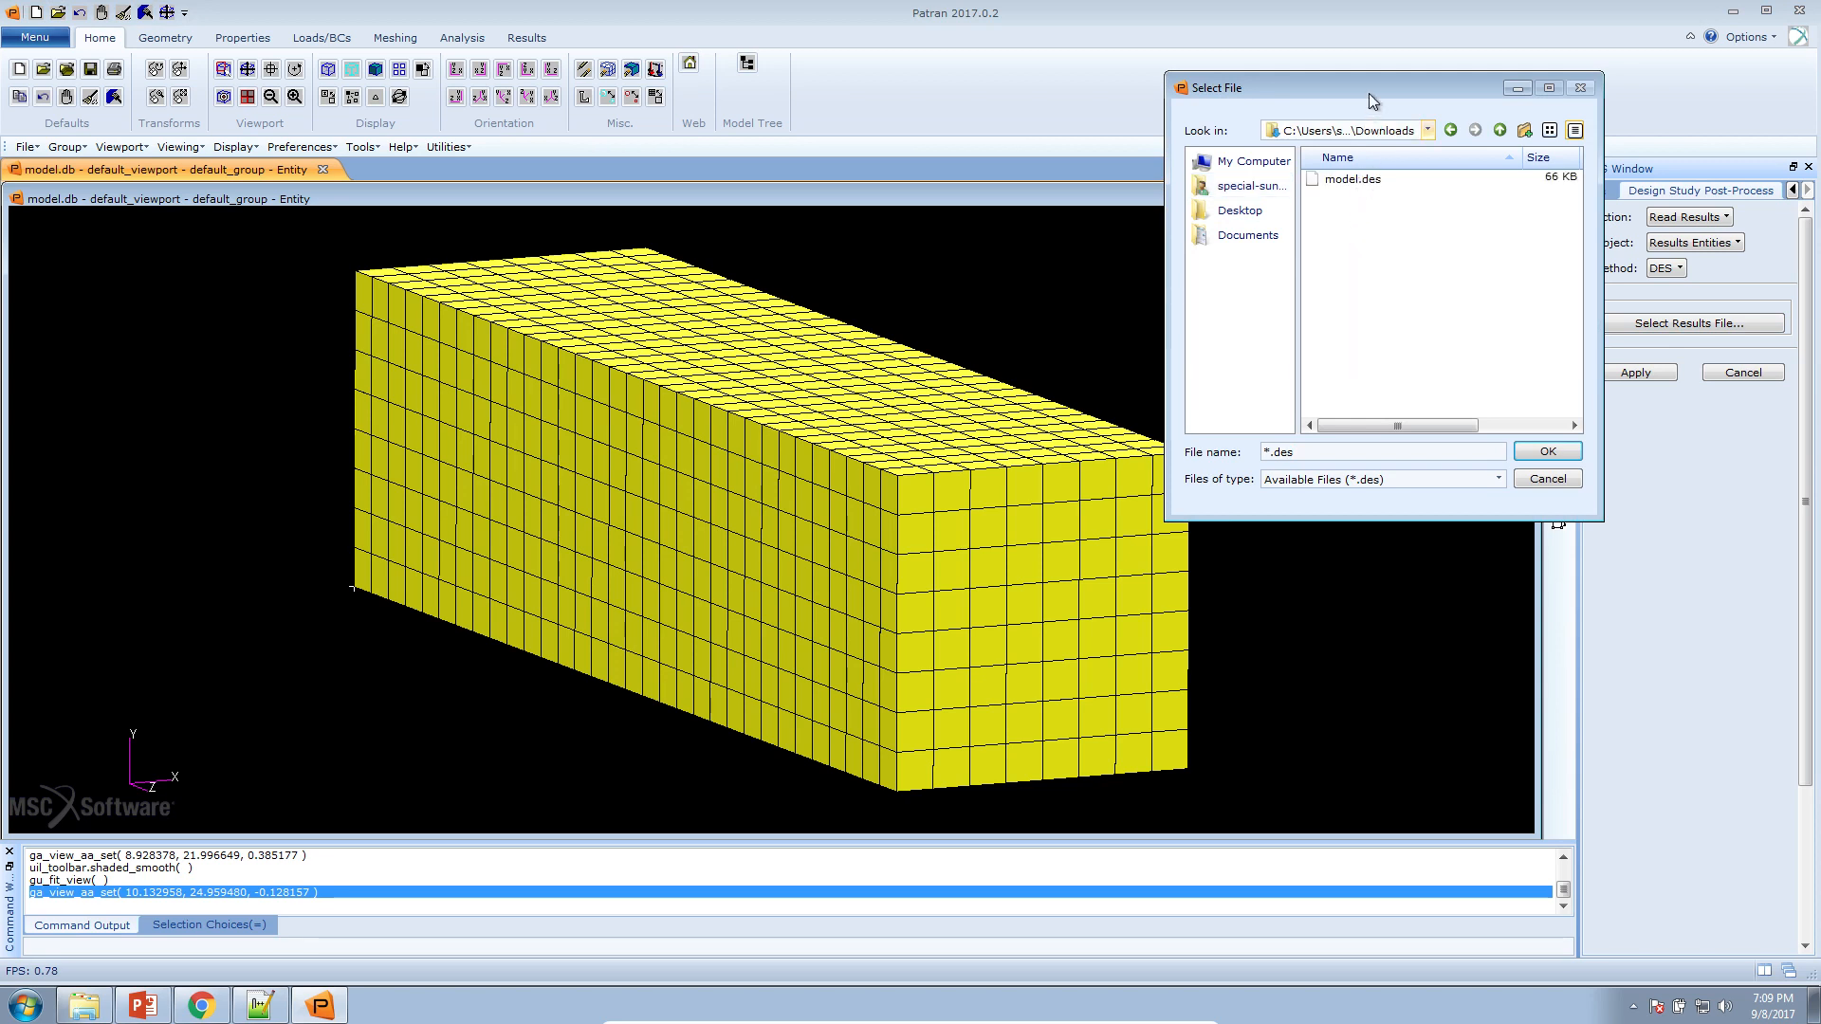
left_click_drag(1368, 87, 1224, 140)
Locate model.des among the run's output files in the Downloads folder in Windows Explorer and return to Patran
left_click(85, 1005)
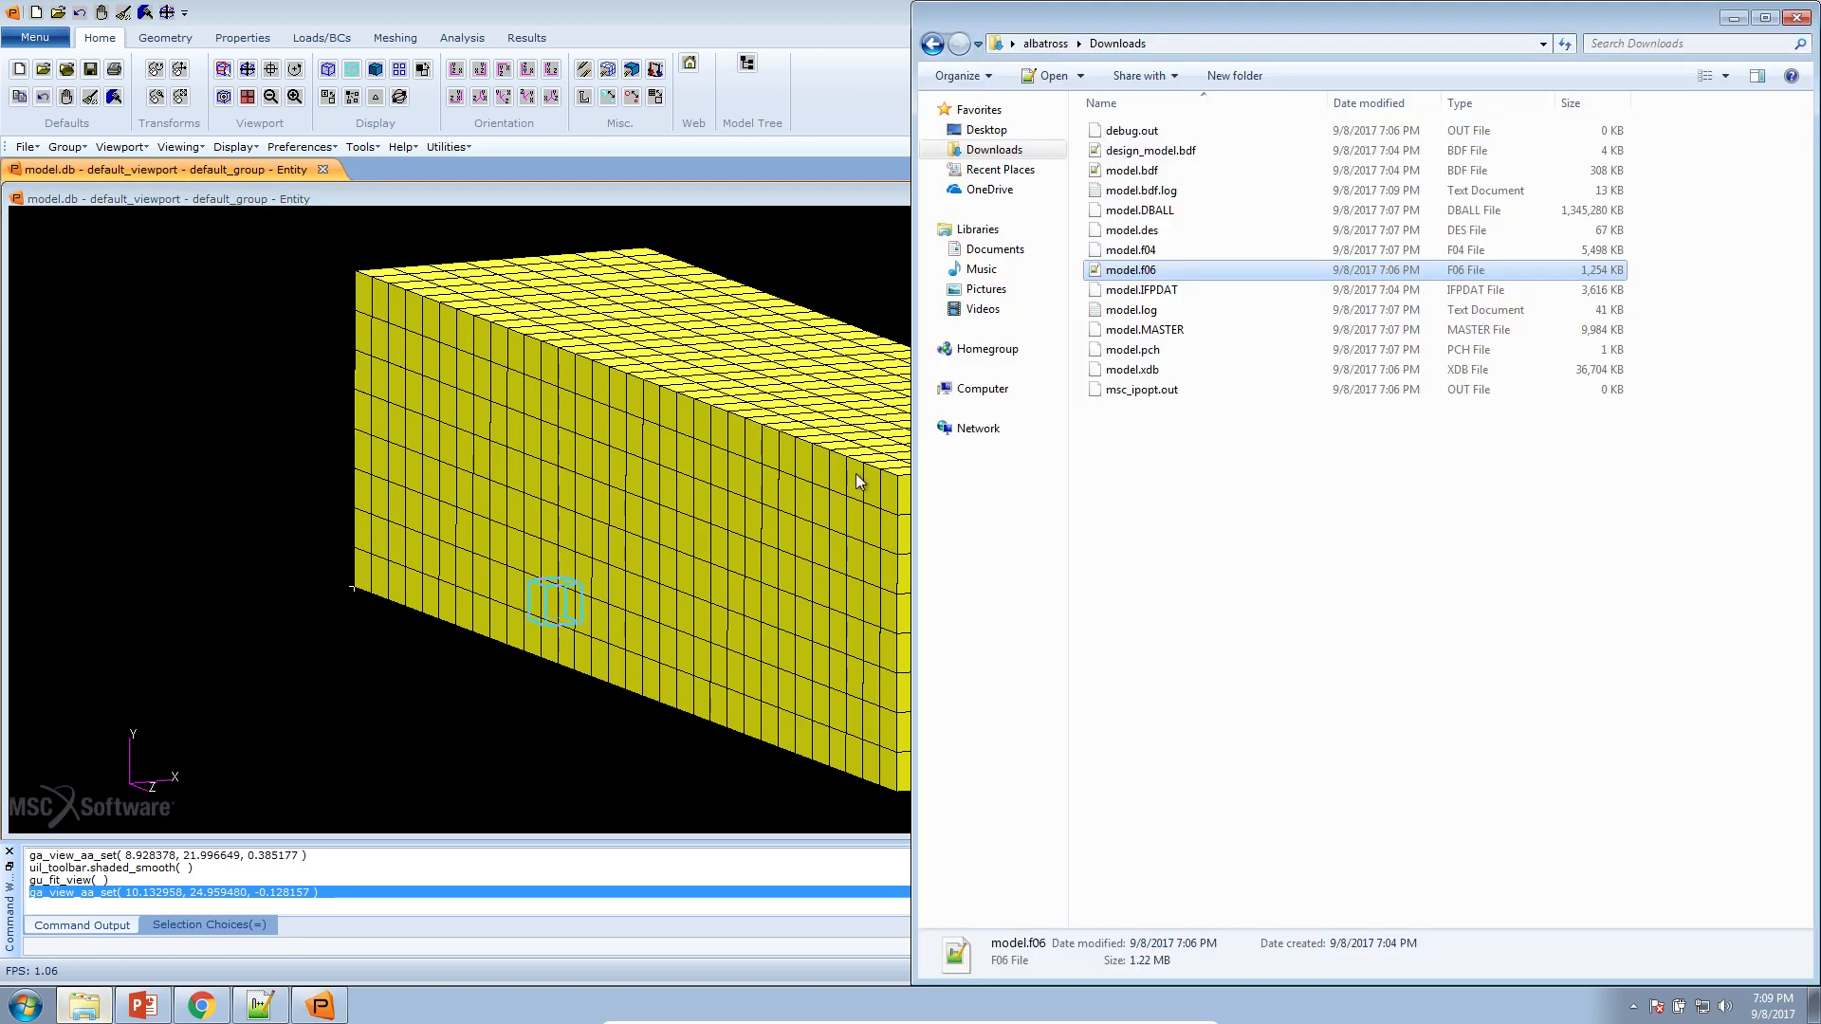
left_click_drag(1223, 553, 1091, 121)
left_click_drag(1154, 281, 1207, 484)
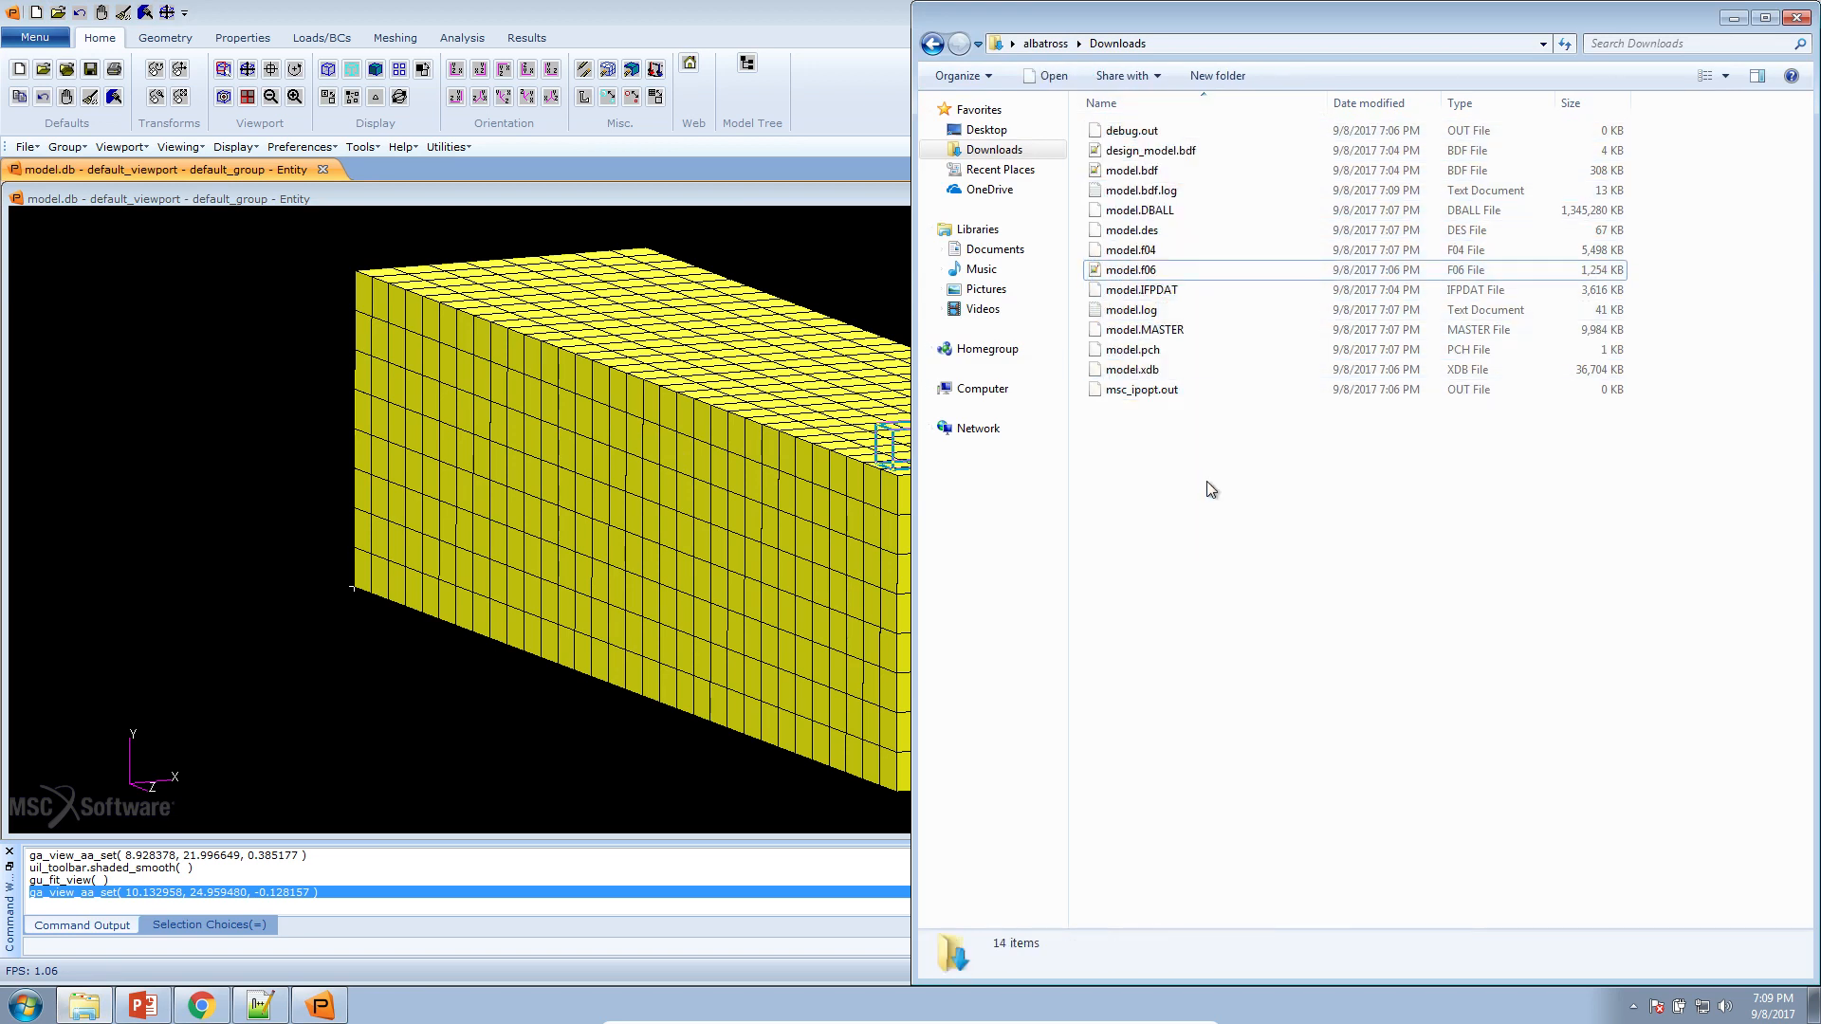
left_click_drag(1144, 233, 1147, 237)
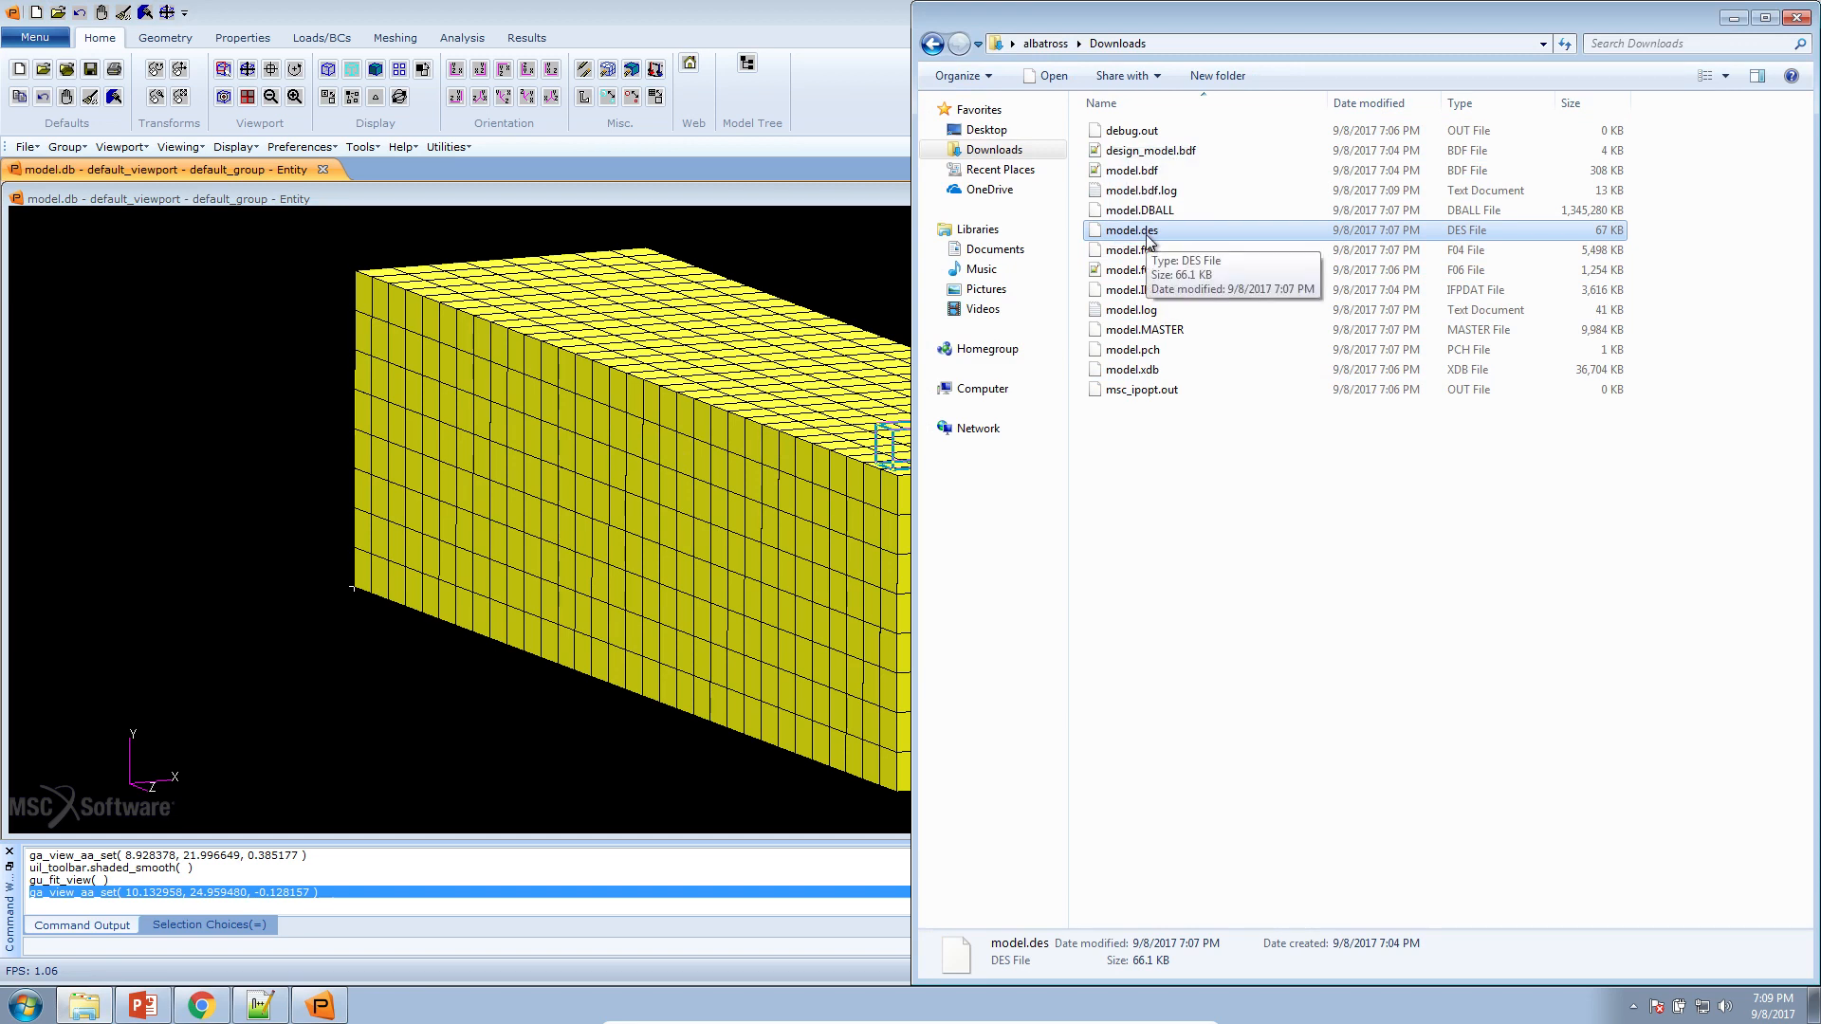
left_click(821, 231)
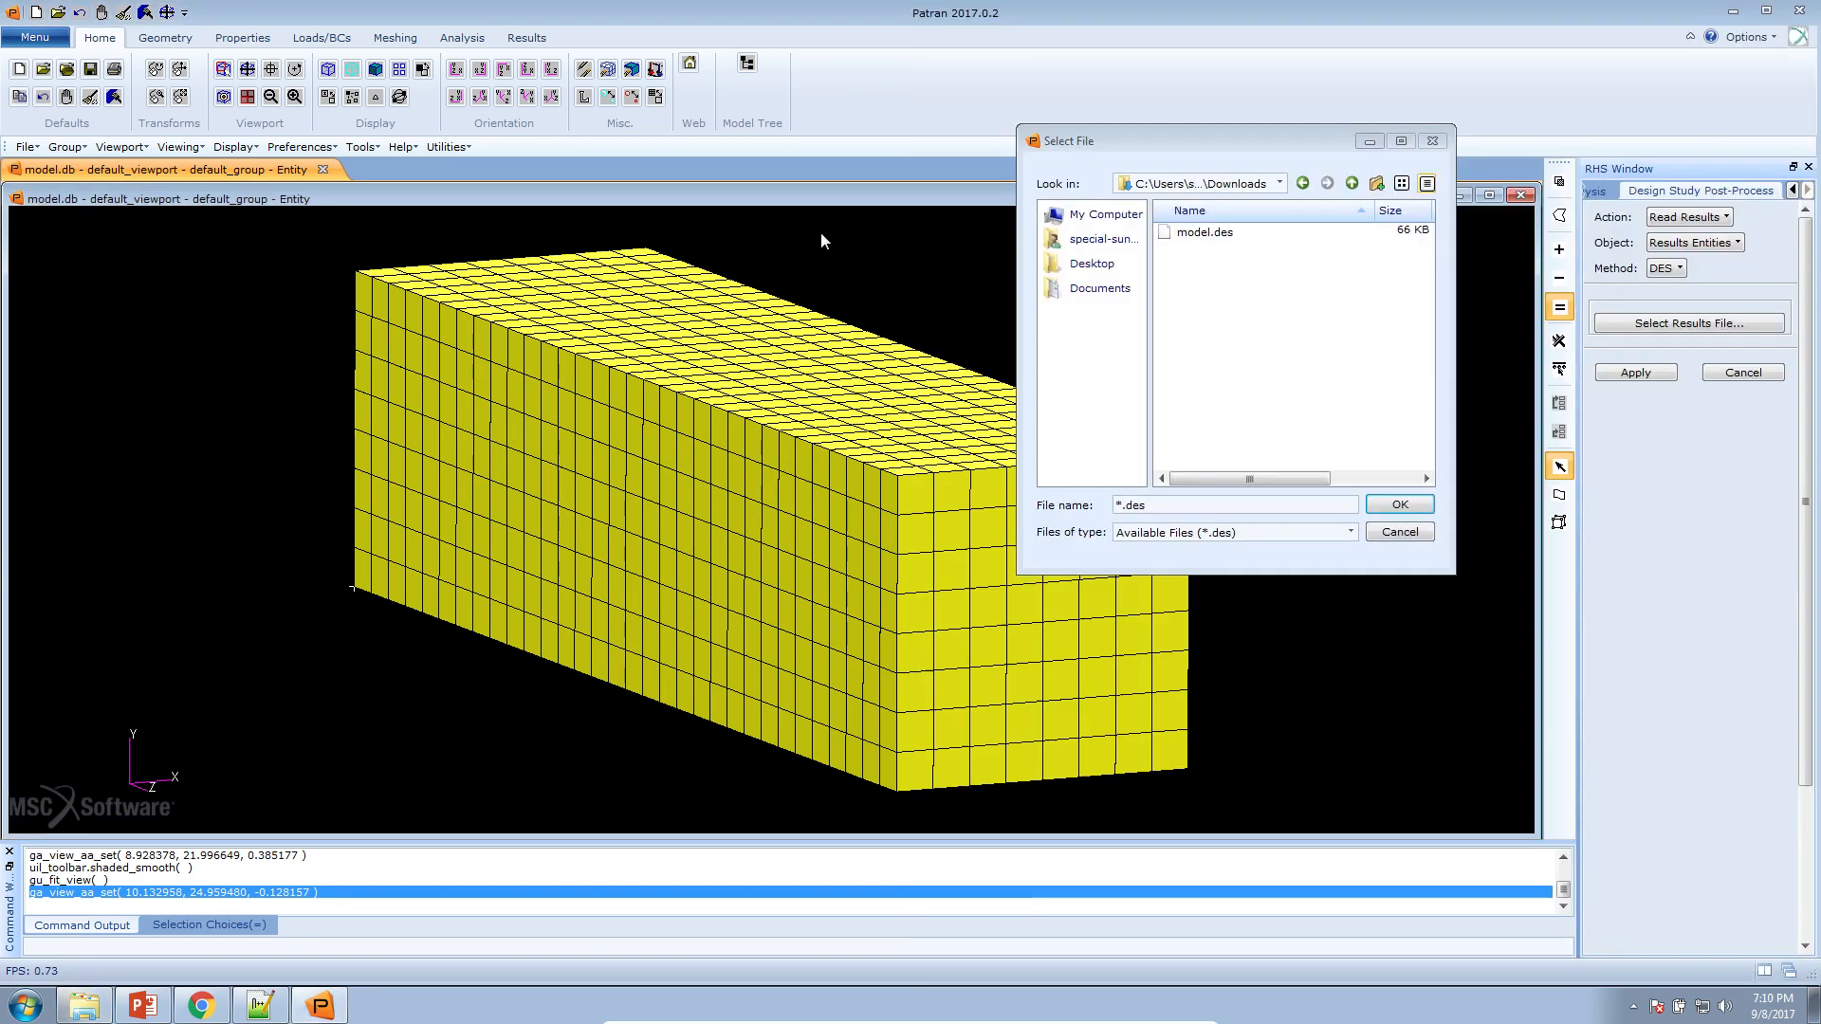
Choose model.des as the results file and read in its results entities
left_click(1175, 237)
left_click(1400, 505)
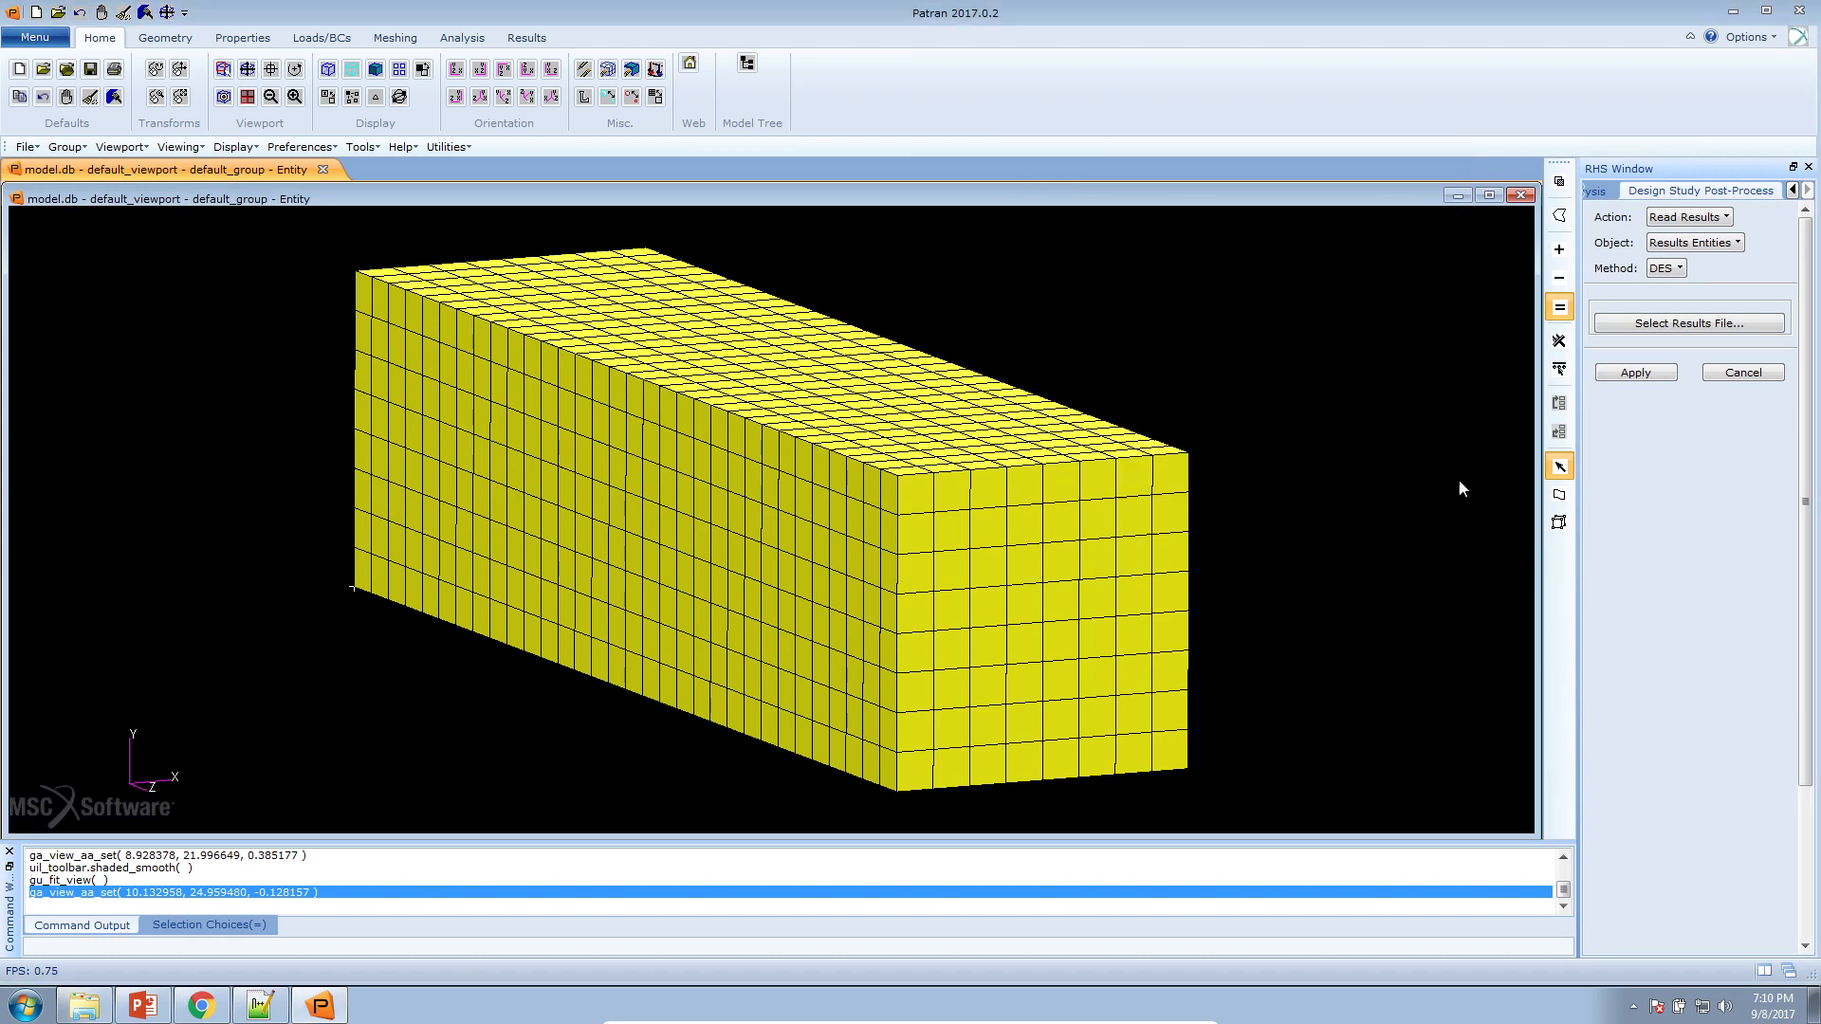
left_click(1629, 367)
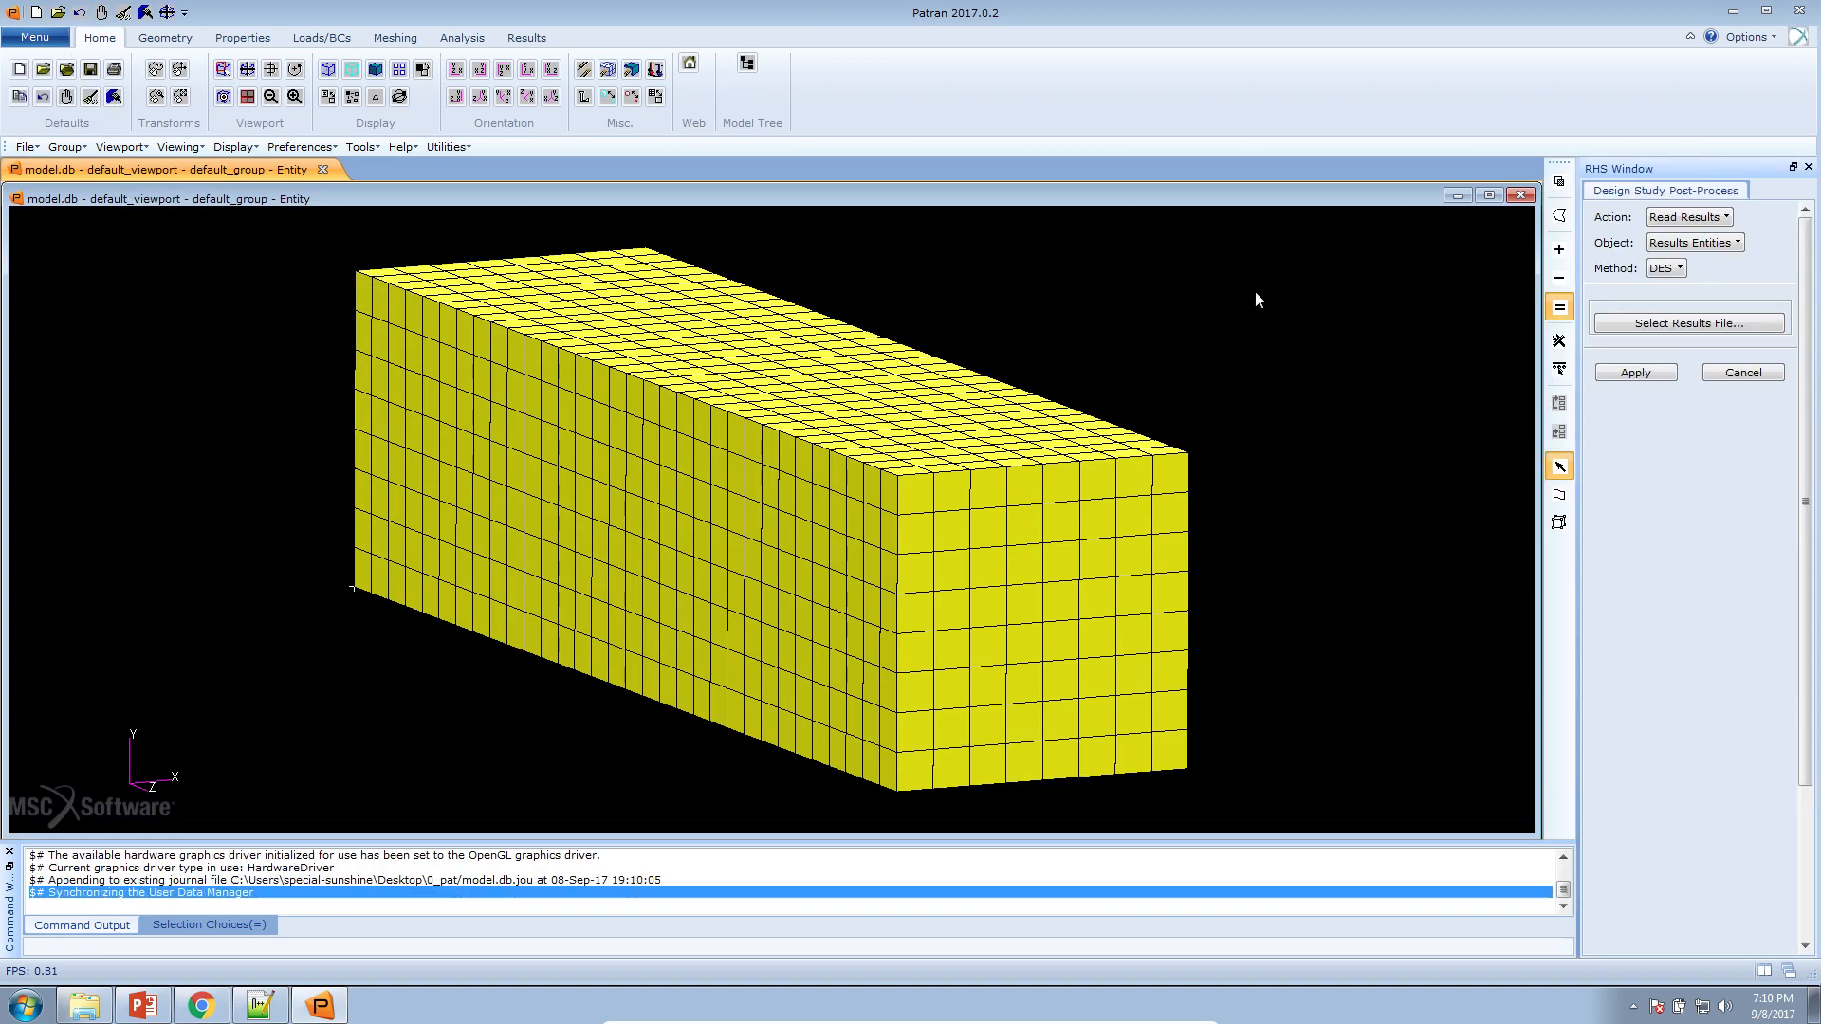
Display the design cycle 55 result of model.des for the entire model with a density threshold of 0.4
left_click(1692, 216)
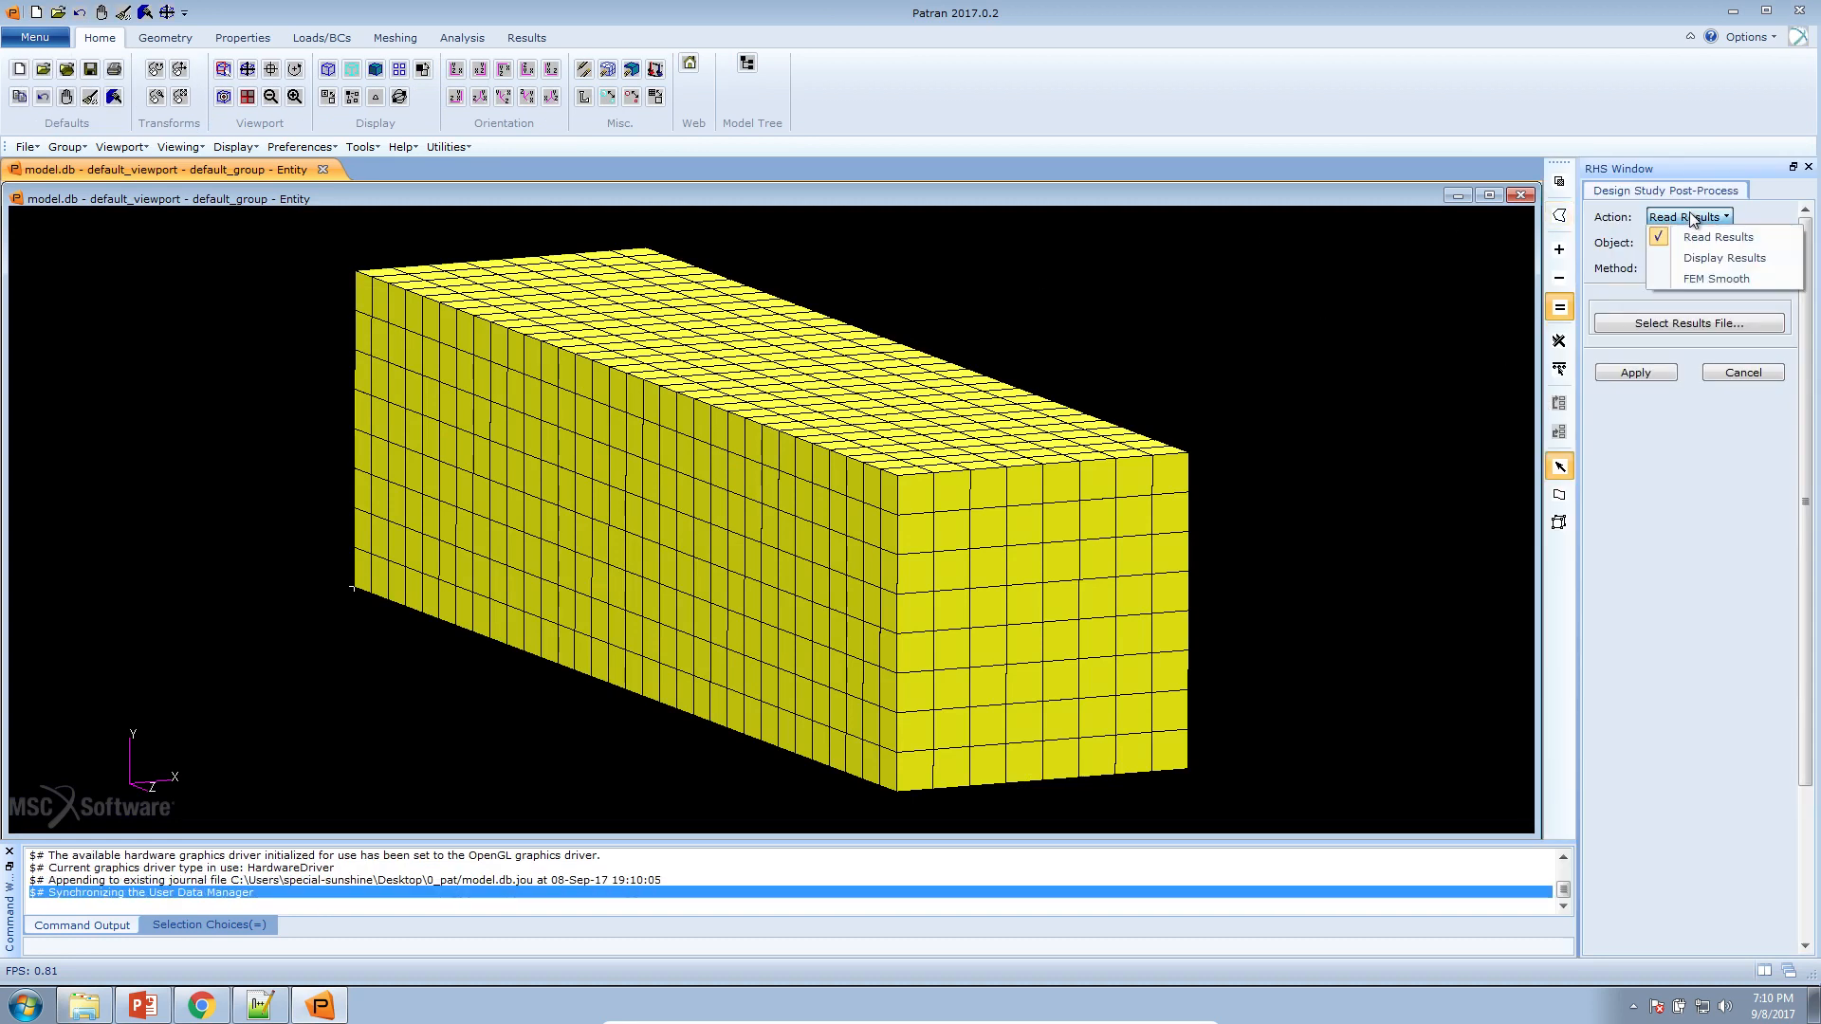
left_click(1724, 258)
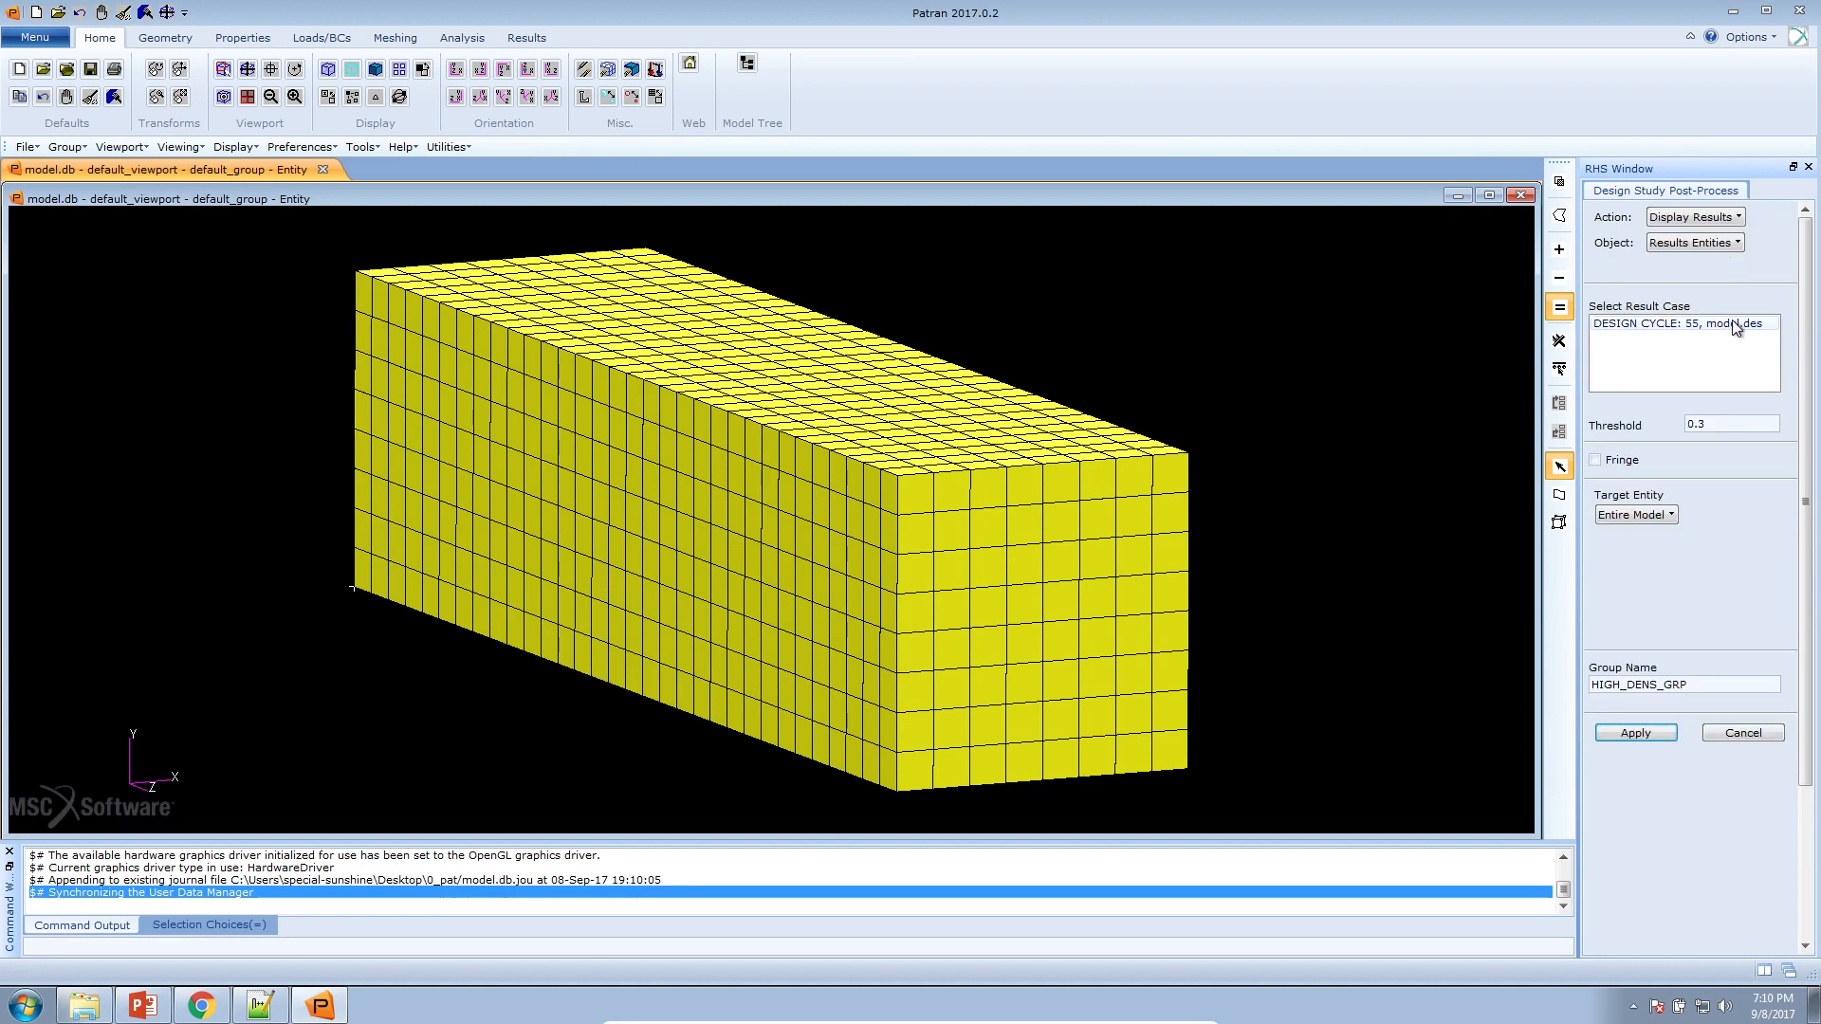
left_click(1656, 324)
left_click_drag(1700, 424, 1713, 424)
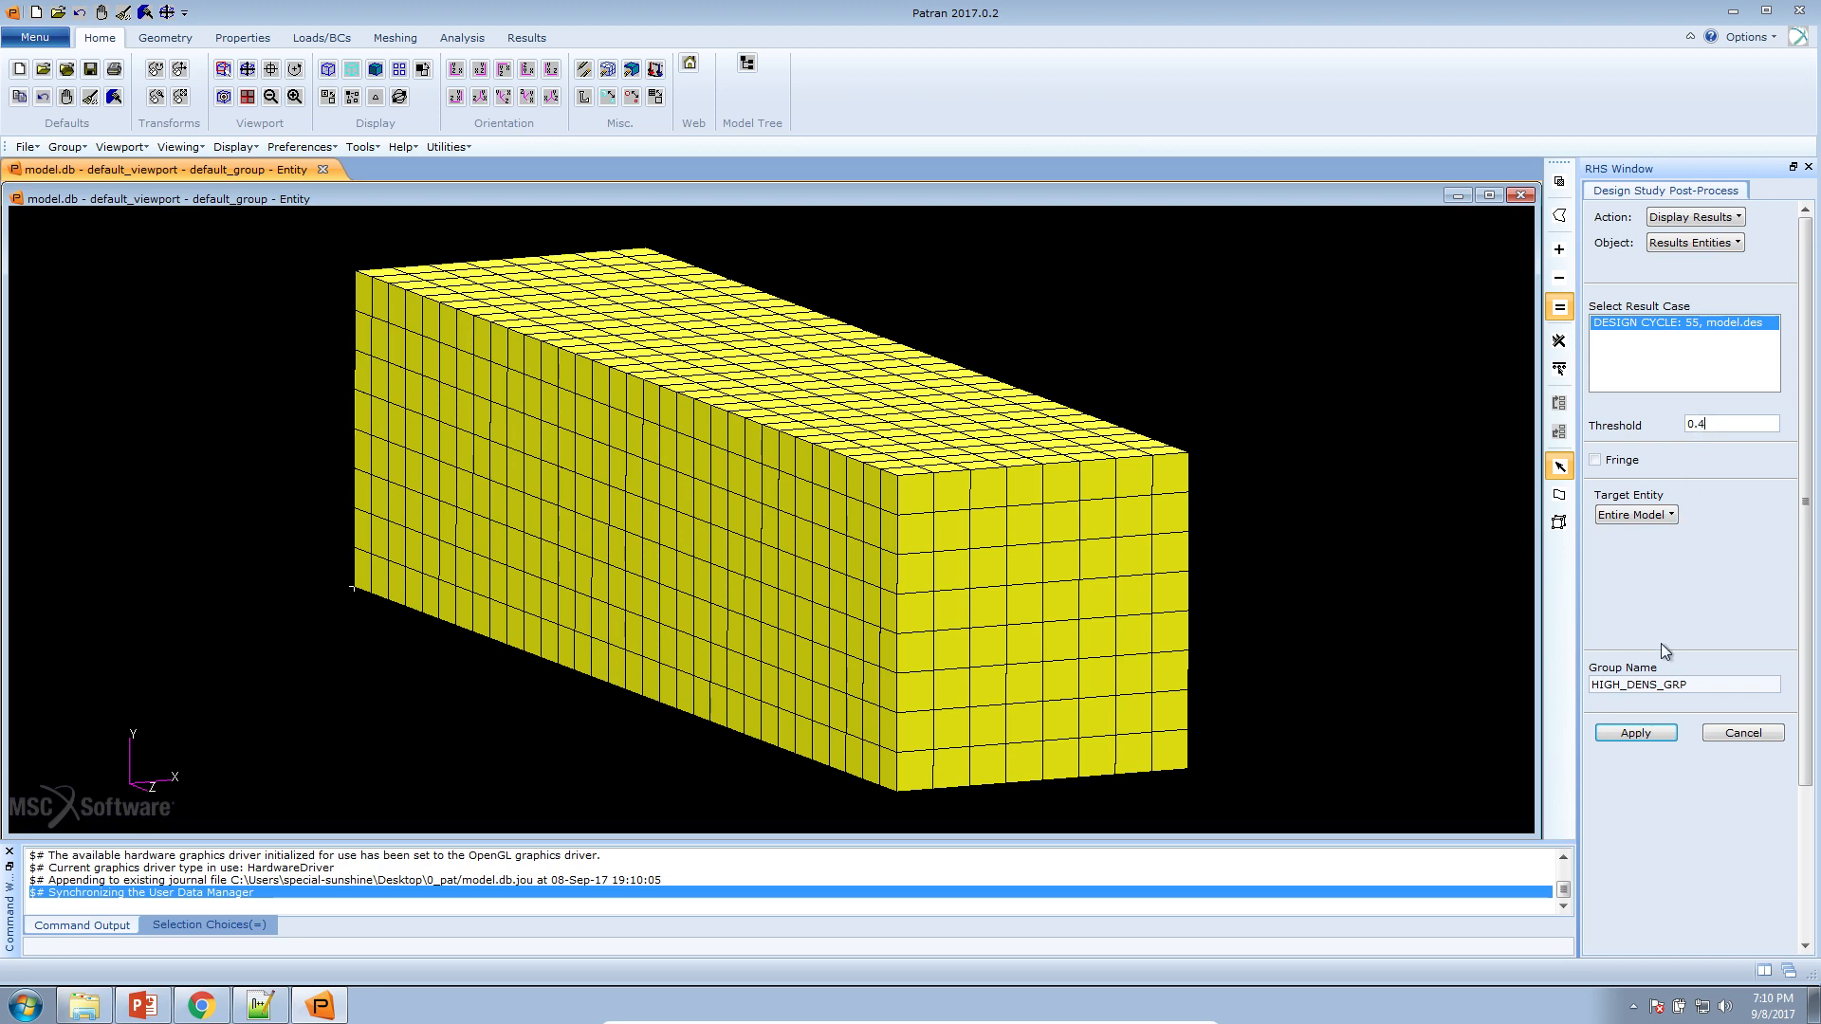
left_click(1653, 731)
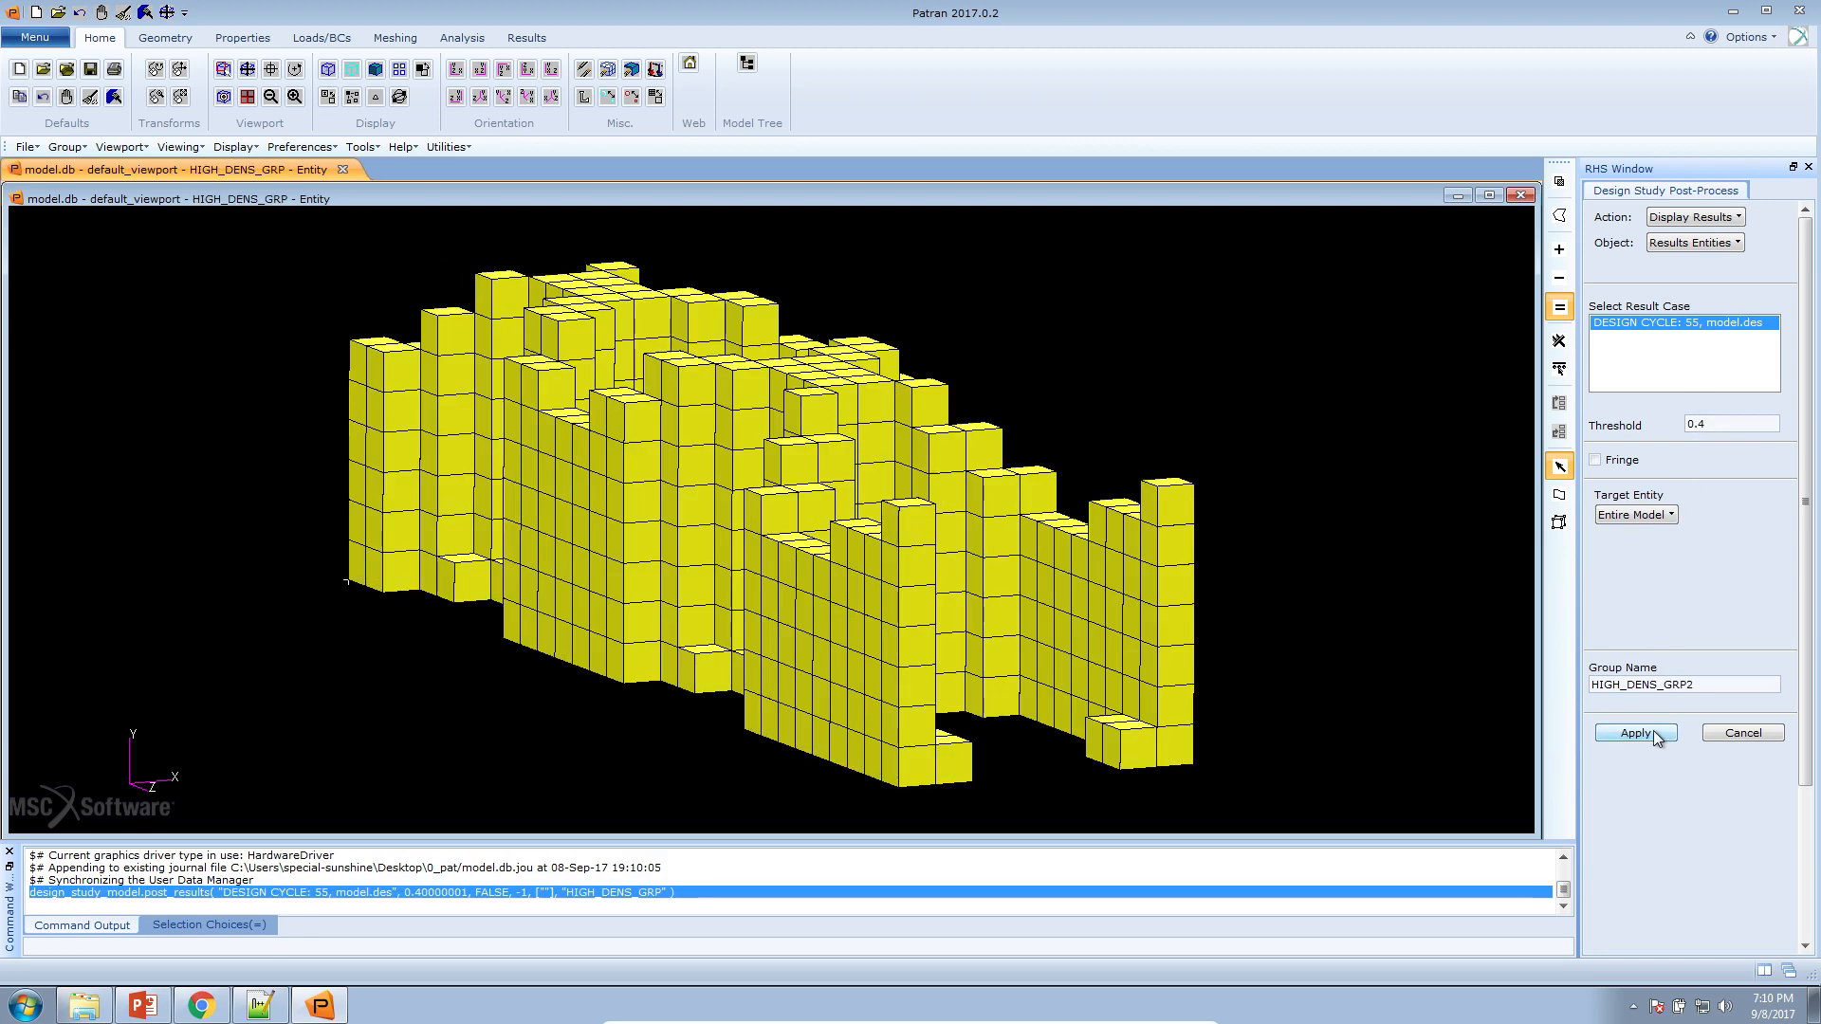
left_click_drag(1192, 635, 1095, 816)
scroll(1191, 654, "down", 7)
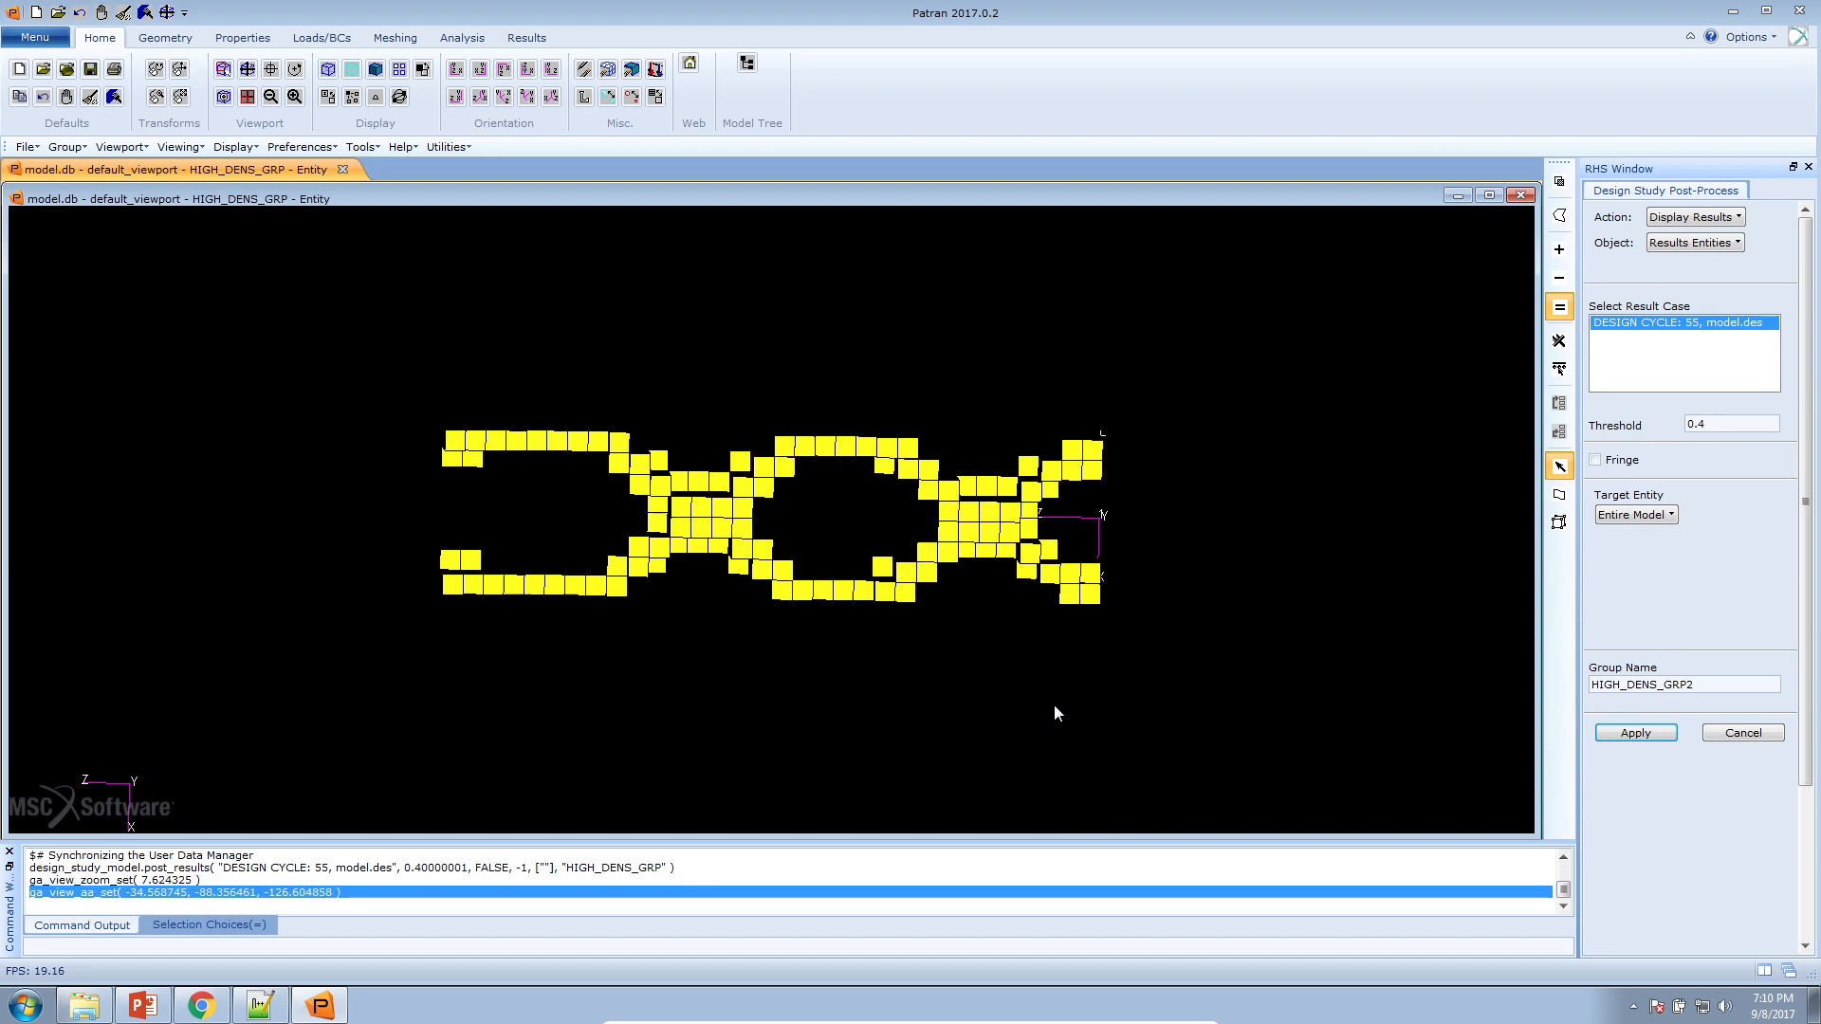
Open the model tree and expand its Groups branch to list the model's groups
left_click_drag(1043, 730, 1029, 676)
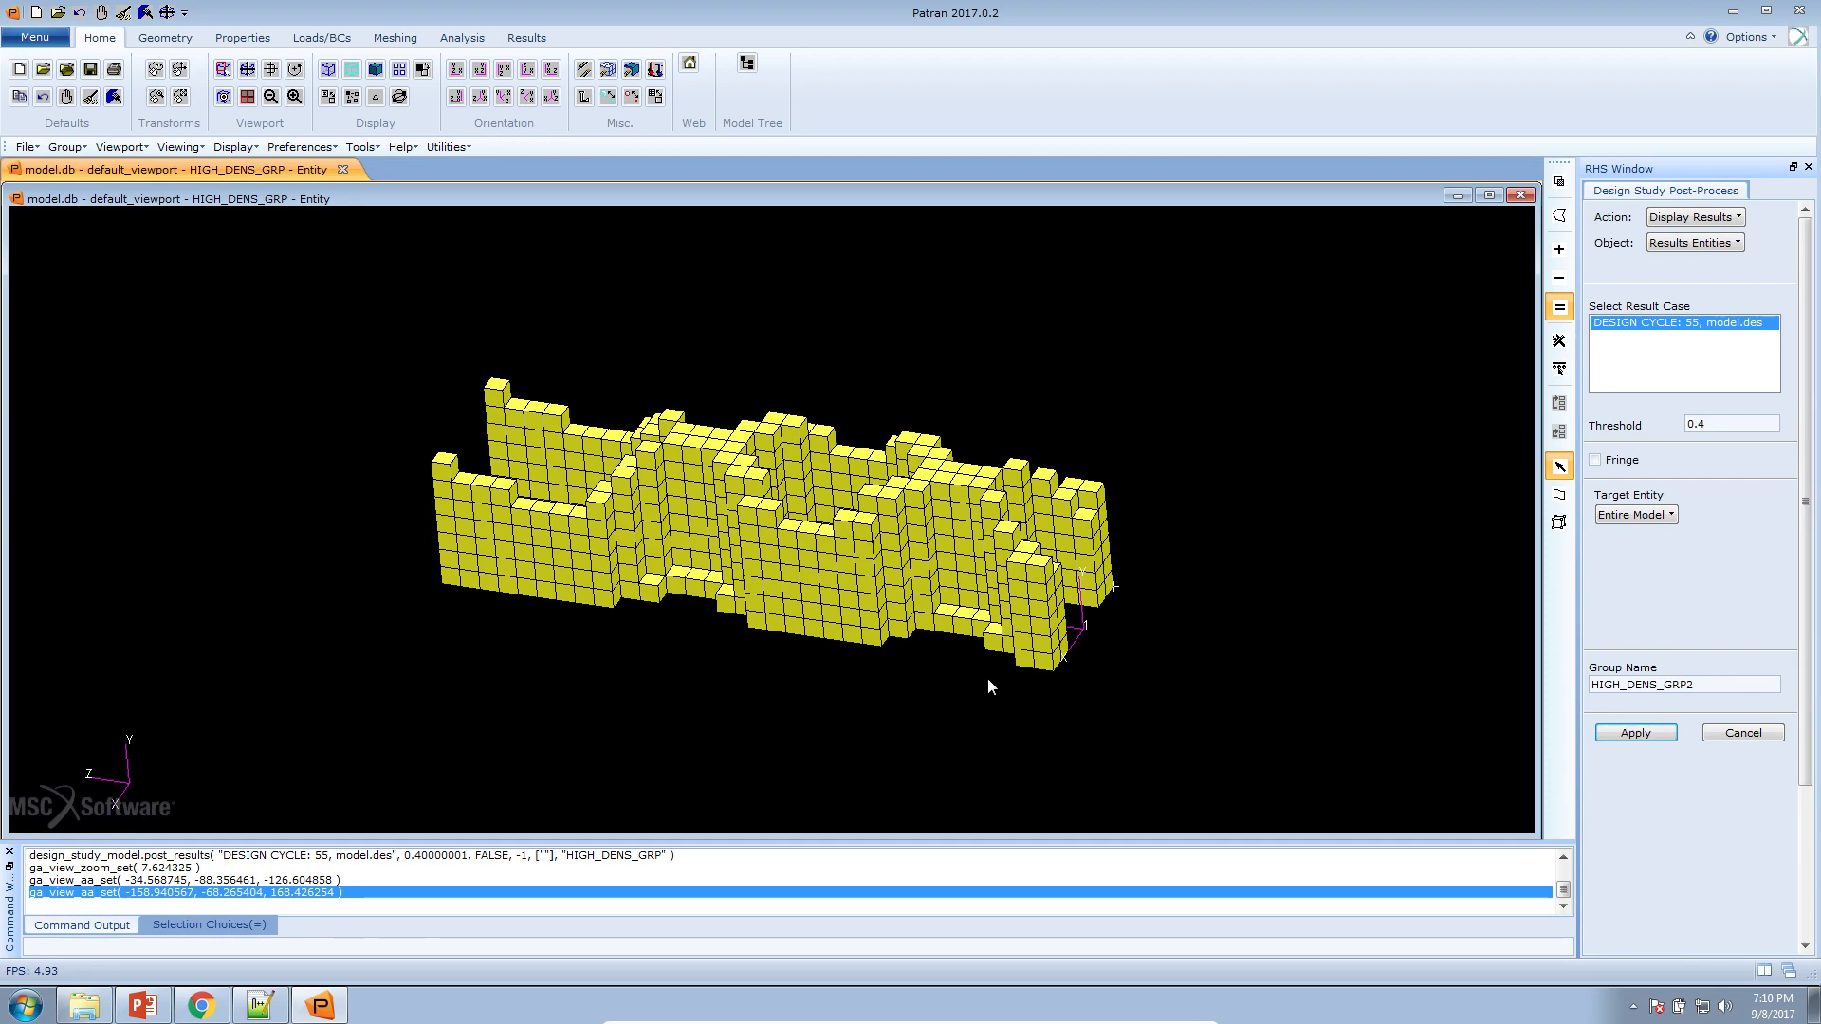
left_click(747, 63)
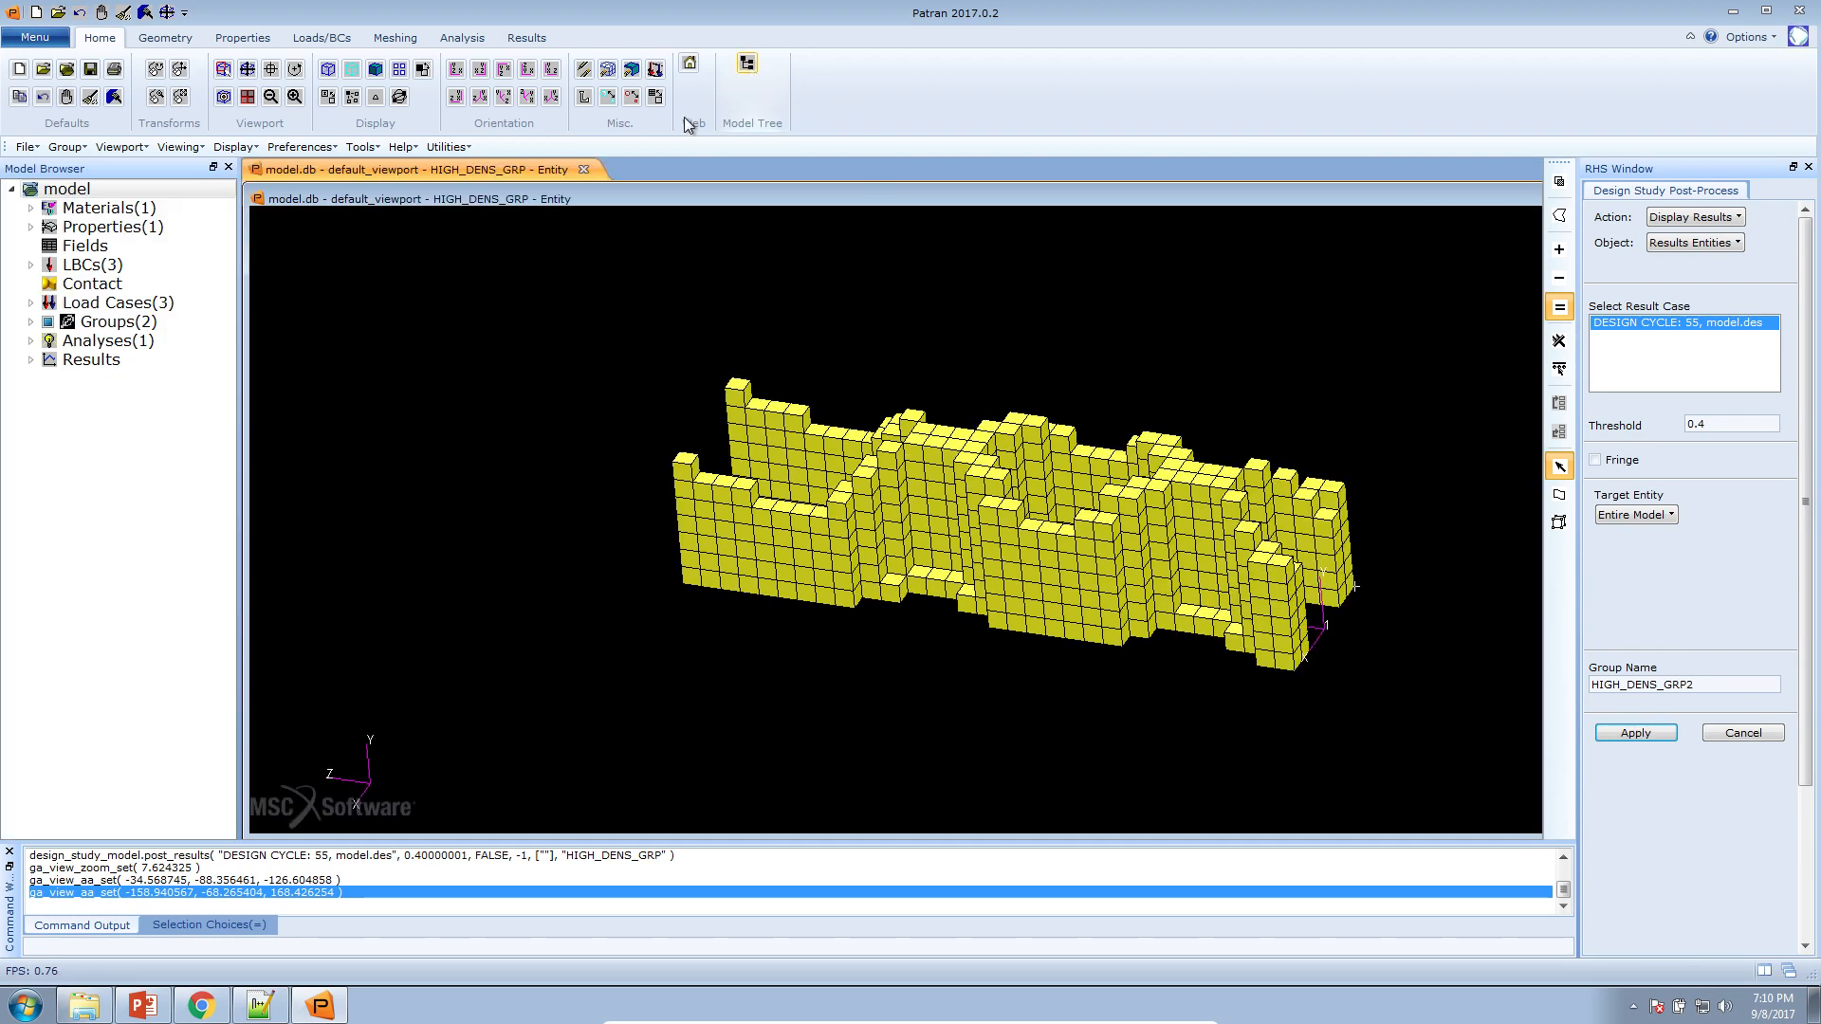
left_click(31, 322)
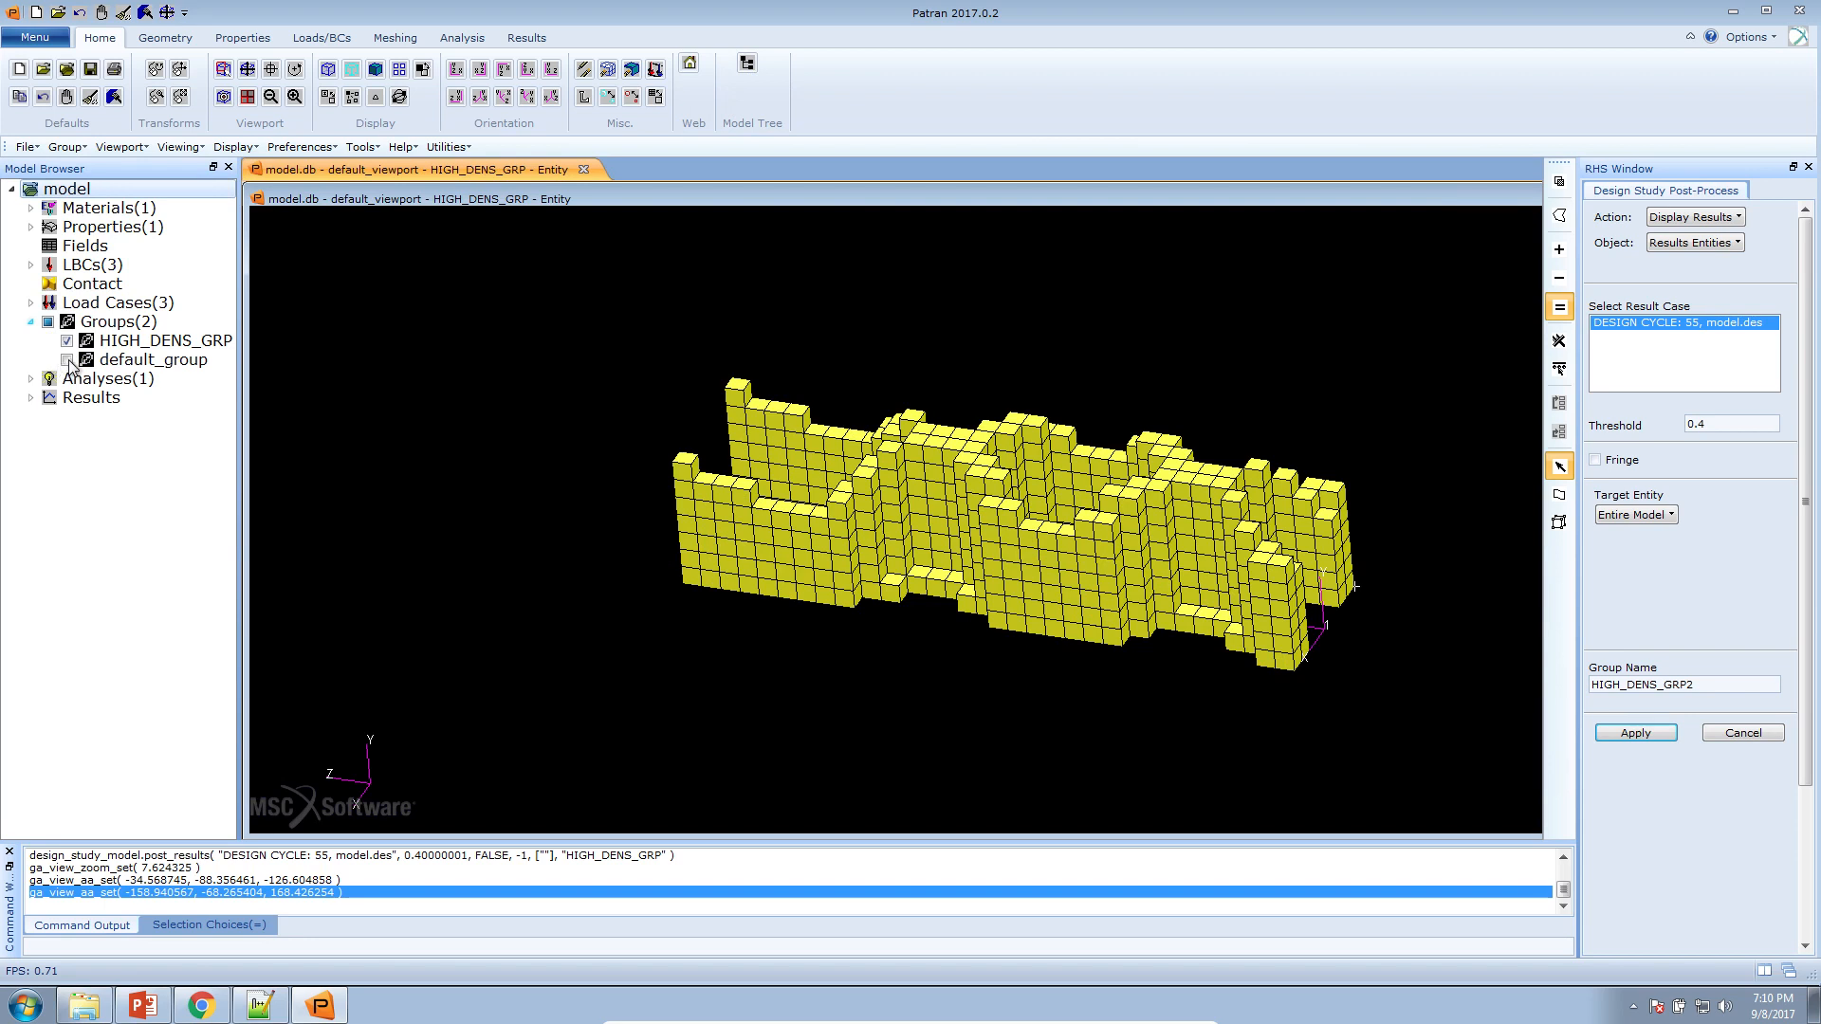
left_click(750, 64)
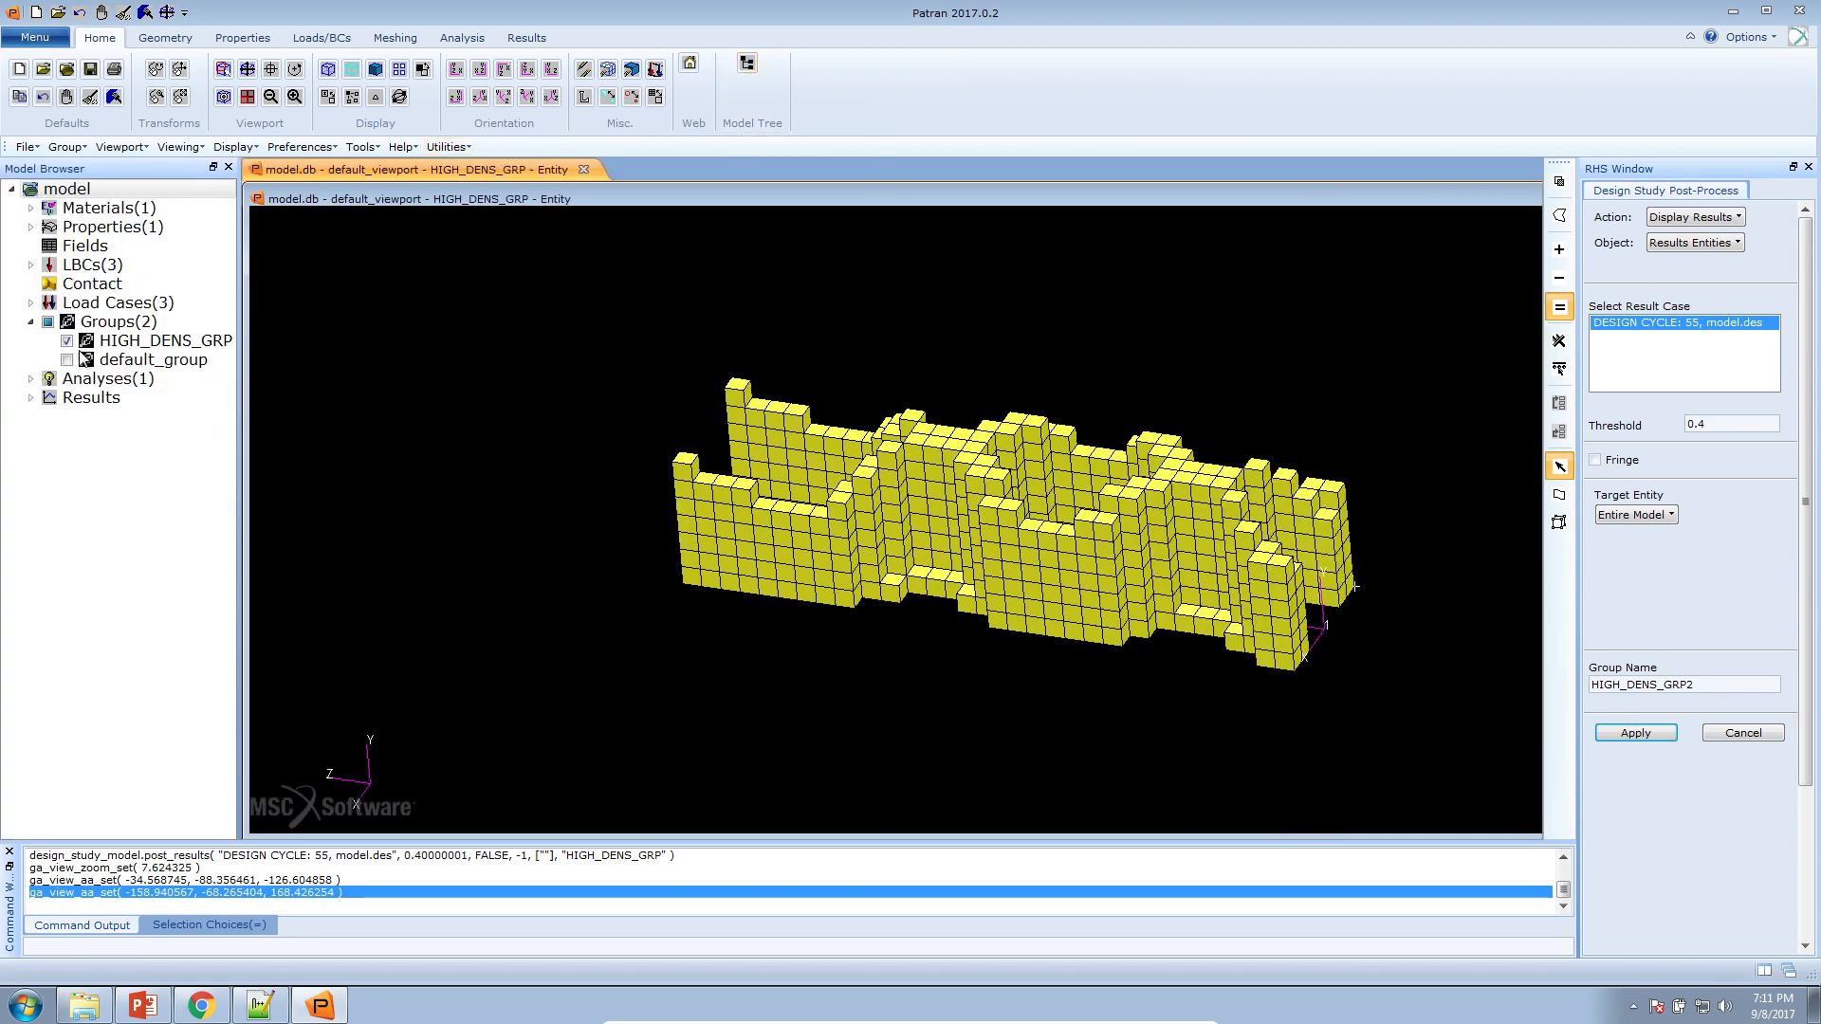
Post only default_group to show the full original block, and maximize the viewport so the whole model fits
left_click(67, 360)
left_click(67, 361)
left_click(67, 360)
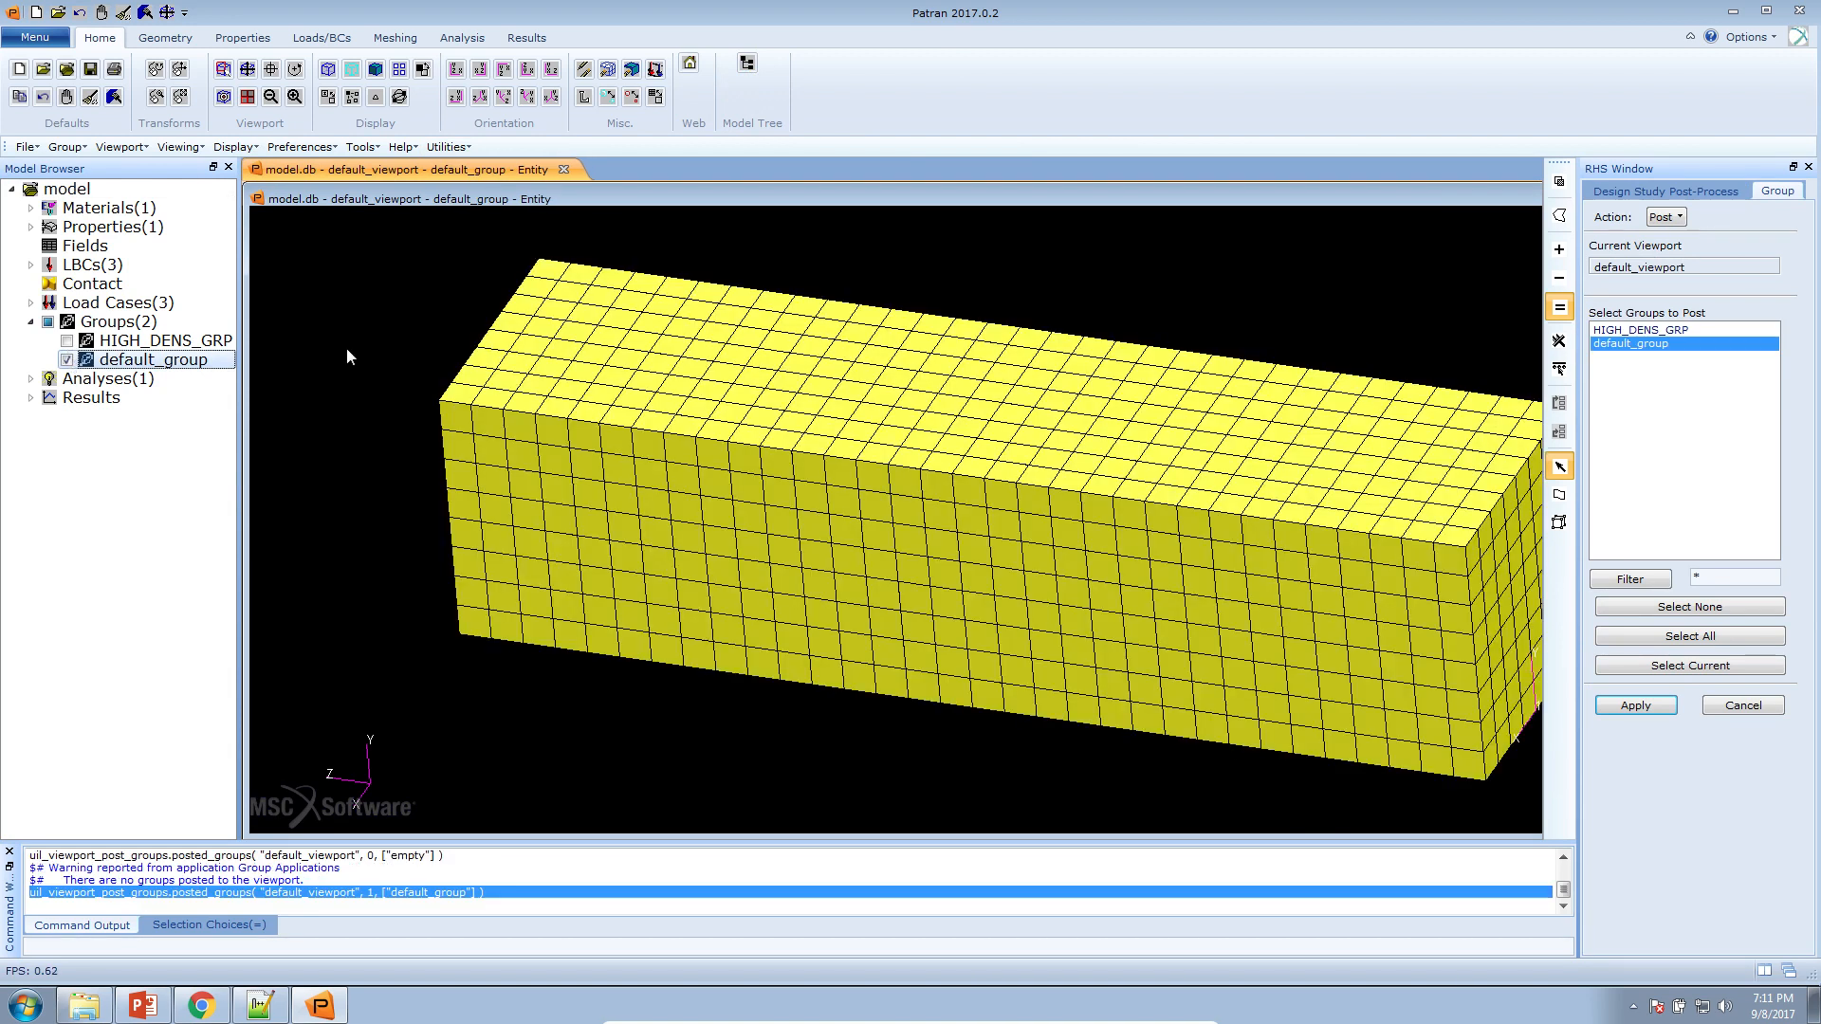
double_click(554, 196)
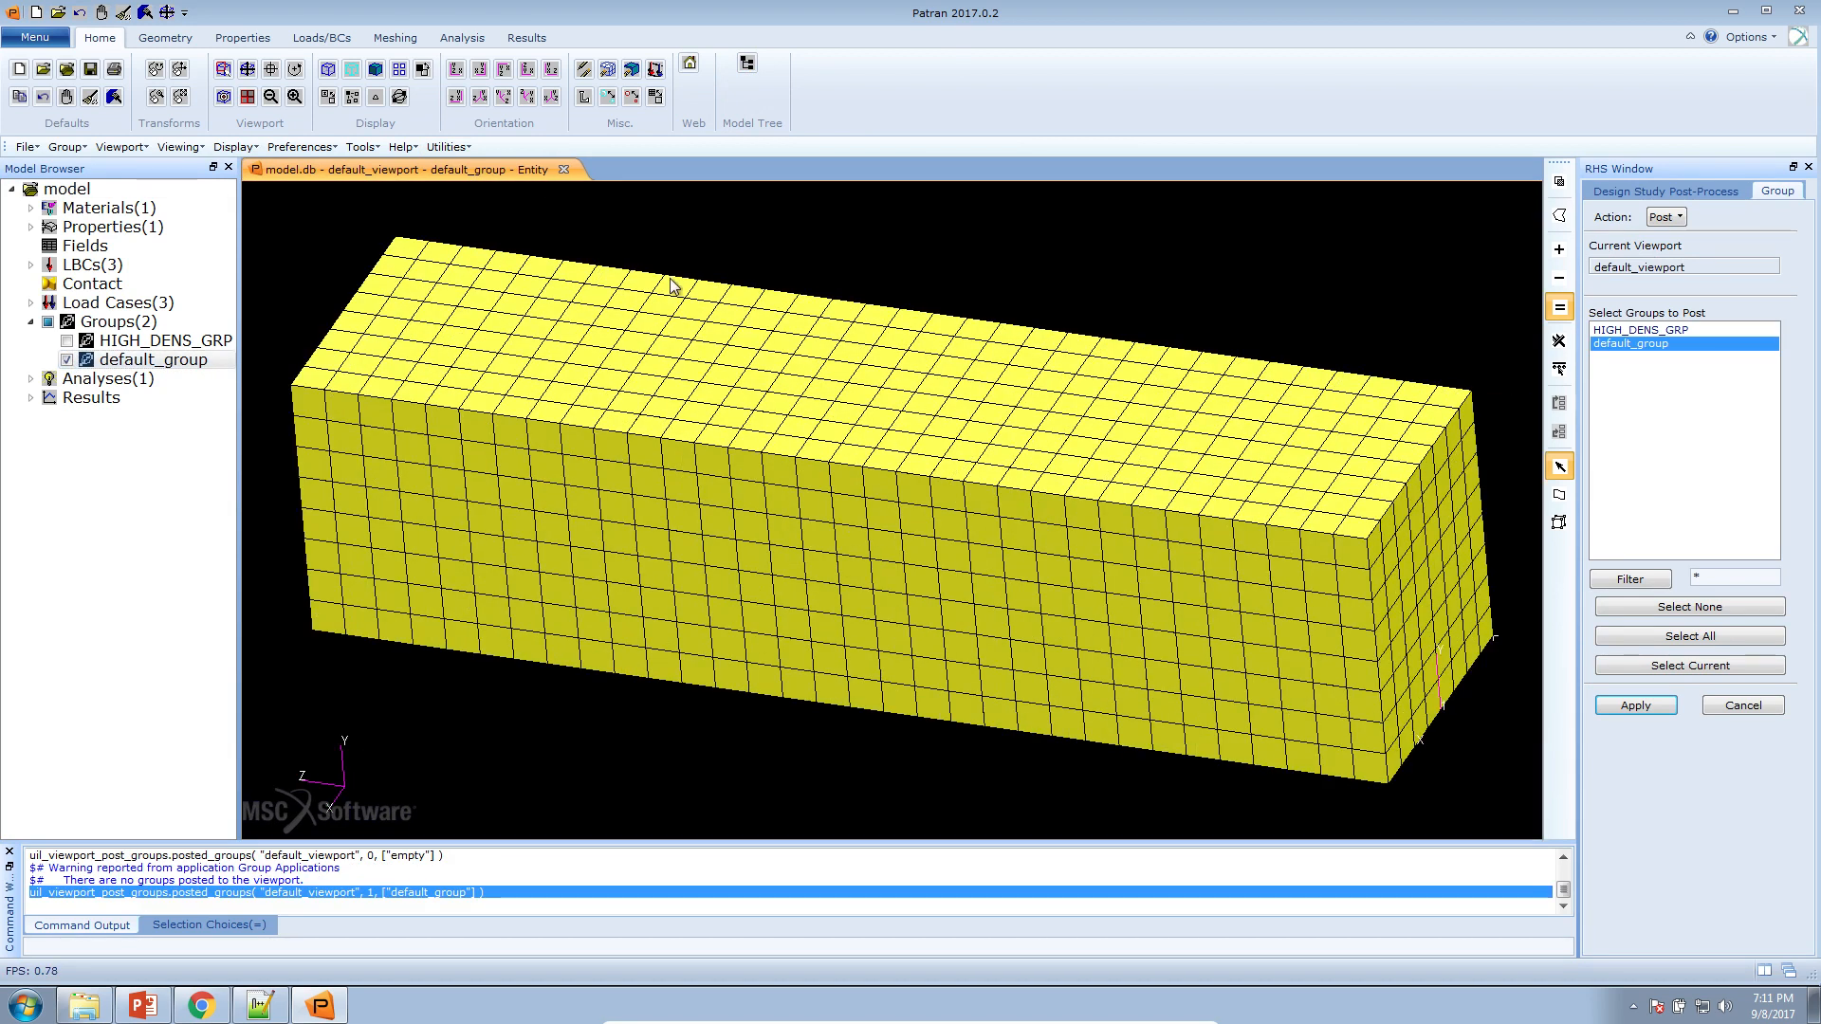
scroll(673, 284, "down", 4)
left_click(69, 361)
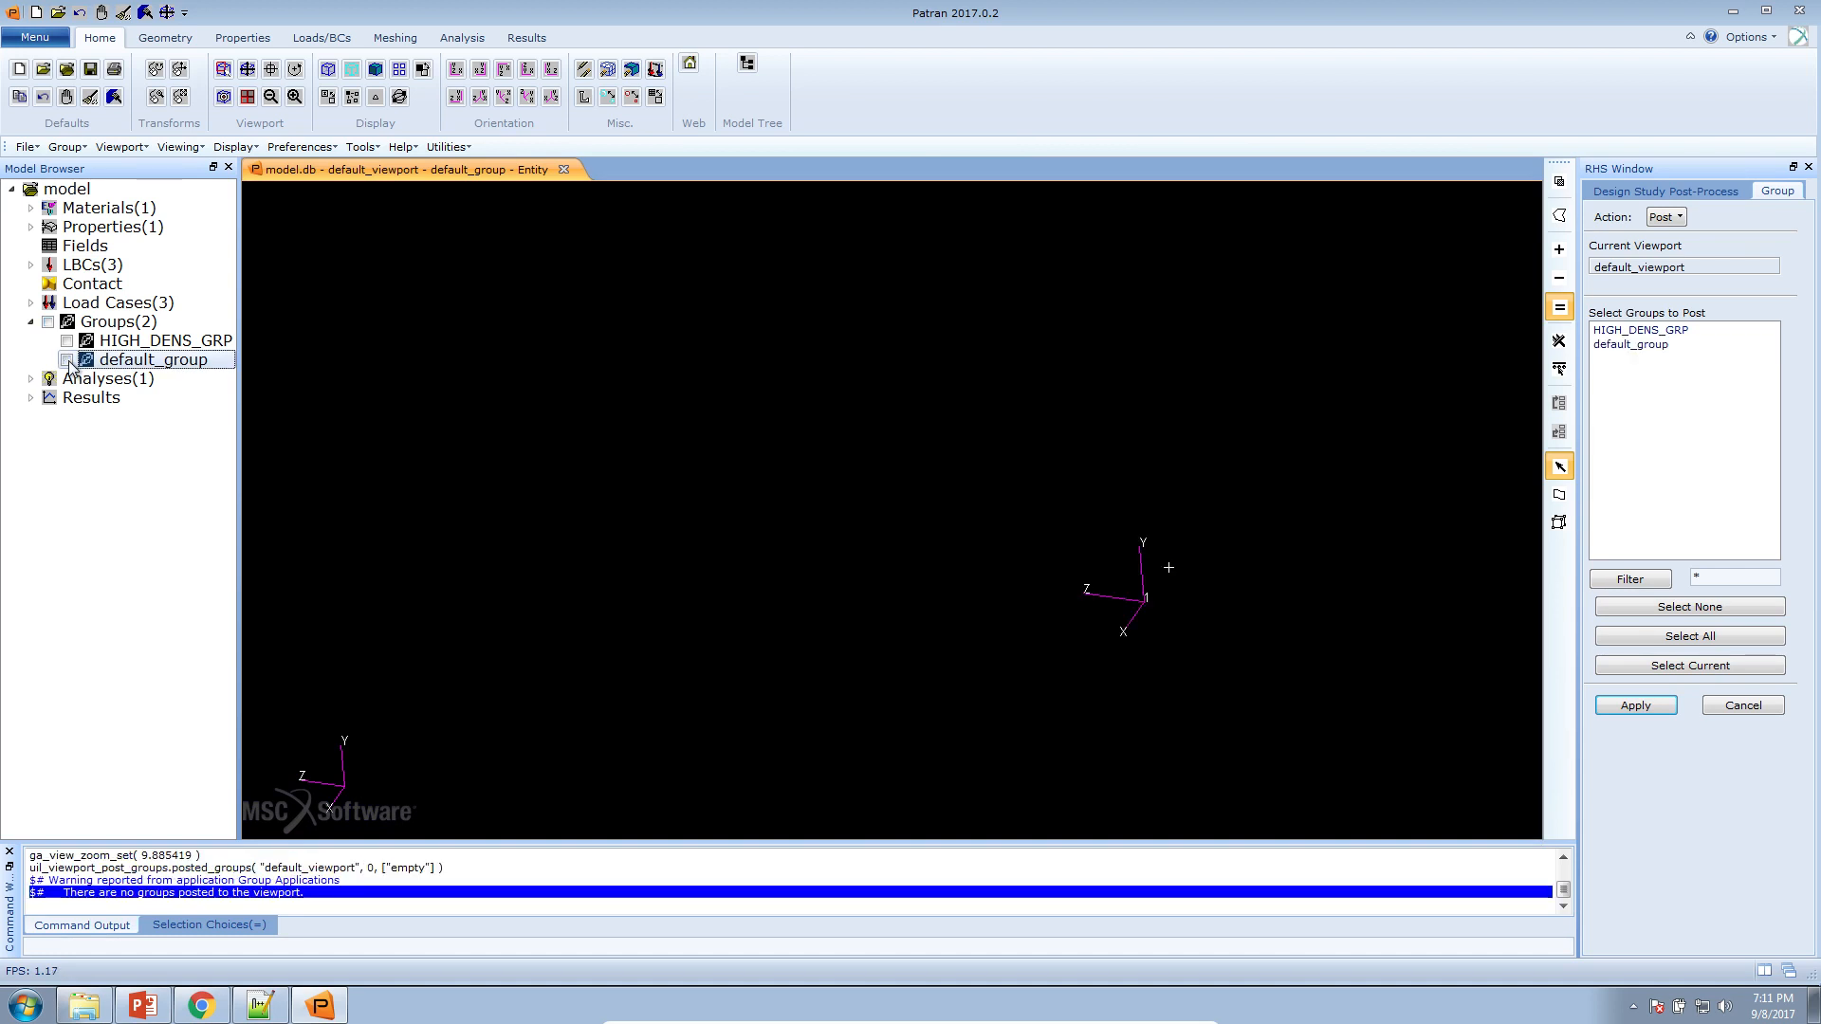
left_click(68, 361)
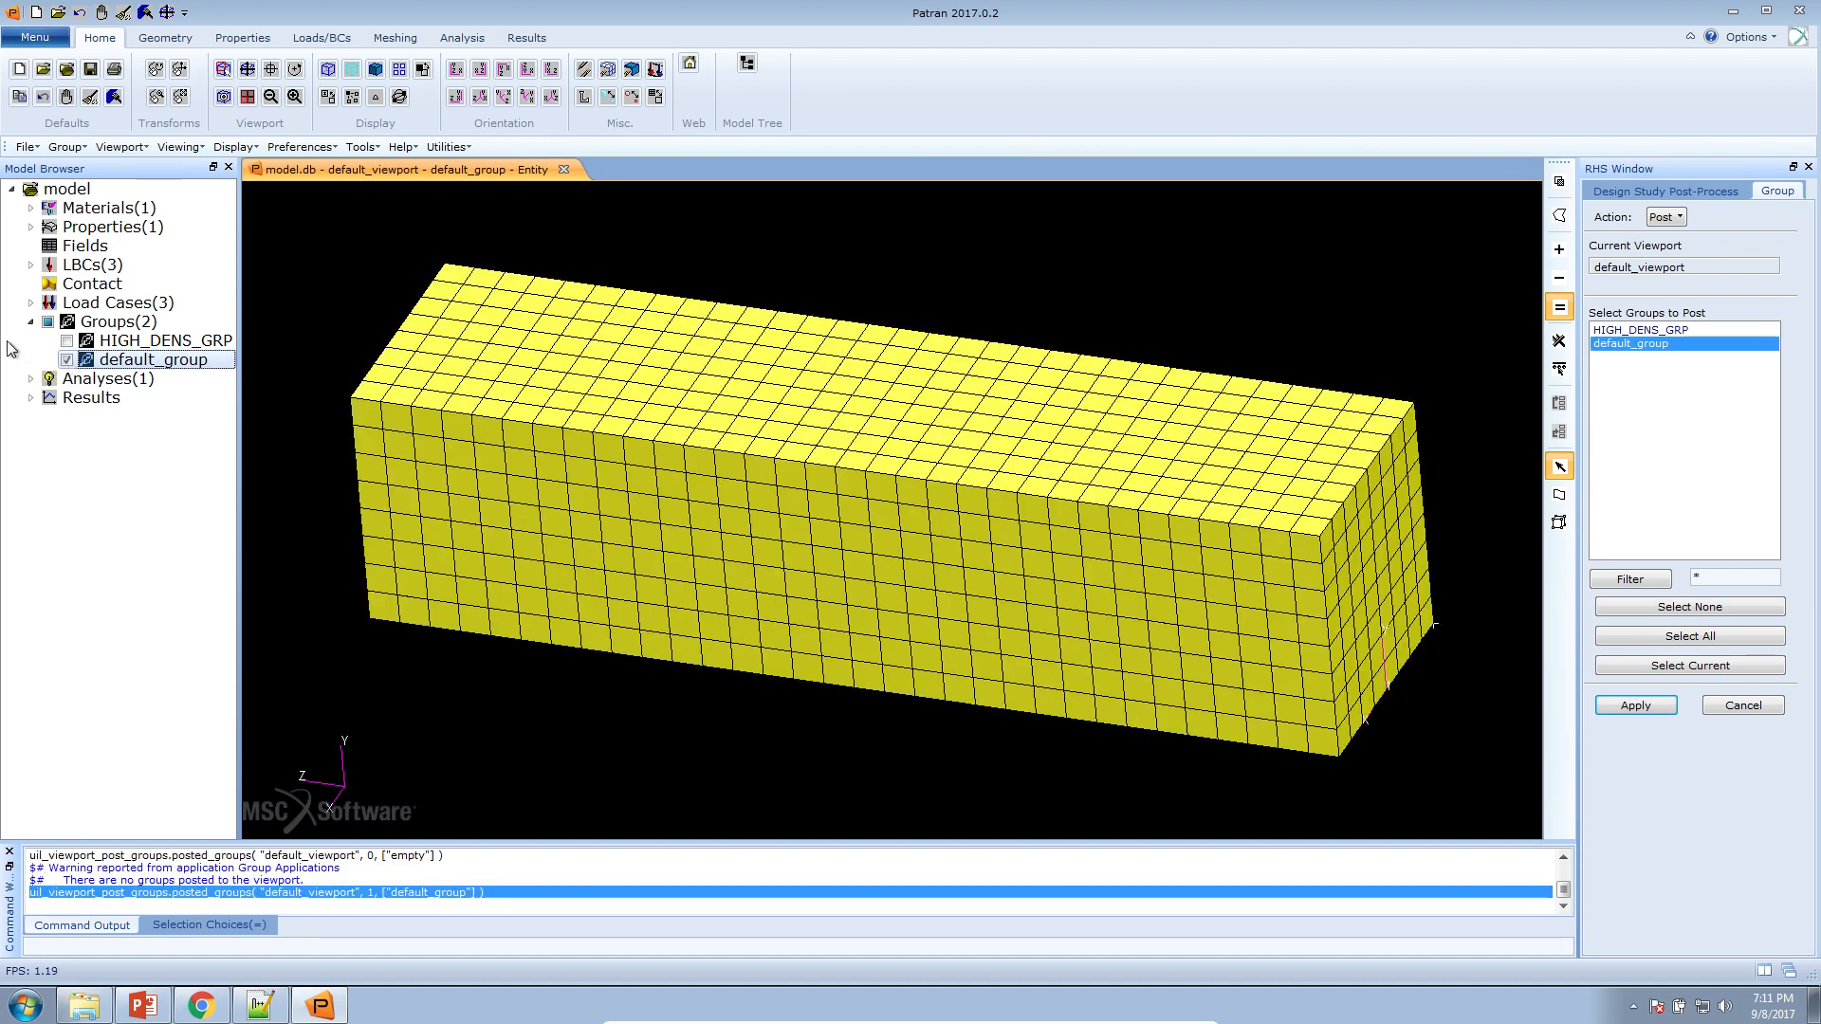
Post only HIGH_DENS_GRP in place of default_group and inspect the optimized shape from an isometric-like angle
left_click(67, 360)
left_click(67, 341)
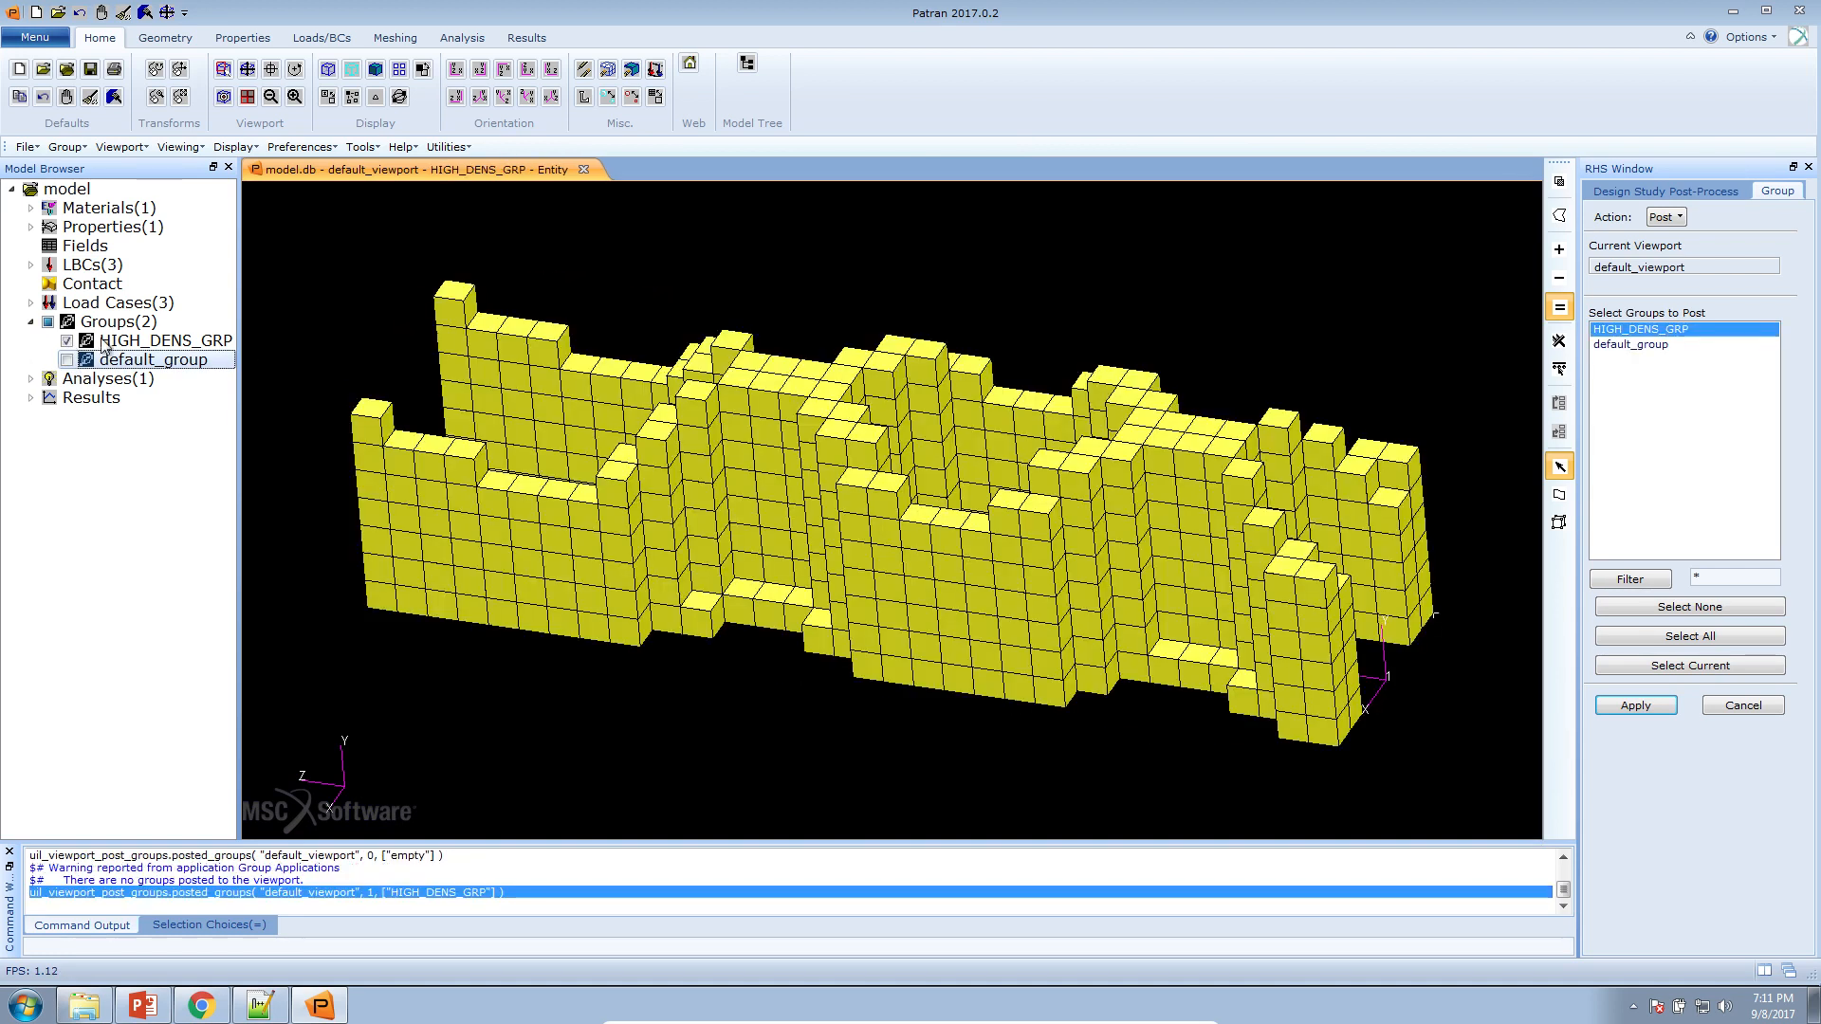
left_click_drag(1059, 316, 1045, 368)
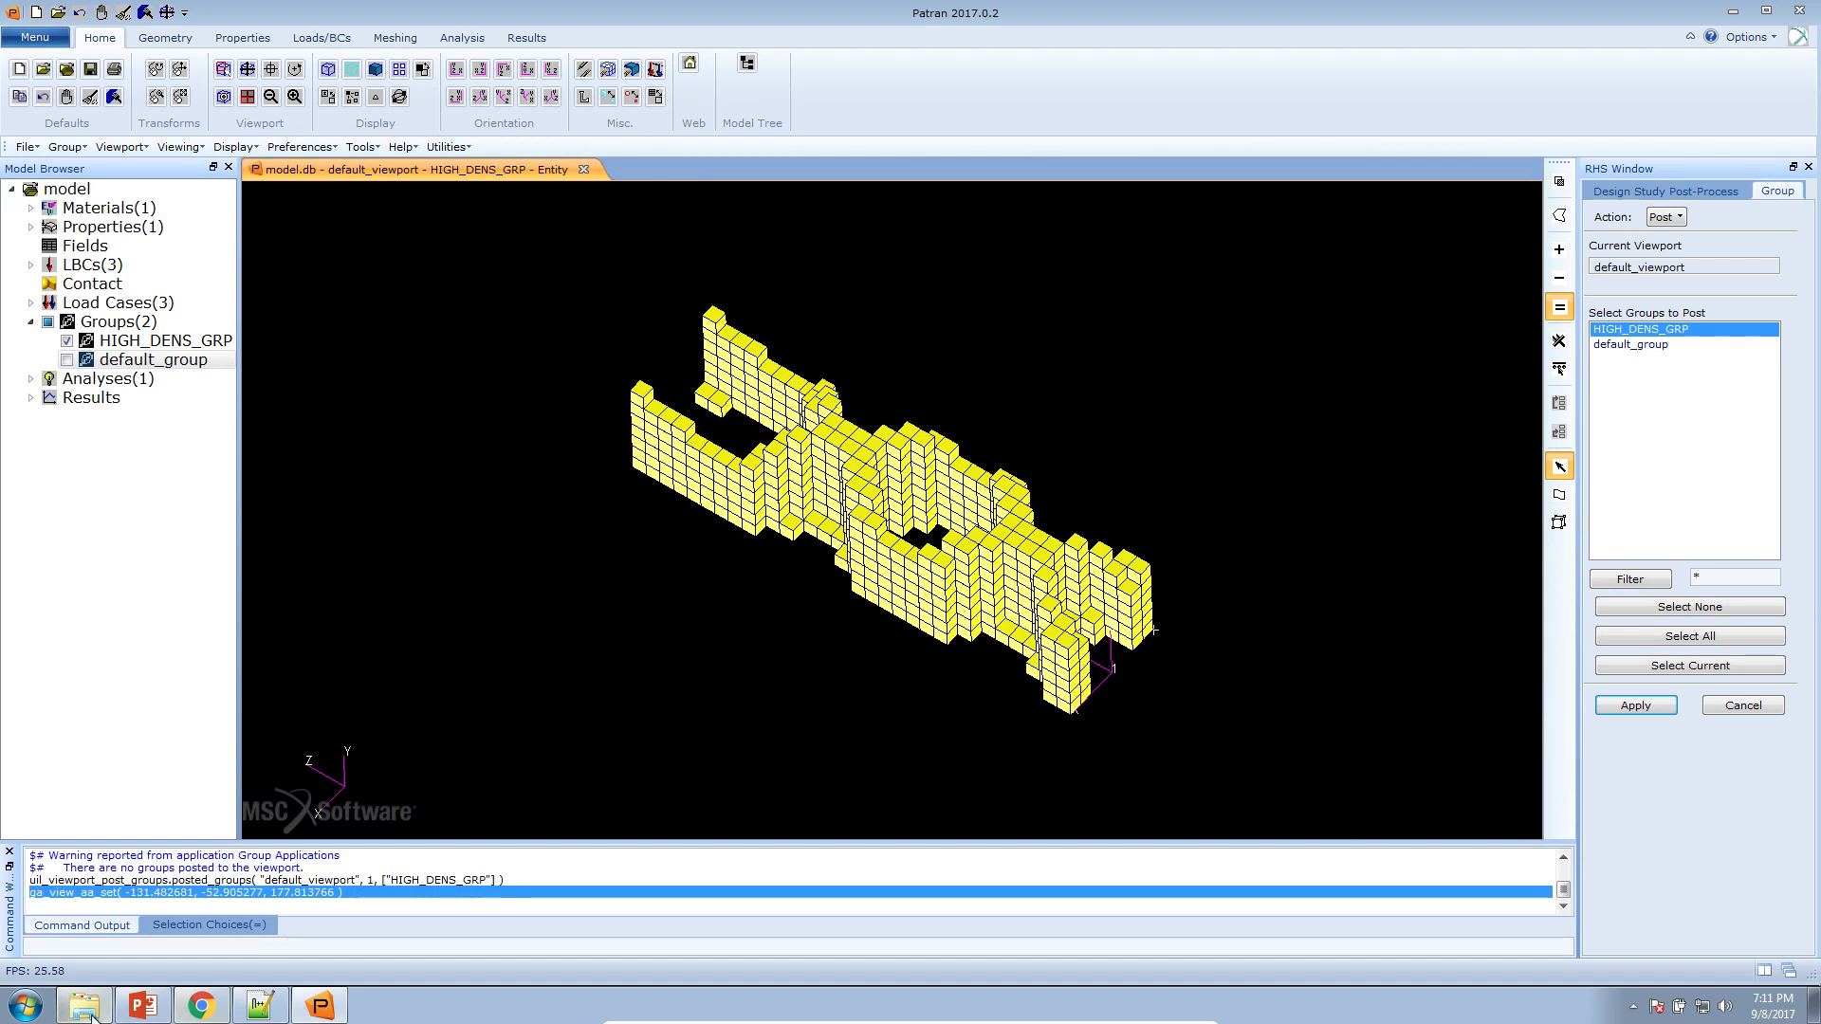
Switch to lecture_topex5a.pptx in PowerPoint and present slide 13, on the design variables in Topology Optimization, as a slide show
left_click(145, 1007)
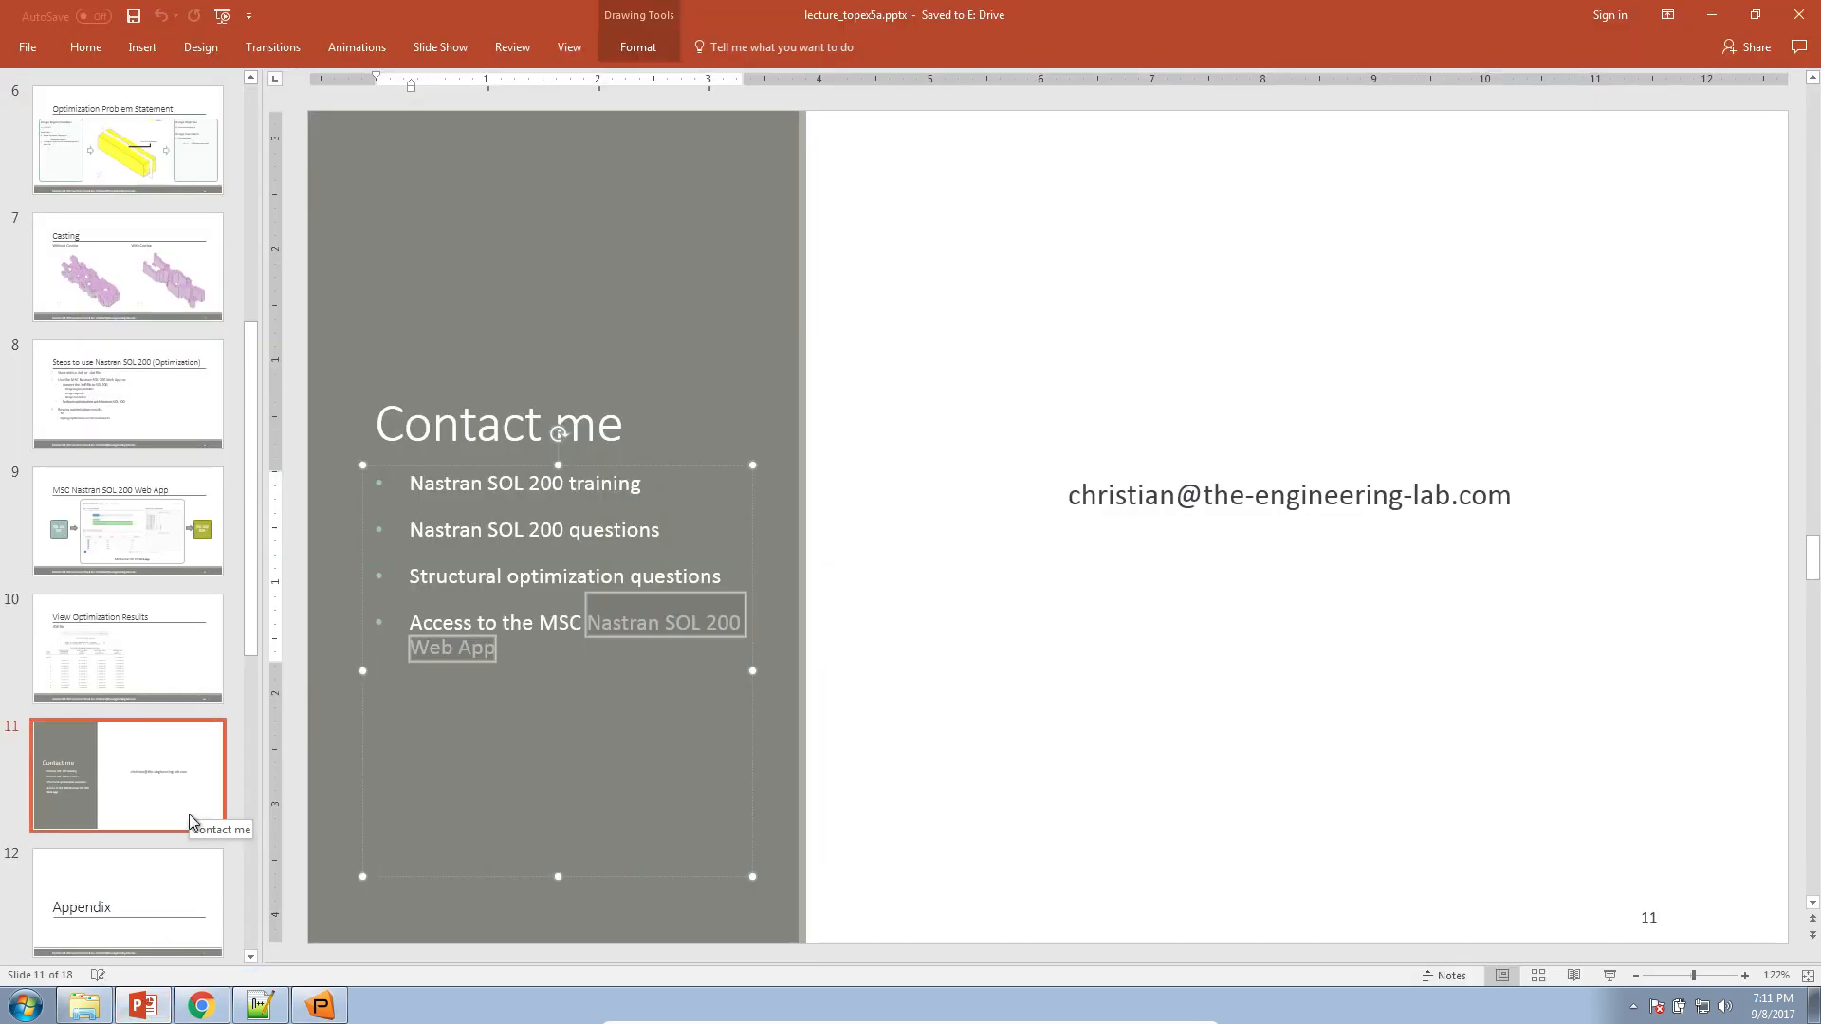
left_click(189, 874)
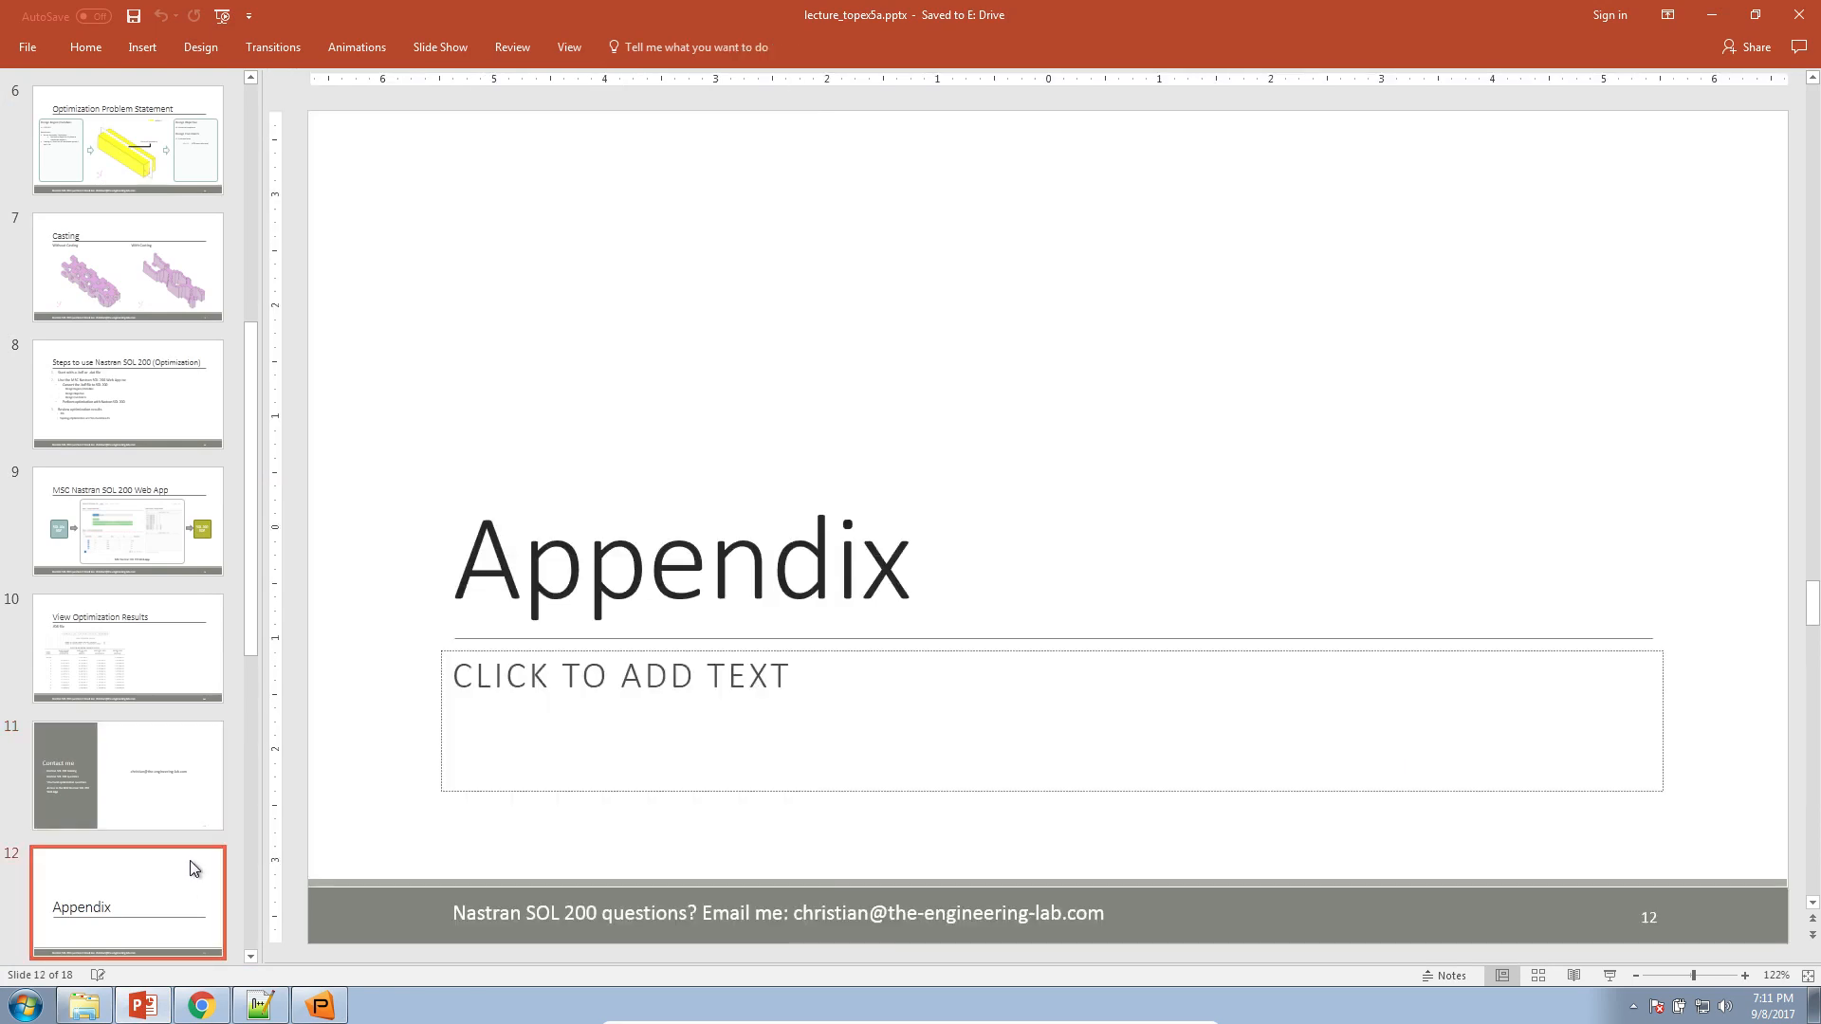
scroll(192, 869, "down", 1)
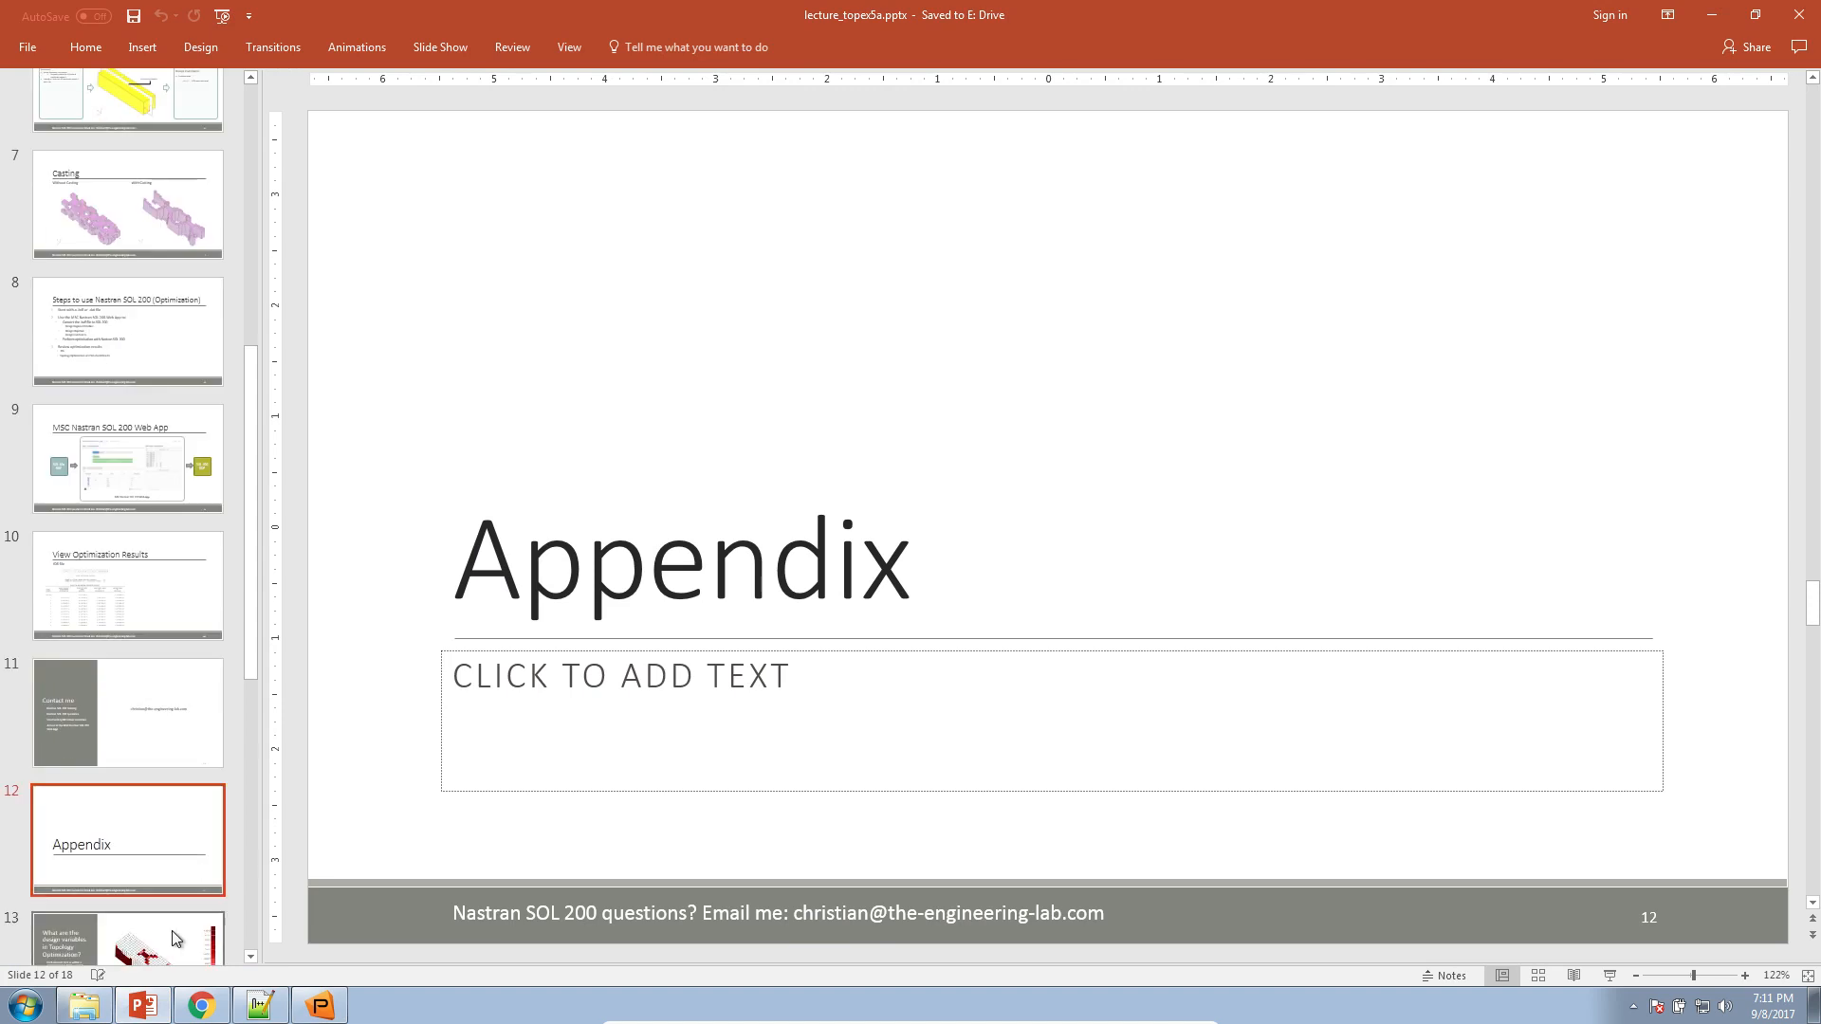
scroll(193, 863, "down", 3)
left_click(194, 830)
left_click(1609, 976)
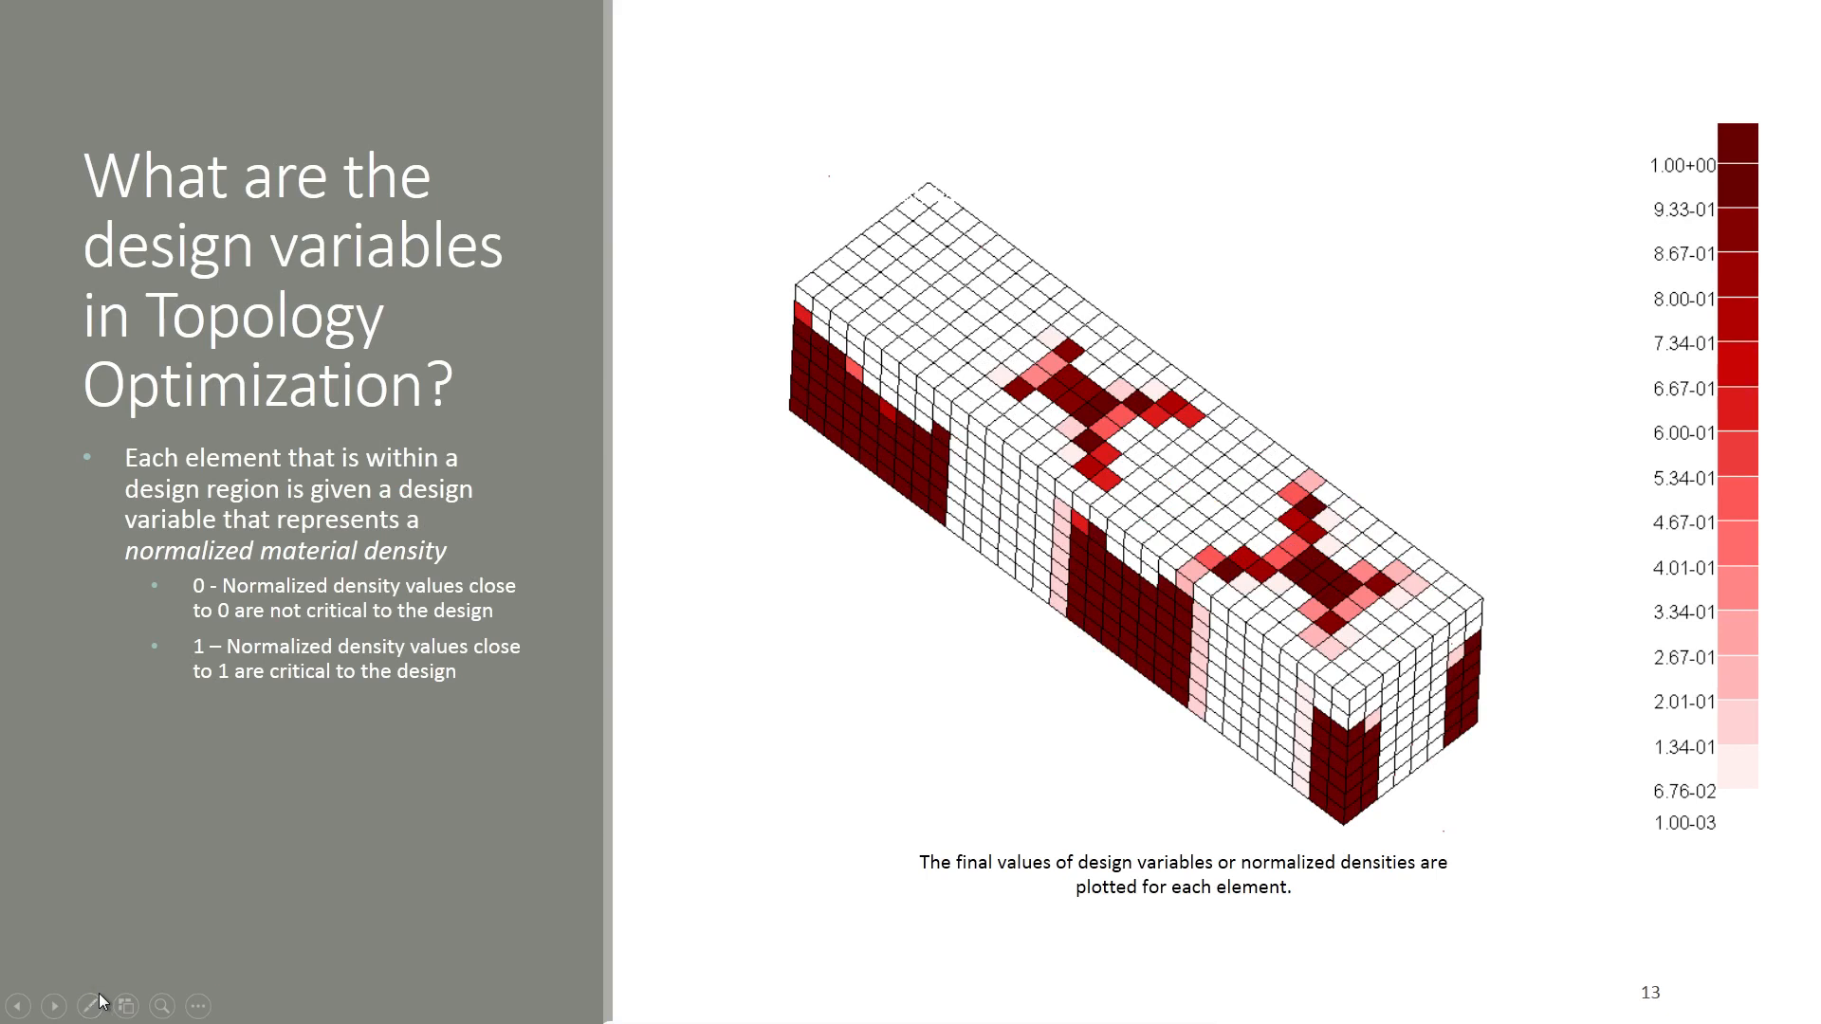
Activate the Highlighter for marking up the presented slide and open its ink color choices
left_click(90, 1005)
left_click(114, 893)
left_click(90, 1006)
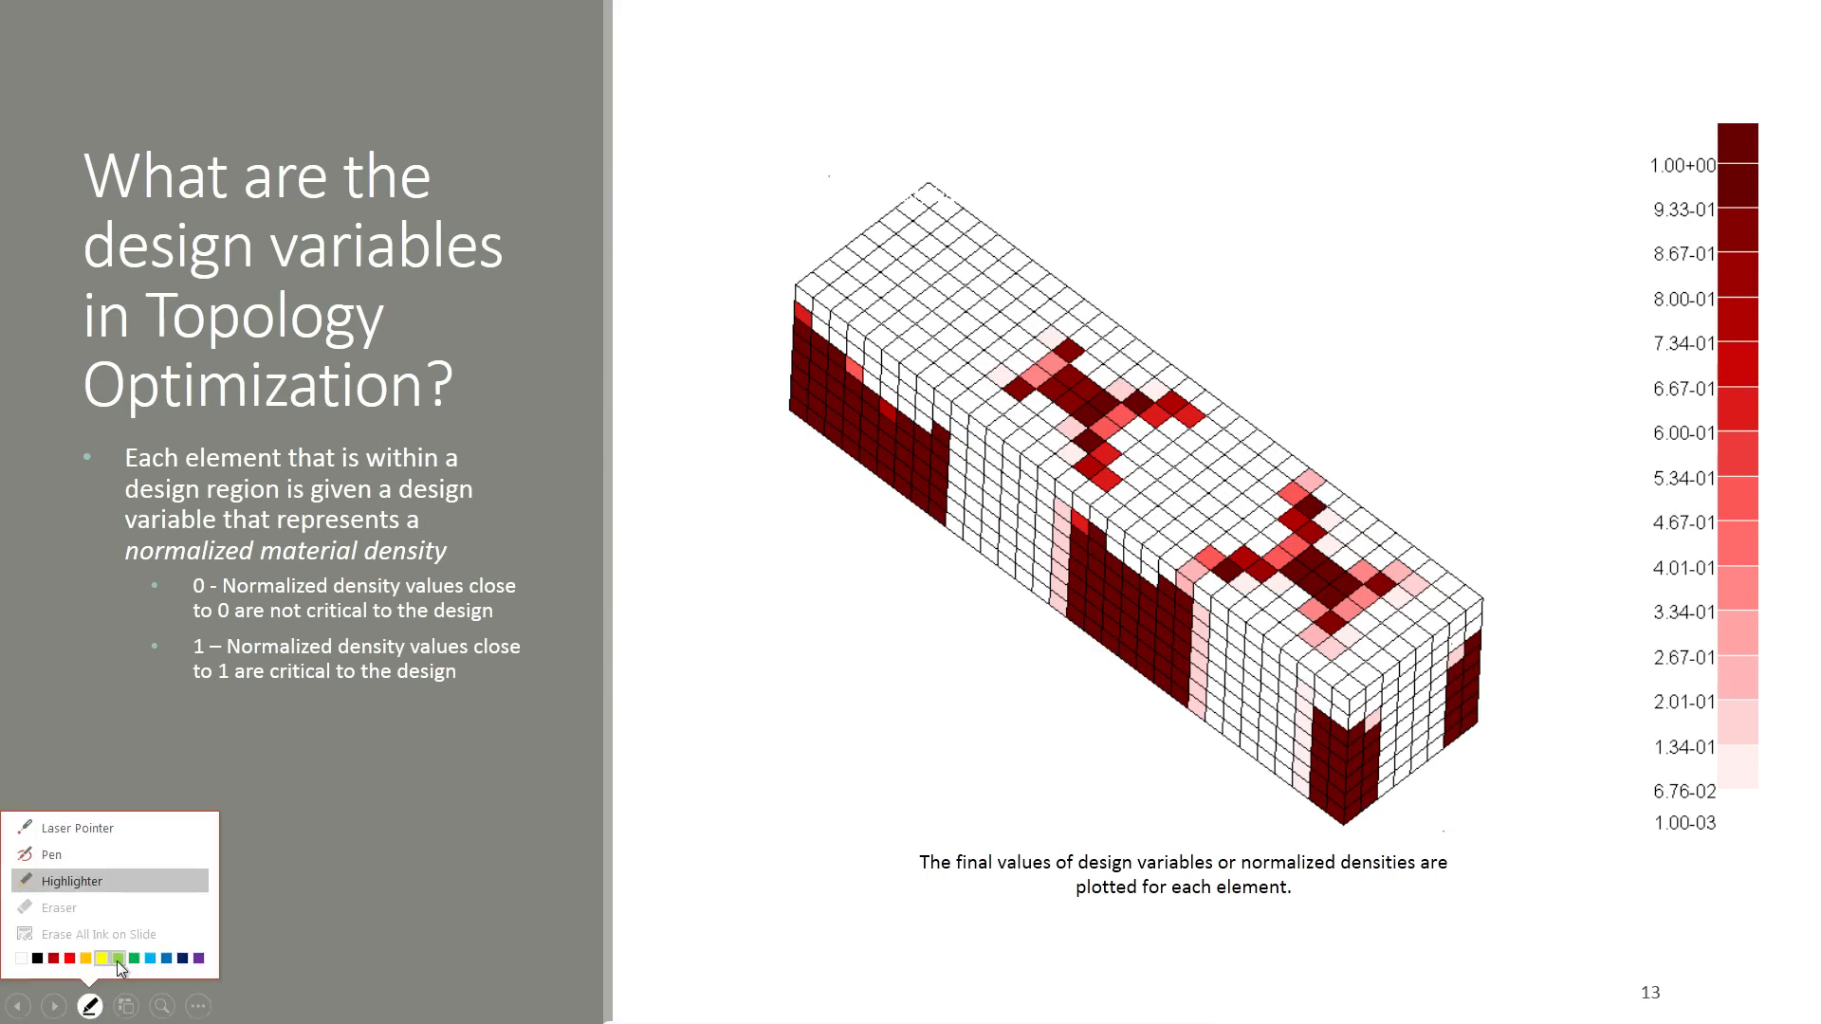